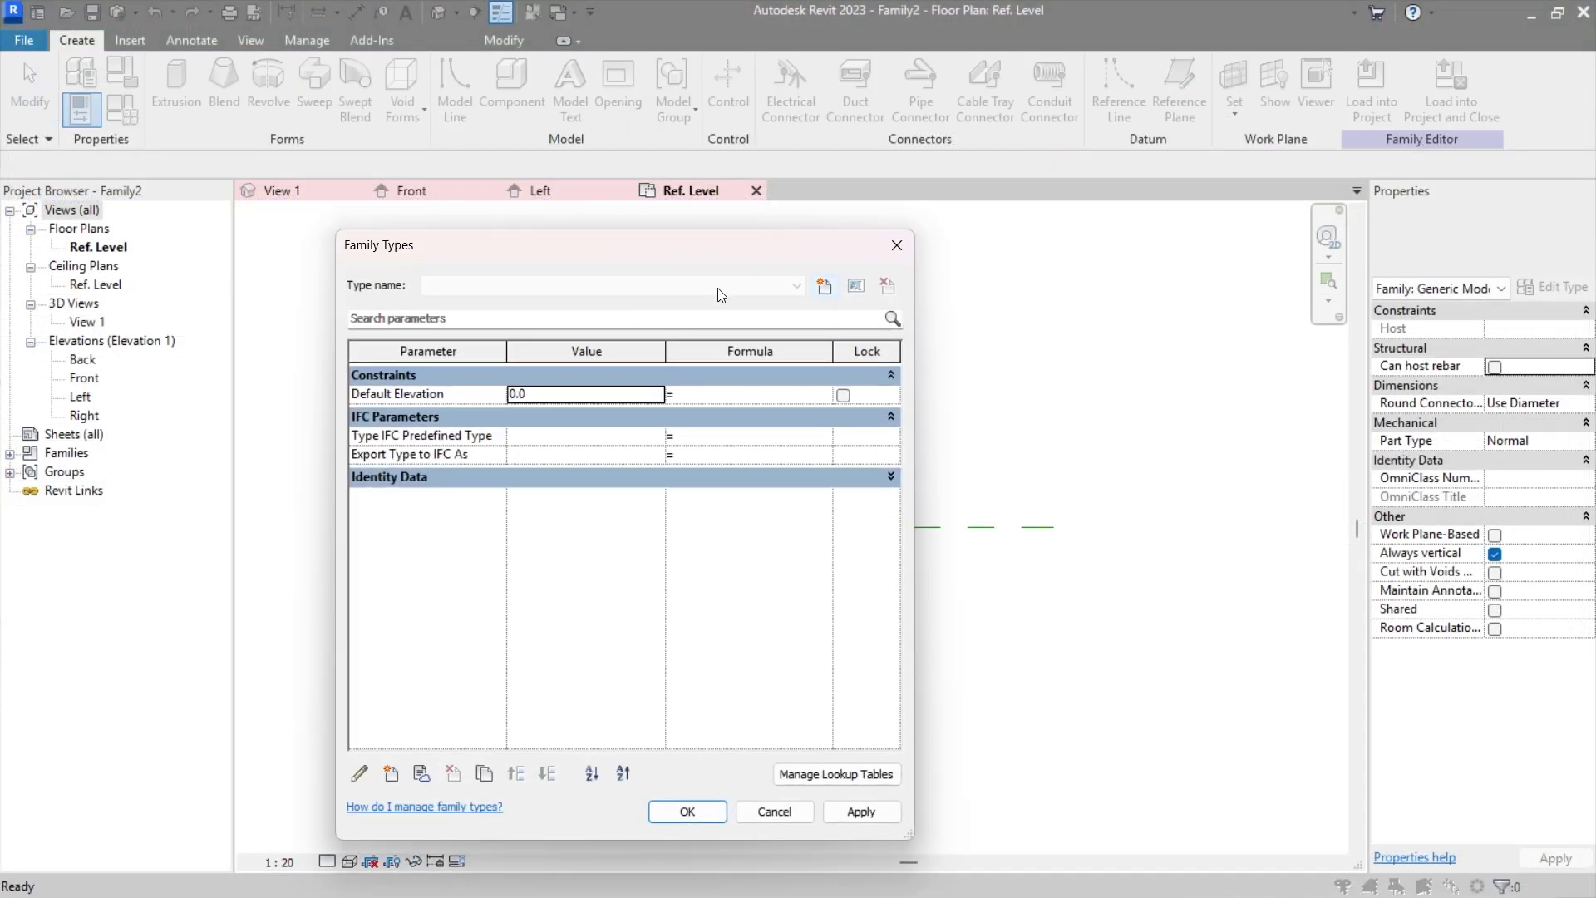
Step: Create three family types named Door 1, Door 2 and Door 3
{"action": "left_click", "coordinate": [823, 288]}
{"action": "type", "text": "Door 1"}
{"action": "left_click", "coordinate": [644, 585]}
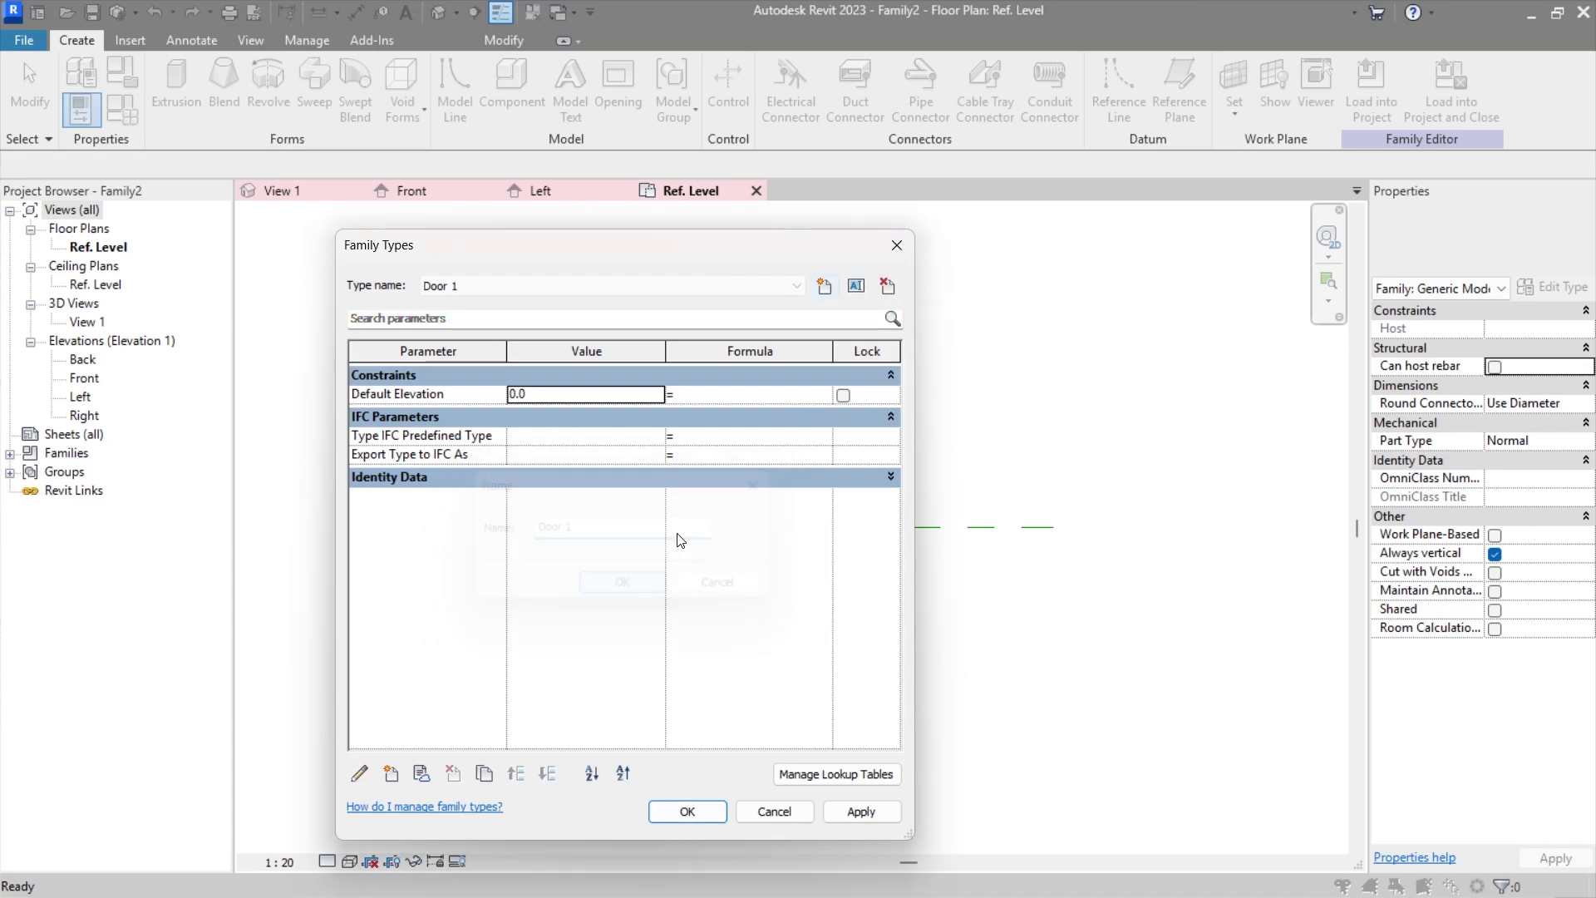
{"action": "left_click", "coordinate": [823, 288]}
{"action": "type", "text": "Door 2"}
{"action": "left_click", "coordinate": [625, 585]}
{"action": "left_click", "coordinate": [823, 288]}
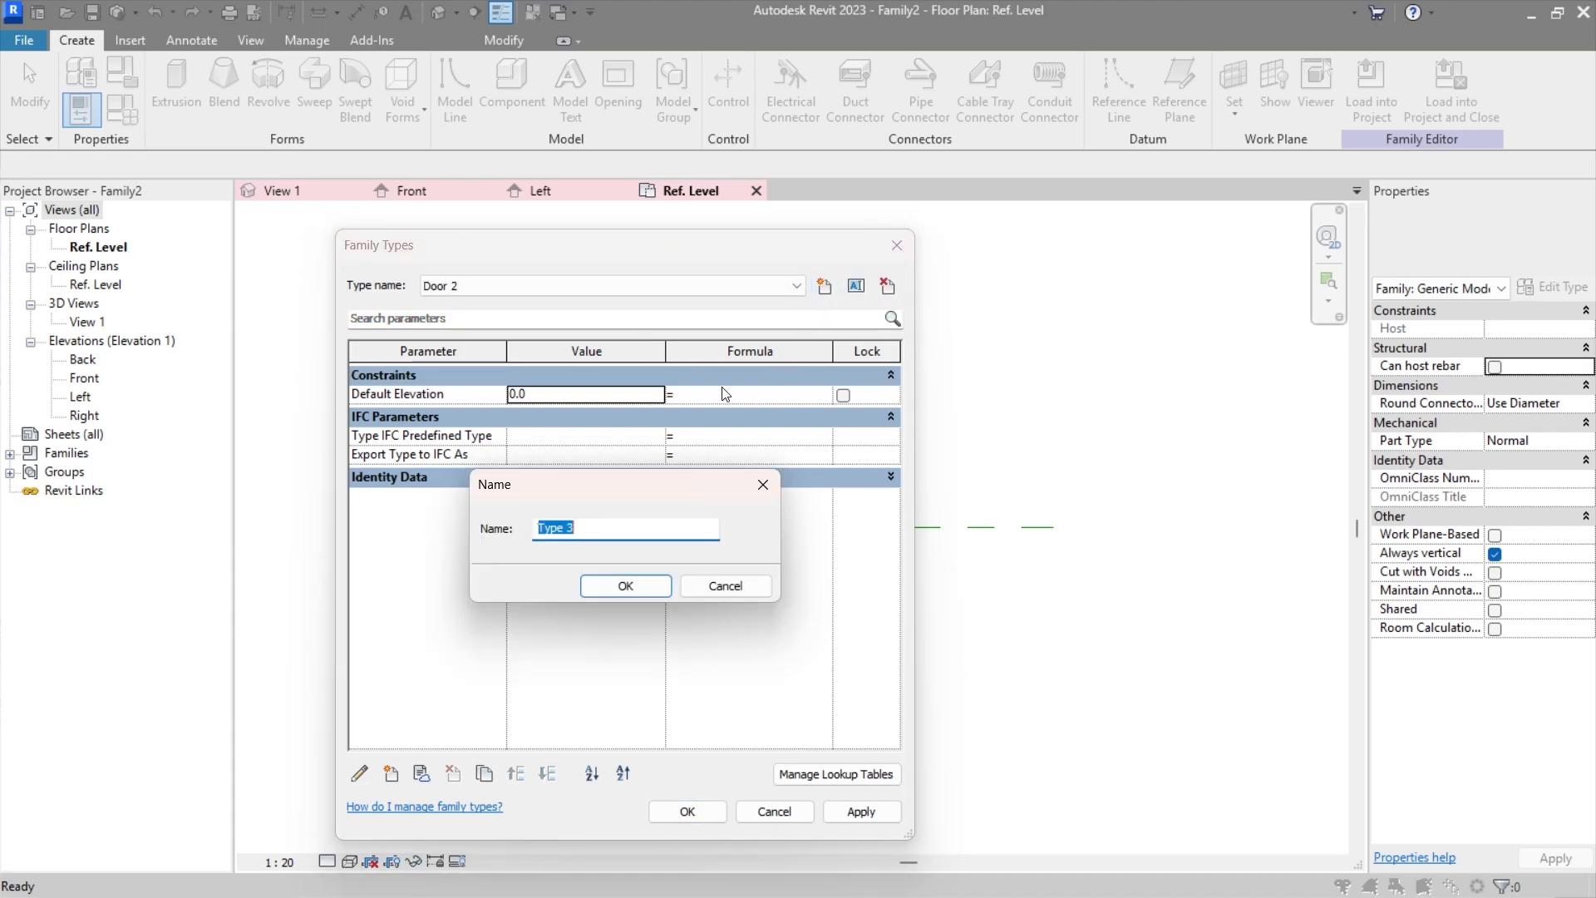
{"action": "type", "text": "Door 3"}
{"action": "left_click", "coordinate": [627, 586]}
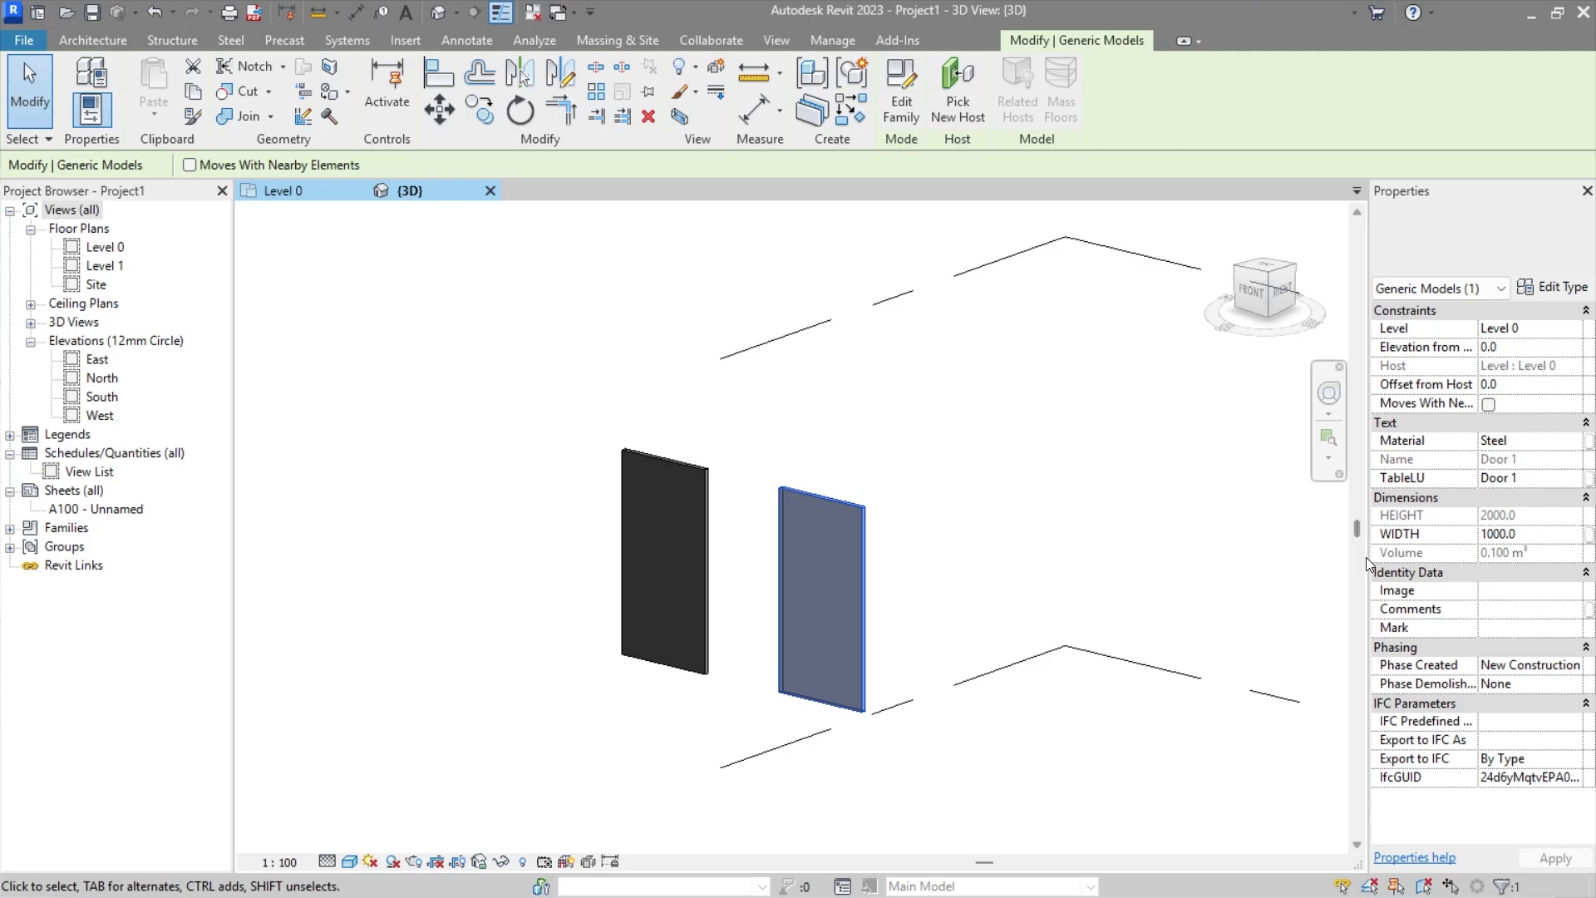
Step: Select the second door in the 3D view, check its available types, and clear the selection
{"action": "left_click_drag", "start_coordinate": [1368, 563], "coordinate": [1304, 563]}
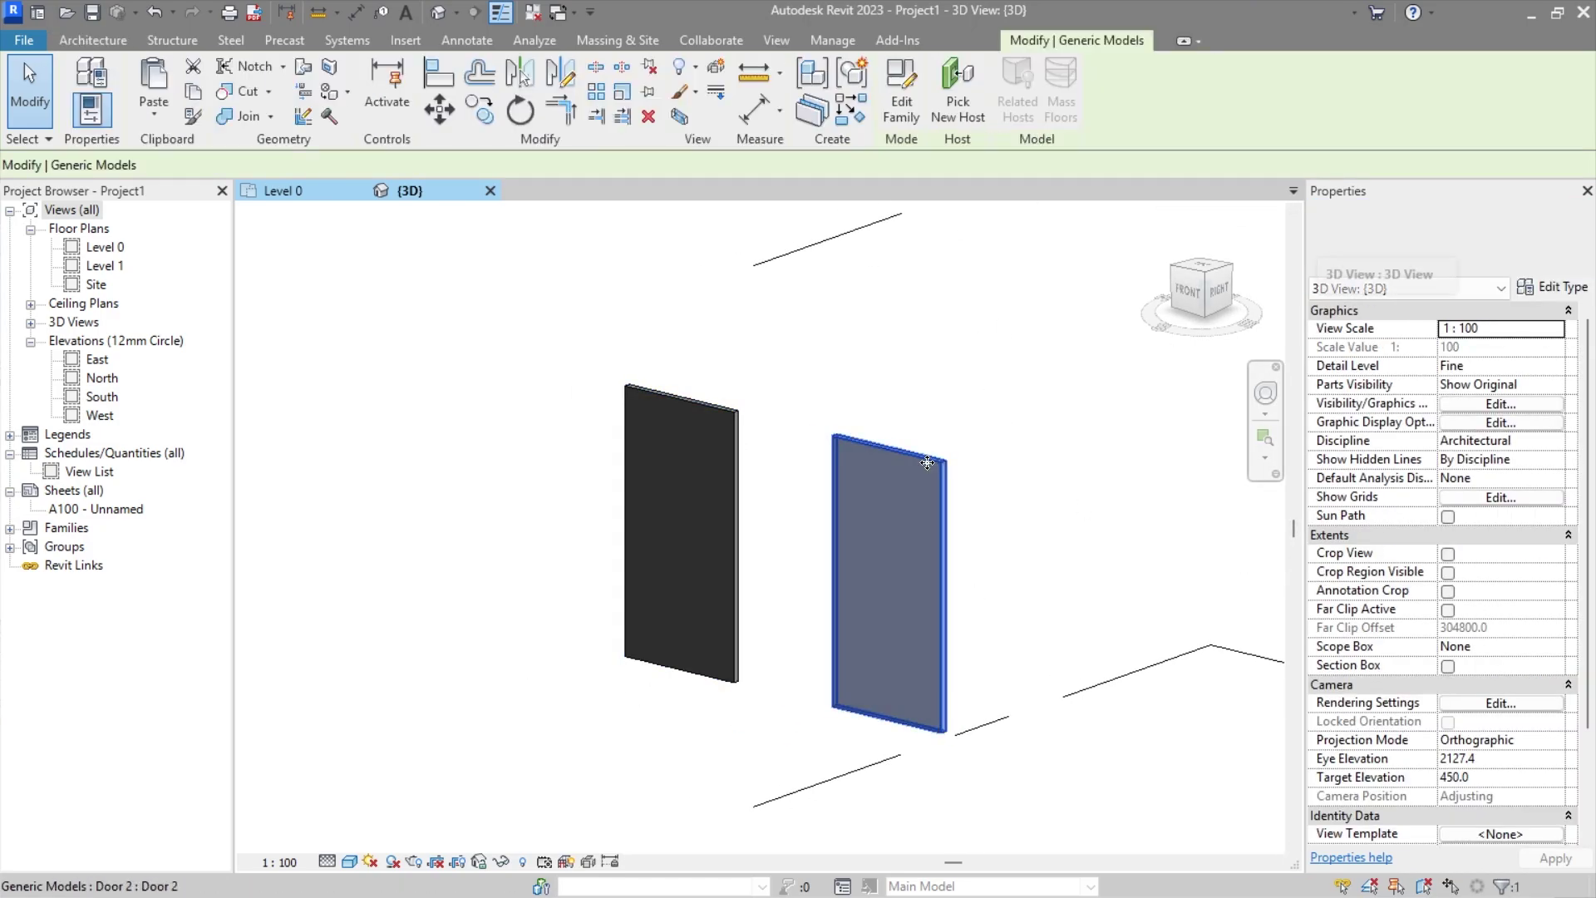
{"action": "left_click", "coordinate": [889, 582]}
{"action": "left_click", "coordinate": [1478, 234]}
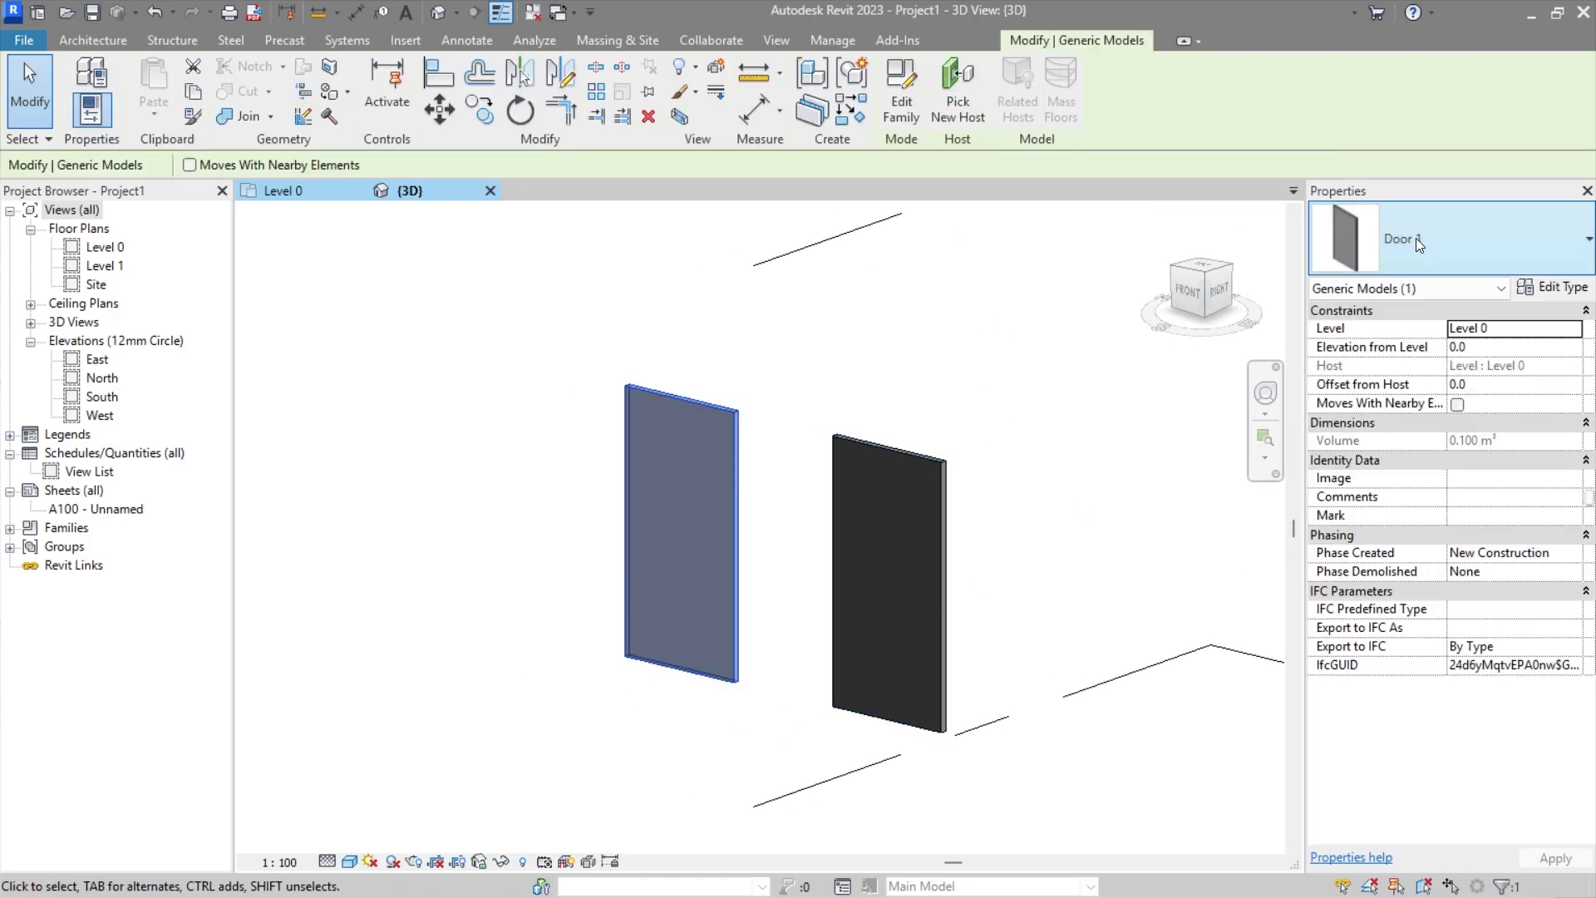
{"action": "left_click", "coordinate": [1414, 238]}
{"action": "key", "text": "Escape"}
{"action": "key", "text": "Escape"}
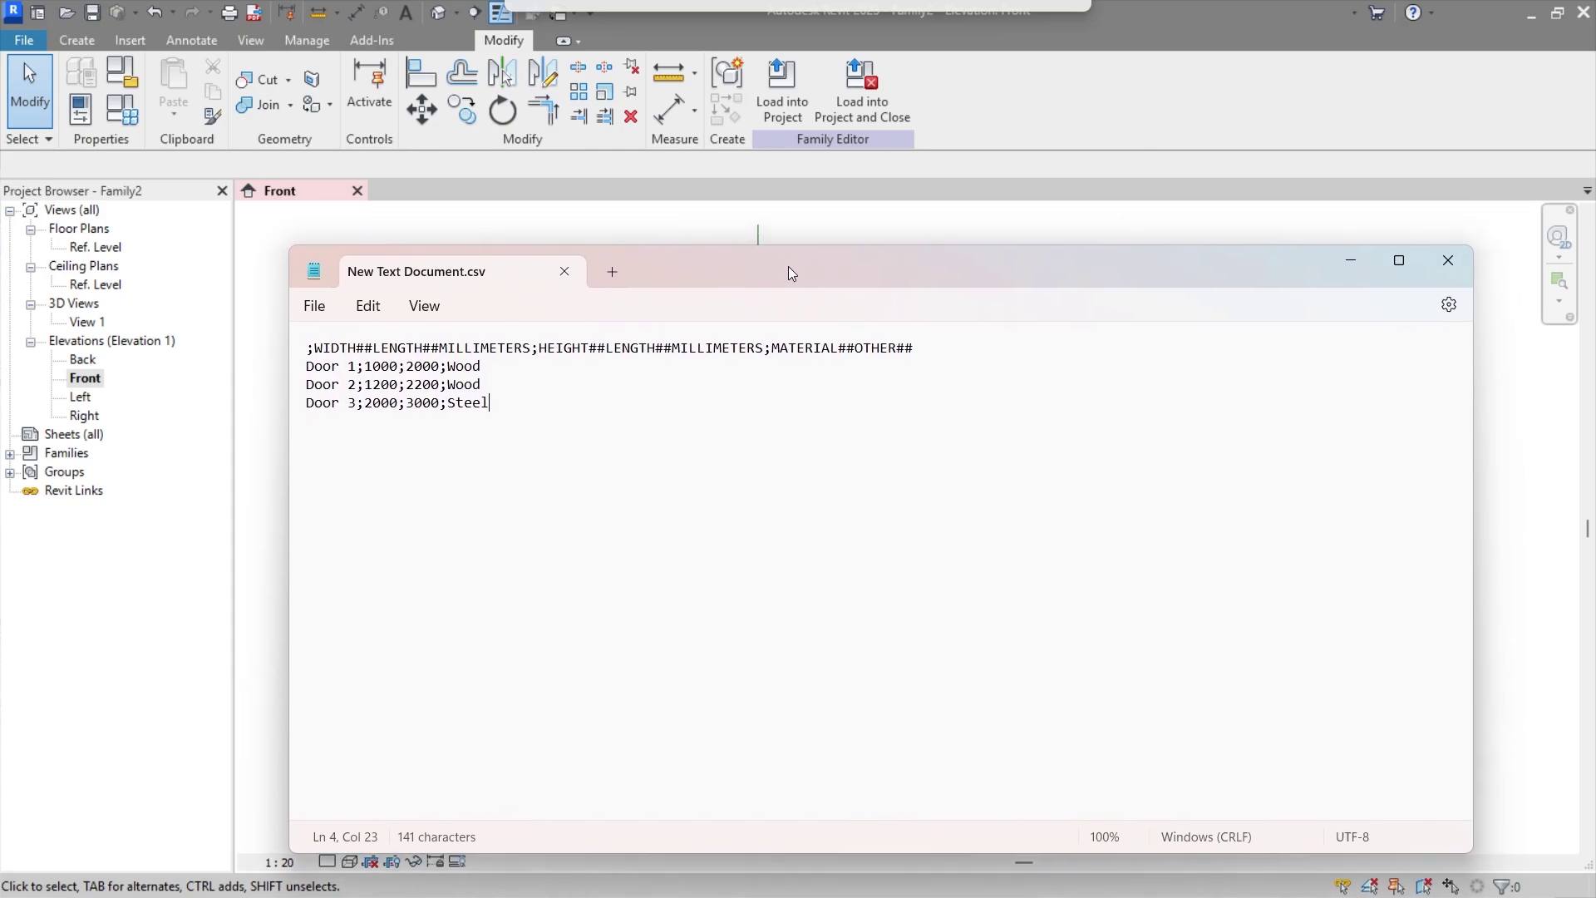
Step: Rename the Door 1 and Door 2 rows in New Text Document.csv to "36-inch door" and "42-inch door"
{"action": "left_click_drag", "start_coordinate": [789, 265], "coordinate": [788, 236]}
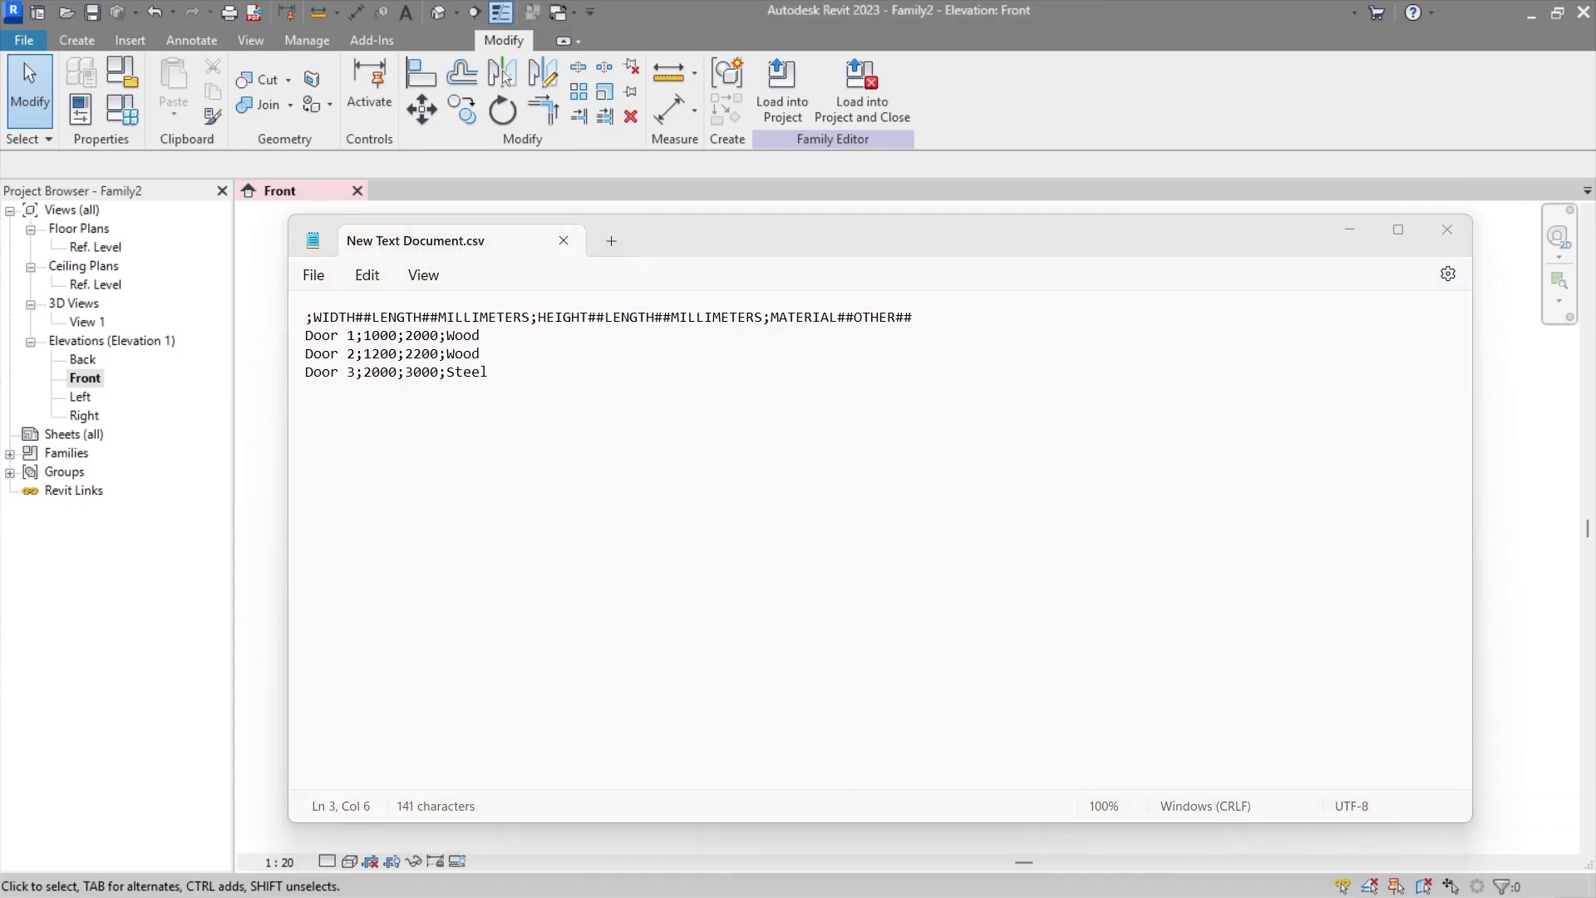
{"action": "left_click_drag", "start_coordinate": [356, 337], "coordinate": [314, 345]}
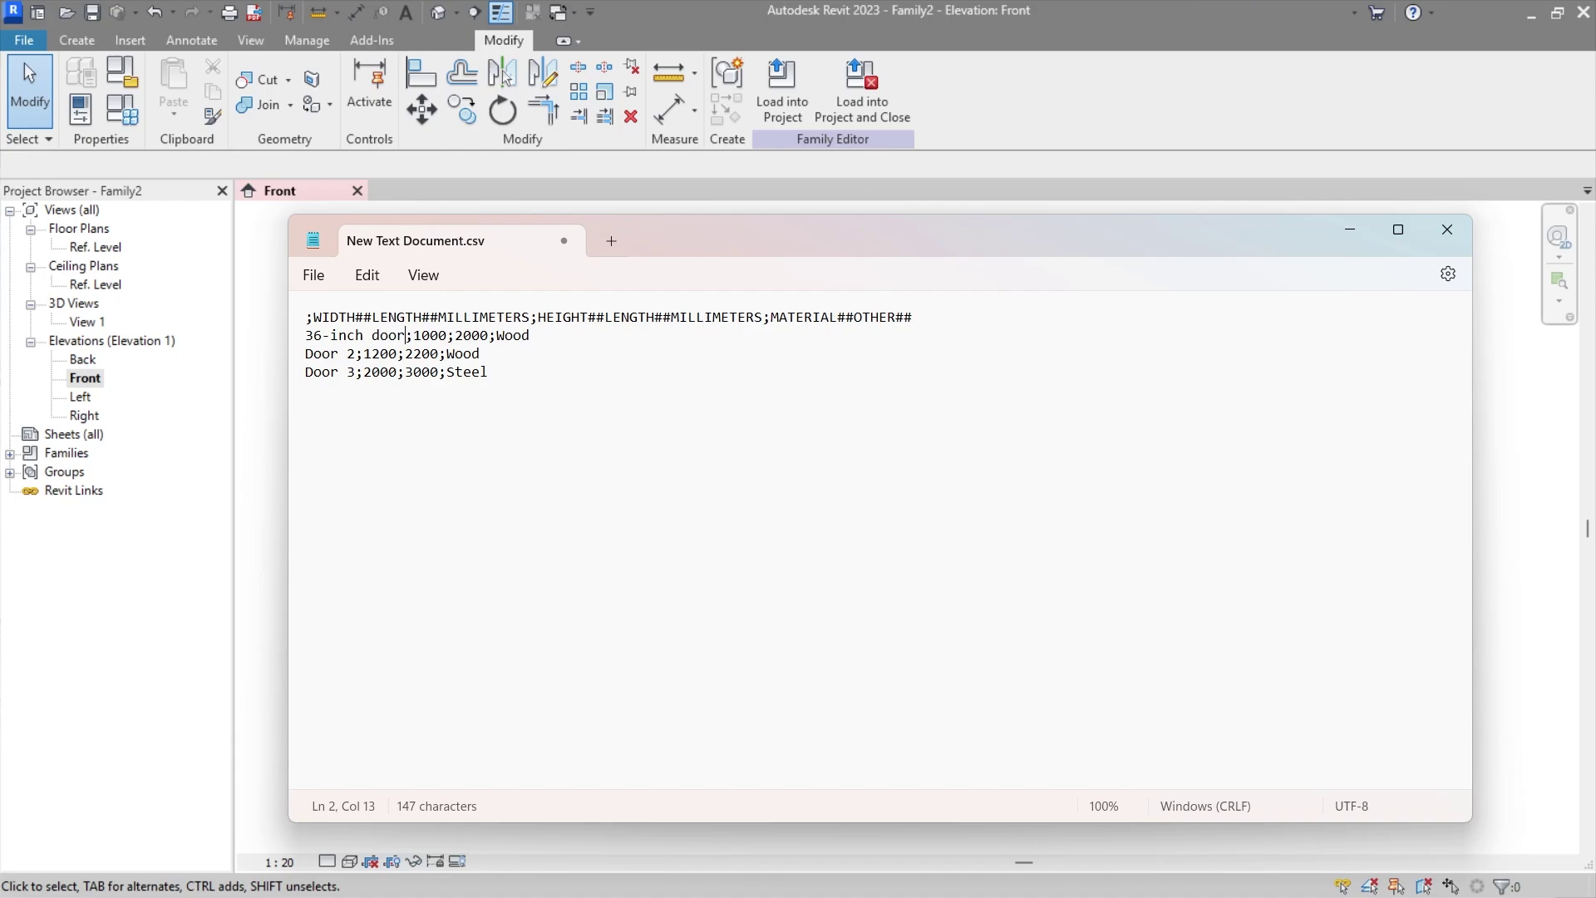
{"action": "left_click_drag", "start_coordinate": [305, 354], "coordinate": [357, 353]}
{"action": "type", "text": "42-inch door"}
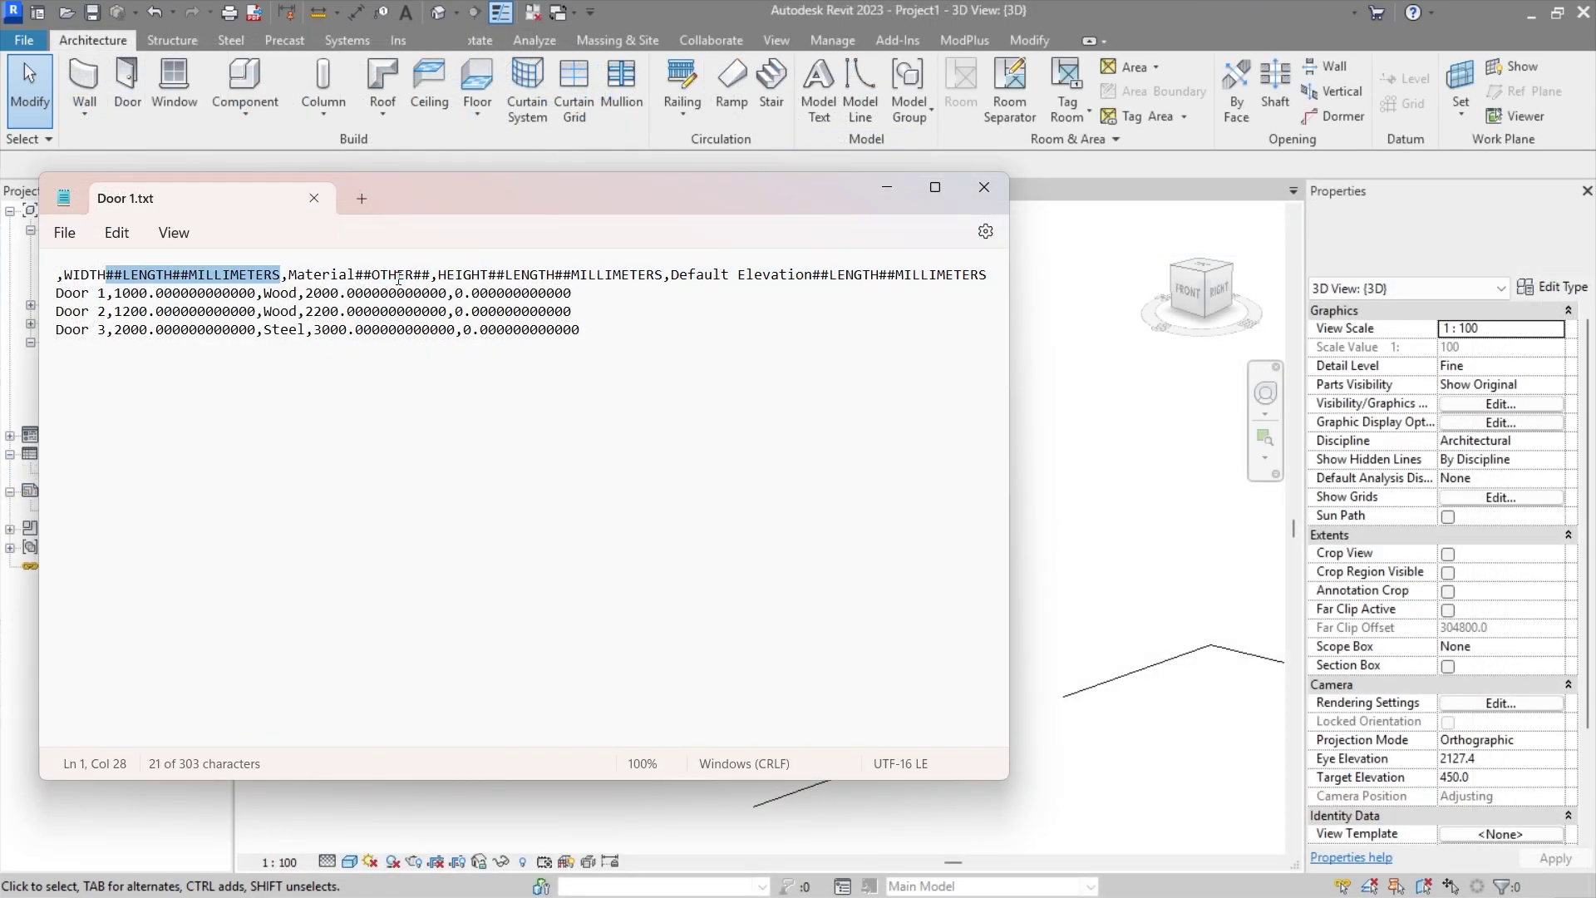
Step: Highlight the ##OTHER## declaration and the HEIGHT##LENGTH##MILLIMETERS header in Door 1.txt
{"action": "key", "text": "shift+Right"}
{"action": "key", "text": "shift+Right"}
{"action": "key", "text": "shift+Right"}
{"action": "key", "text": "shift+Right"}
{"action": "key", "text": "shift+Right"}
{"action": "key", "text": "shift+Right"}
{"action": "key", "text": "shift+Right"}
{"action": "key", "text": "shift+Right"}
{"action": "key", "text": "shift+Right"}
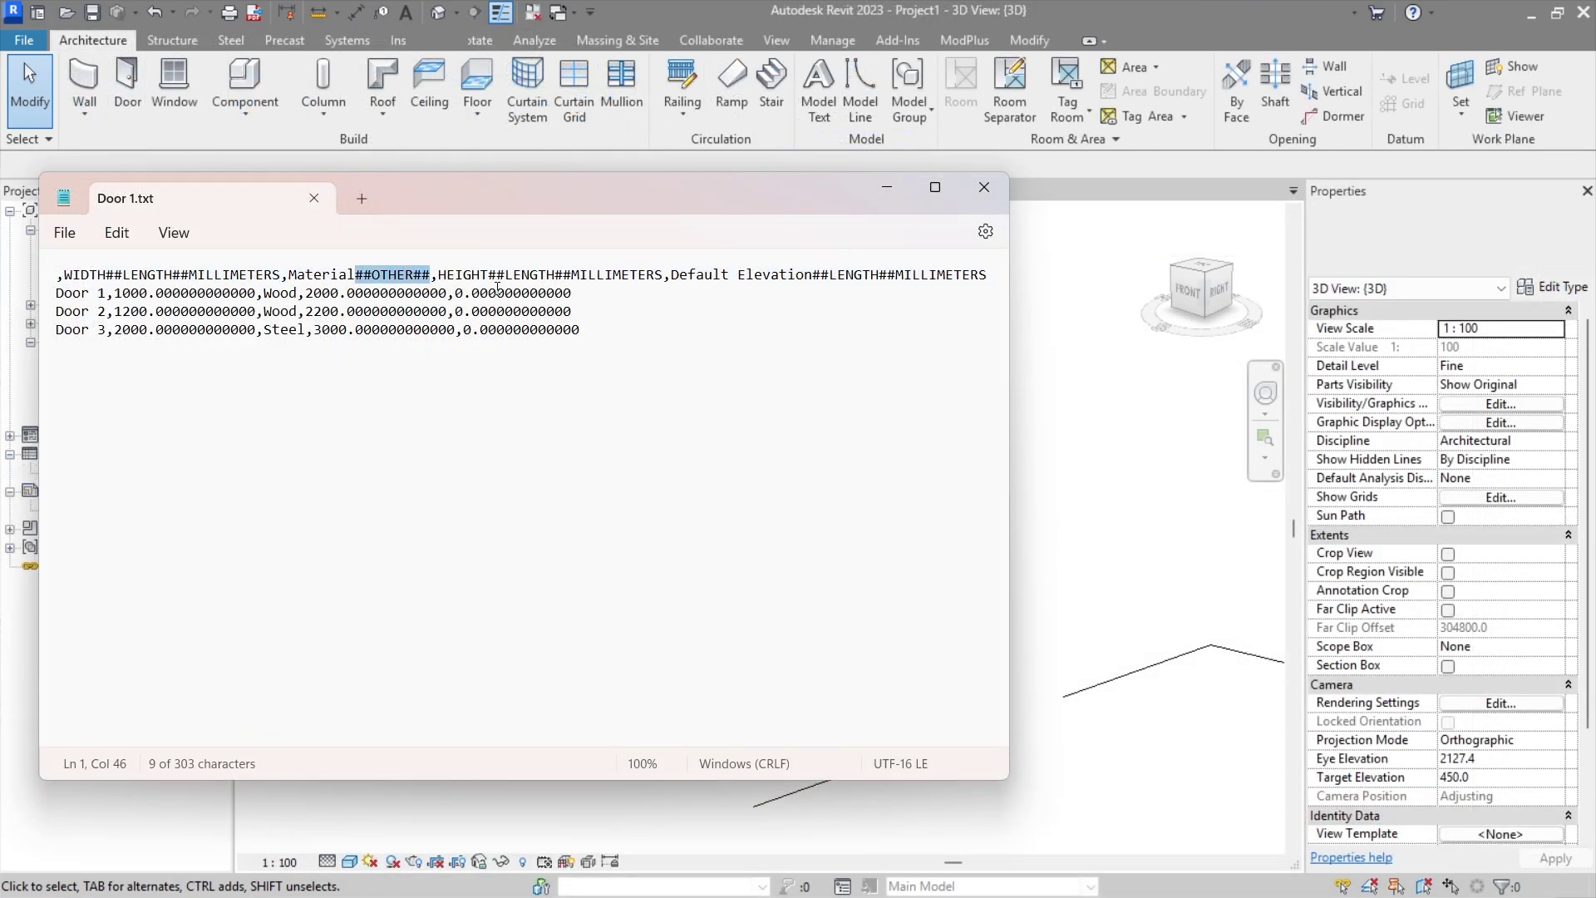
{"action": "left_click_drag", "start_coordinate": [438, 275], "coordinate": [663, 274]}
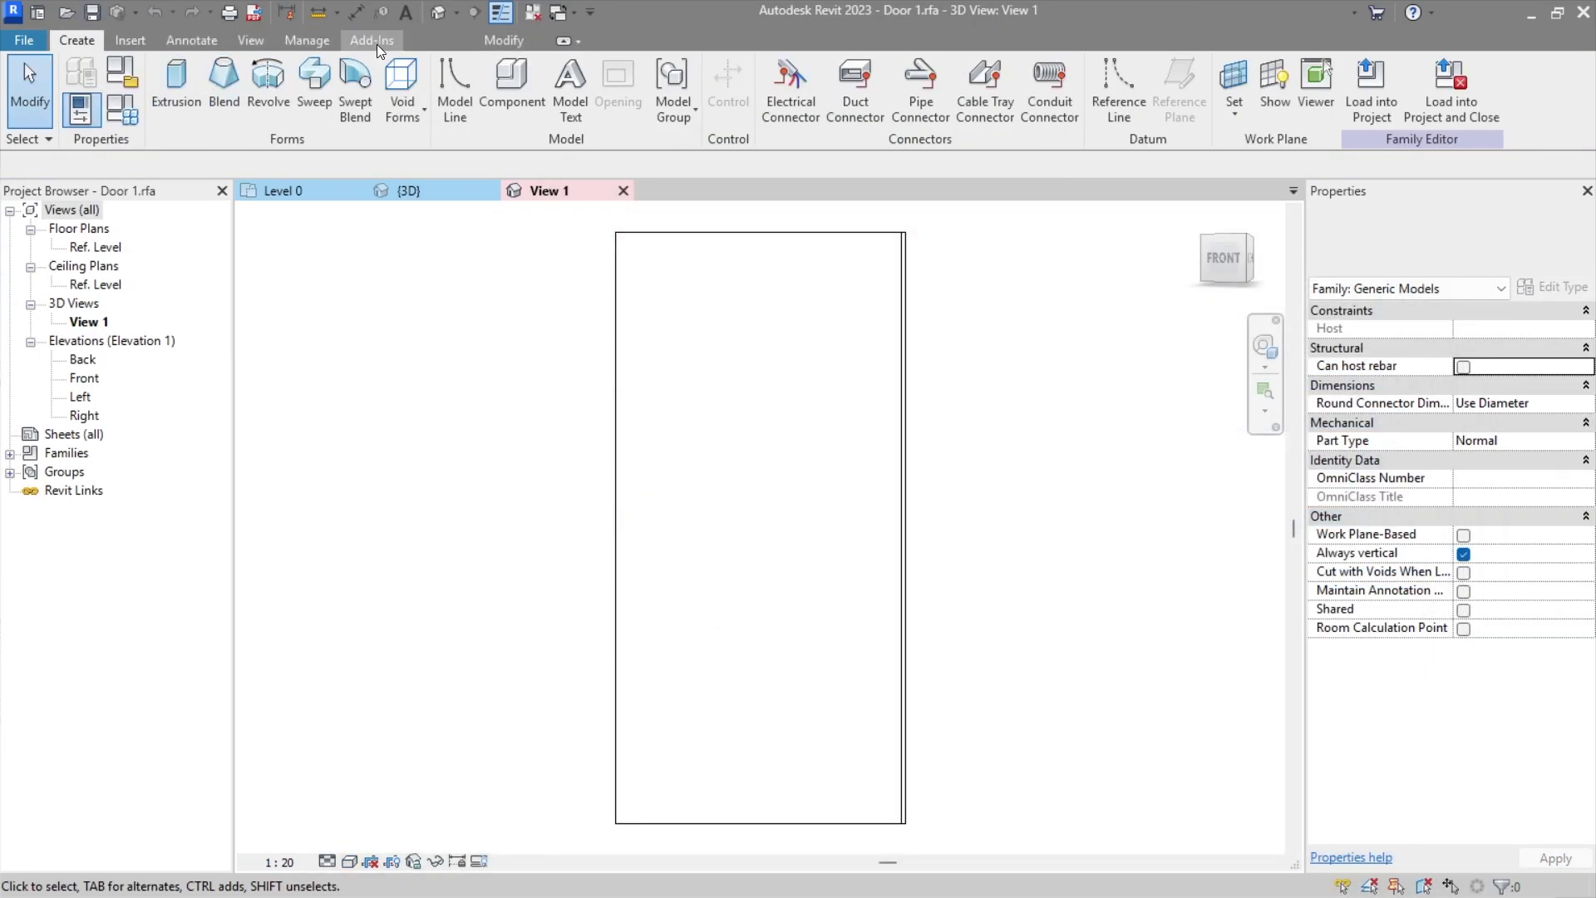
Step: Check the length format in the Door 1 family's project units and close without changes
{"action": "left_click", "coordinate": [306, 40]}
{"action": "left_click", "coordinate": [515, 112]}
{"action": "left_click", "coordinate": [842, 382]}
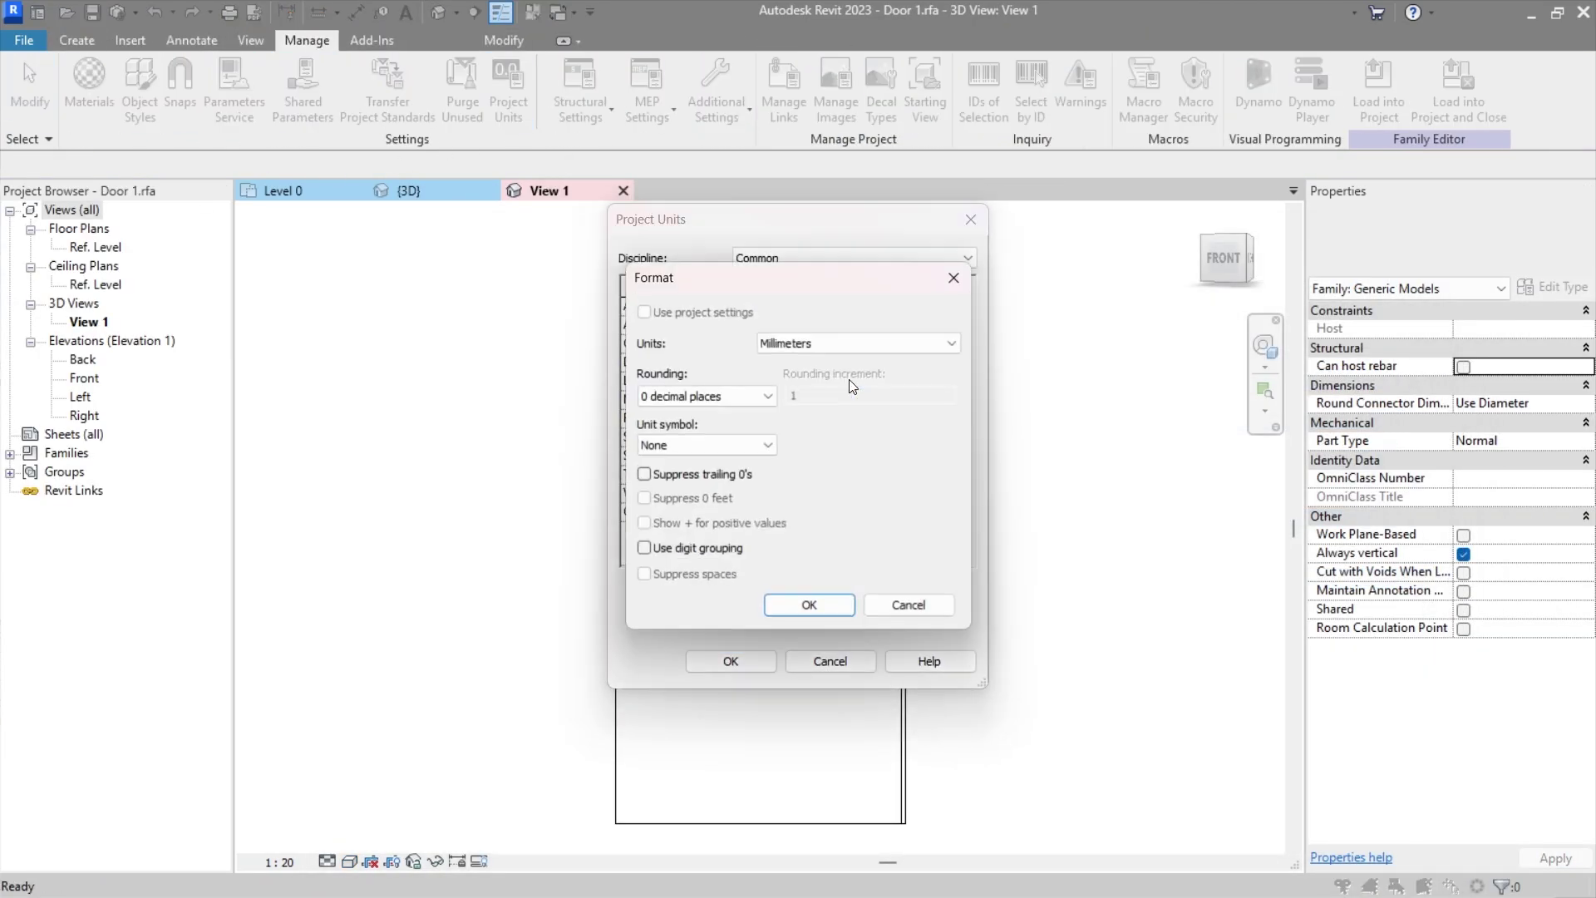
{"action": "left_click", "coordinate": [955, 279]}
{"action": "left_click", "coordinate": [968, 221]}
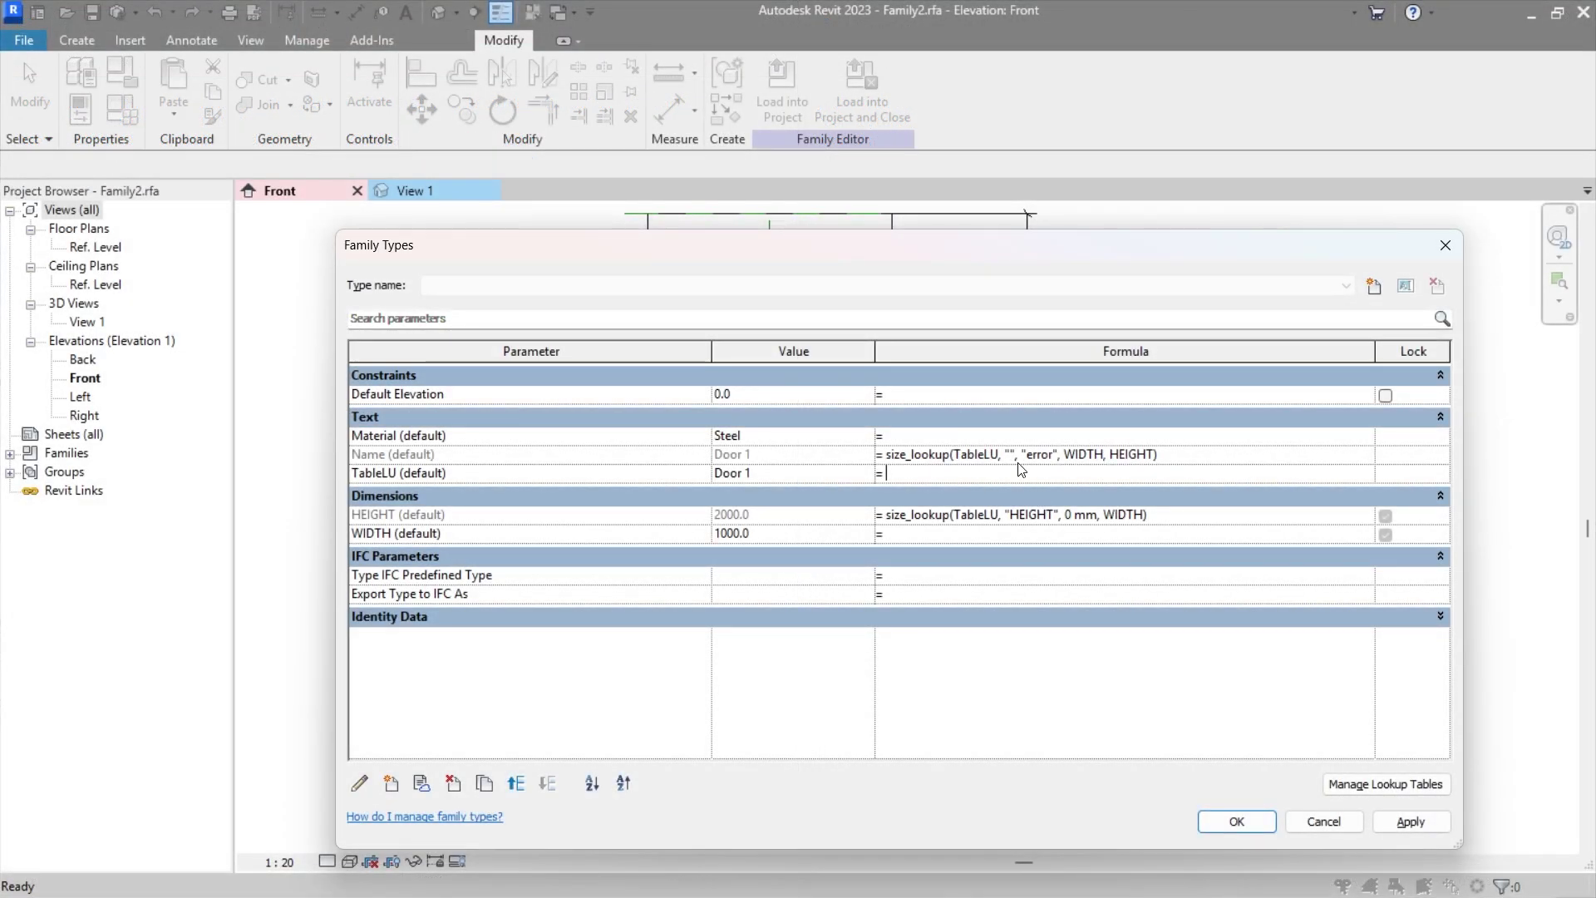
Step: Test the lookup table formulas by setting the WIDTH parameter to 1200 and then to 2000
{"action": "left_click", "coordinate": [796, 537]}
{"action": "type", "text": "1200"}
{"action": "key", "text": "Tab"}
{"action": "left_click", "coordinate": [796, 535]}
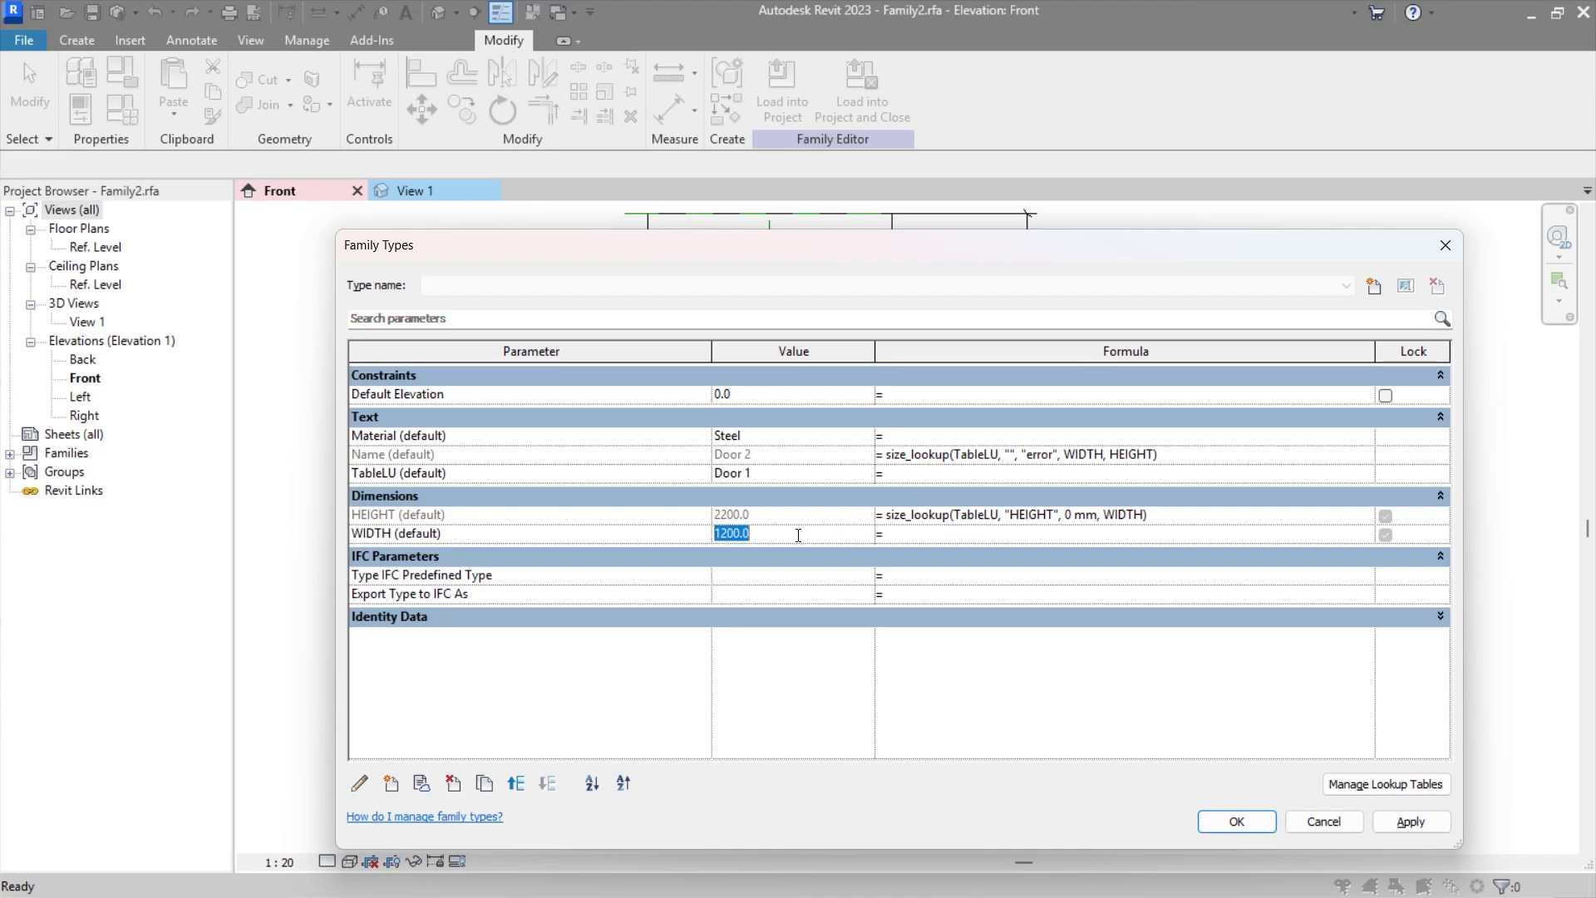
{"action": "type", "text": "2000"}
{"action": "key", "text": "Tab"}
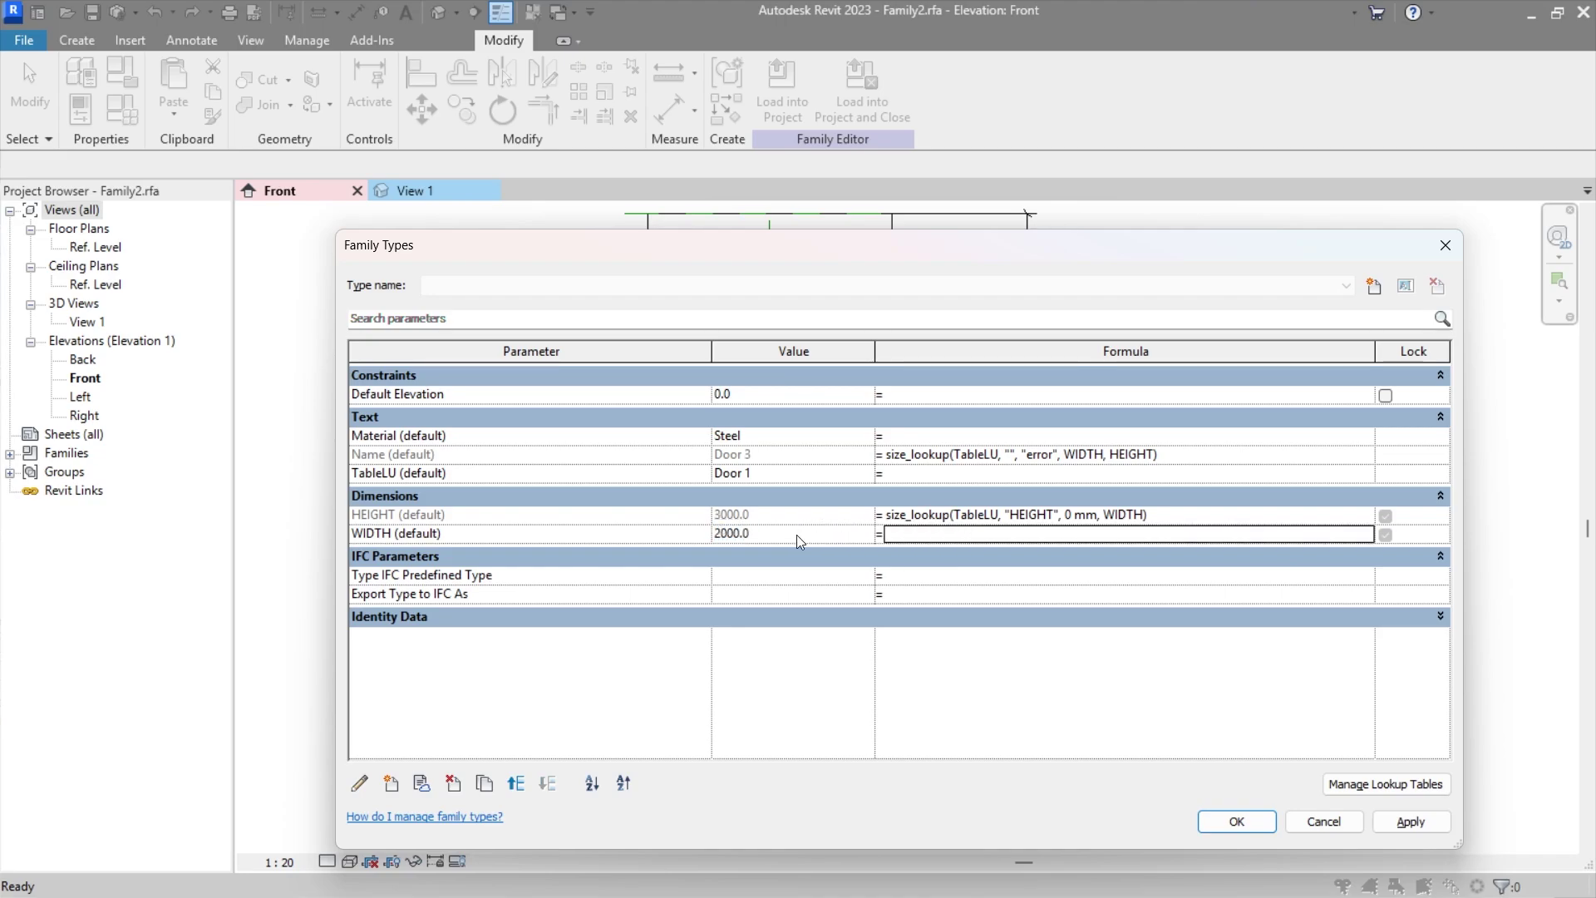
Step: Set the WIDTH parameter to 1500 to test the lookup with another value
{"action": "left_click", "coordinate": [798, 534]}
{"action": "type", "text": "1"}
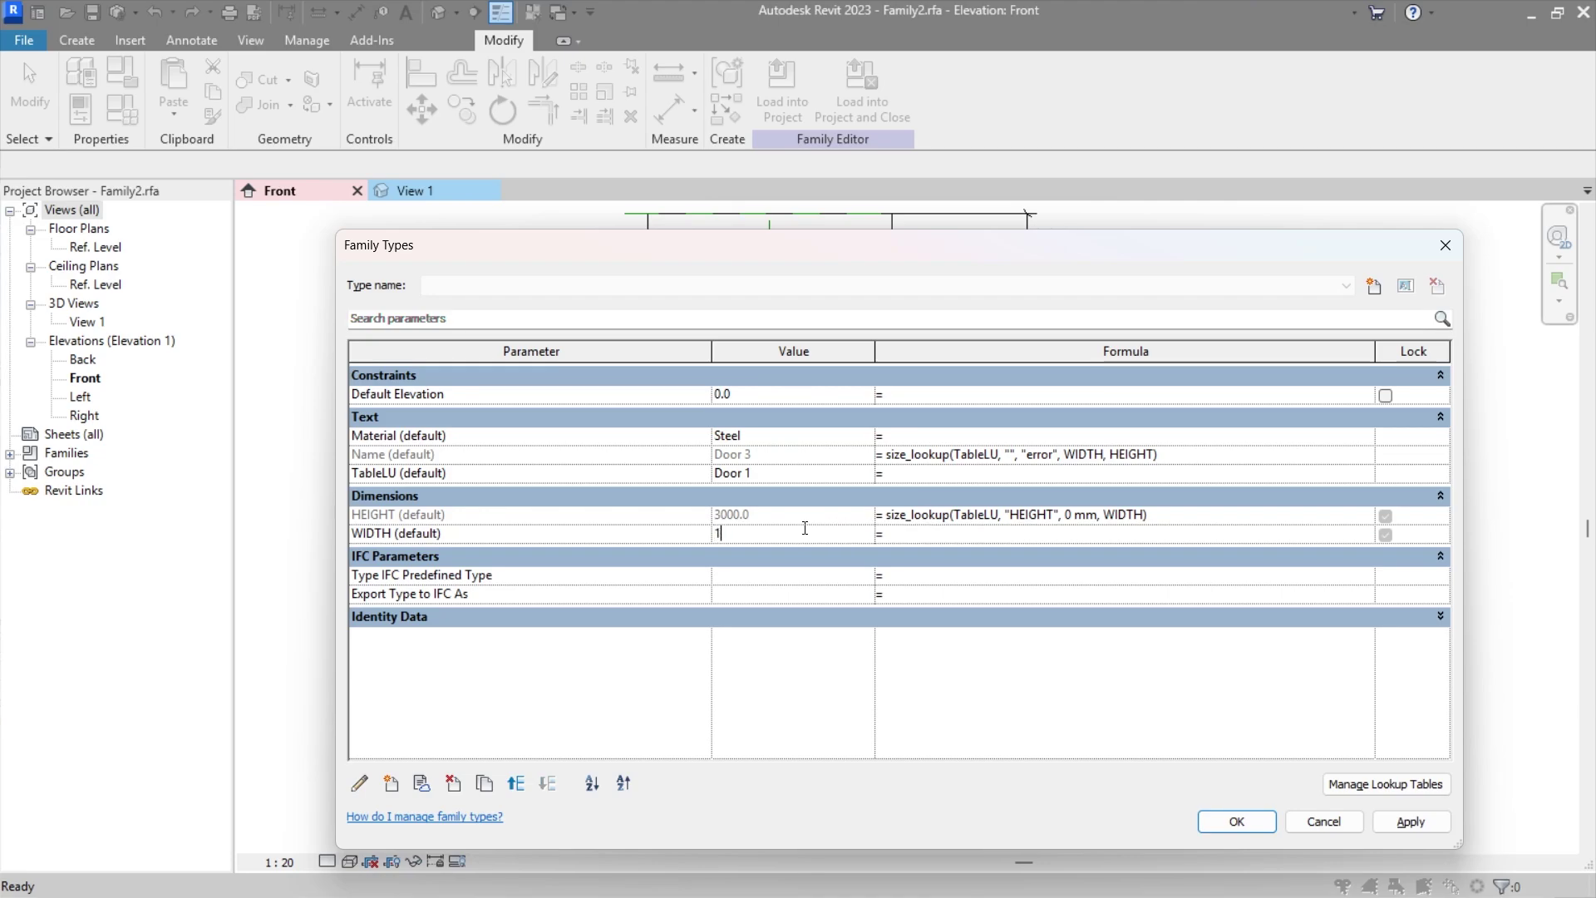
{"action": "type", "text": "500"}
{"action": "key", "text": "Tab"}
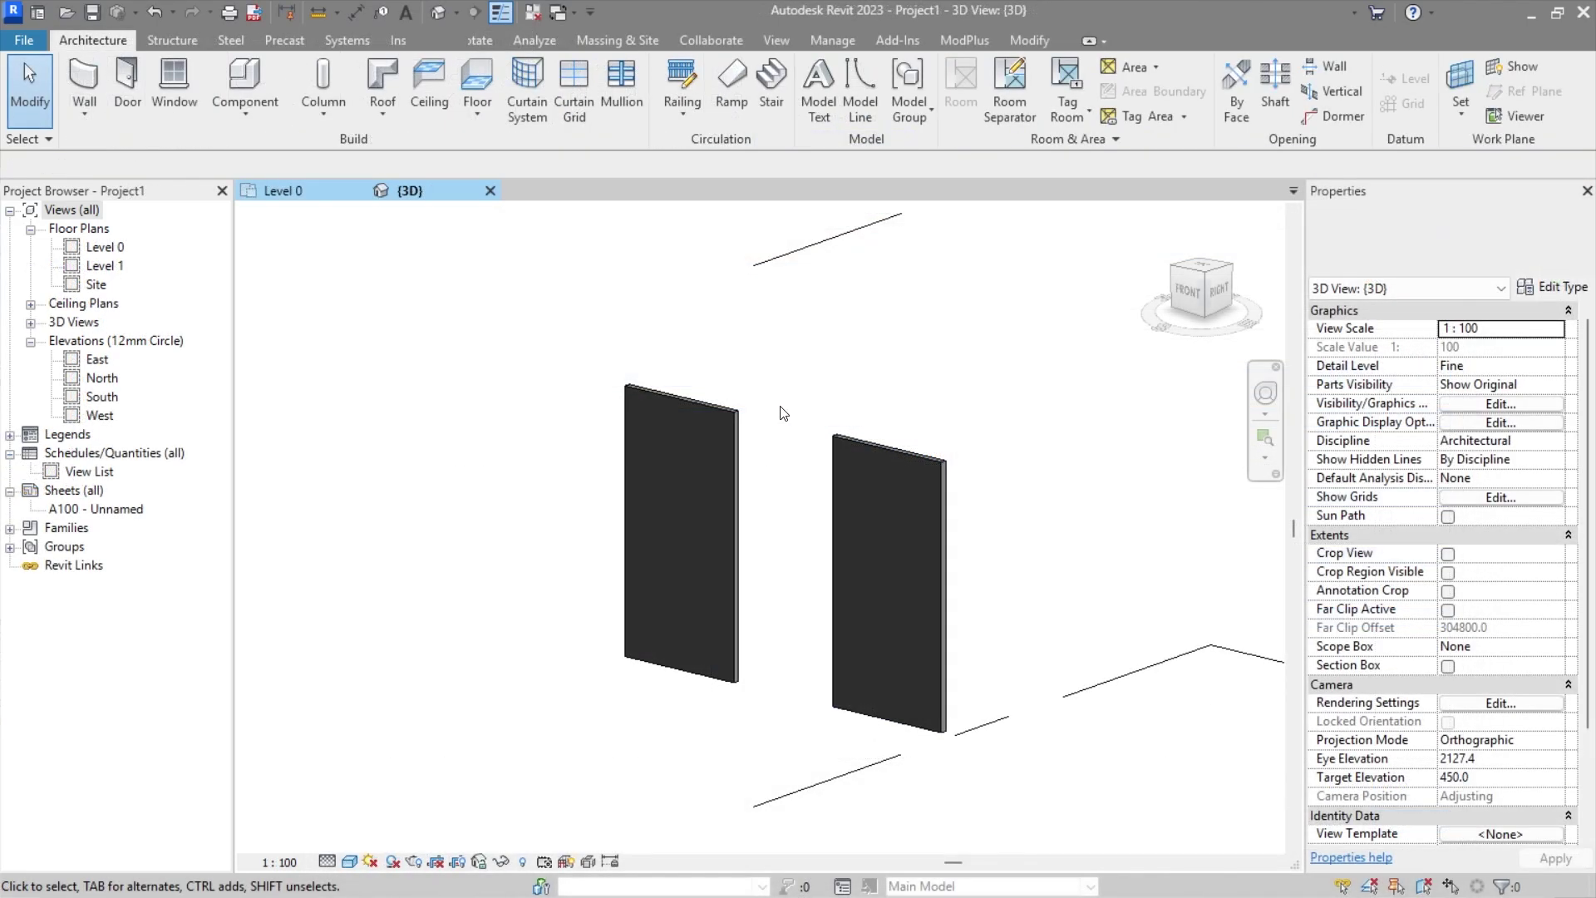
Step: Switch the Door 1 instance in the 3D view to type Door 2, then to Door 3, and reopen its type choices
{"action": "left_click", "coordinate": [733, 429]}
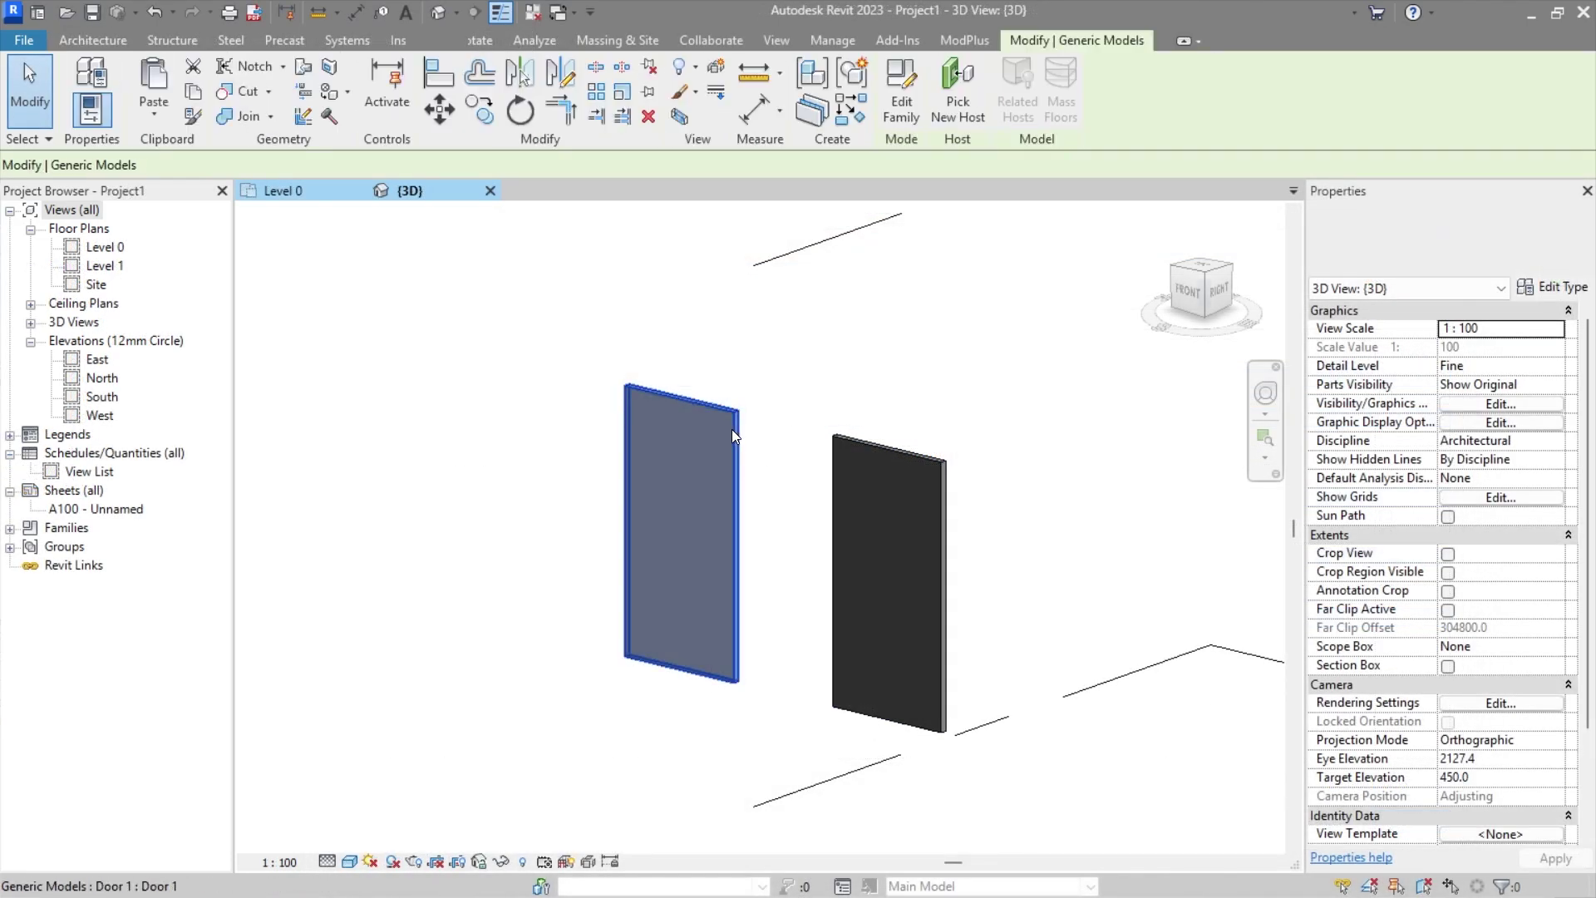
{"action": "left_click", "coordinate": [1408, 237]}
{"action": "left_click", "coordinate": [1414, 238]}
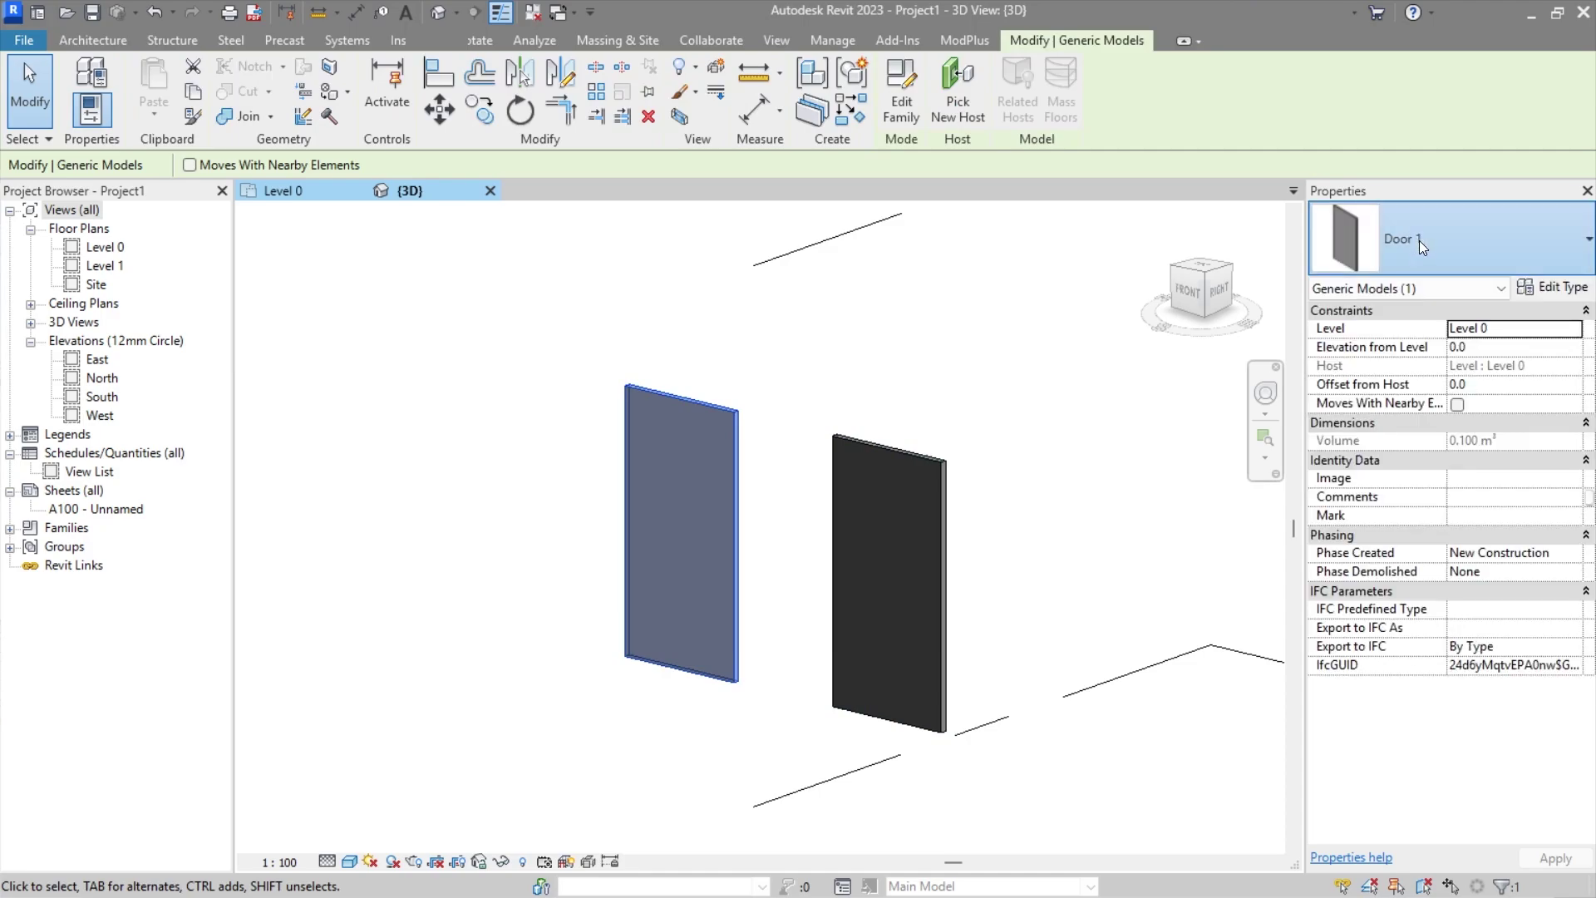
{"action": "left_click", "coordinate": [1418, 241]}
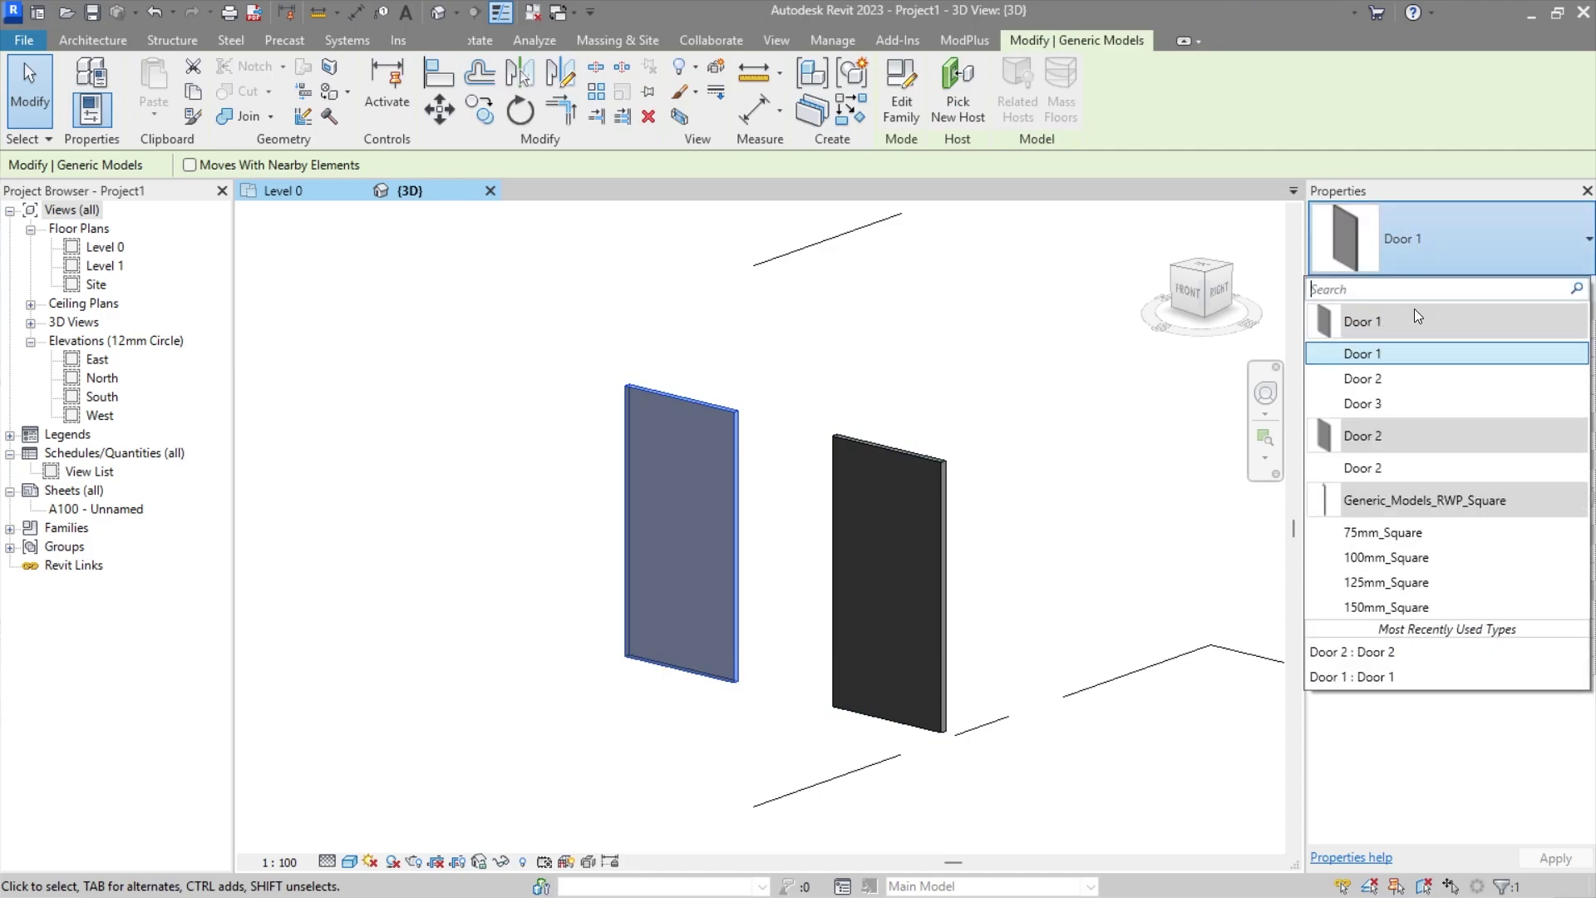
{"action": "left_click", "coordinate": [1398, 380]}
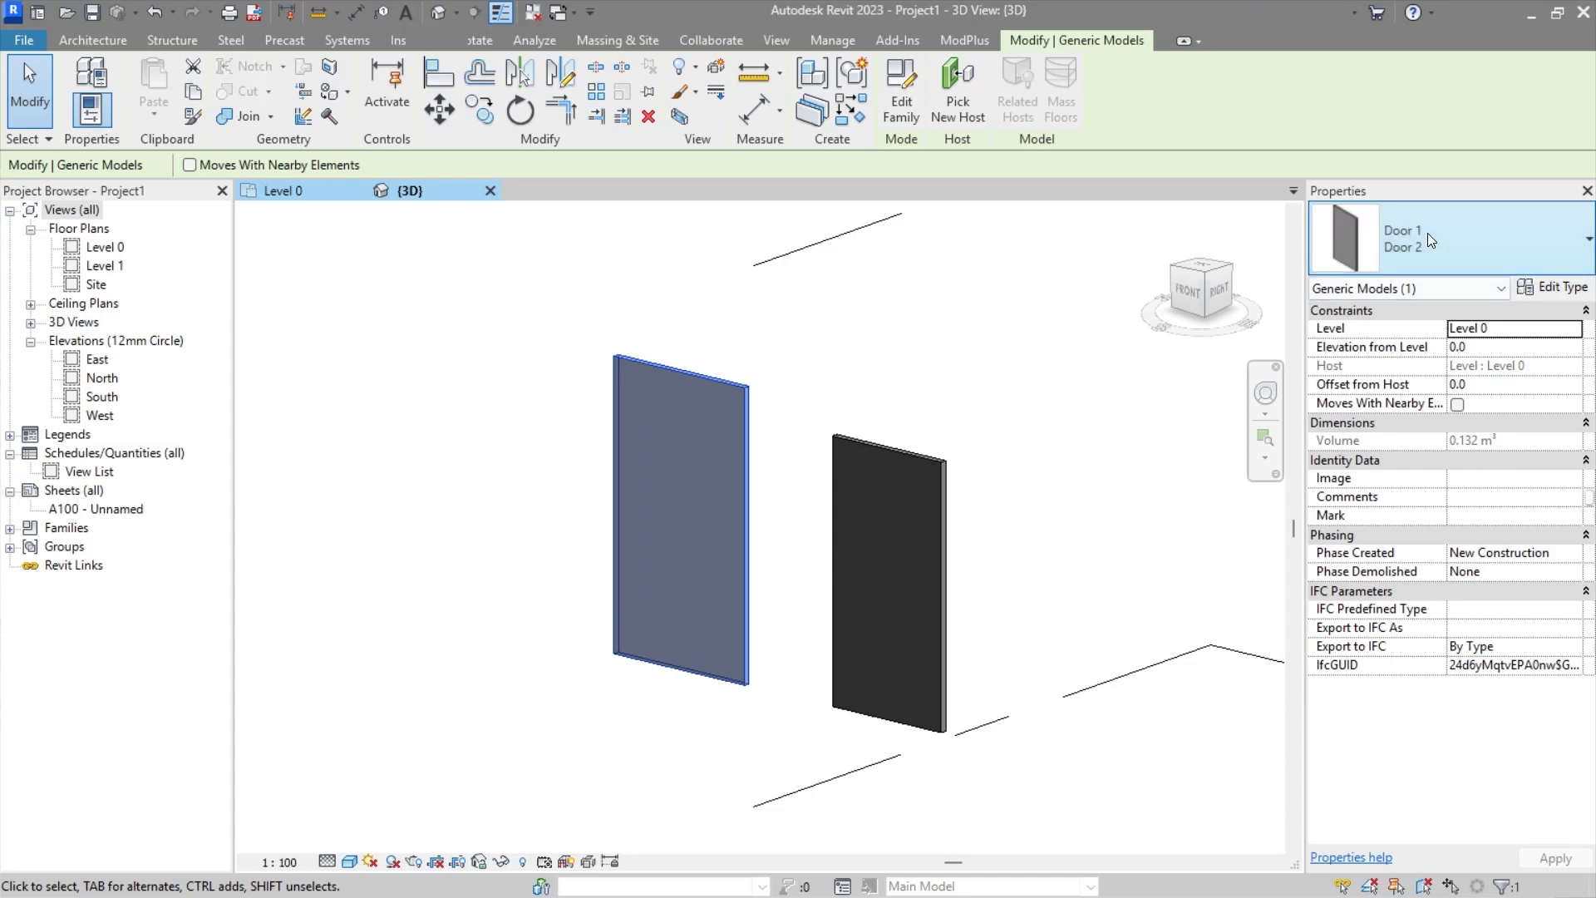
{"action": "left_click", "coordinate": [1428, 235]}
{"action": "left_click", "coordinate": [1405, 397]}
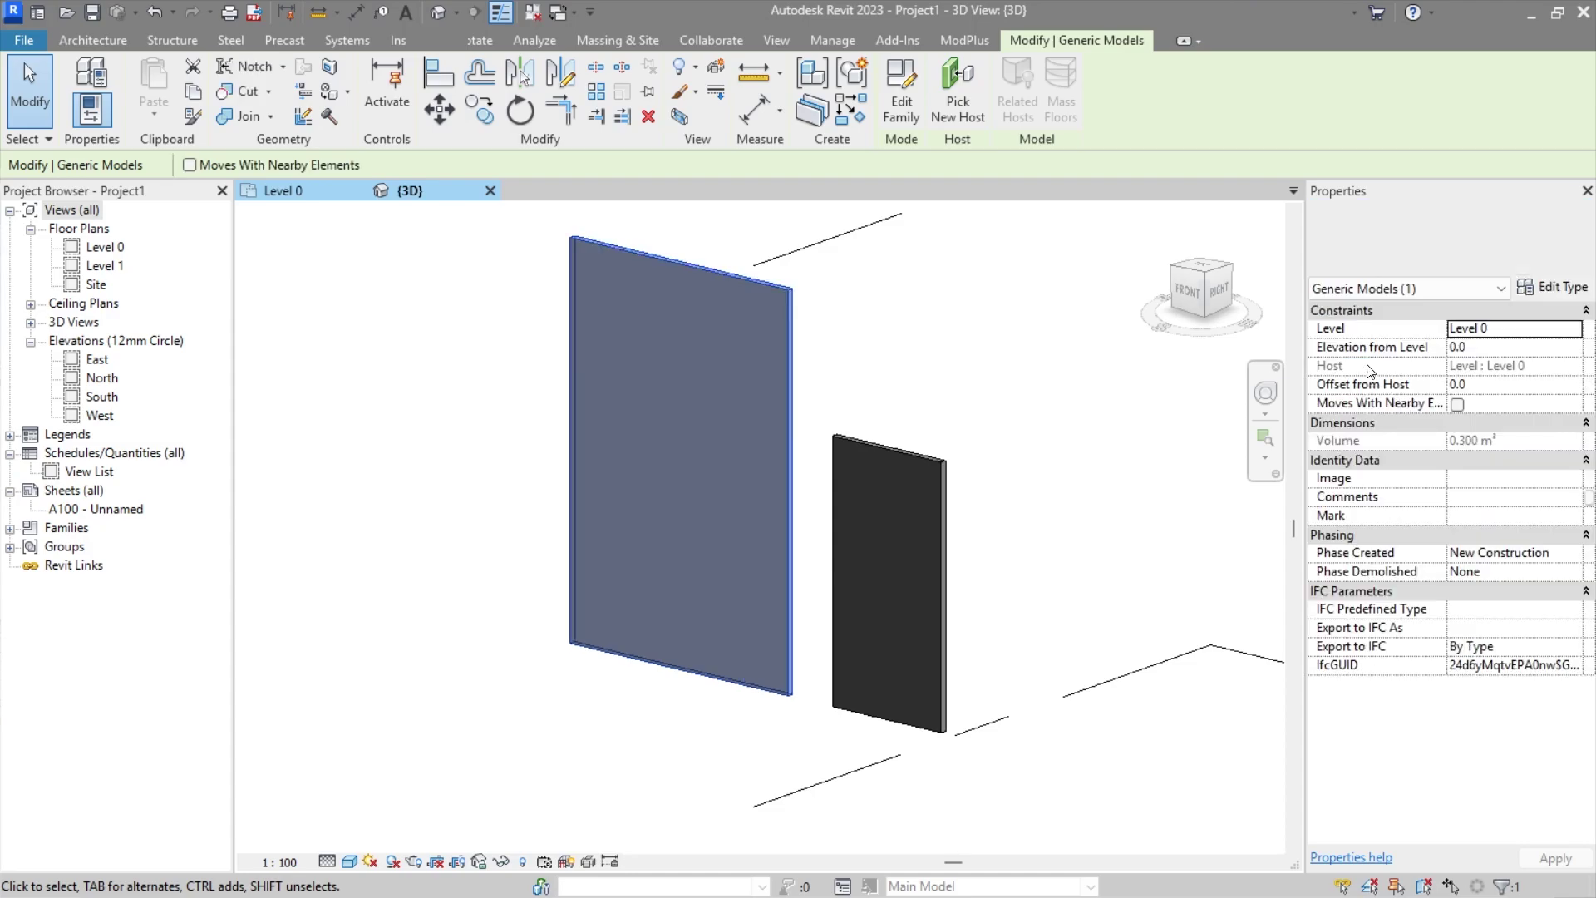
{"action": "left_click", "coordinate": [1384, 233]}
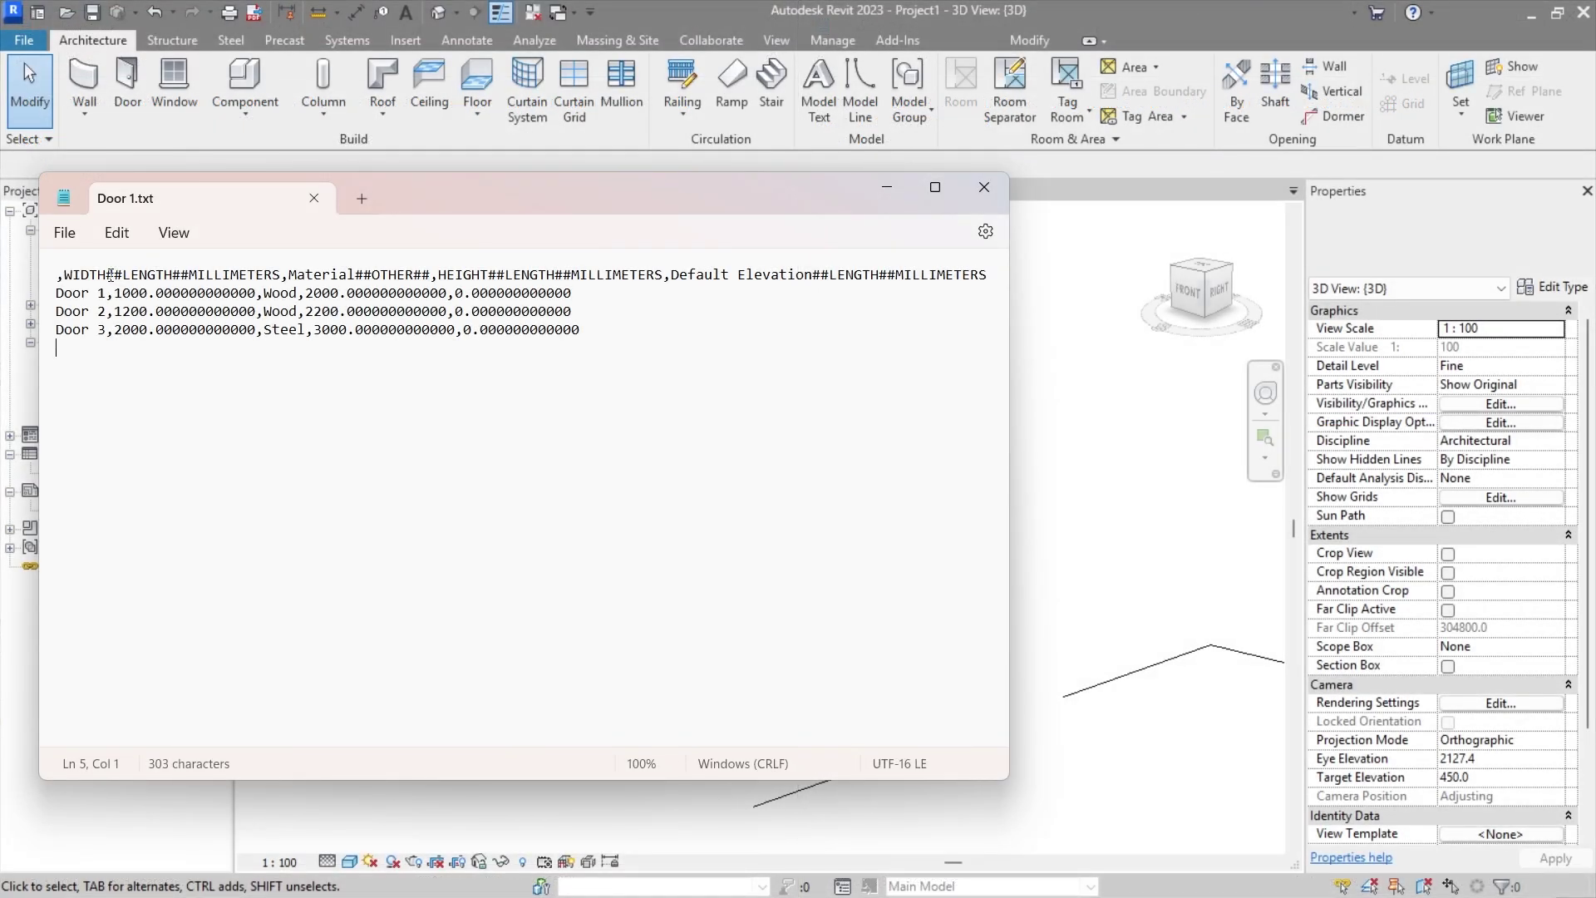
Step: Highlight the header row's parameter types and units in Door 1.txt, from WIDTH through HEIGHT, and return to the Revit project
{"action": "left_click_drag", "start_coordinate": [107, 275], "coordinate": [664, 276]}
{"action": "key", "text": "alt+Tab"}
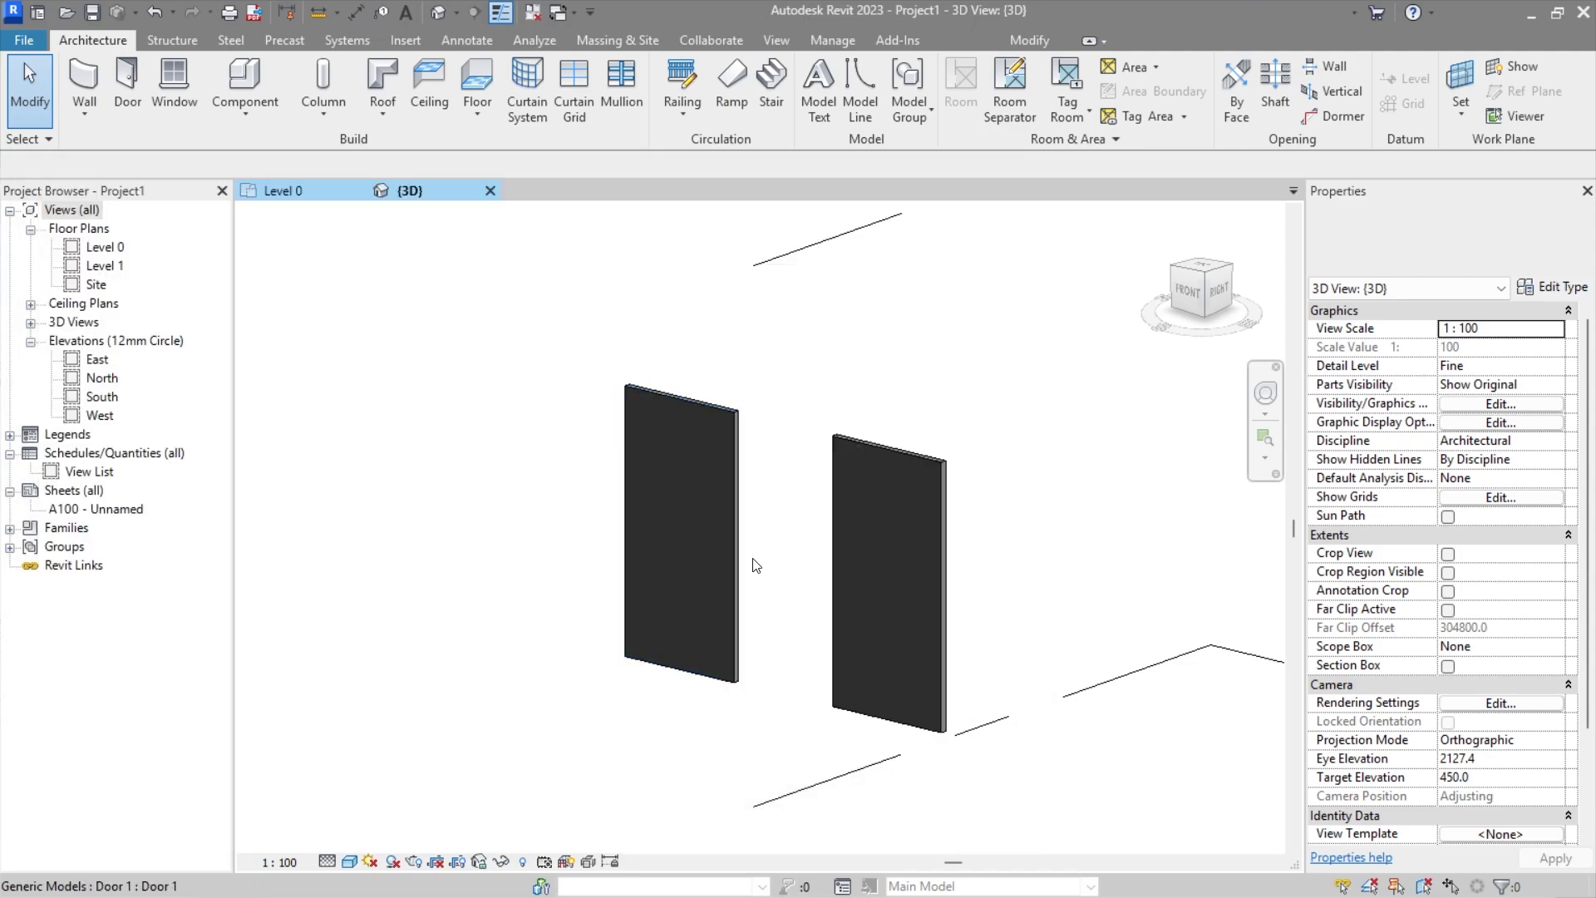
Step: Open the Door 1 family for editing and inspect the HEIGHT parameter's properties in its family types
{"action": "left_click", "coordinate": [733, 538]}
{"action": "double_click", "coordinate": [731, 531]}
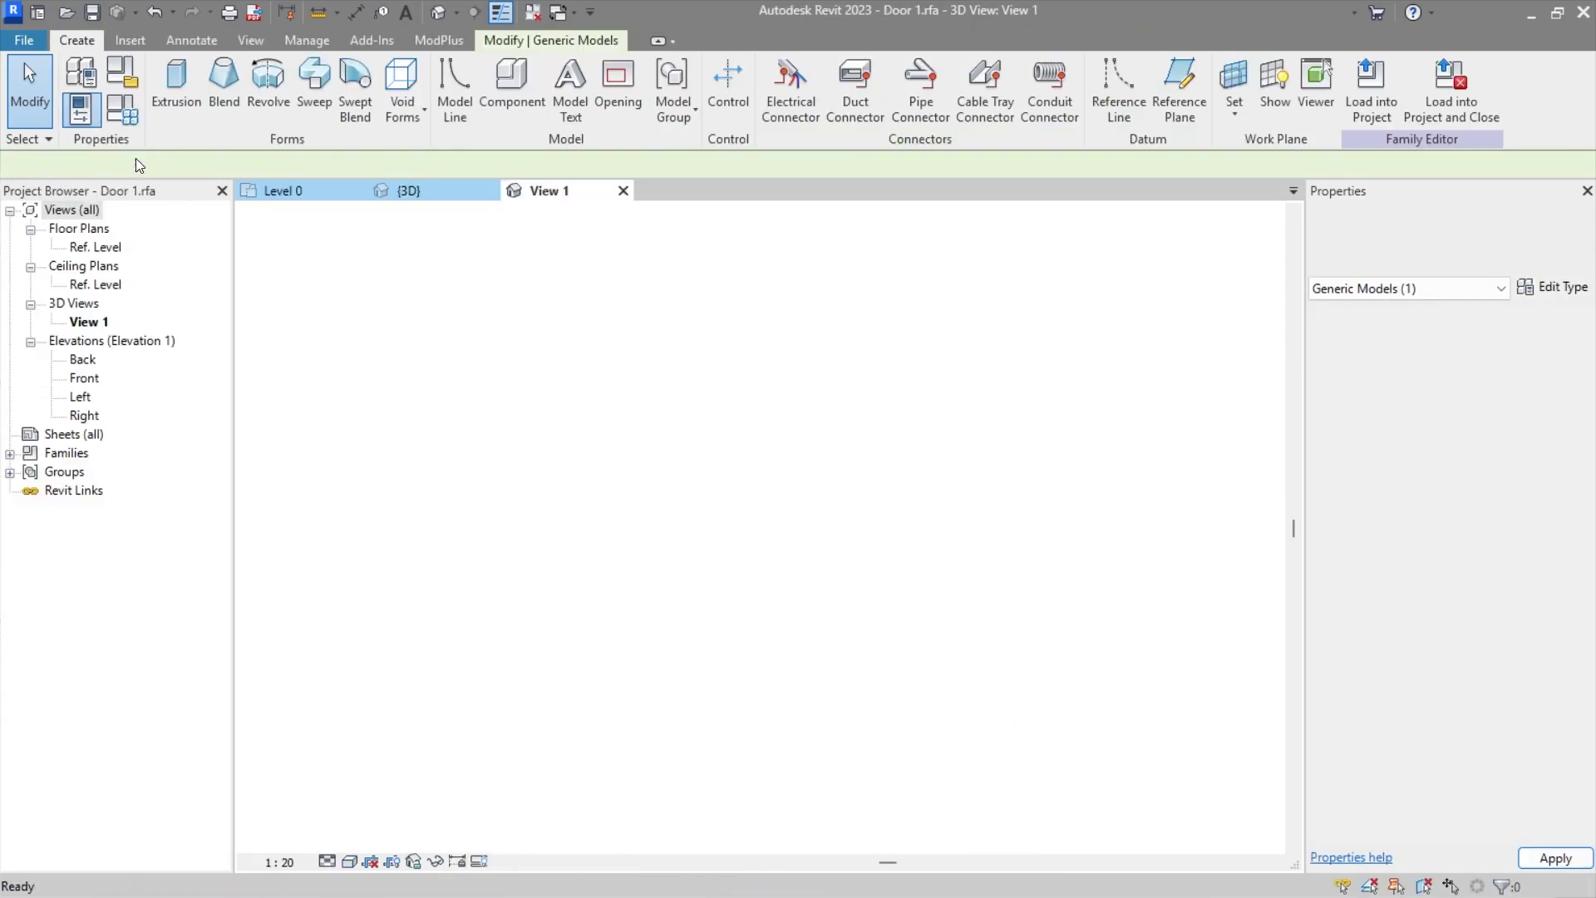
{"action": "left_click", "coordinate": [123, 112]}
{"action": "left_click", "coordinate": [532, 477]}
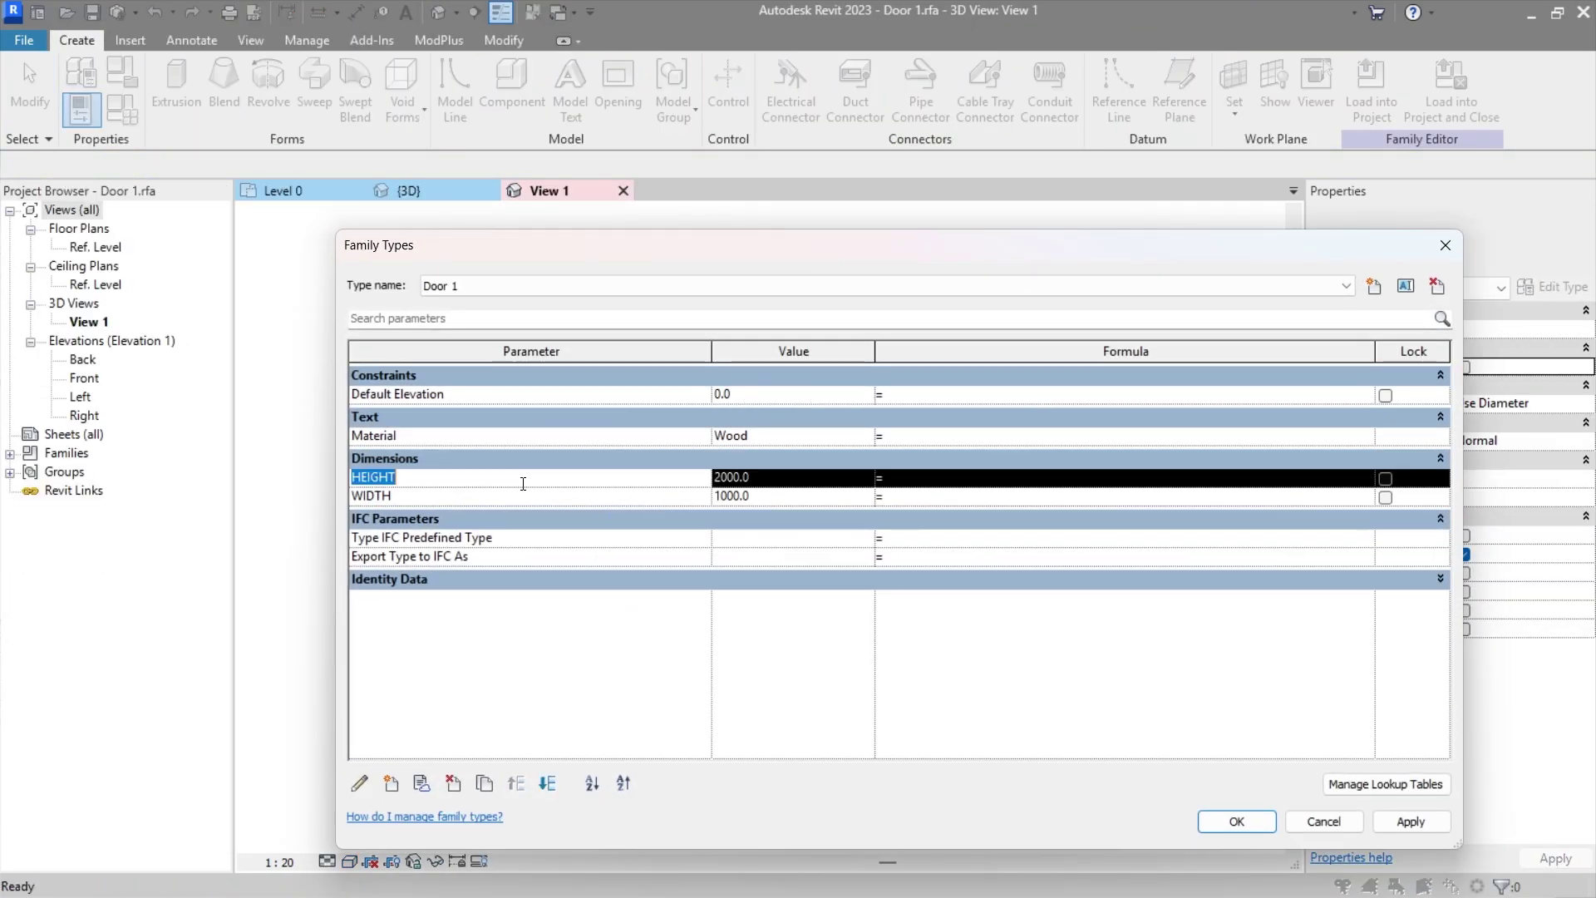
{"action": "left_click", "coordinate": [359, 784]}
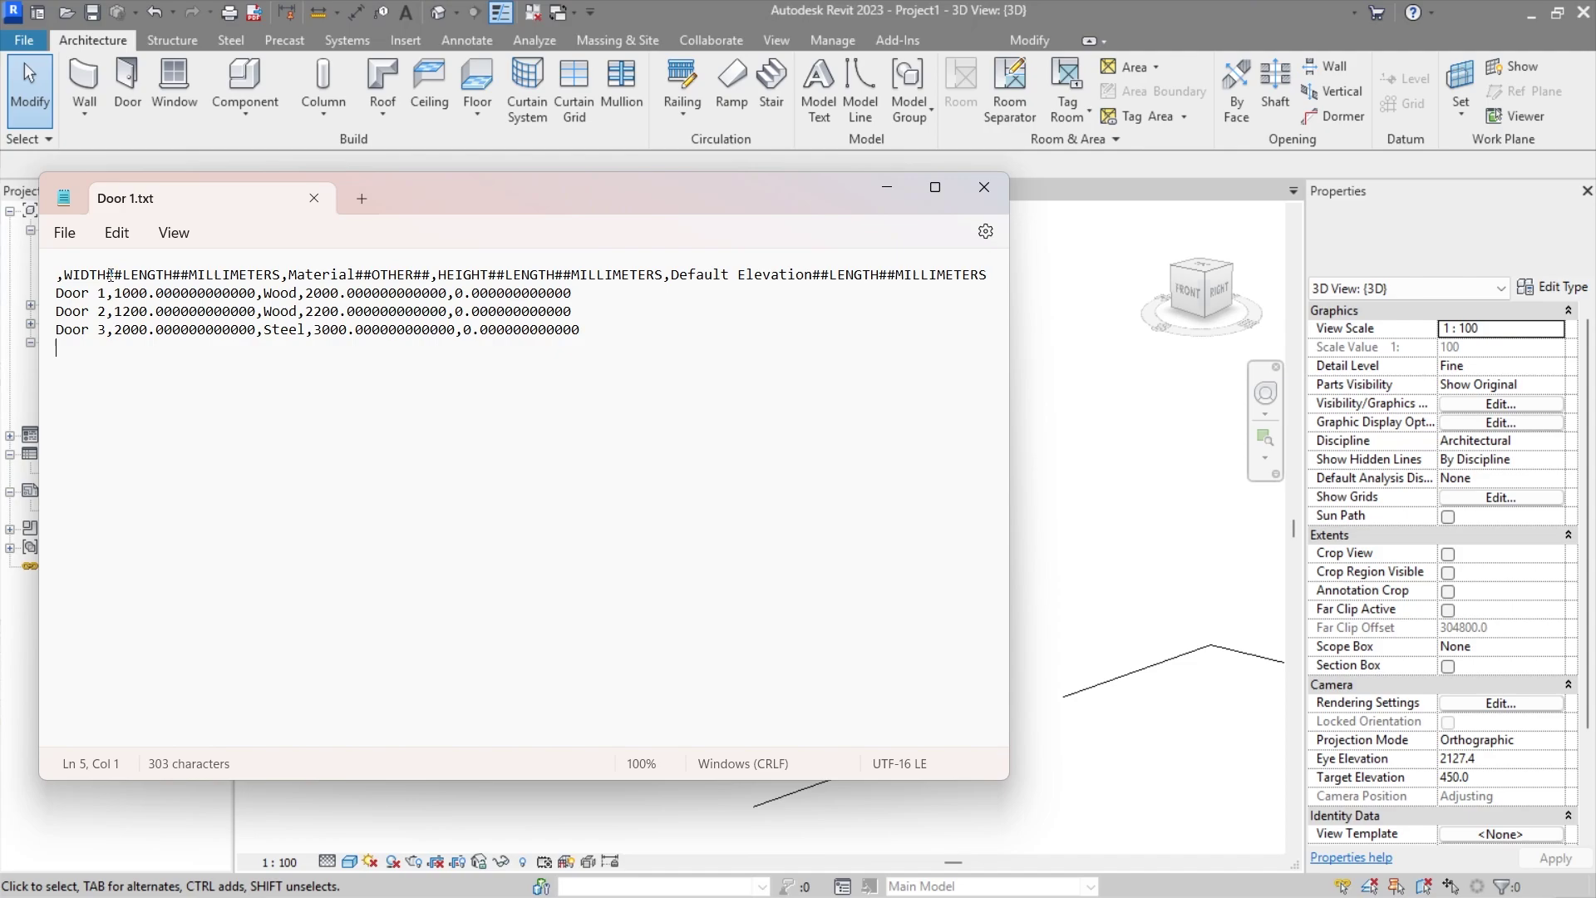
Step: Highlight the type and unit declarations after WIDTH, Material and HEIGHT in the header row of Door 1.txt
{"action": "left_click_drag", "start_coordinate": [106, 275], "coordinate": [281, 281]}
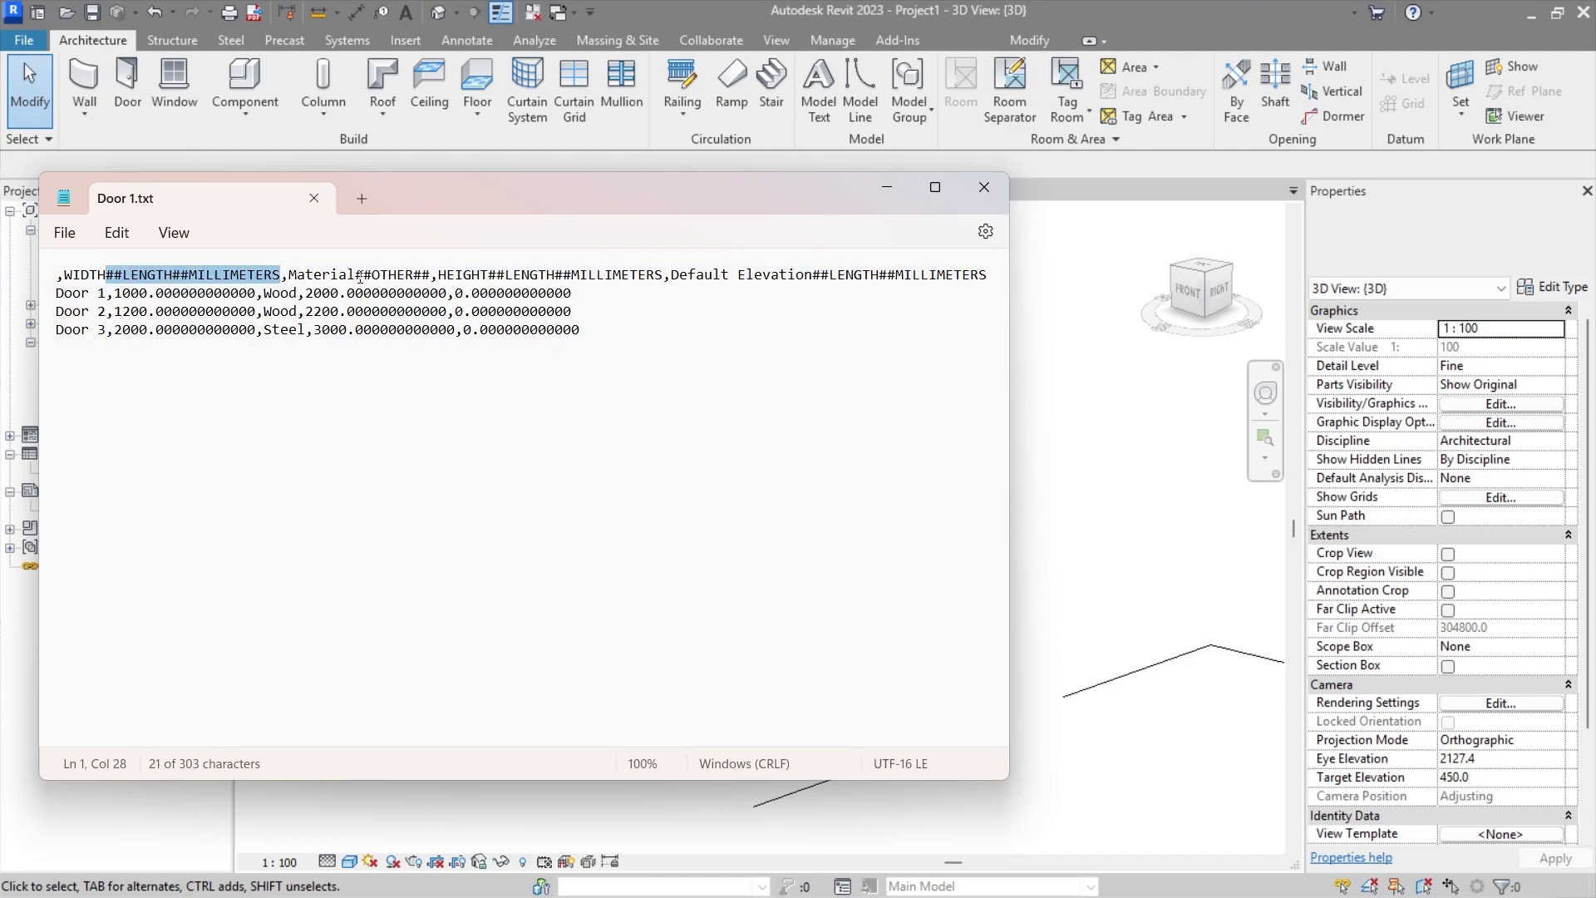
{"action": "left_click_drag", "start_coordinate": [357, 277], "coordinate": [669, 281]}
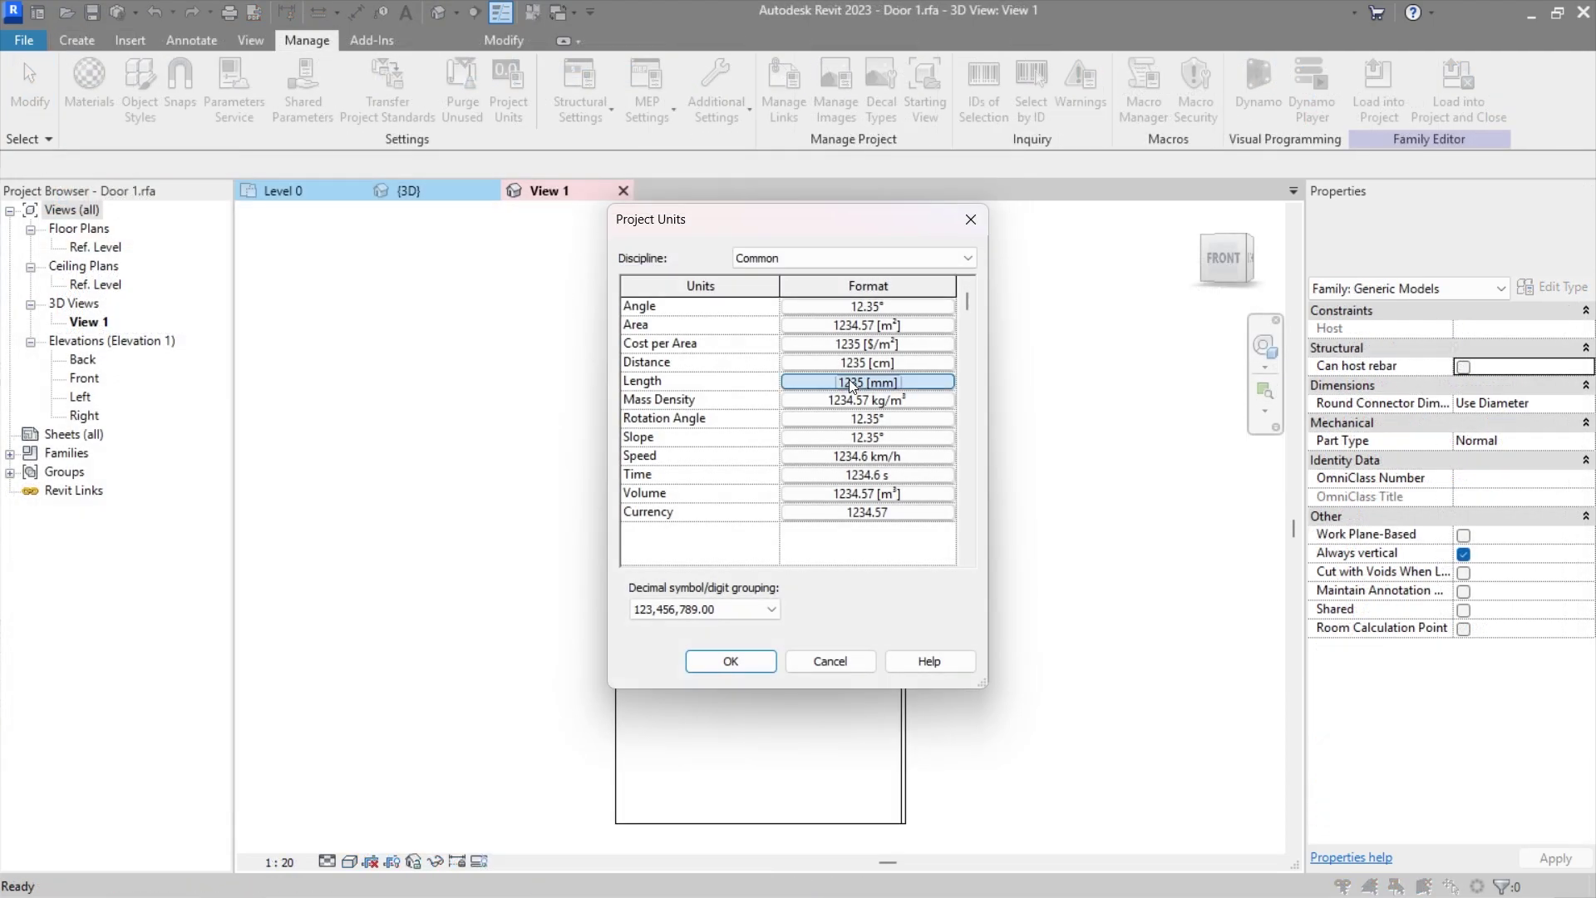
{"action": "left_click", "coordinate": [830, 275]}
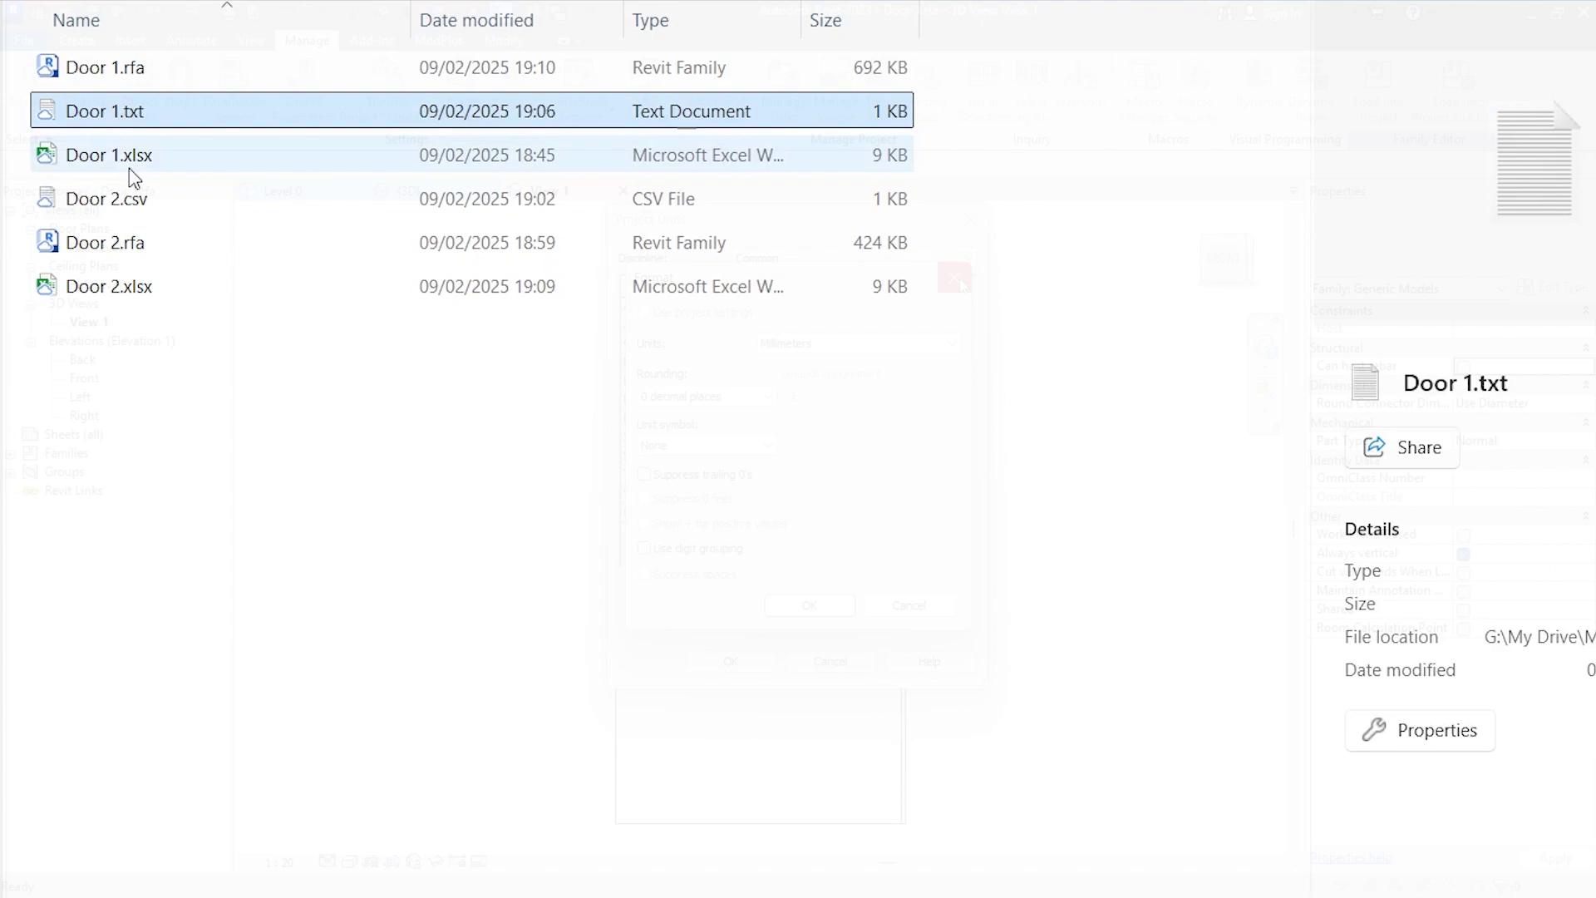
Step: Duplicate Door 1.txt, Door 1.xlsx, Door 2.csv and Door 2.xlsx within their folder
{"action": "left_click", "coordinate": [125, 200]}
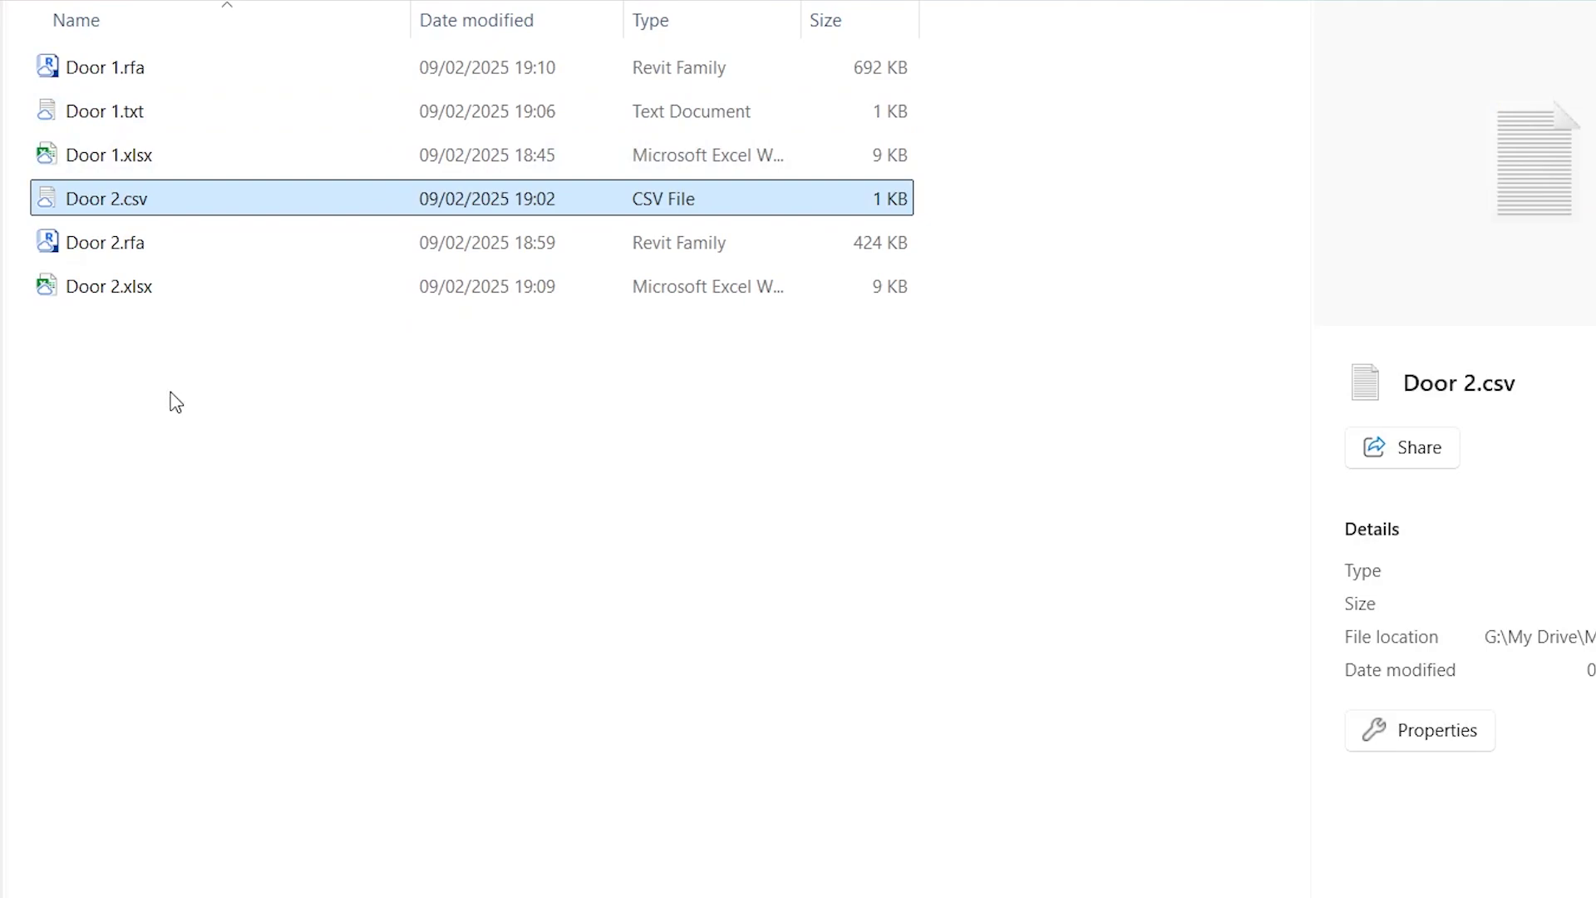
{"action": "left_click_drag", "start_coordinate": [196, 513], "coordinate": [136, 338]}
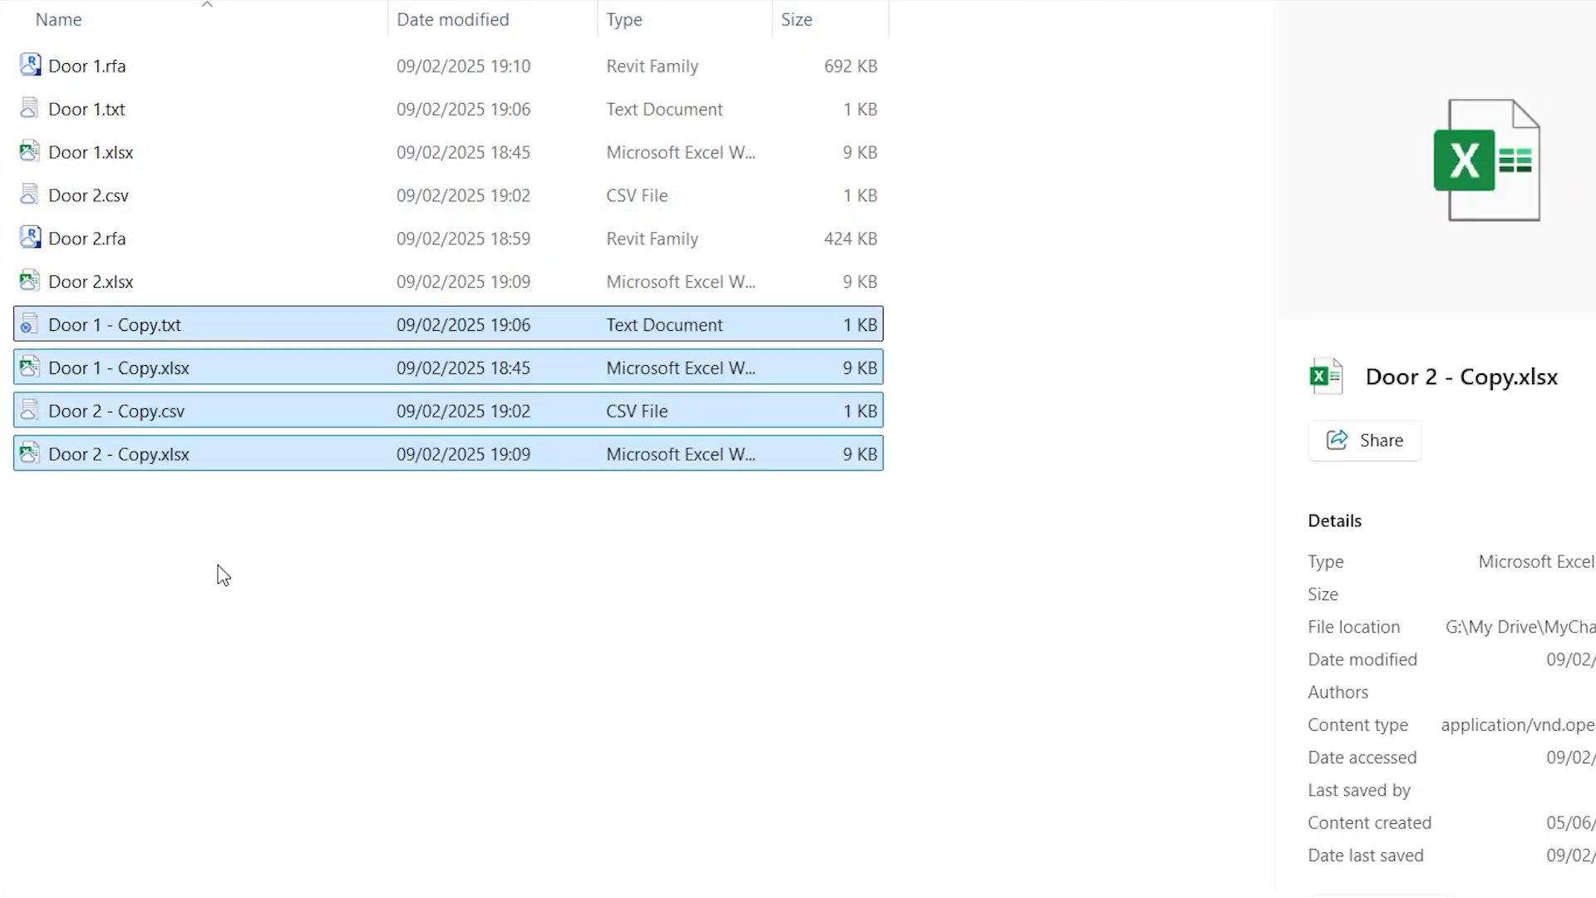
{"action": "left_click", "coordinate": [219, 567]}
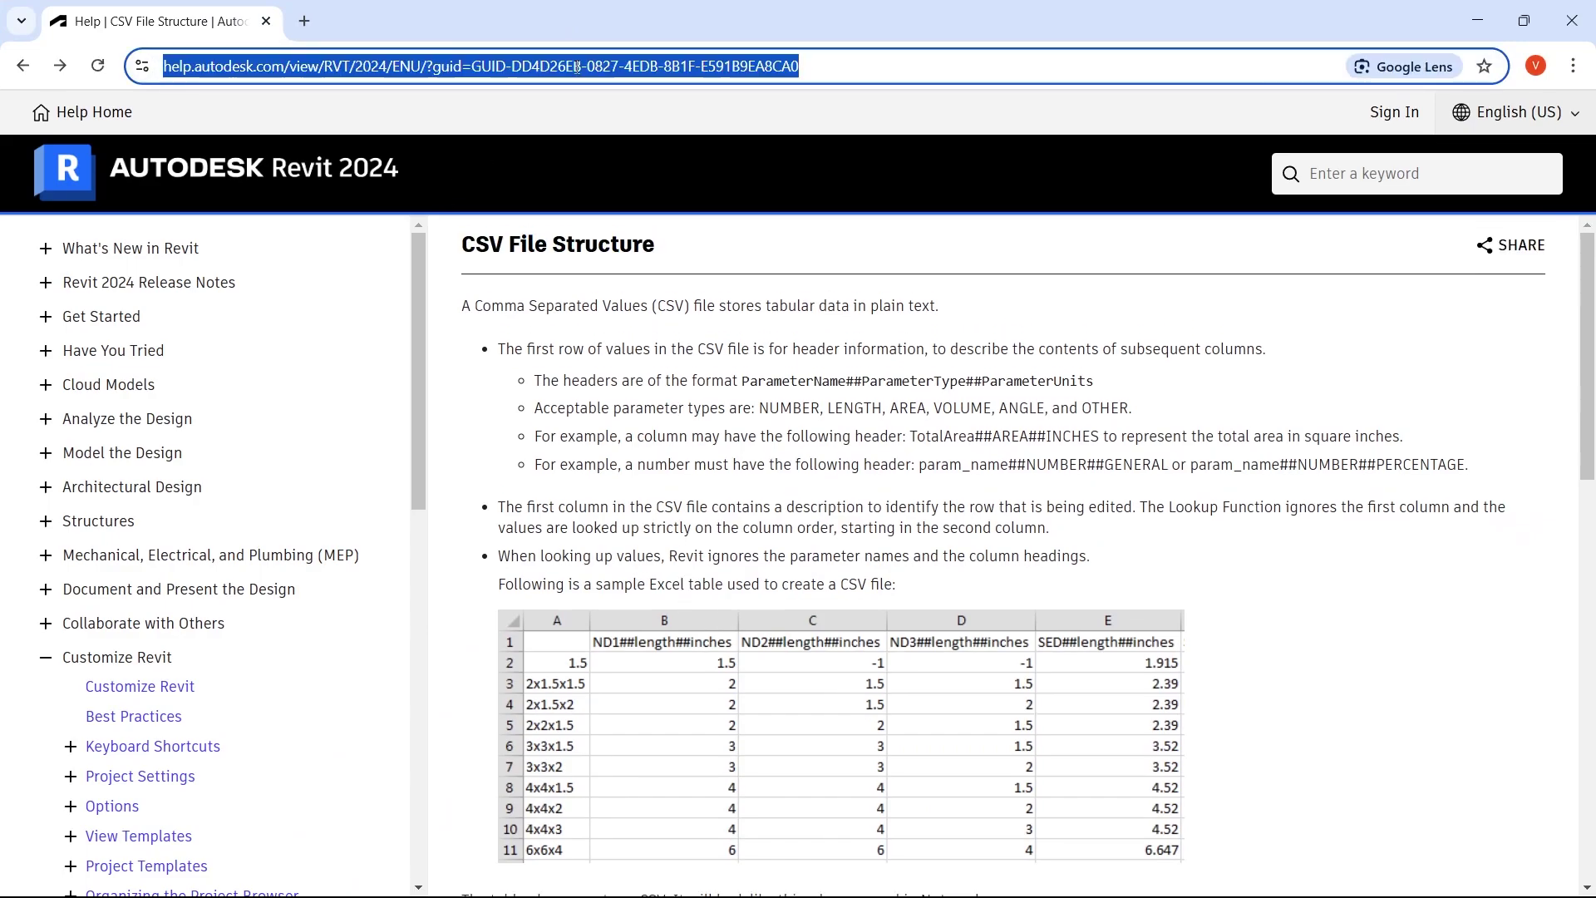
Step: Read the CSV File Structure help page, including its header format rules and sample table
{"action": "left_click", "coordinate": [693, 409]}
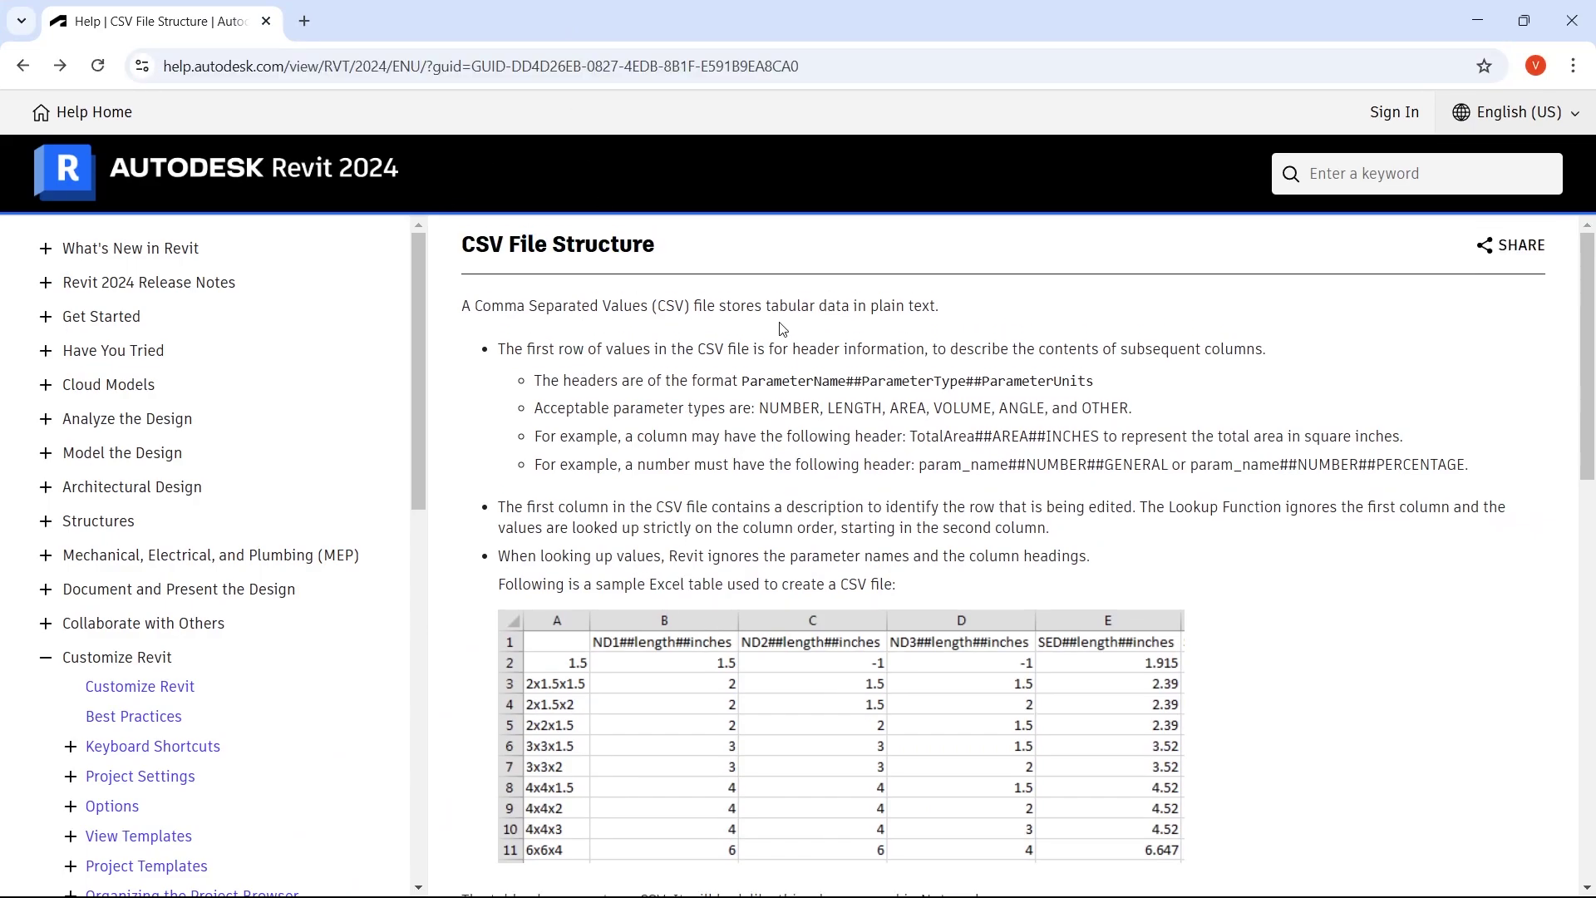
{"action": "scroll", "coordinate": [690, 391], "scroll_direction": "down", "scroll_amount": 4}
{"action": "scroll", "coordinate": [706, 445], "scroll_direction": "down", "scroll_amount": 2}
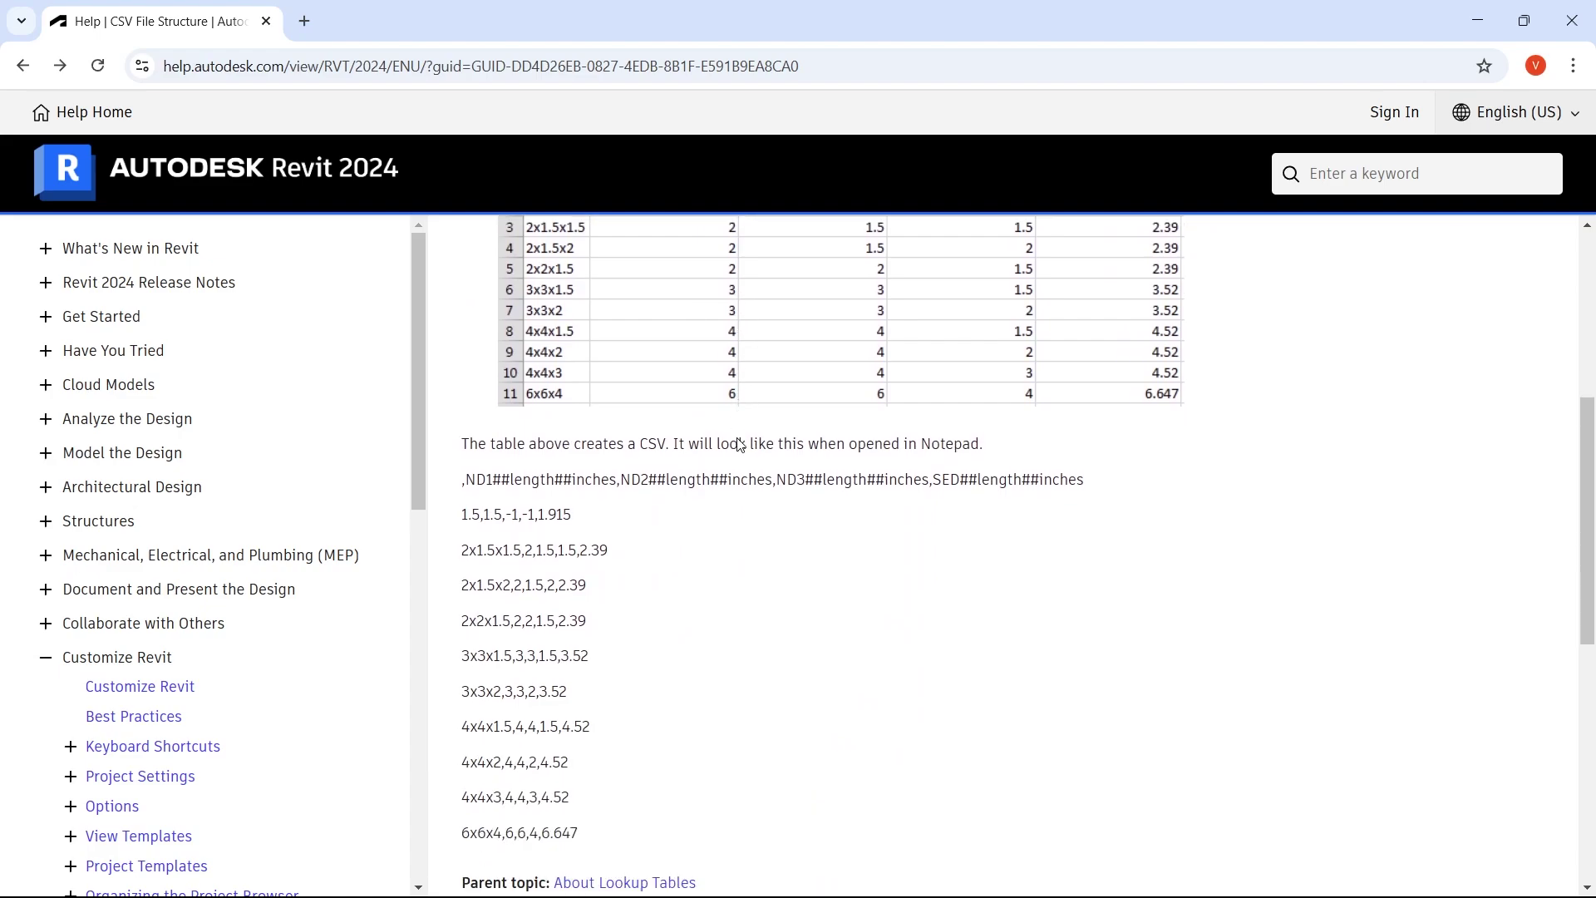
{"action": "scroll", "coordinate": [739, 445], "scroll_direction": "down", "scroll_amount": 1}
{"action": "scroll", "coordinate": [832, 415], "scroll_direction": "down", "scroll_amount": 4}
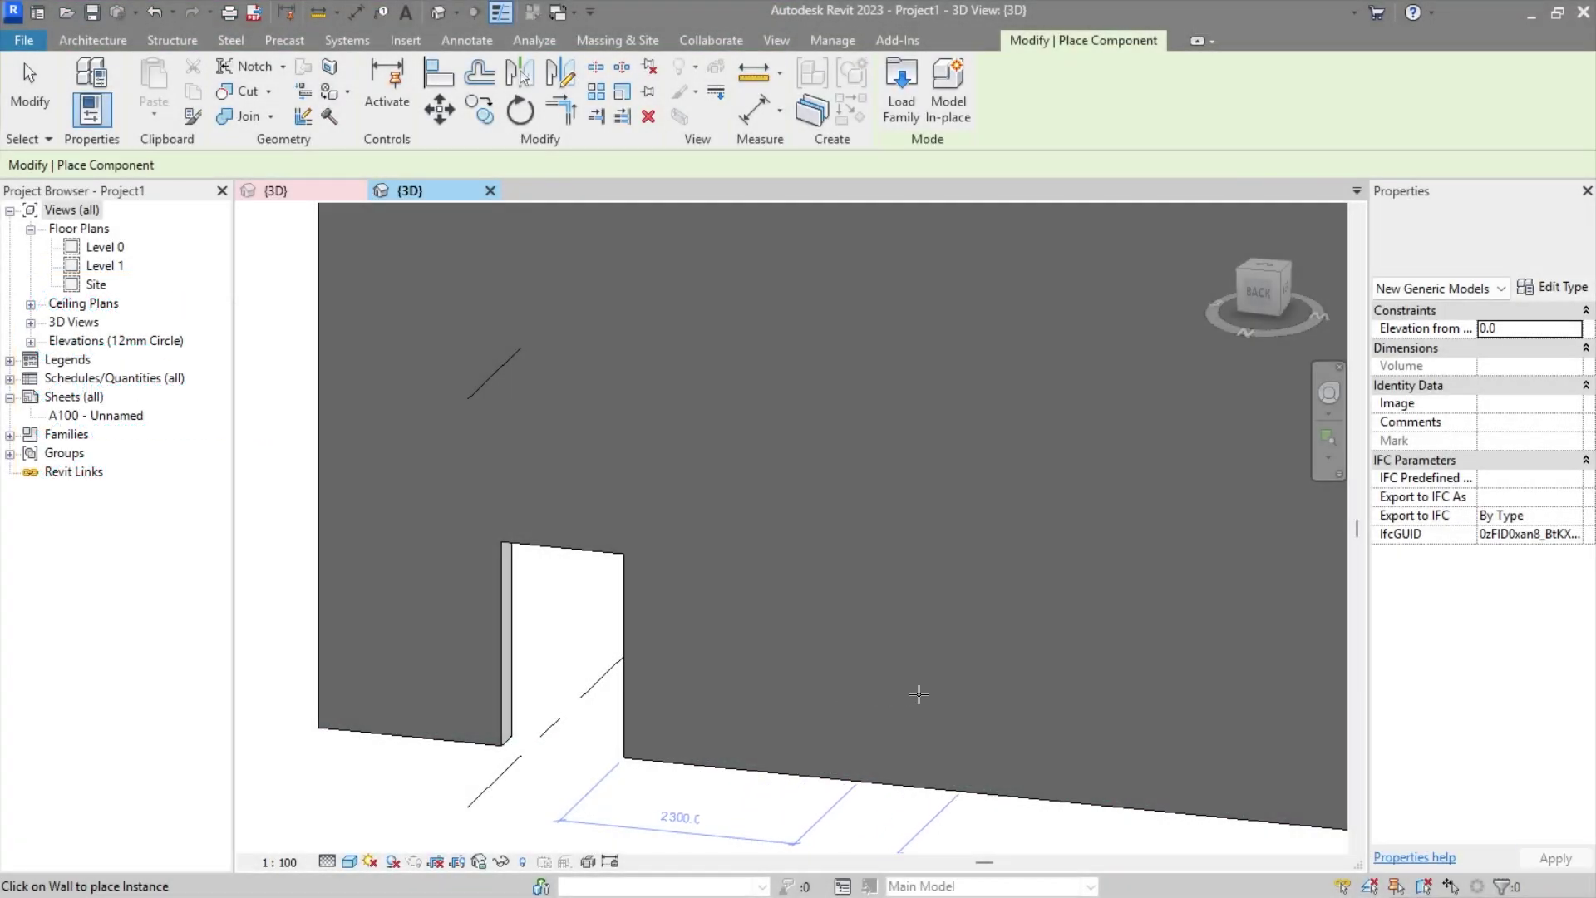
Step: Place a wall-hosted generic model component in the wall beside the existing opening
{"action": "left_click", "coordinate": [921, 665]}
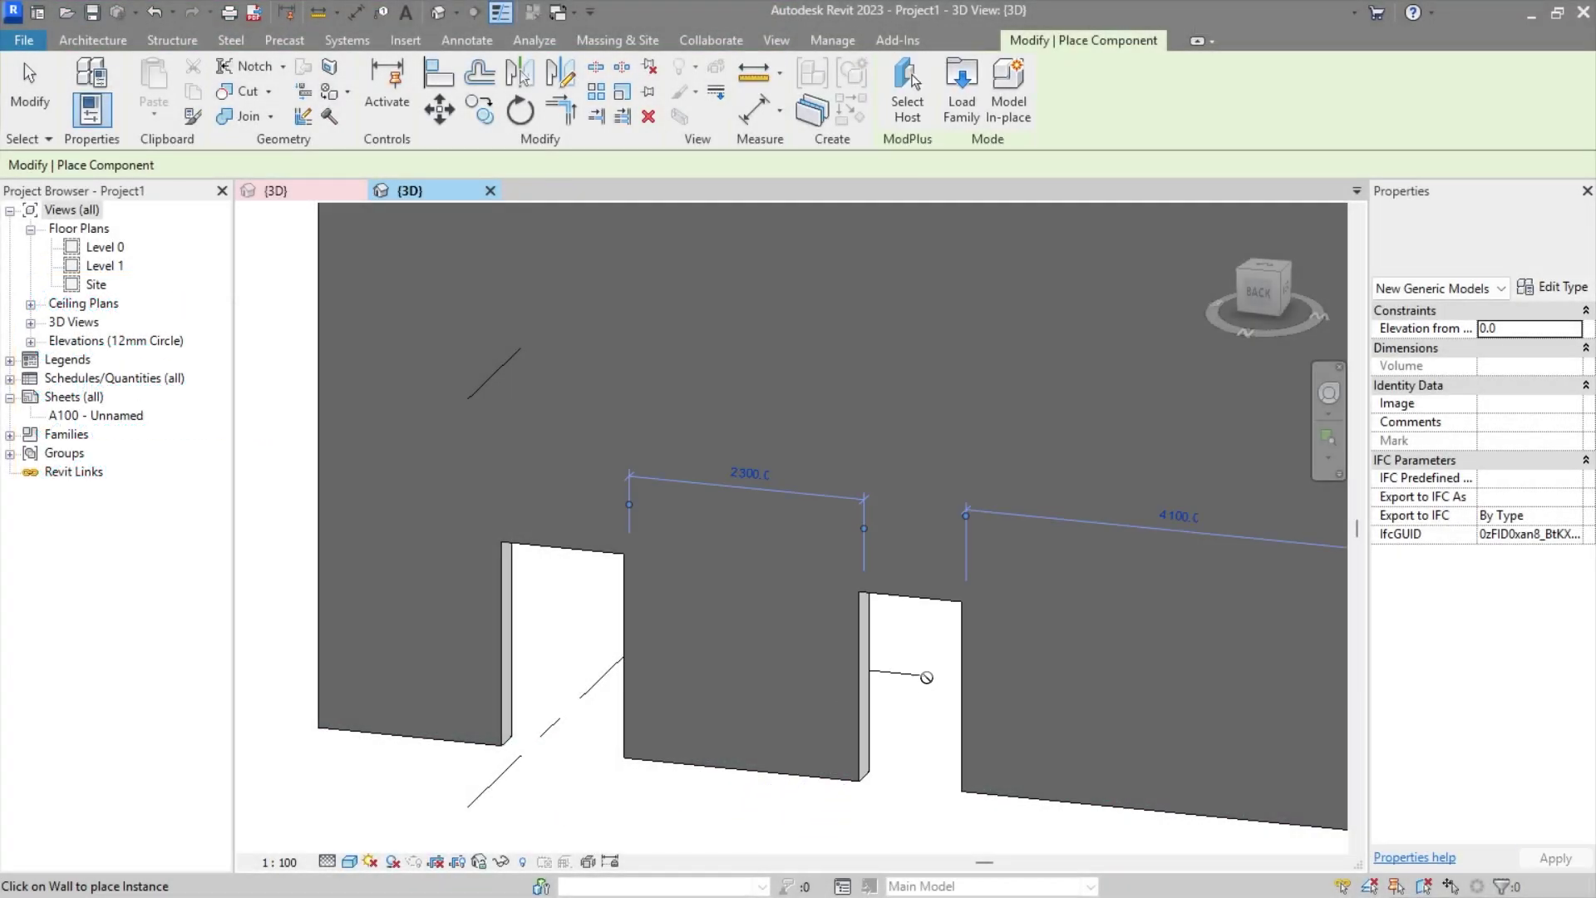
Step: End component placement and change the newly placed wall opening's type to the 42-inch door
{"action": "key", "text": "Escape"}
{"action": "key", "text": "Escape"}
{"action": "left_click", "coordinate": [859, 635]}
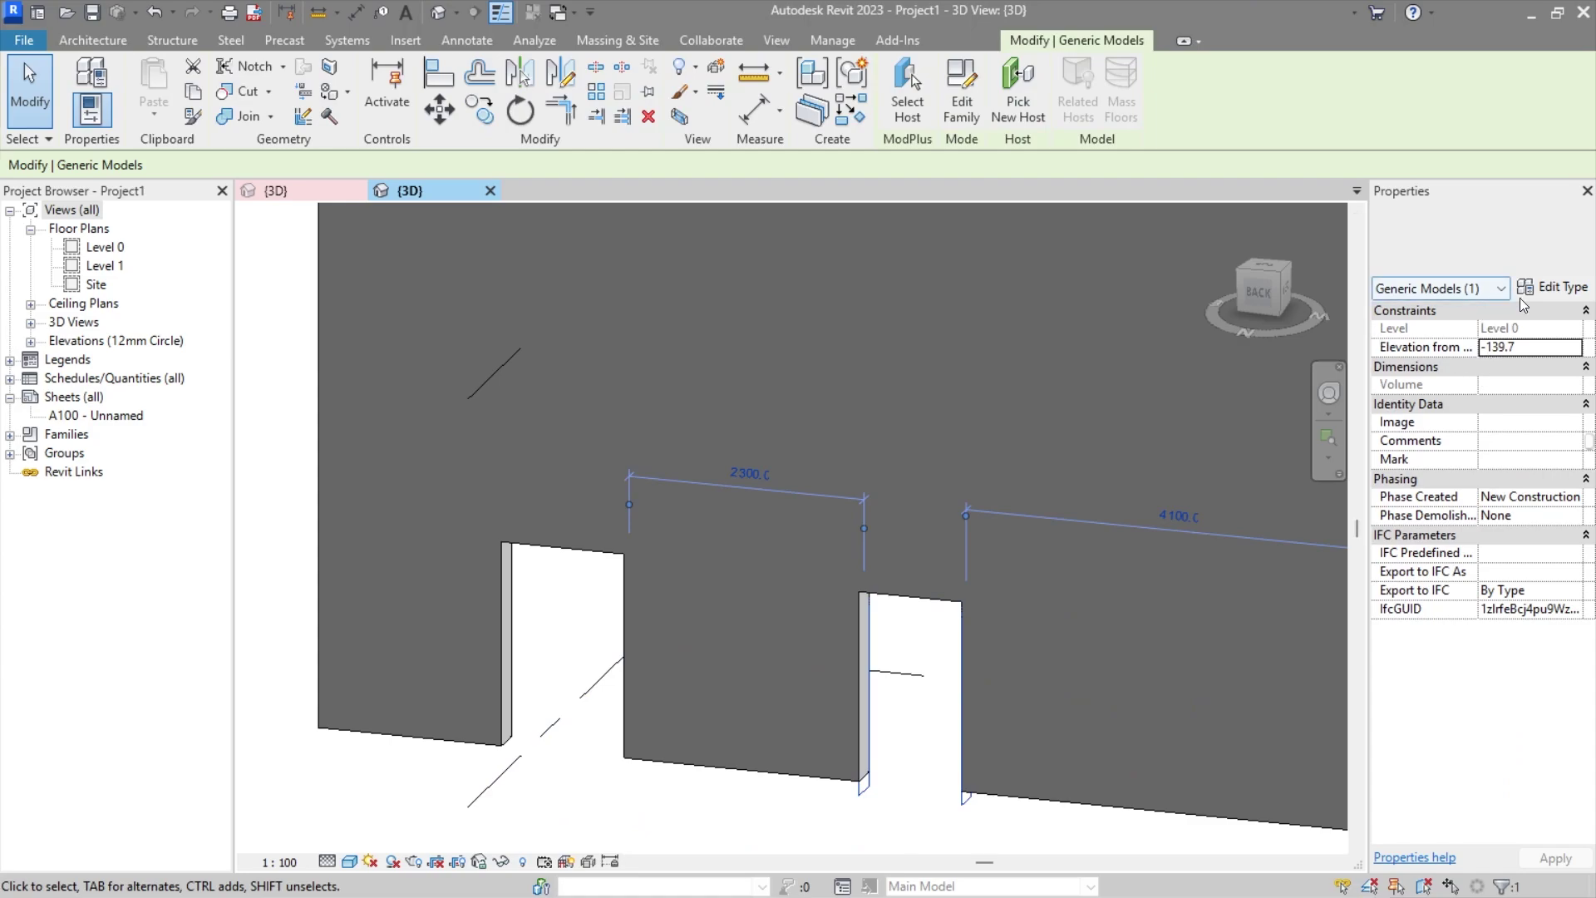
{"action": "left_click", "coordinate": [1493, 232]}
{"action": "left_click", "coordinate": [1451, 452]}
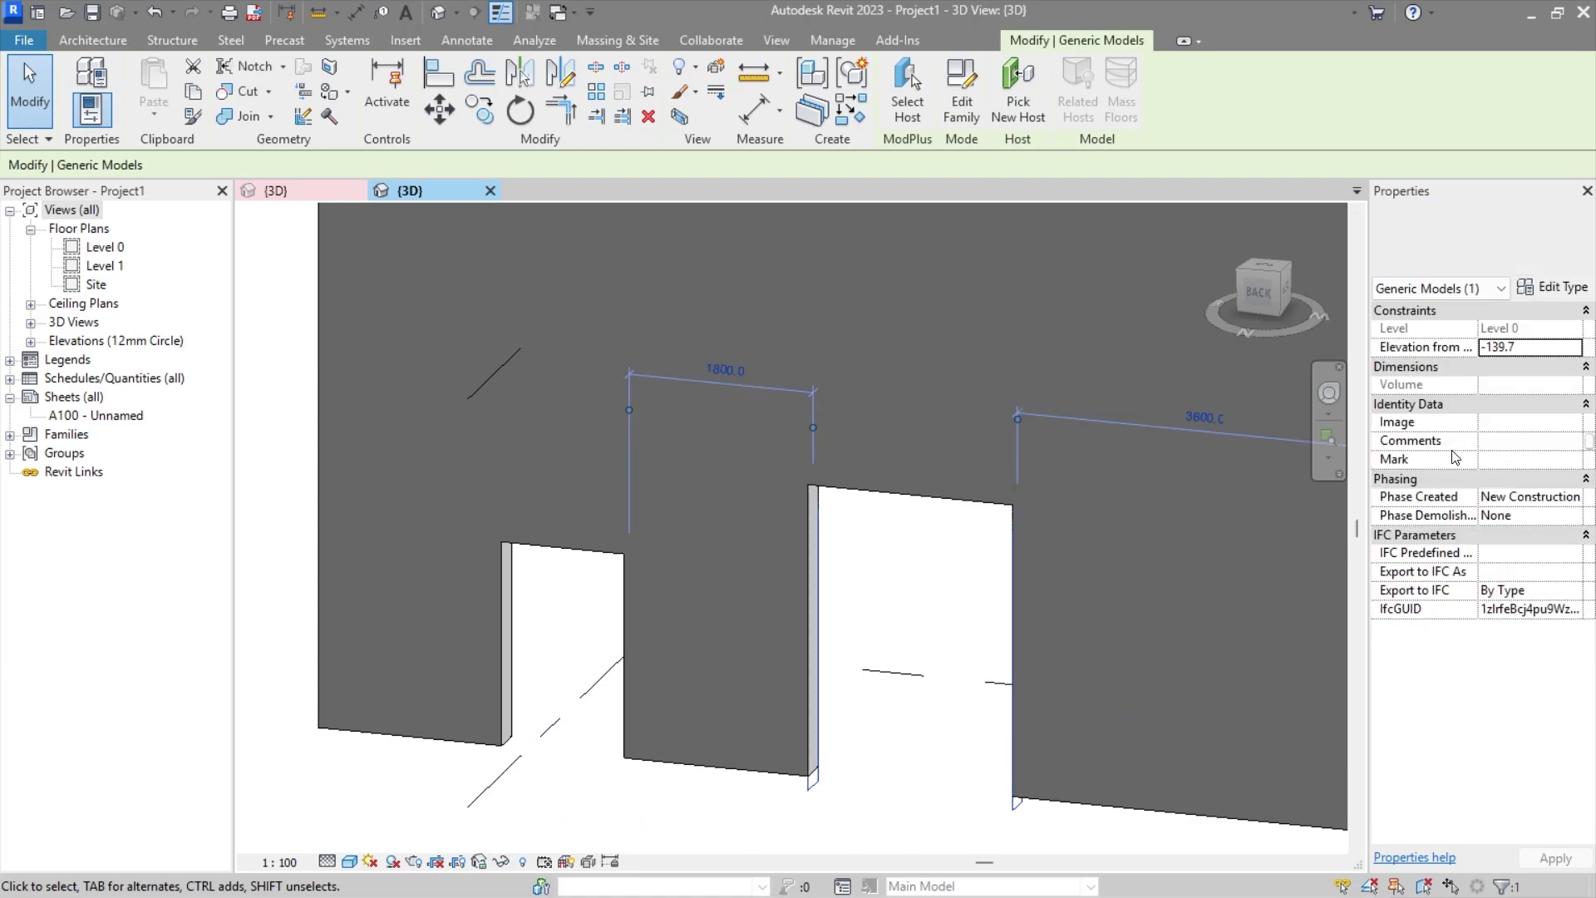
Step: Set the WIDTH of the first opening, the 36-inch door, to 2000 mm
{"action": "left_click", "coordinate": [581, 592]}
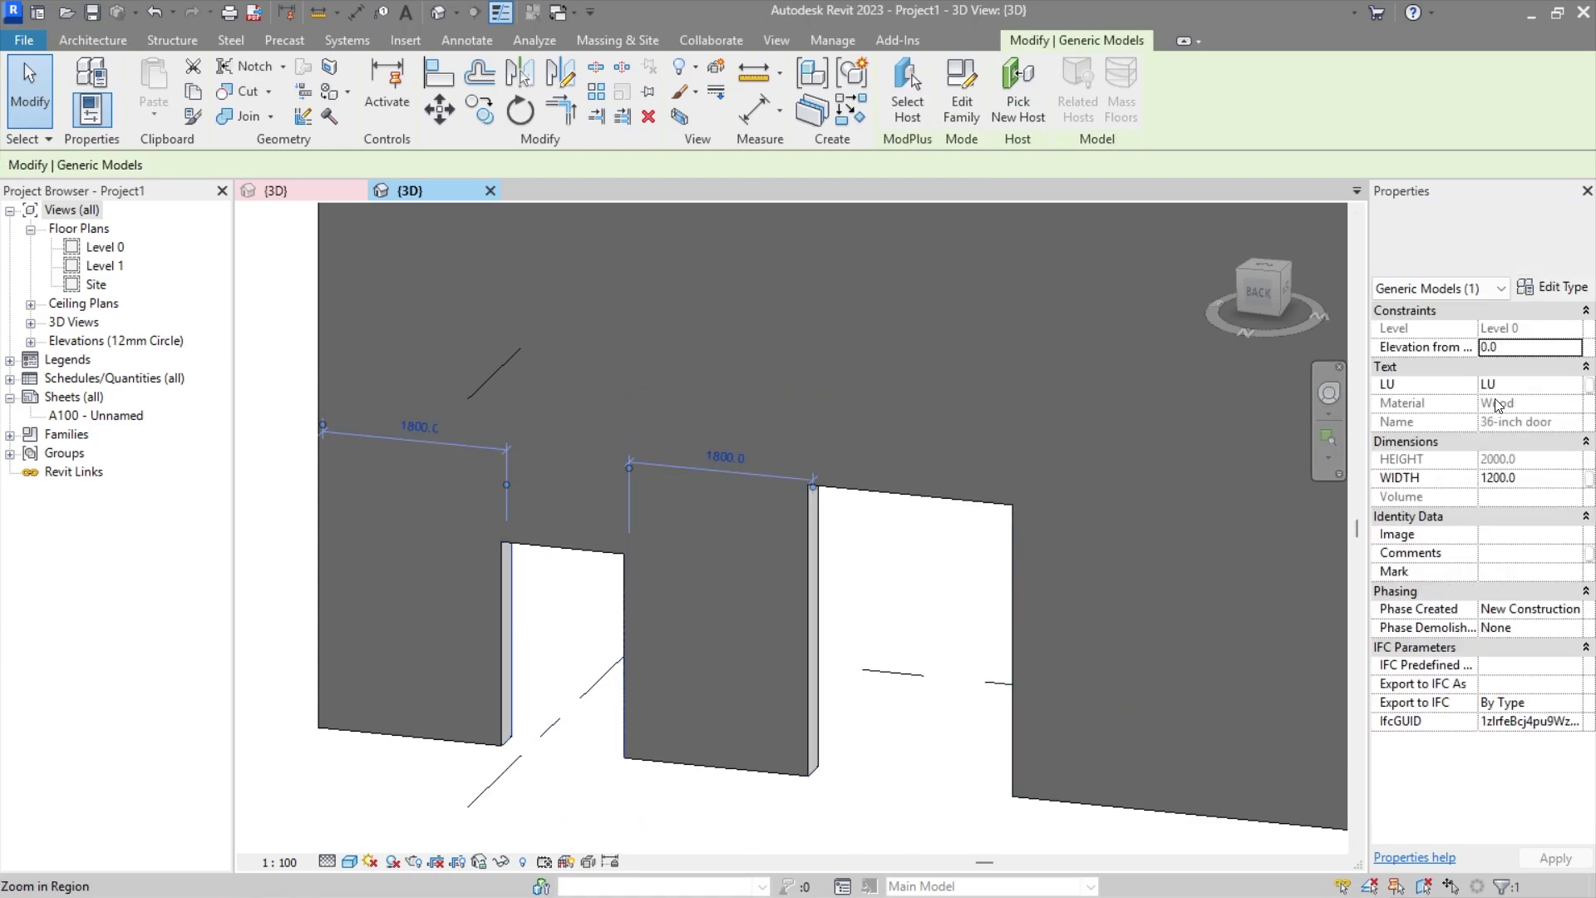
{"action": "left_click", "coordinate": [1545, 481]}
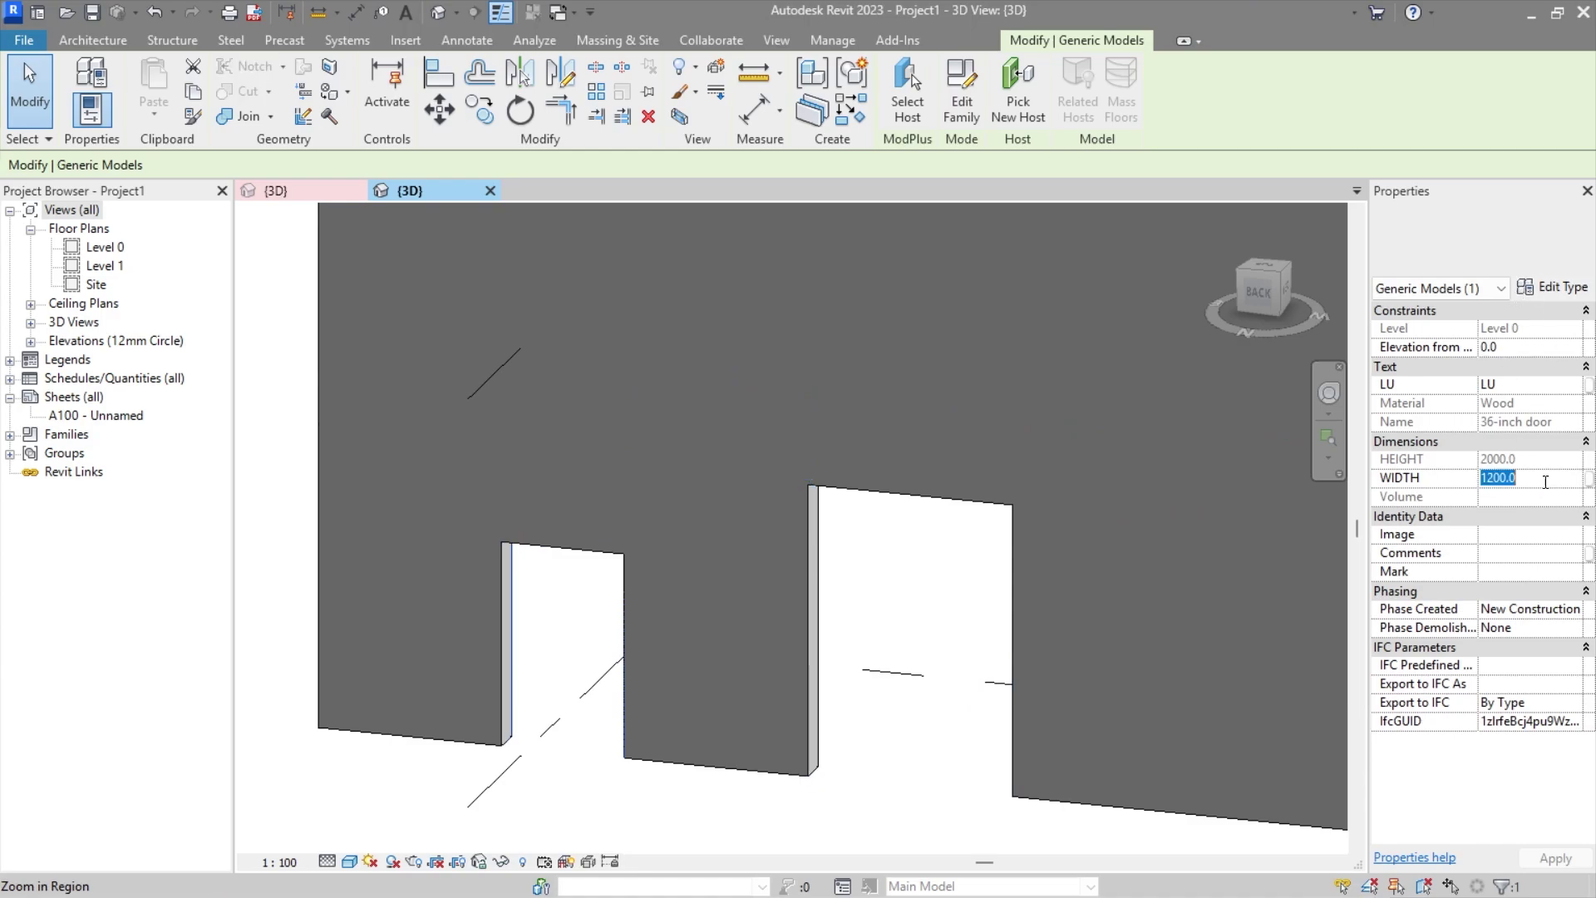
{"action": "type", "text": "2000"}
{"action": "key", "text": "Return"}
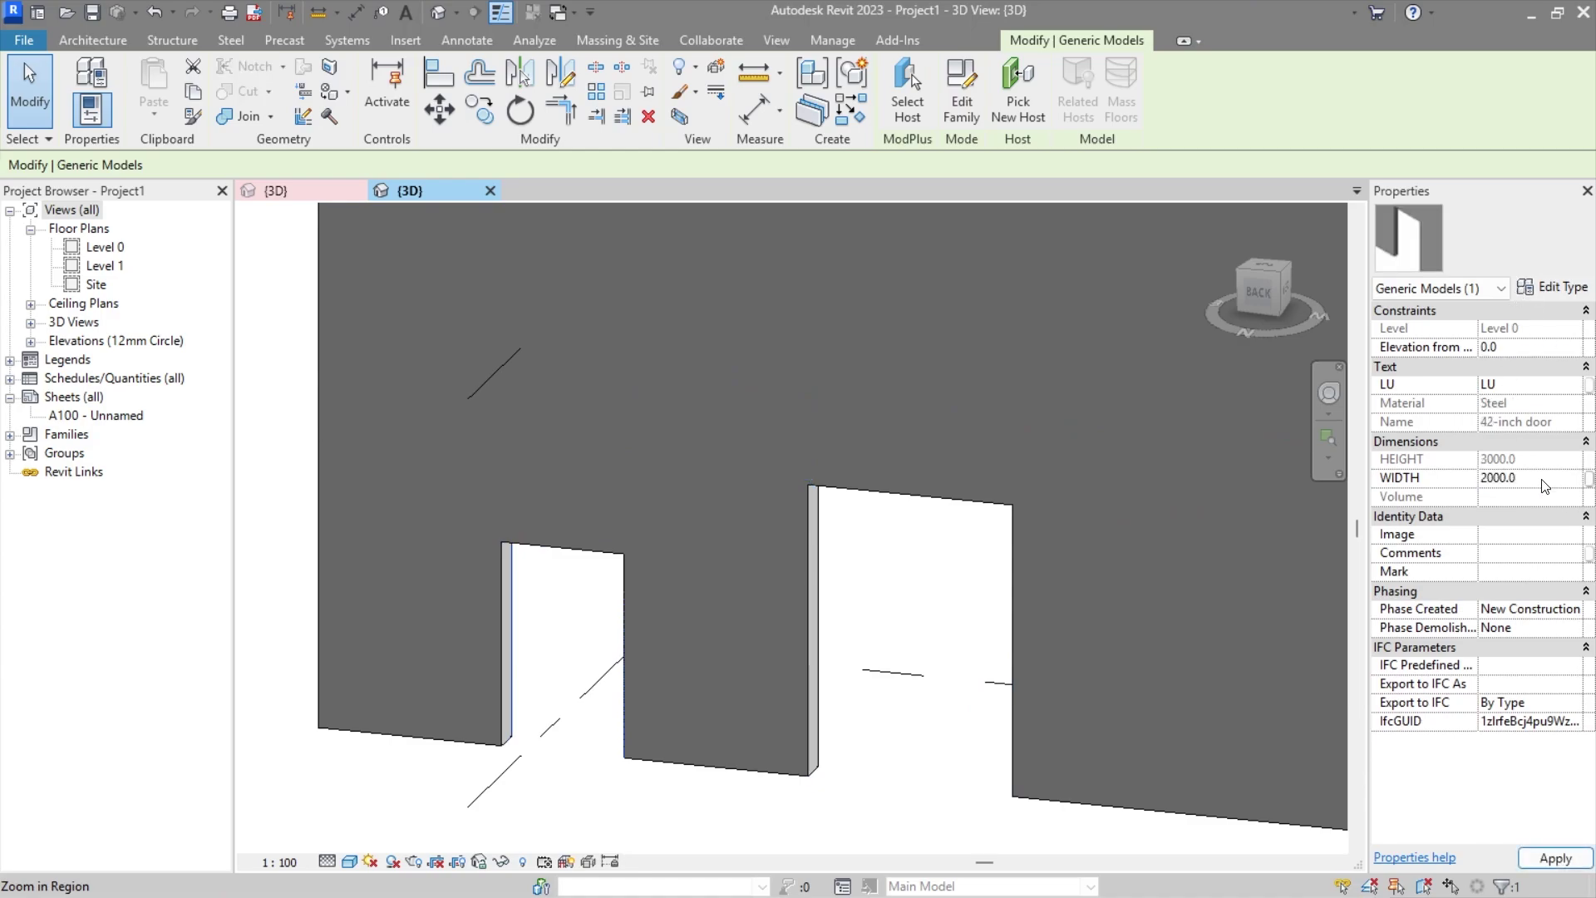
{"action": "left_click", "coordinate": [897, 588]}
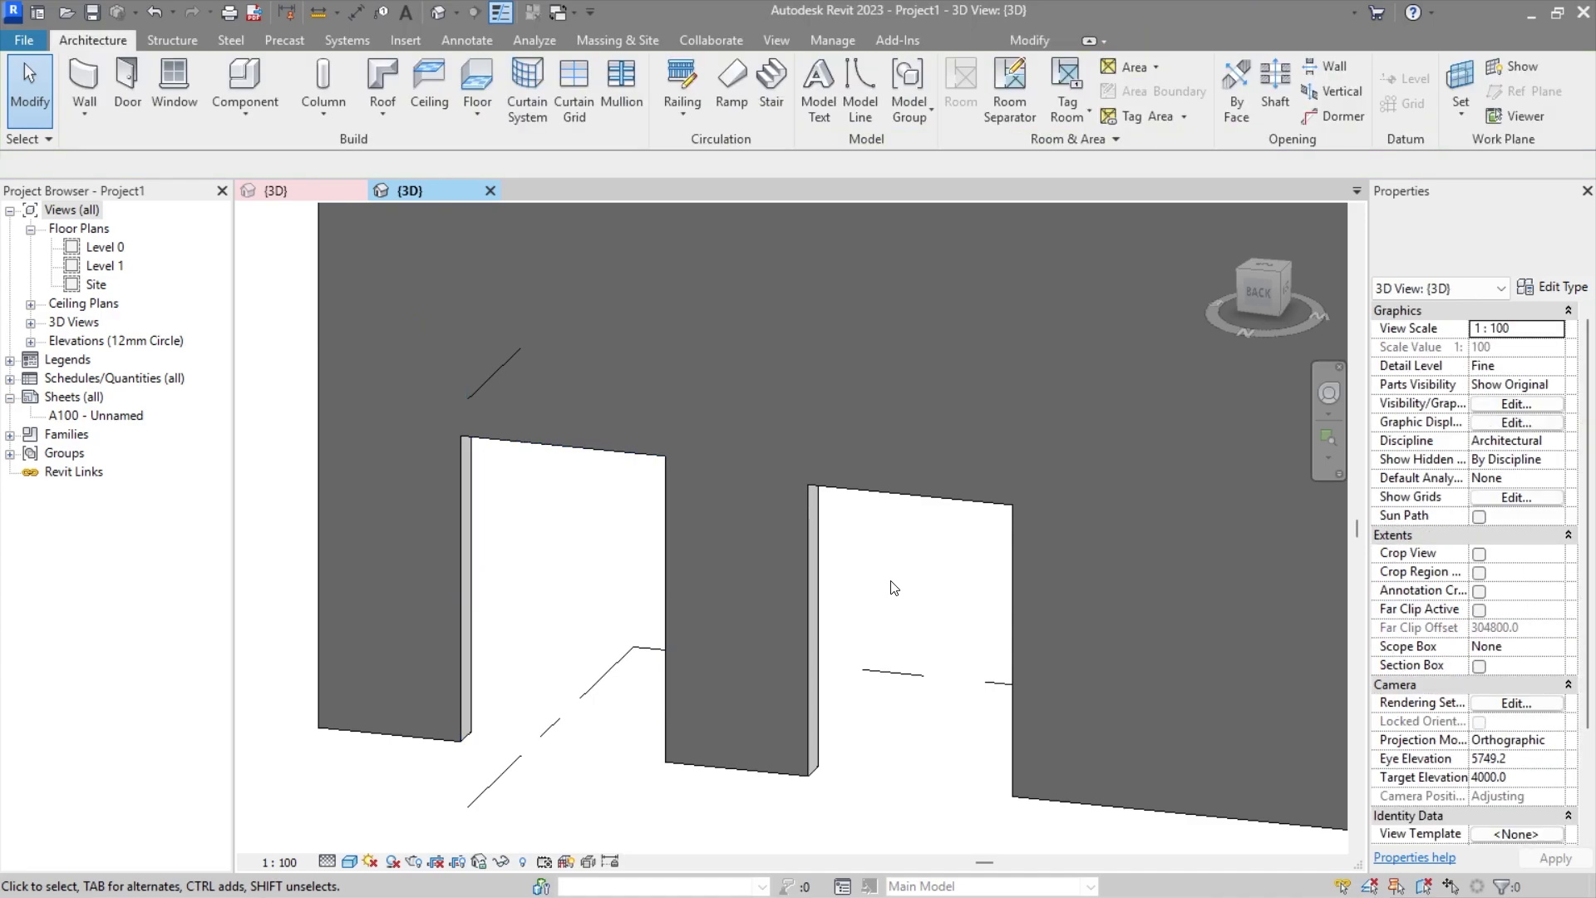
Step: Try moving the 42-inch door opening farther along the wall and undo the move
{"action": "left_click", "coordinate": [814, 587]}
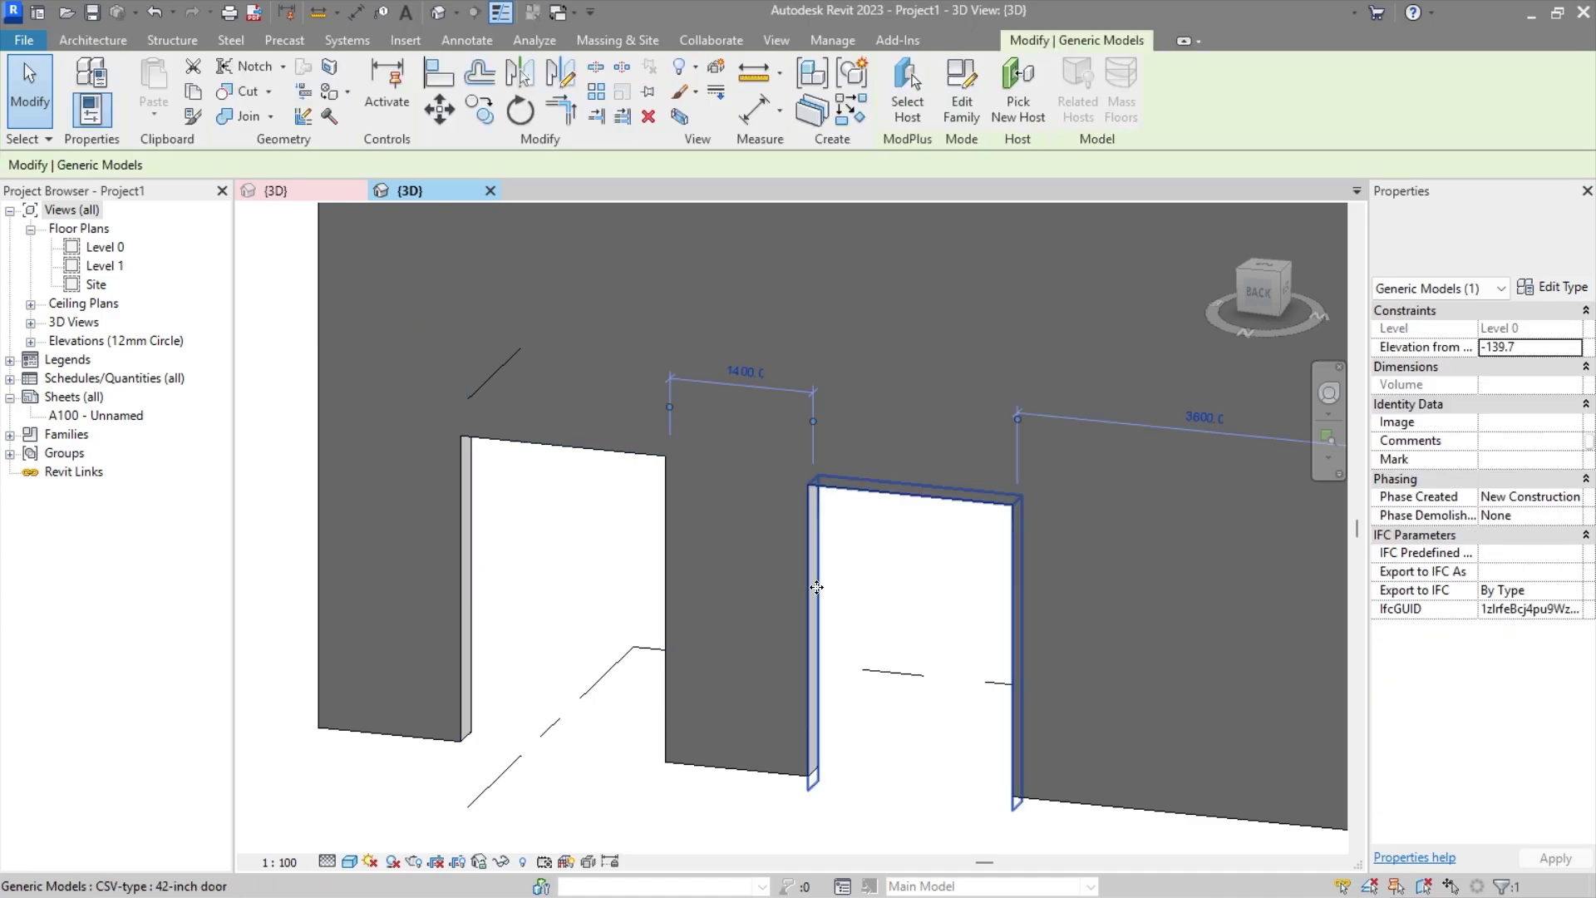
{"action": "left_click_drag", "start_coordinate": [817, 587], "coordinate": [925, 615]}
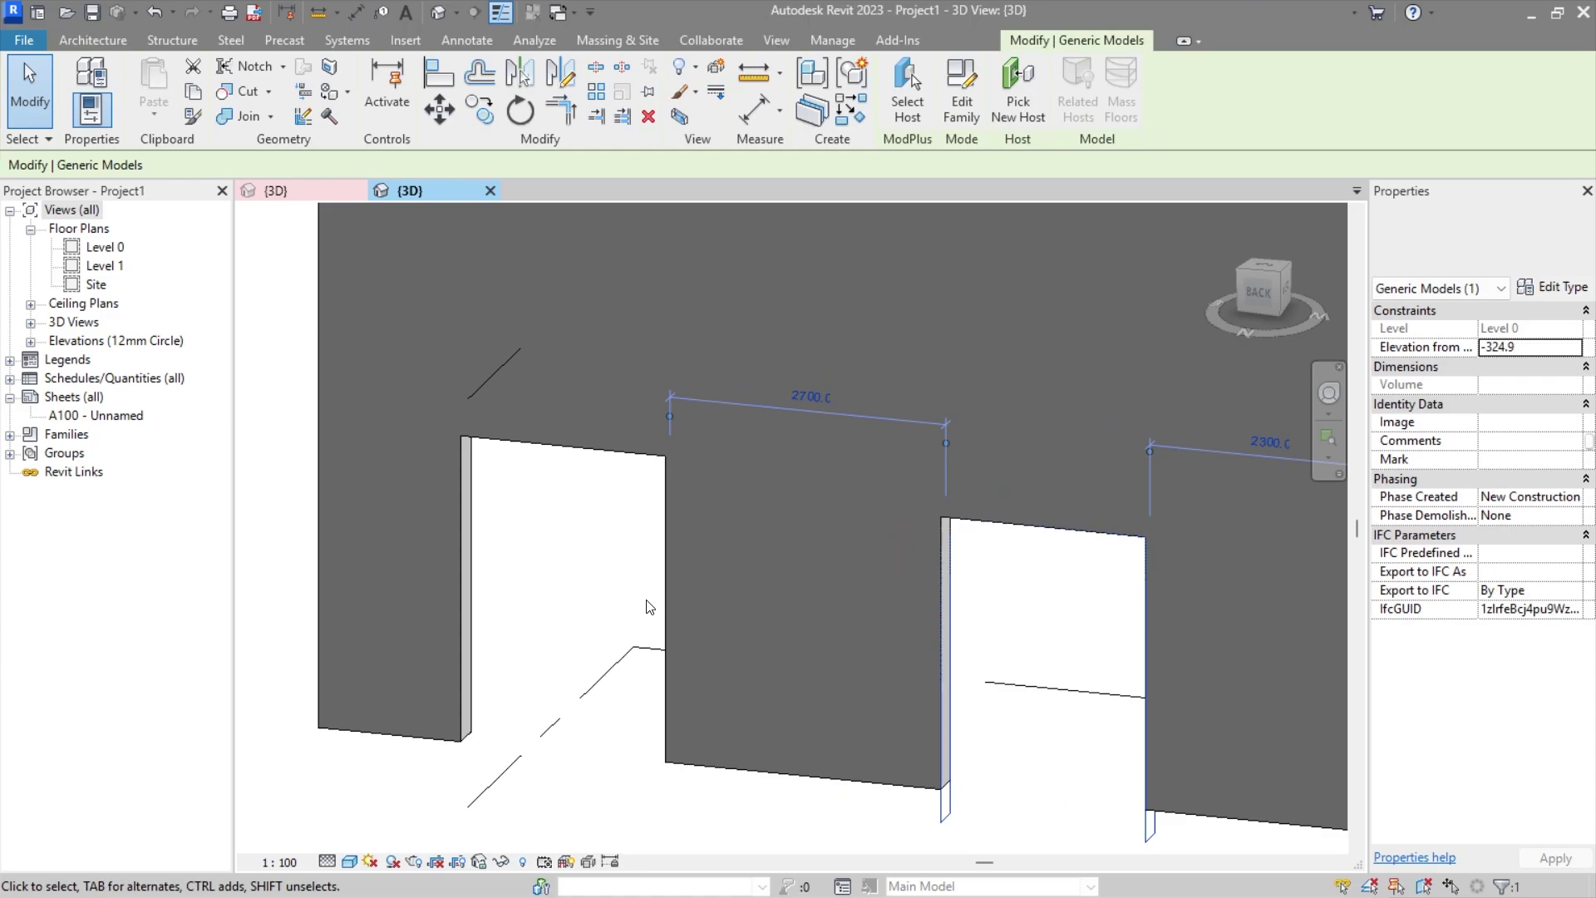
{"action": "key", "text": "ctrl+z"}
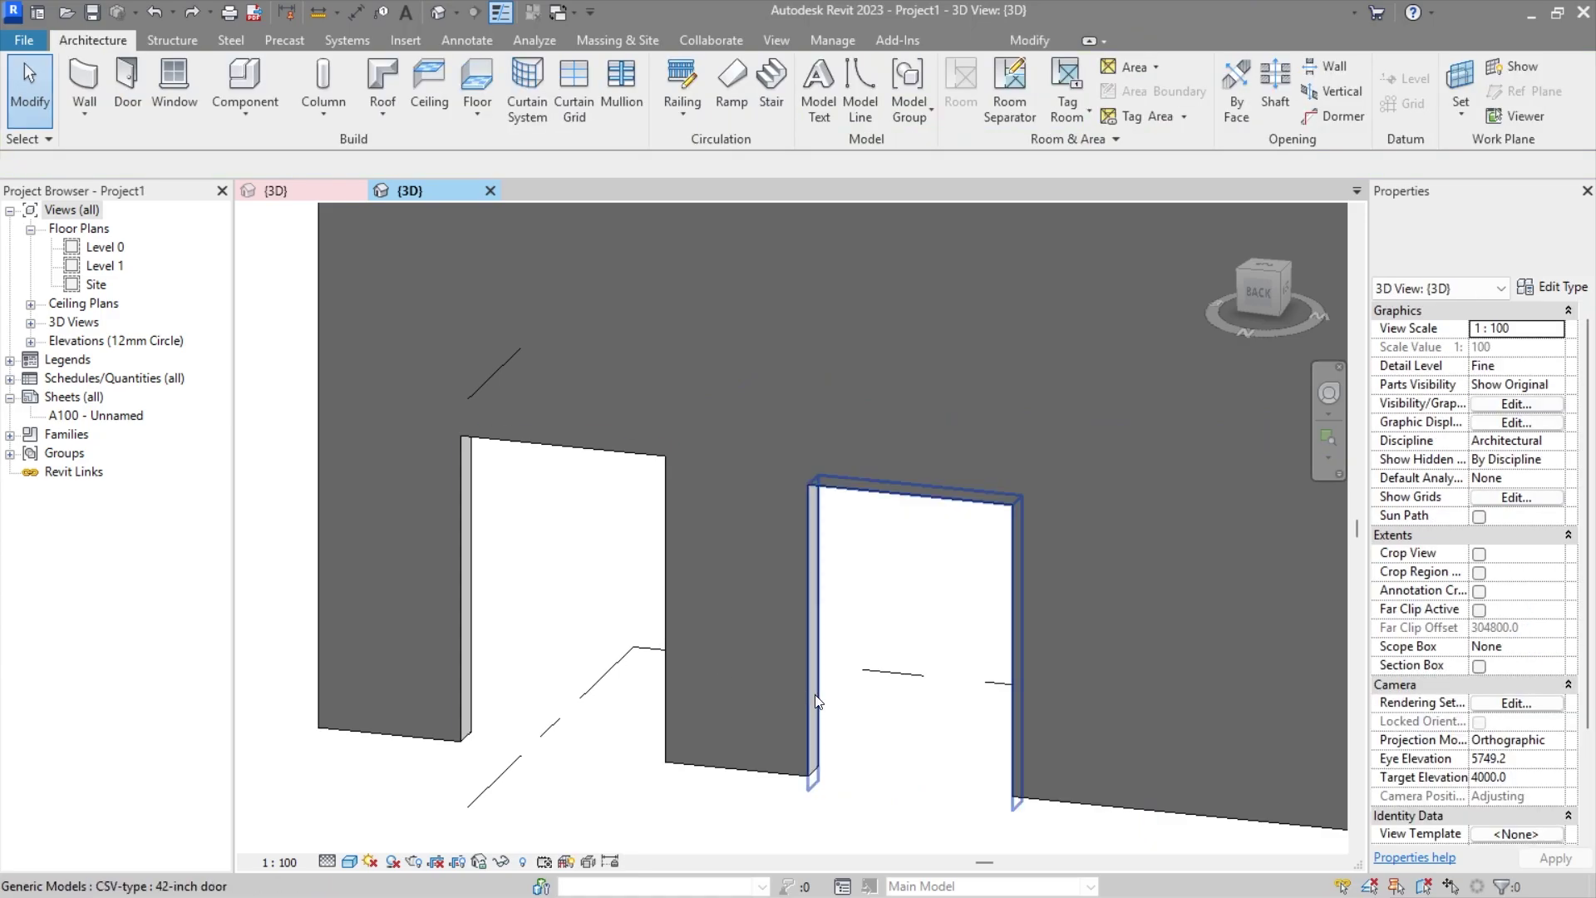
Step: Open the elevation from level of the 42-inch door opening for editing
{"action": "left_click", "coordinate": [814, 665]}
{"action": "left_click", "coordinate": [1547, 347]}
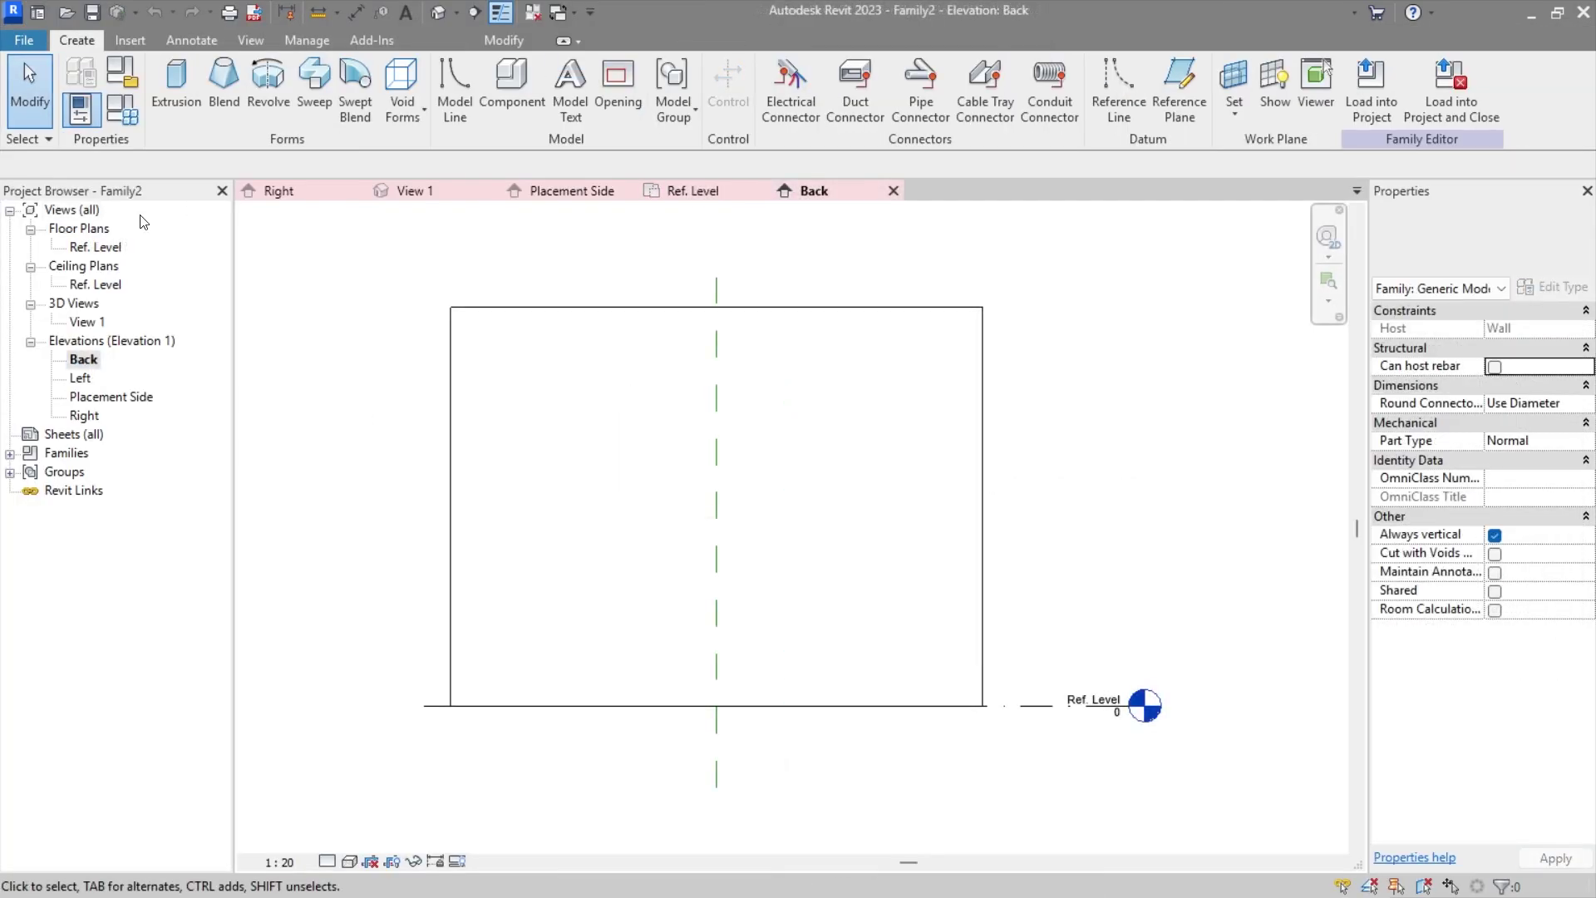
Step: Draw two vertical reference planes about 1100 mm apart around the family's centre plane, and a horizontal one about 1026 mm above Ref. Level
{"action": "left_click", "coordinate": [1161, 83]}
{"action": "scroll", "coordinate": [715, 499], "scroll_direction": "up", "scroll_amount": 2}
{"action": "left_click", "coordinate": [613, 723]}
{"action": "left_click", "coordinate": [612, 528]}
{"action": "left_click", "coordinate": [805, 725]}
{"action": "left_click", "coordinate": [806, 528]}
{"action": "left_click", "coordinate": [591, 545]}
{"action": "left_click", "coordinate": [829, 546]}
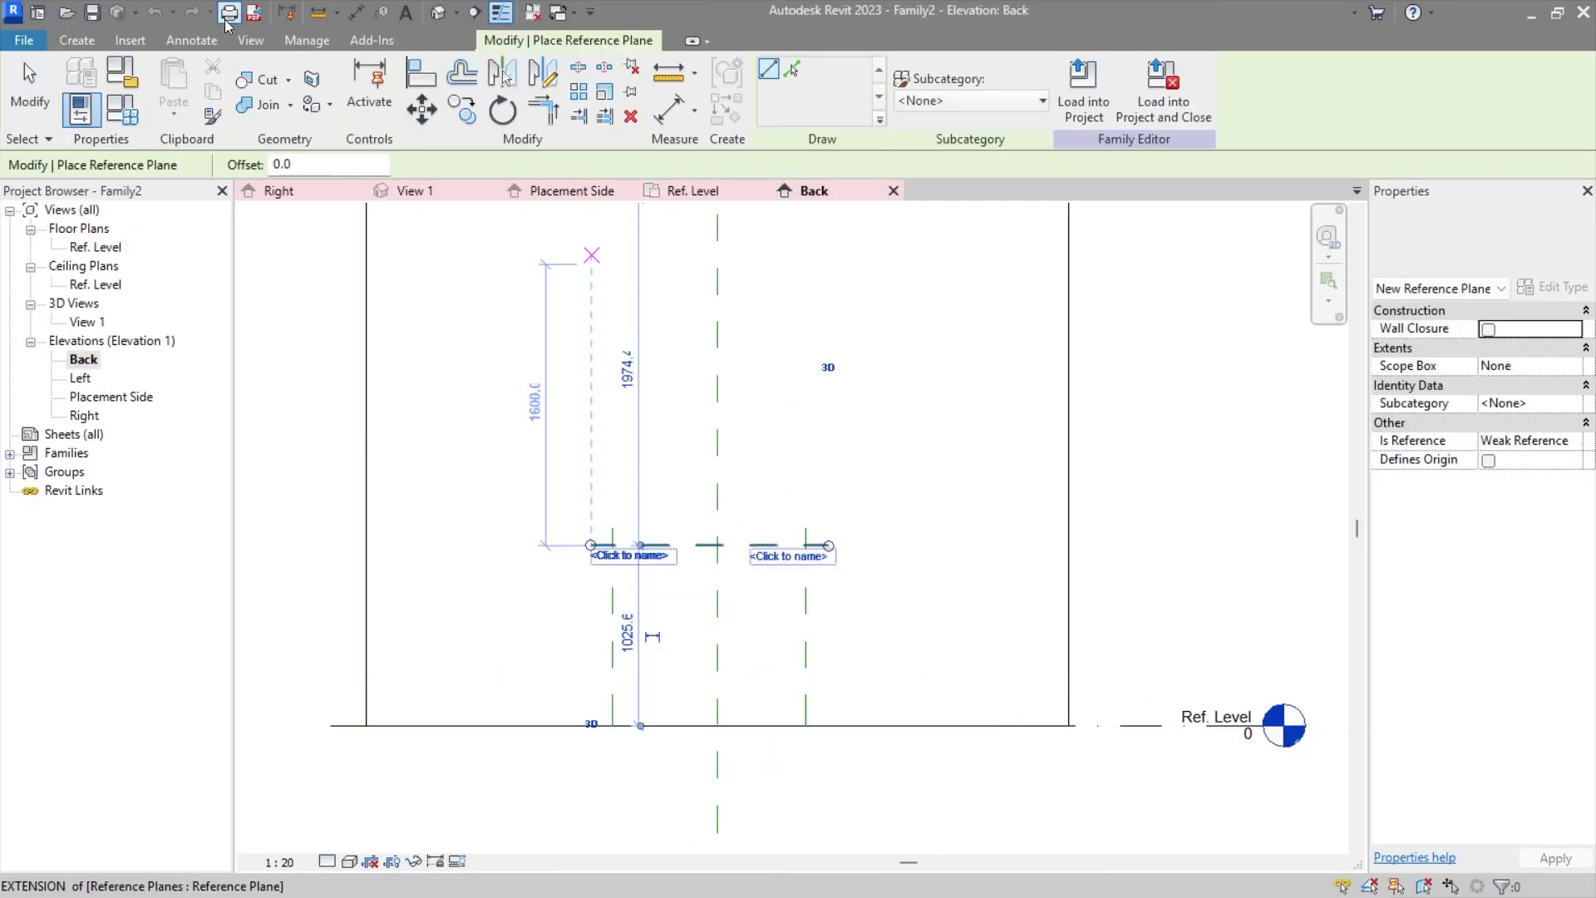
Step: Dimension the horizontal plane's height above Ref. Level, the overall spacing of the vertical planes, and their offsets from the centre plane
{"action": "key", "text": "d"}
{"action": "key", "text": "i"}
{"action": "left_click", "coordinate": [657, 545]}
{"action": "left_click", "coordinate": [649, 726]}
{"action": "left_click", "coordinate": [524, 635]}
{"action": "left_click", "coordinate": [613, 611]}
{"action": "left_click", "coordinate": [805, 623]}
{"action": "left_click", "coordinate": [832, 344]}
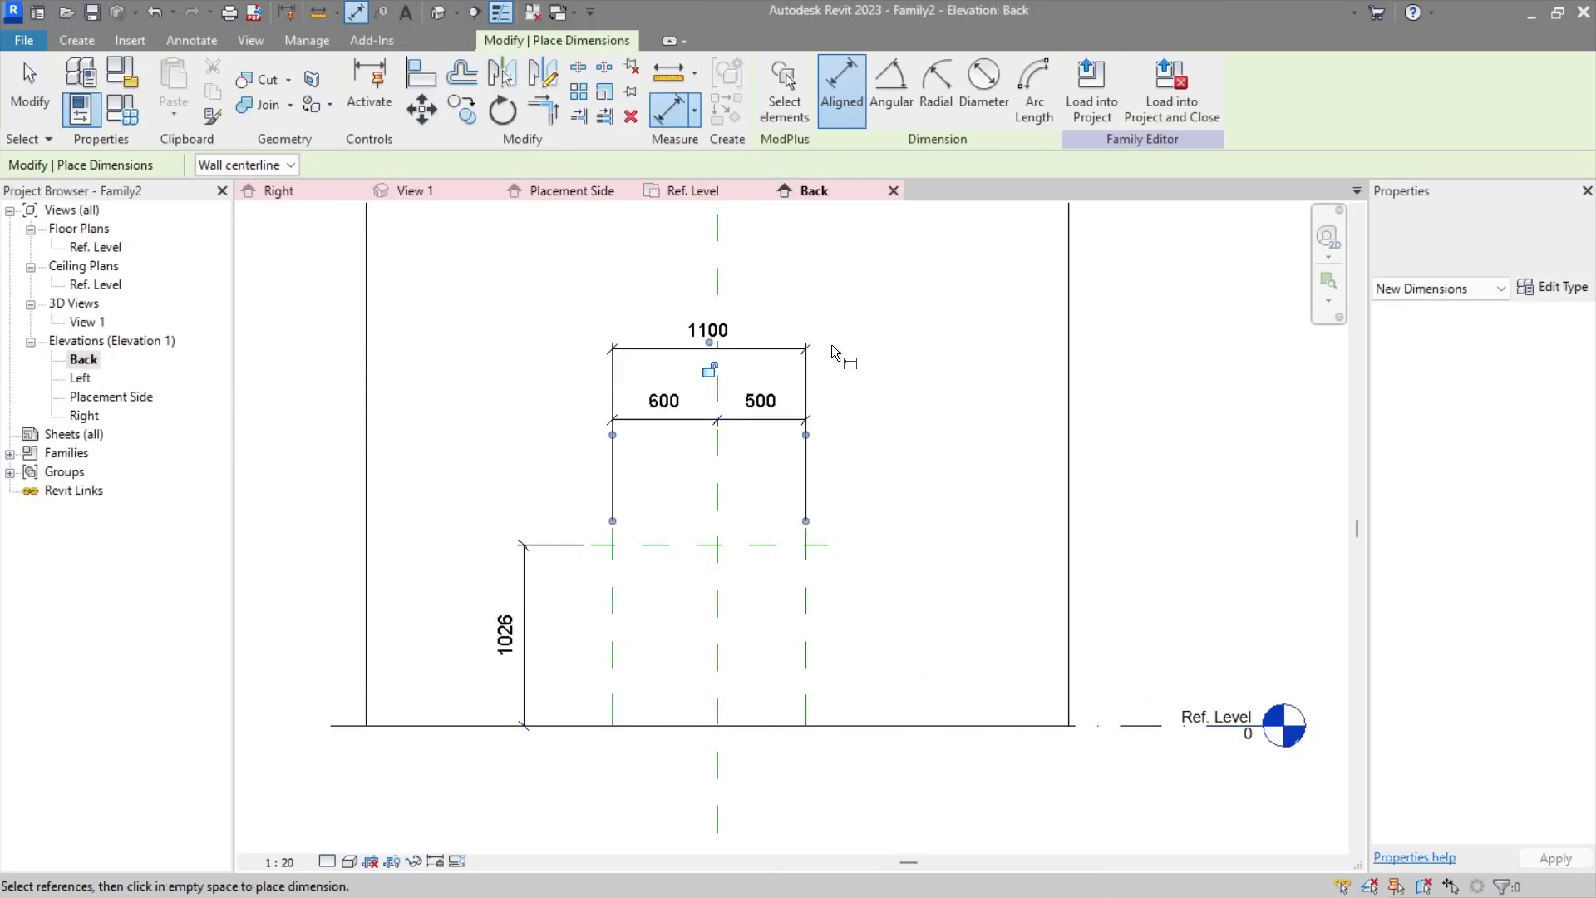
{"action": "key", "text": "Escape"}
{"action": "key", "text": "Escape"}
Step: Equalise the vertical planes' offsets about the centre and label the overall width dimension with a new type parameter named WIDTH
{"action": "left_click", "coordinate": [744, 419]}
{"action": "left_click", "coordinate": [709, 375]}
{"action": "left_click", "coordinate": [759, 346]}
{"action": "left_click", "coordinate": [1039, 88]}
{"action": "type", "text": "WIDTH"}
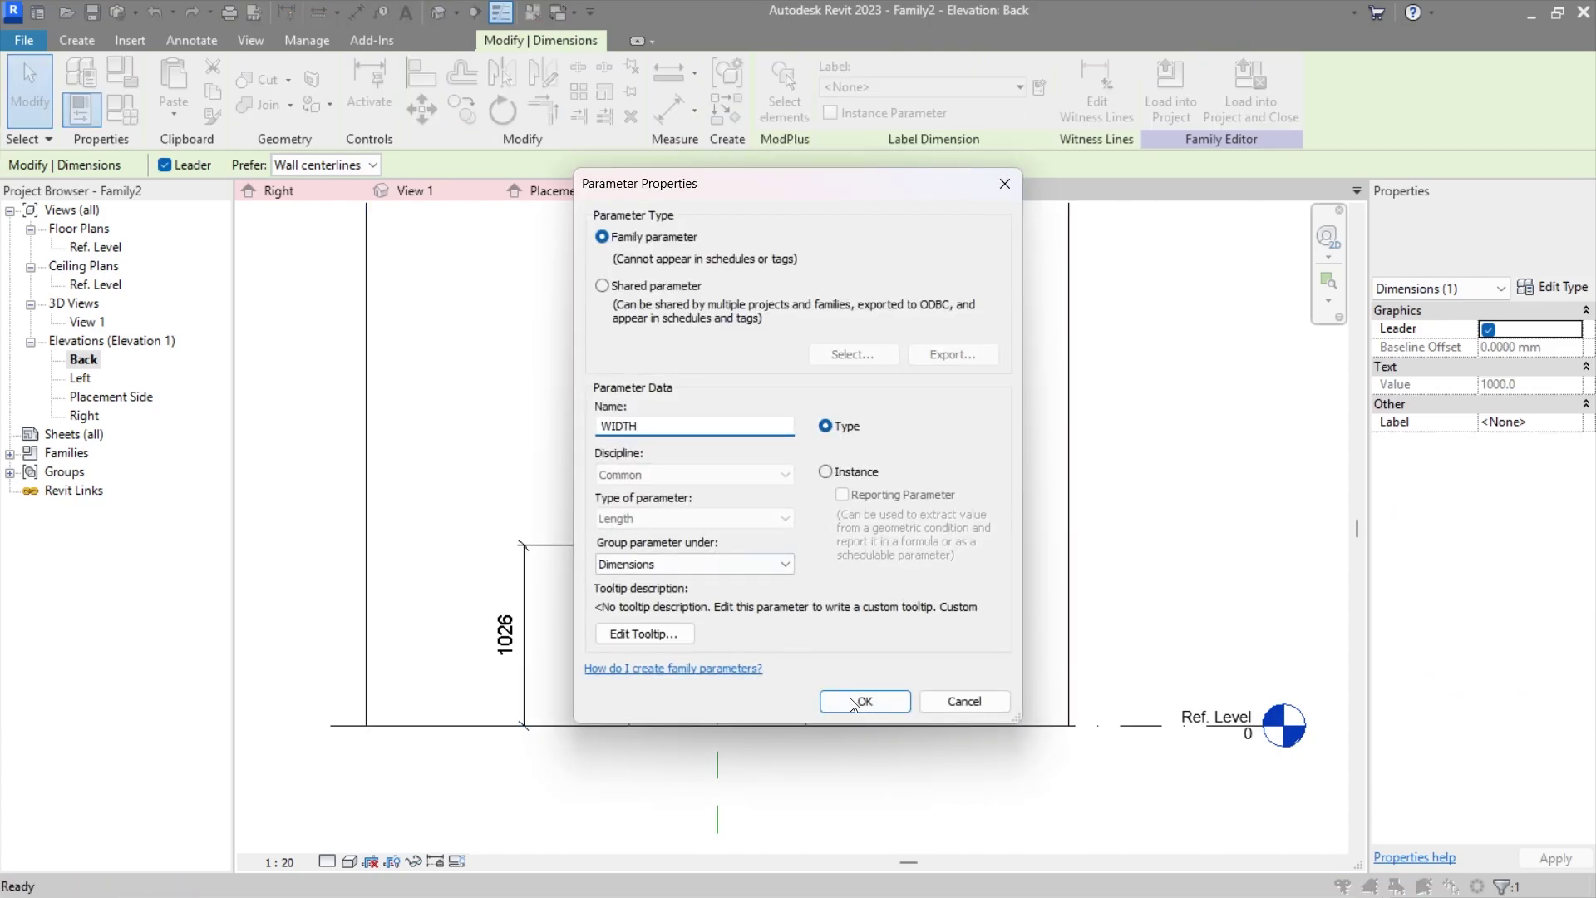
{"action": "left_click", "coordinate": [864, 701]}
Step: Label the height dimension with a new instance parameter named HEIGHT and set it to 2000 mm
{"action": "left_click", "coordinate": [523, 632]}
{"action": "left_click", "coordinate": [1039, 88]}
{"action": "type", "text": "HEIGHT"}
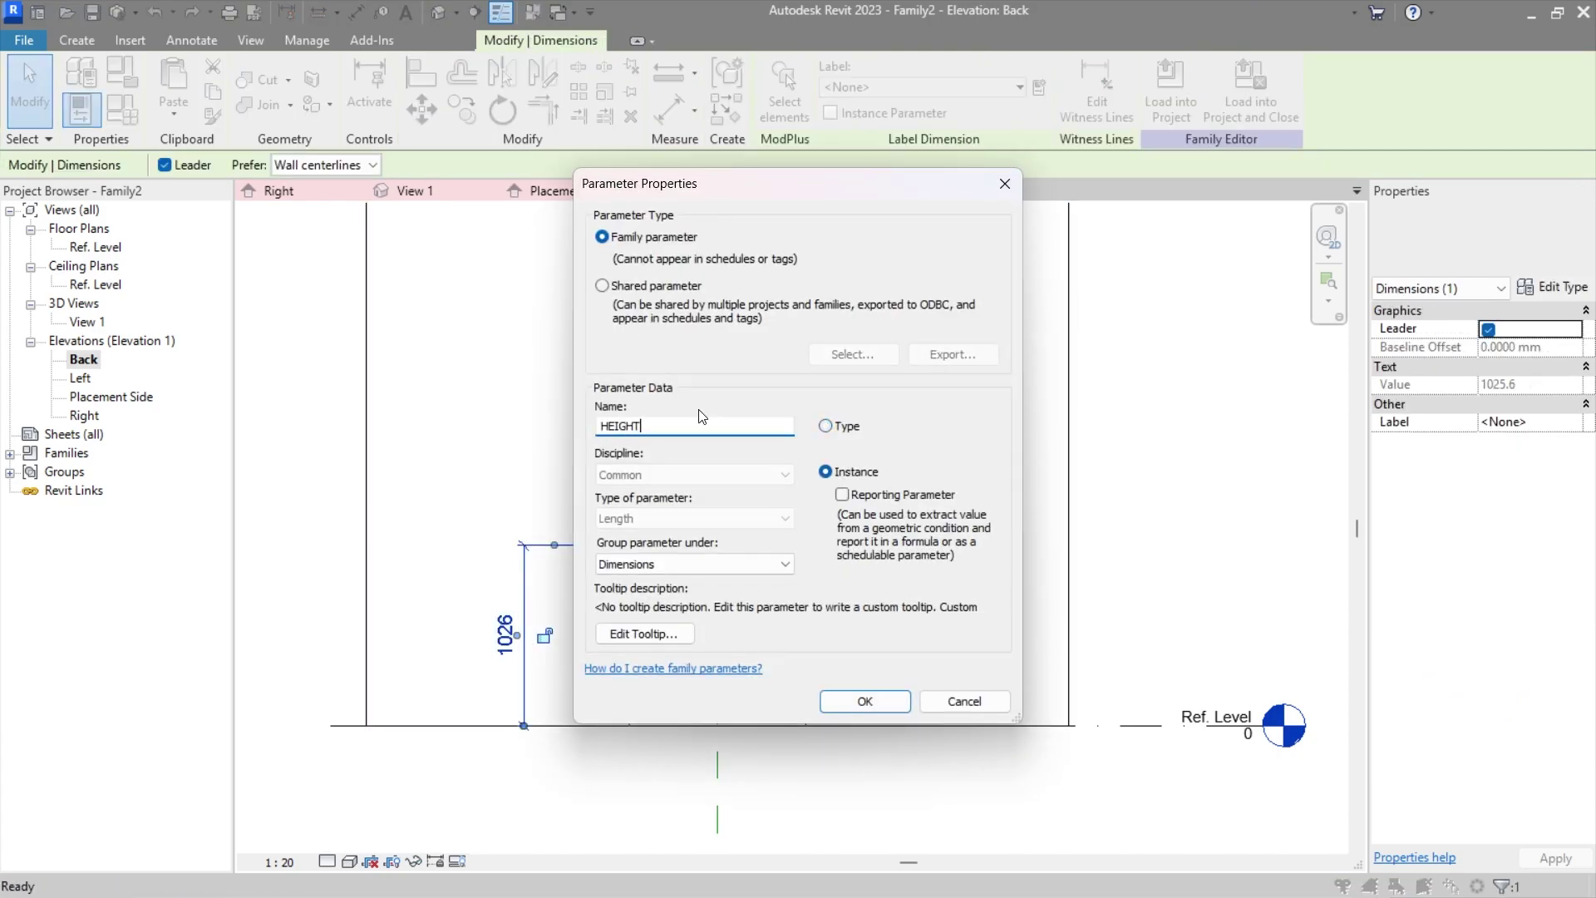
{"action": "left_click", "coordinate": [865, 701]}
{"action": "left_click", "coordinate": [665, 544]}
{"action": "left_click", "coordinate": [509, 619]}
{"action": "type", "text": "2000"}
{"action": "key", "text": "Return"}
{"action": "key", "text": "Escape"}
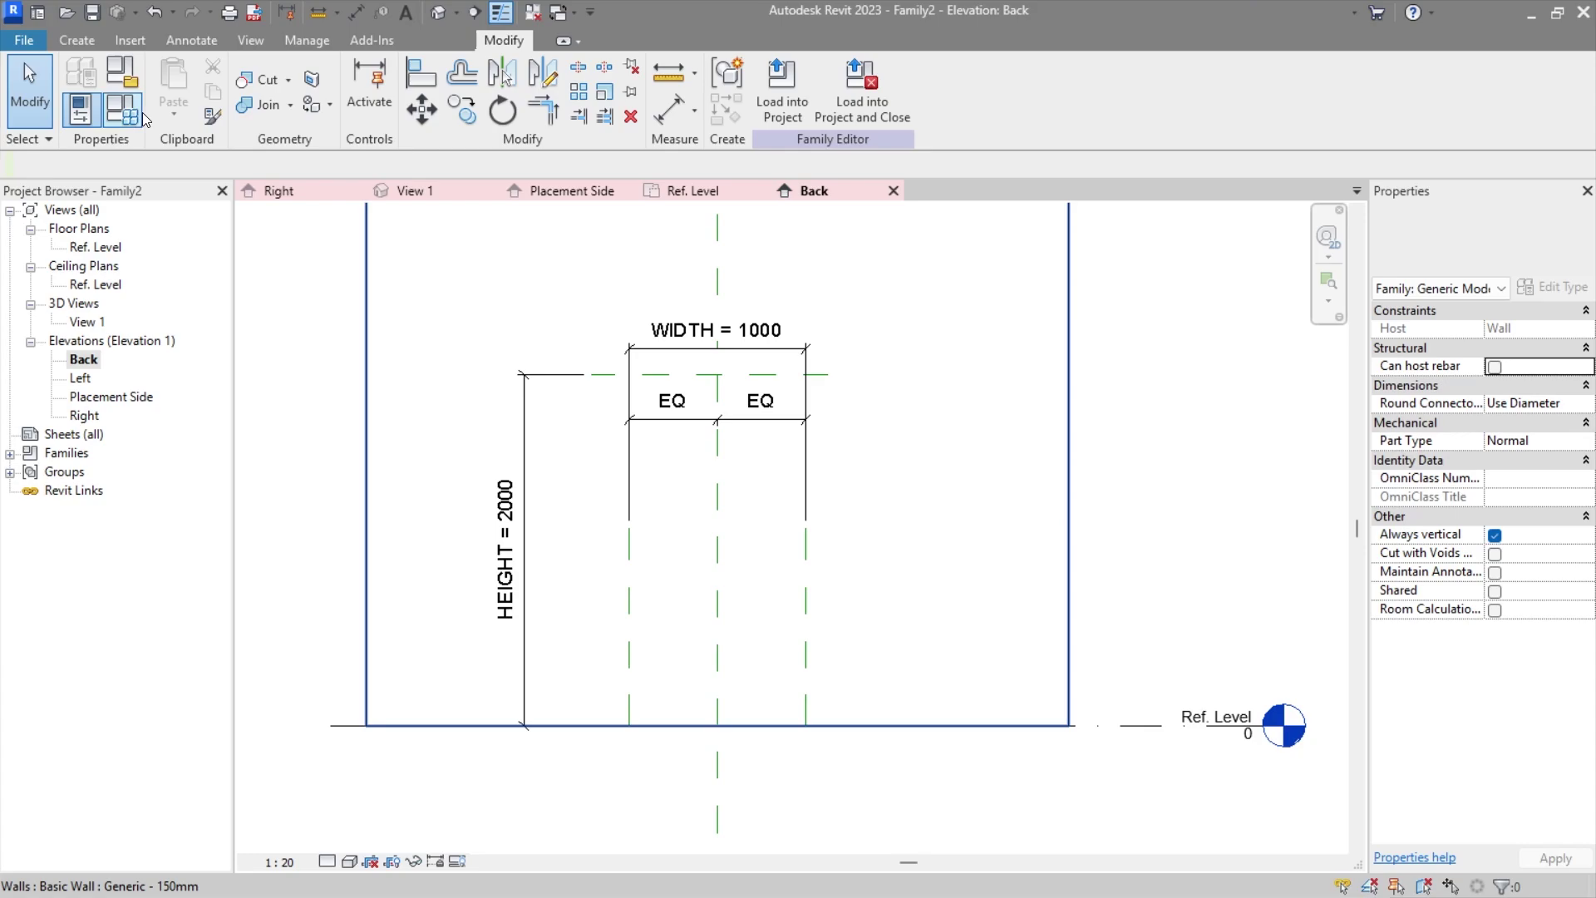
Step: Change the HEIGHT parameter from an instance to a type parameter in the family types
{"action": "left_click", "coordinate": [122, 110]}
{"action": "left_click", "coordinate": [399, 436]}
{"action": "left_click", "coordinate": [359, 783]}
{"action": "left_click", "coordinate": [817, 423]}
{"action": "left_click", "coordinate": [878, 700]}
Step: Add a type parameter called Name with the Text parameter type to the family
{"action": "left_click", "coordinate": [391, 783]}
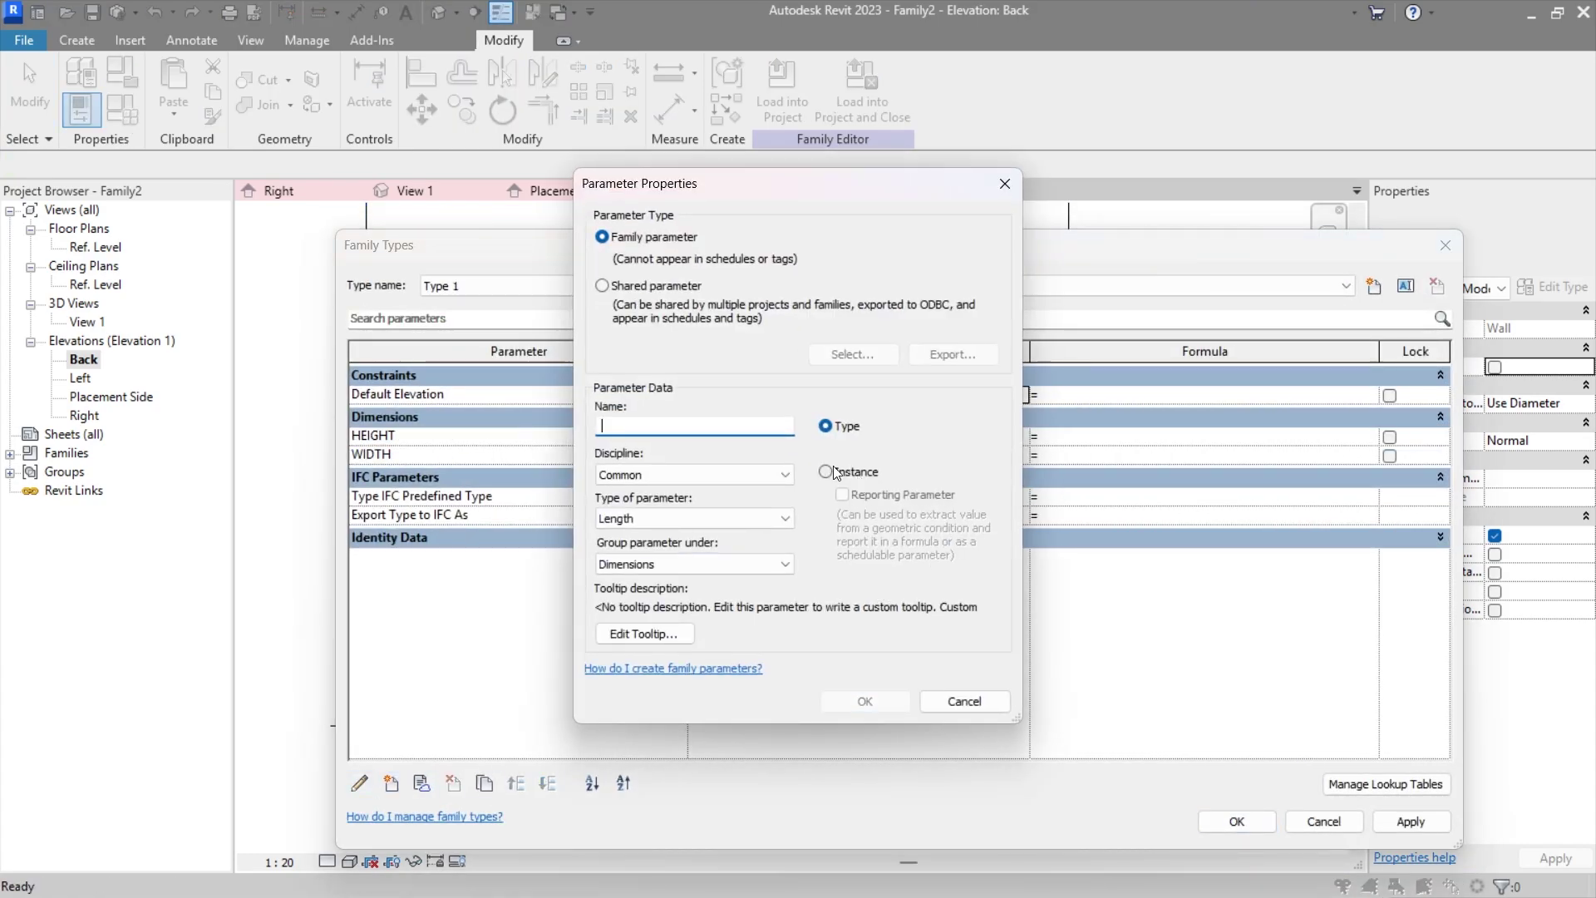
{"action": "type", "text": "Name"}
{"action": "left_click", "coordinate": [670, 474]}
{"action": "left_click", "coordinate": [670, 495]}
{"action": "left_click", "coordinate": [670, 517]}
{"action": "left_click", "coordinate": [657, 748]}
{"action": "left_click", "coordinate": [841, 700]}
Step: Add a type parameter called Material with the Text parameter type, grouped under Text
{"action": "left_click", "coordinate": [391, 783]}
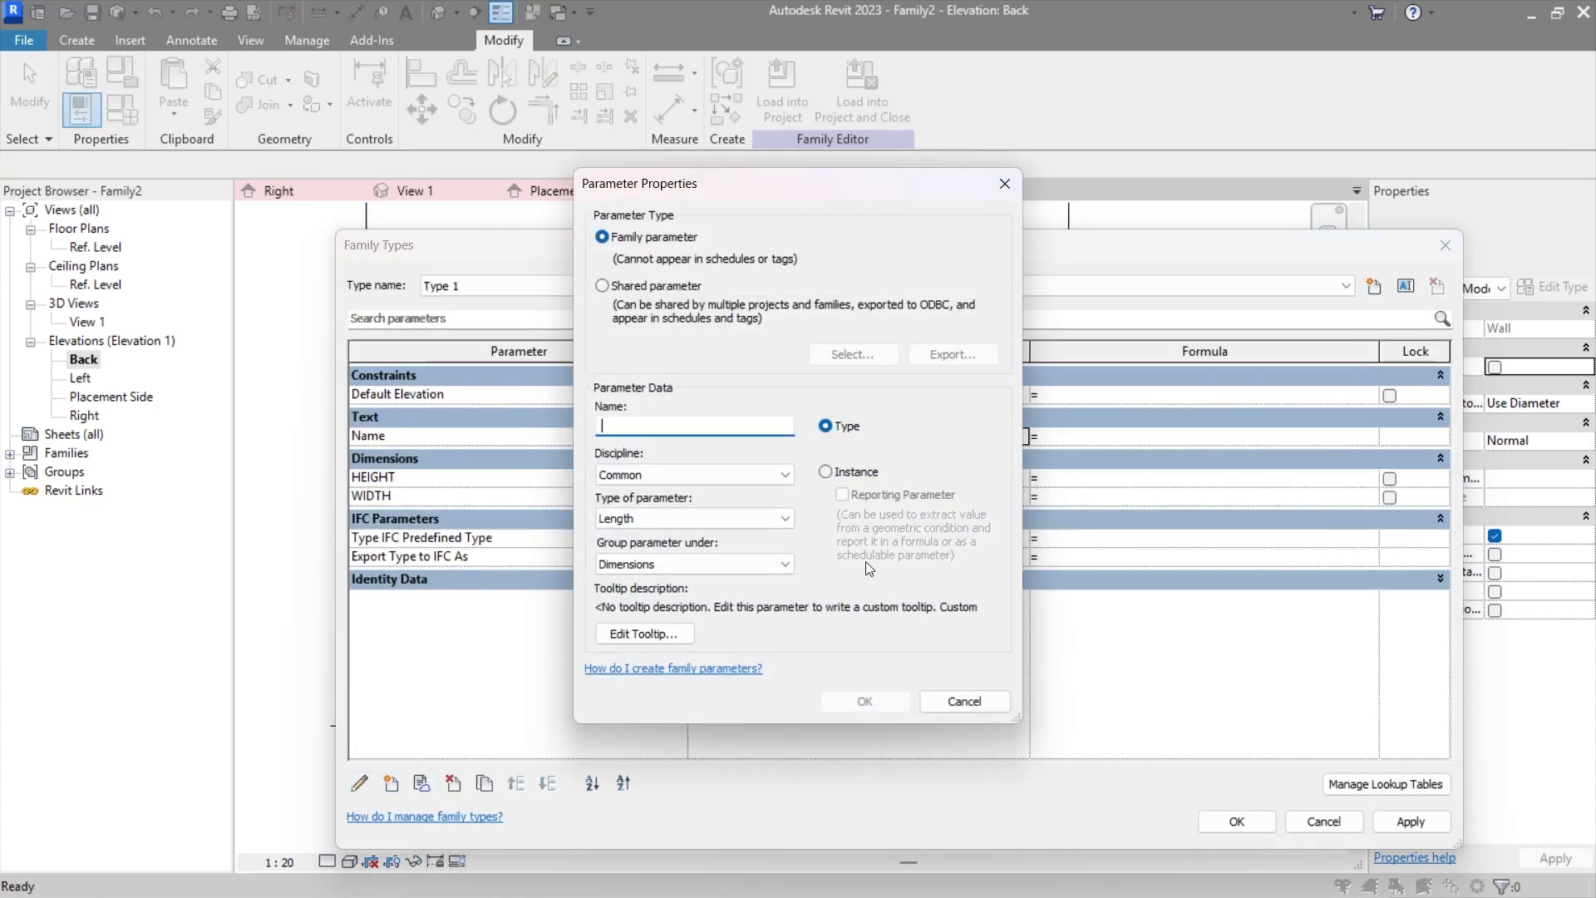
{"action": "left_click", "coordinate": [722, 517]}
{"action": "left_click", "coordinate": [665, 748]}
{"action": "left_click", "coordinate": [638, 425]}
{"action": "type", "text": "Material"}
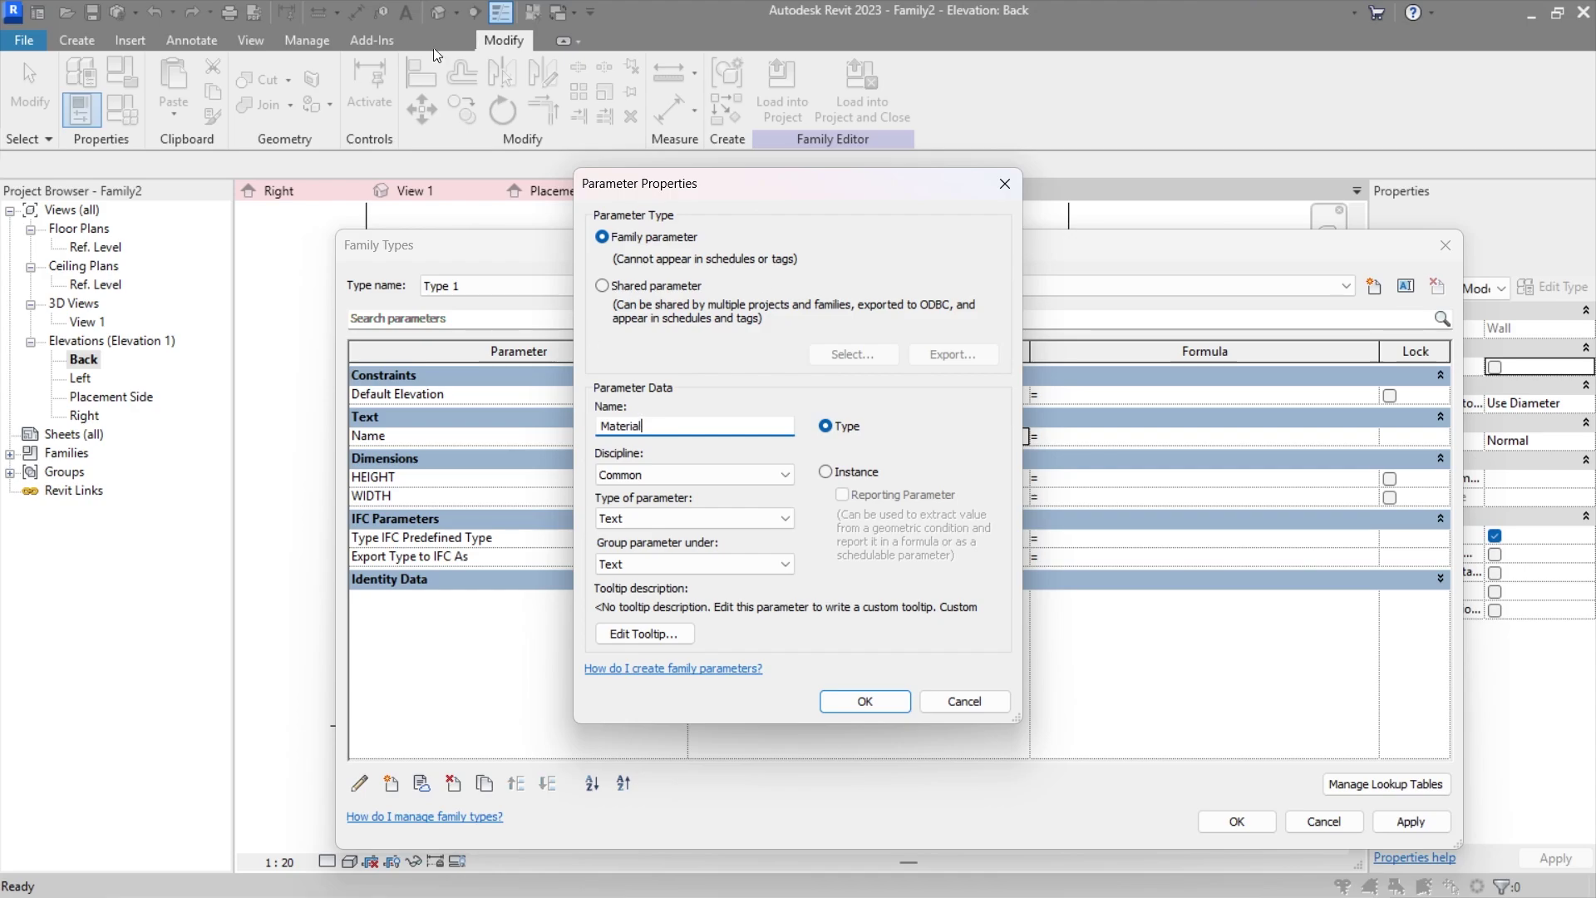
{"action": "left_click", "coordinate": [852, 706]}
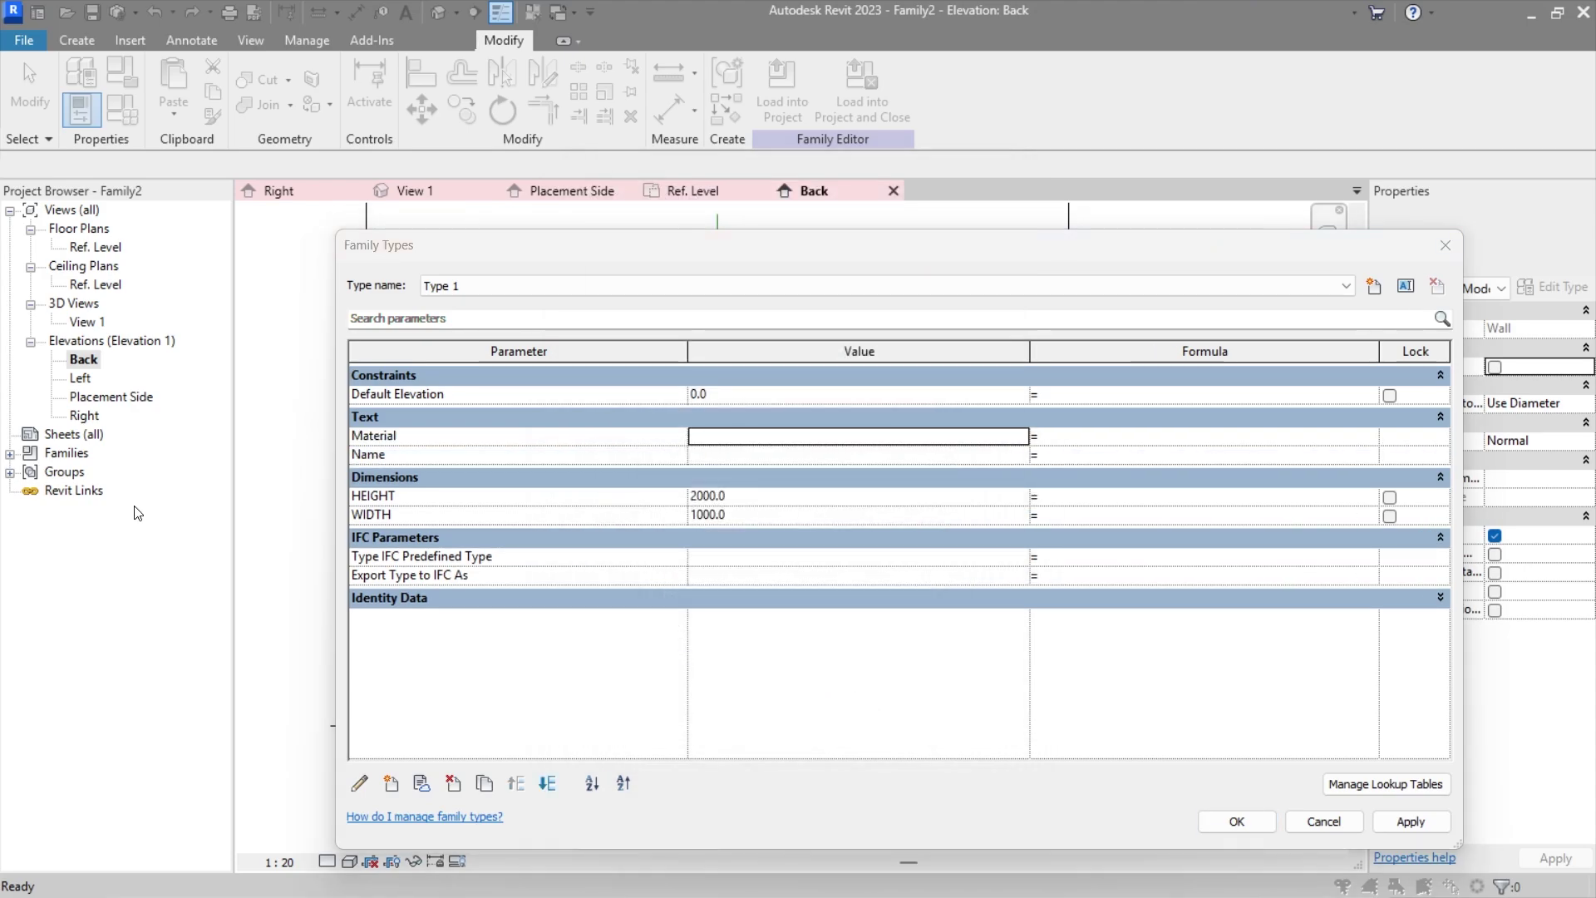
Step: Create a new family type named Door, look through the available types, and apply the family type changes
{"action": "left_click", "coordinate": [1379, 284]}
{"action": "type", "text": "Door"}
{"action": "left_click", "coordinate": [900, 590]}
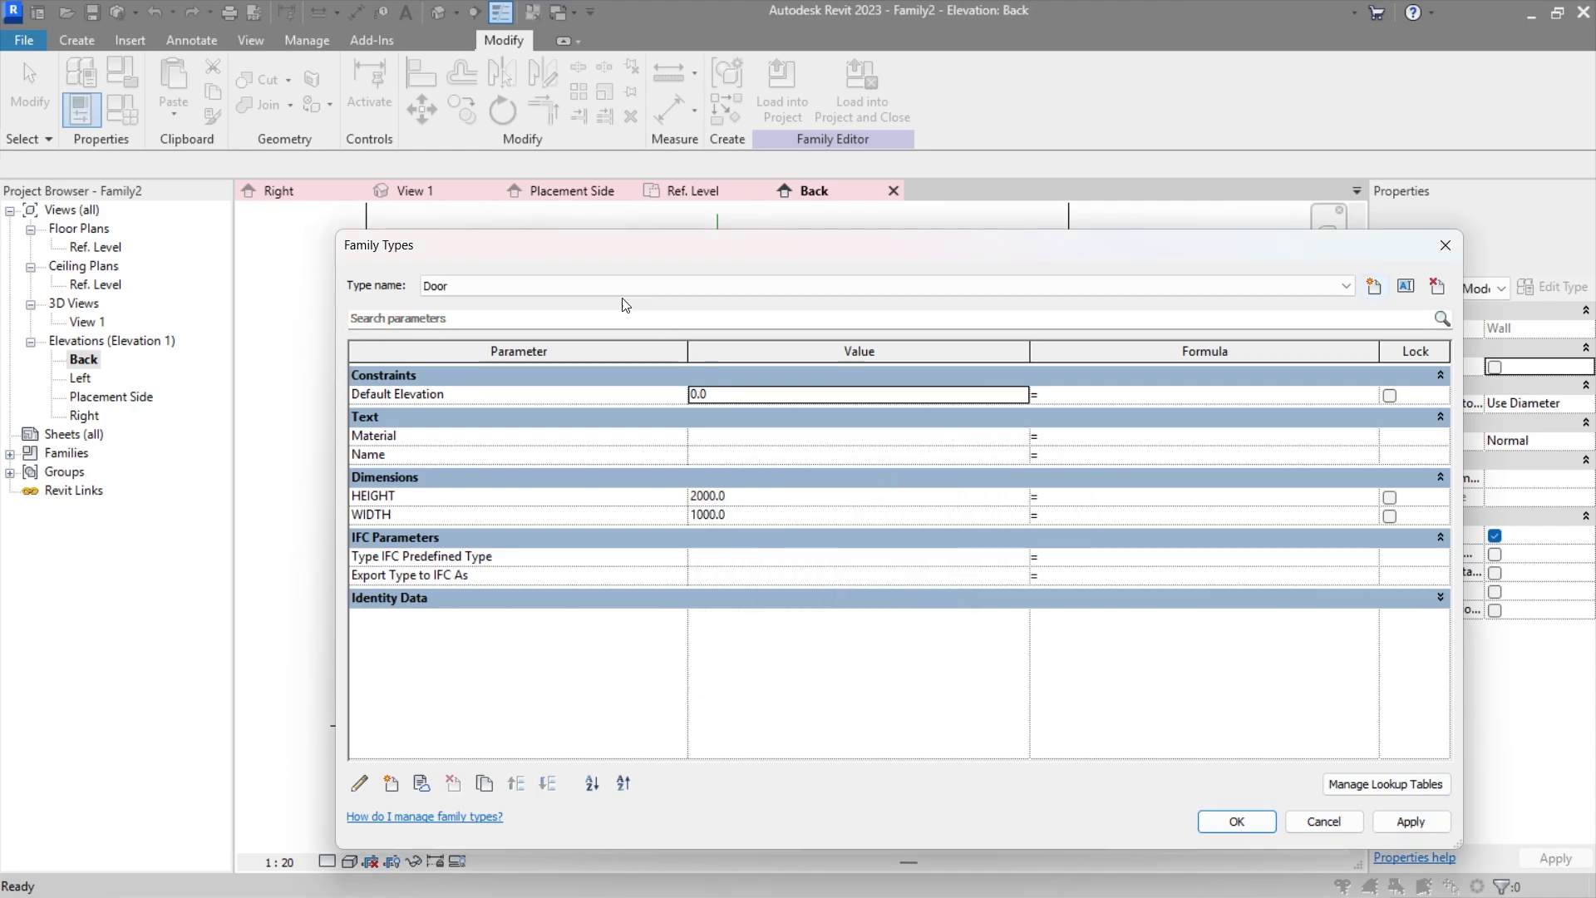
{"action": "left_click", "coordinate": [1345, 286]}
{"action": "left_click", "coordinate": [1321, 321]}
{"action": "left_click", "coordinate": [1345, 285]}
{"action": "left_click", "coordinate": [1323, 305]}
{"action": "left_click", "coordinate": [1405, 822]}
{"action": "left_click", "coordinate": [1237, 821]}
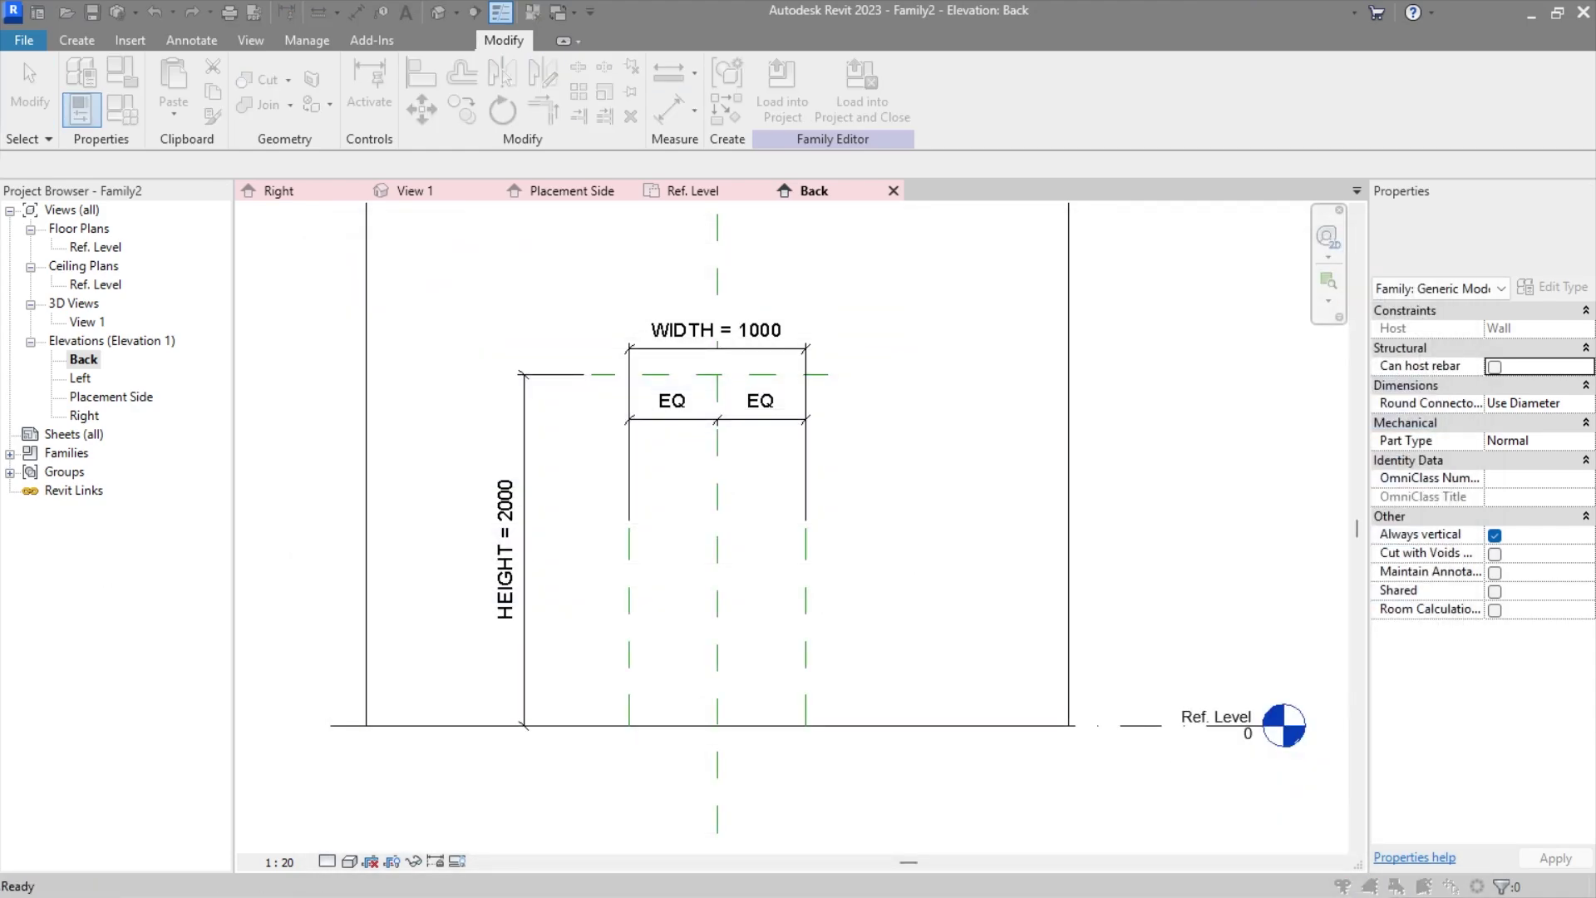
Step: Save the family as CSV-type in New folder
{"action": "key", "text": "ctrl+s"}
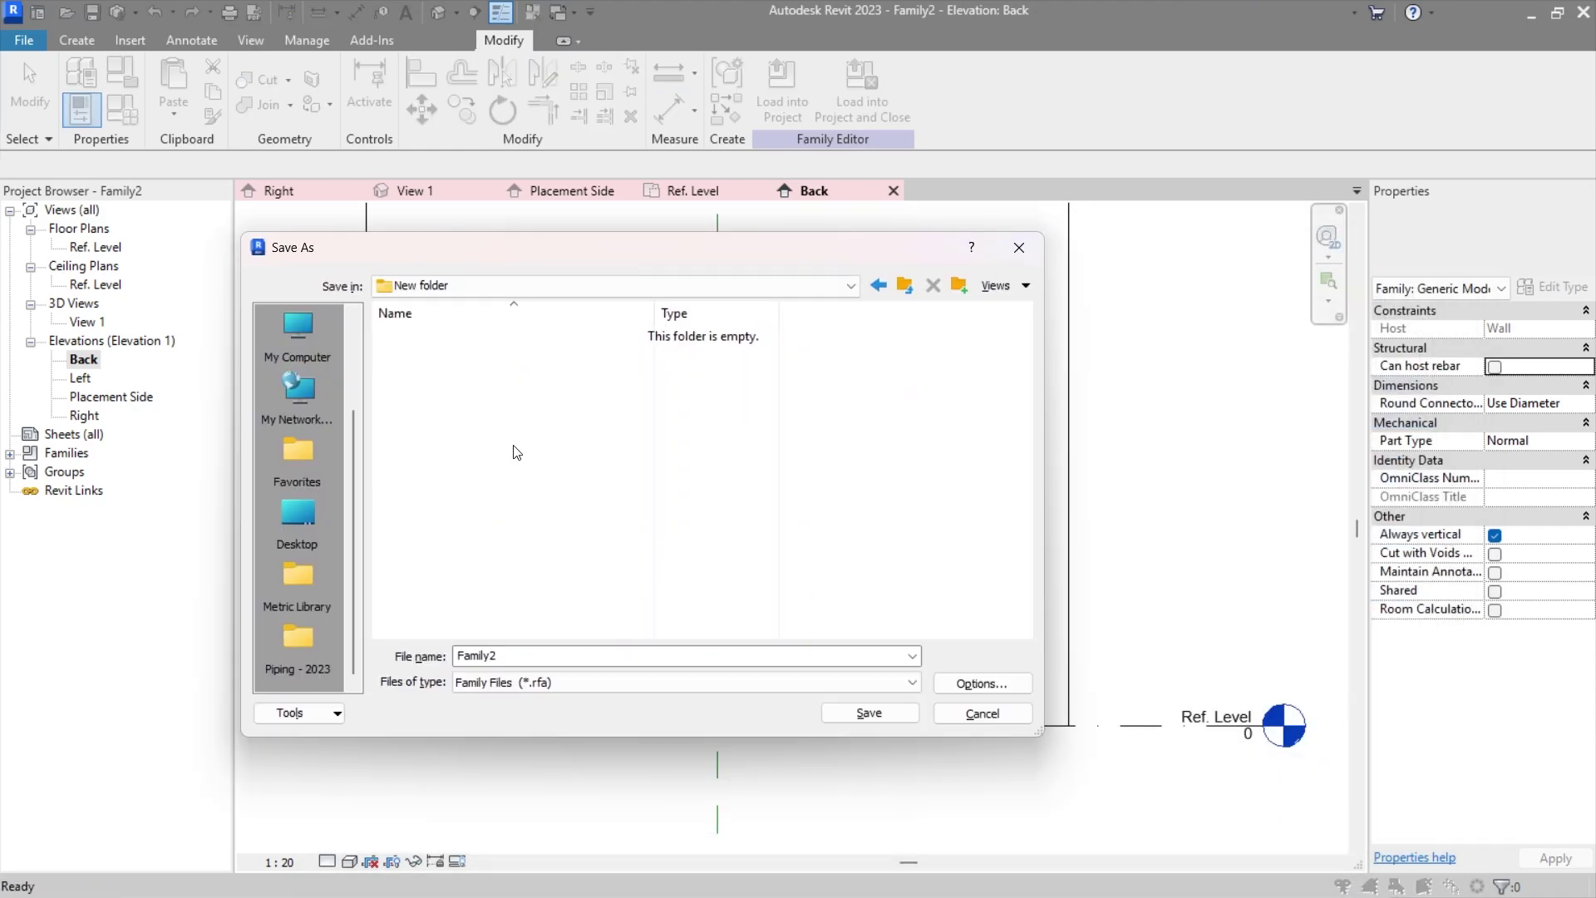
{"action": "double_click", "coordinate": [533, 658]}
{"action": "type", "text": "CSV-type"}
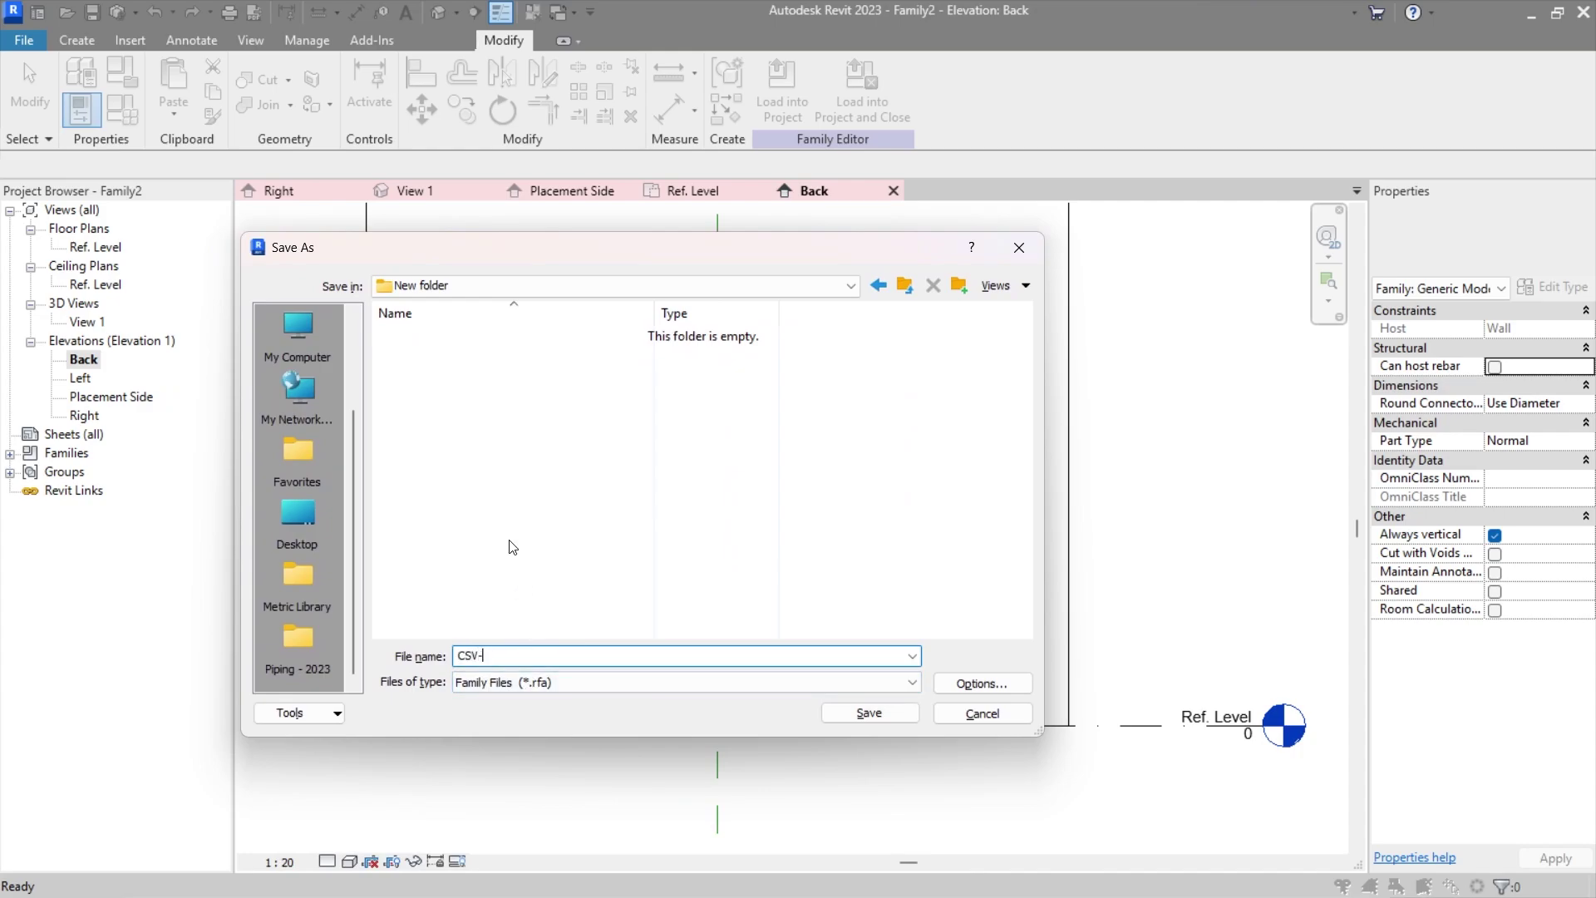
{"action": "left_click", "coordinate": [870, 712]}
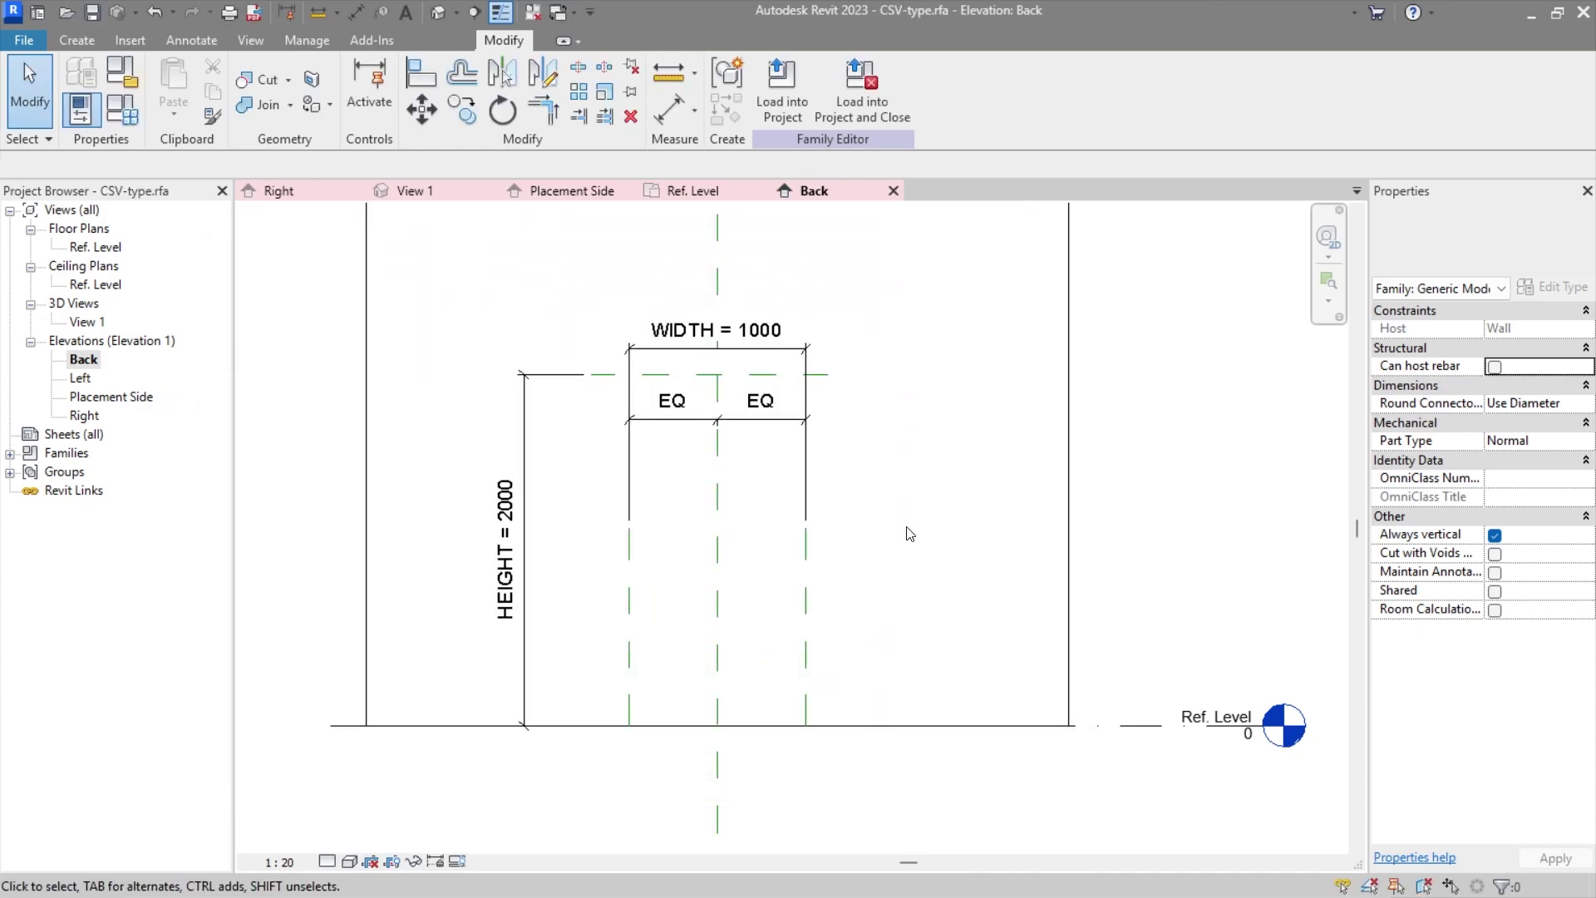
Step: Save a second copy of the family as CSV-look-up.rfa in the same folder
{"action": "scroll", "coordinate": [909, 534], "scroll_direction": "down", "scroll_amount": 2}
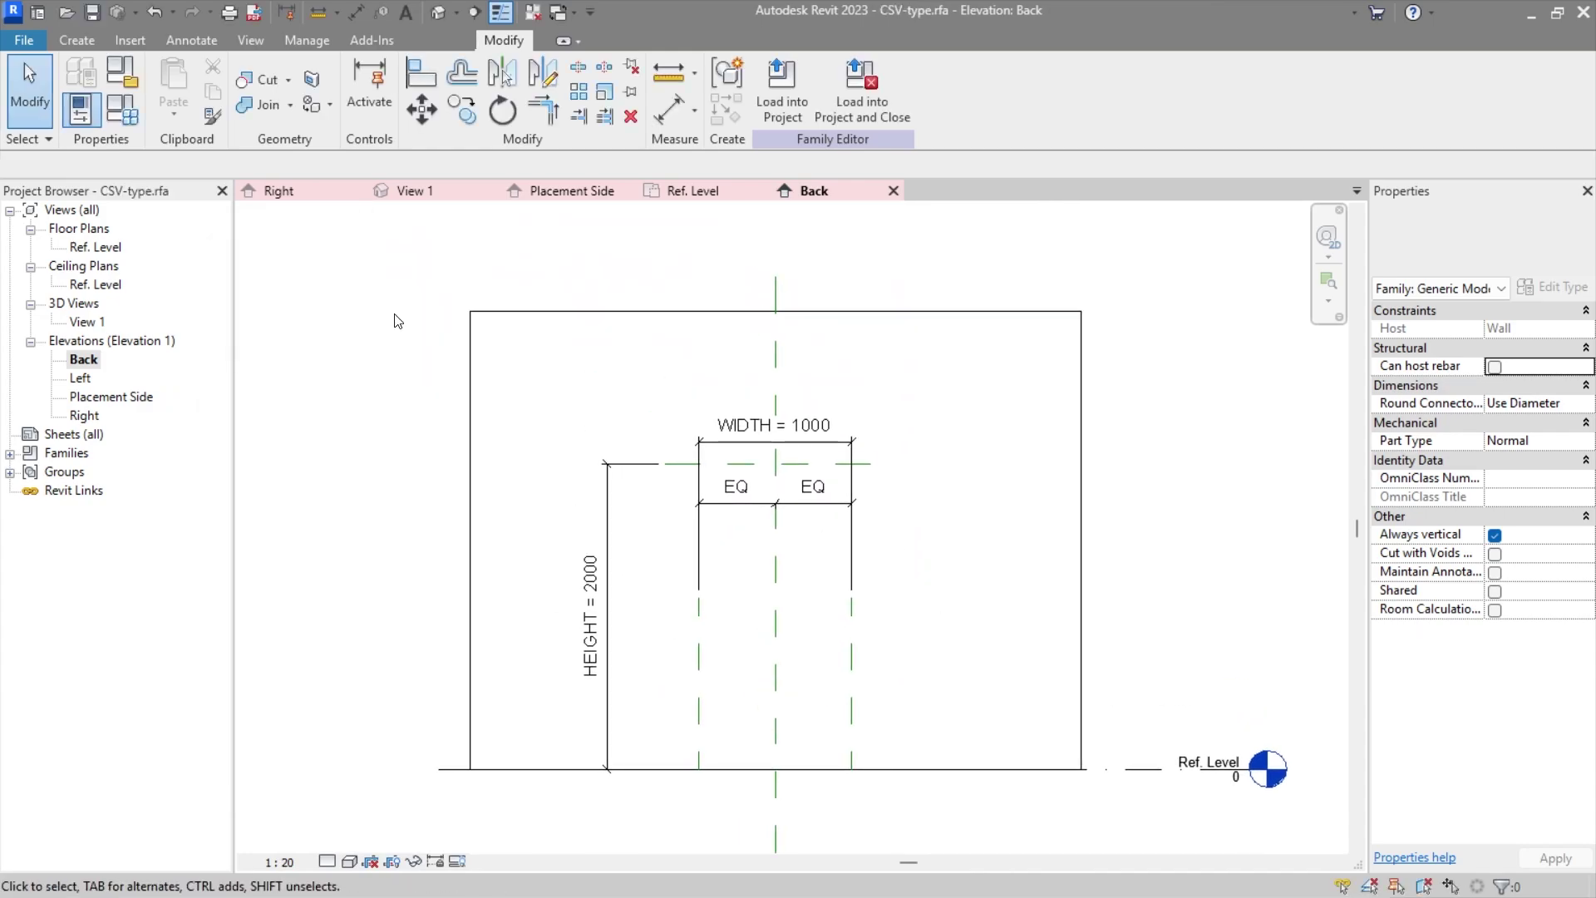
{"action": "left_click", "coordinate": [24, 43]}
{"action": "mouse_move", "coordinate": [72, 267]}
{"action": "left_click", "coordinate": [259, 270]}
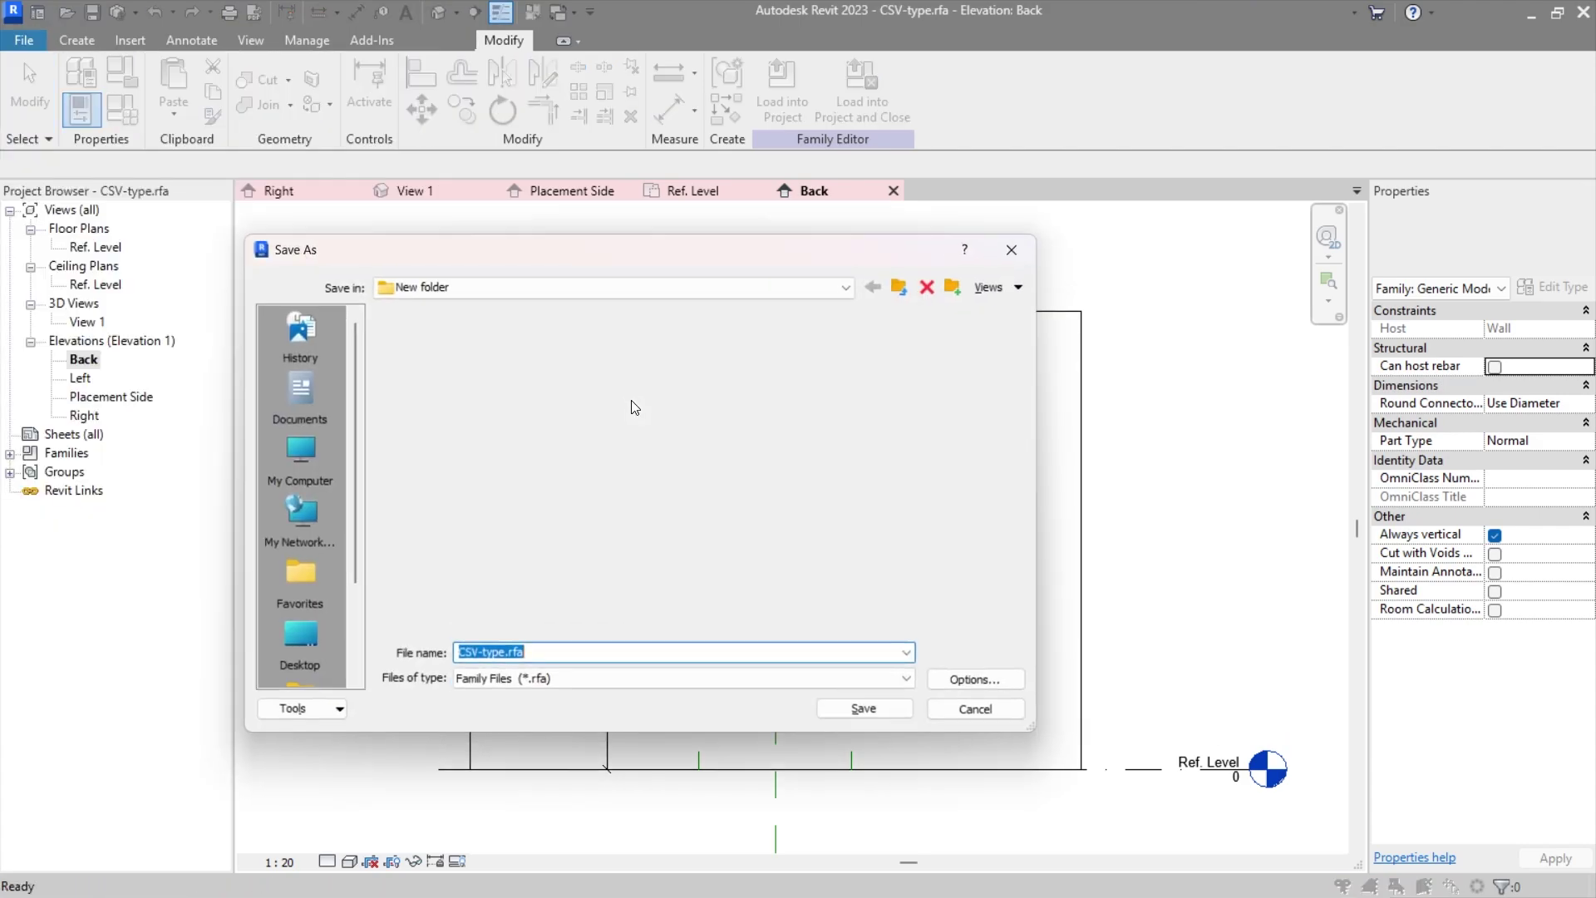
{"action": "left_click", "coordinate": [508, 657]}
{"action": "key", "text": "BackSpace"}
{"action": "key", "text": "BackSpace"}
{"action": "key", "text": "BackSpace"}
{"action": "key", "text": "BackSpace"}
{"action": "type", "text": "look"}
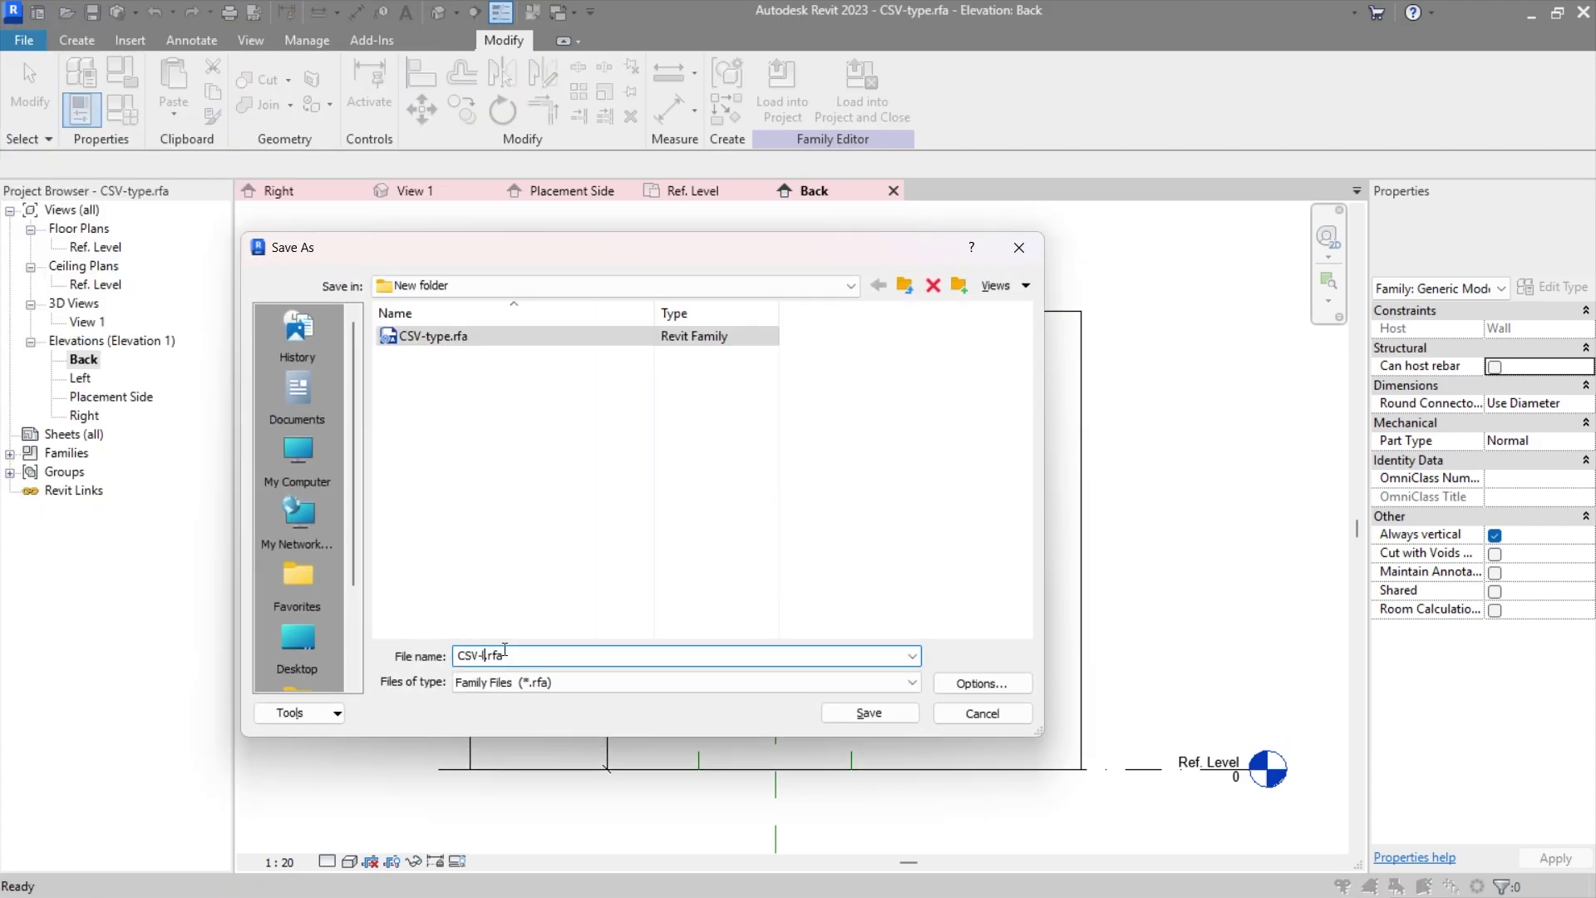
{"action": "type", "text": "-up"}
{"action": "key", "text": "Return"}
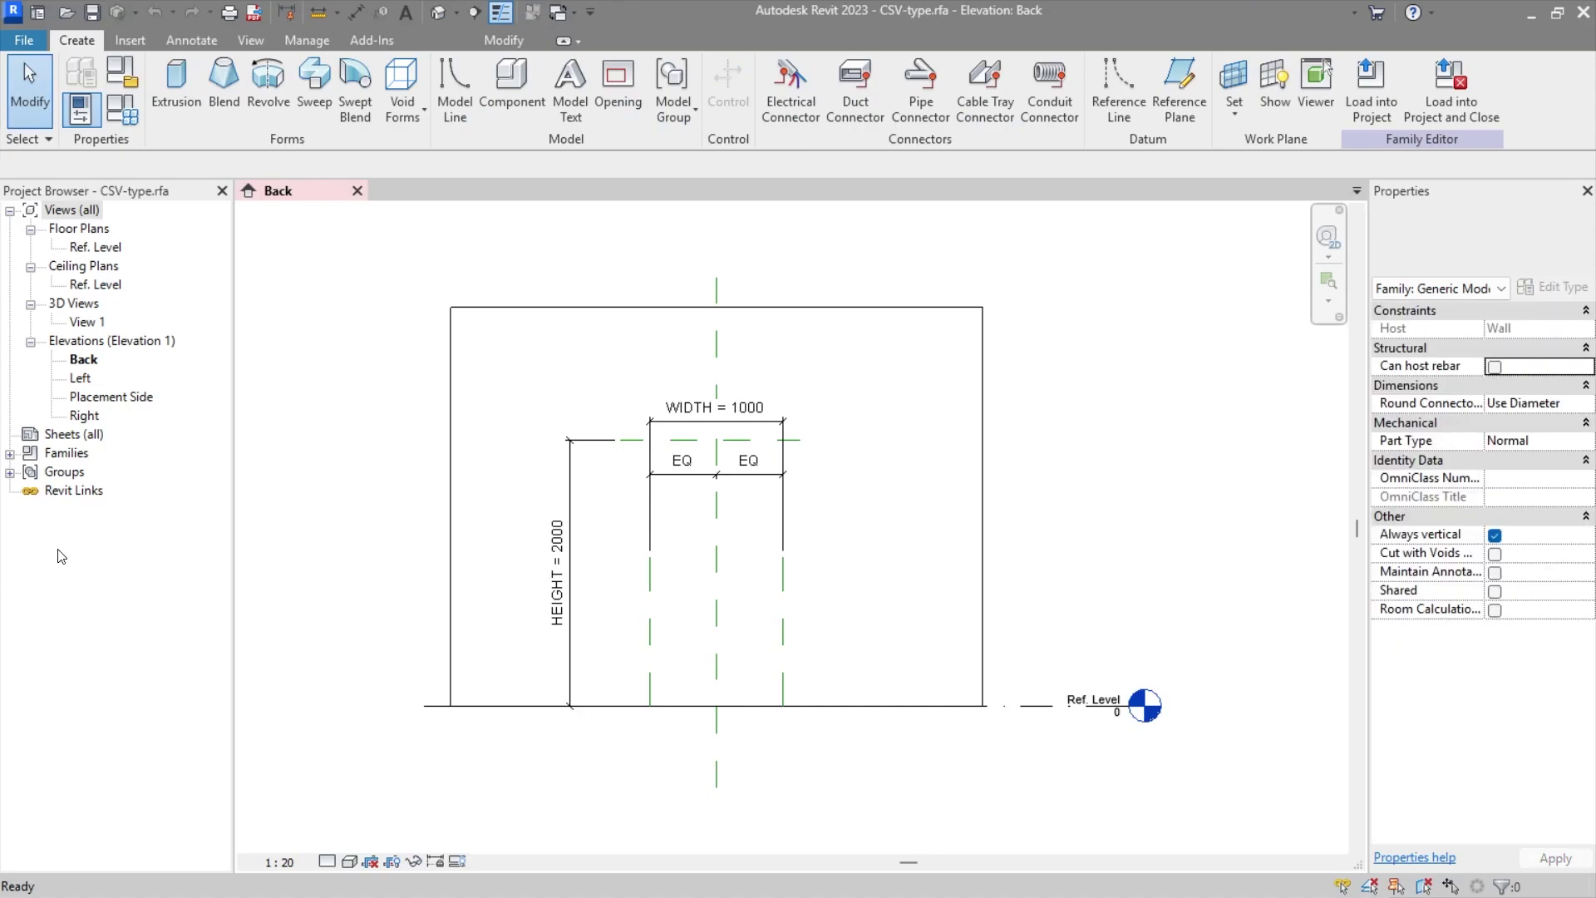
Step: Export the family types of CSV-type.rfa to CSV-type.txt in New folder
{"action": "left_click", "coordinate": [24, 39]}
{"action": "mouse_move", "coordinate": [87, 342]}
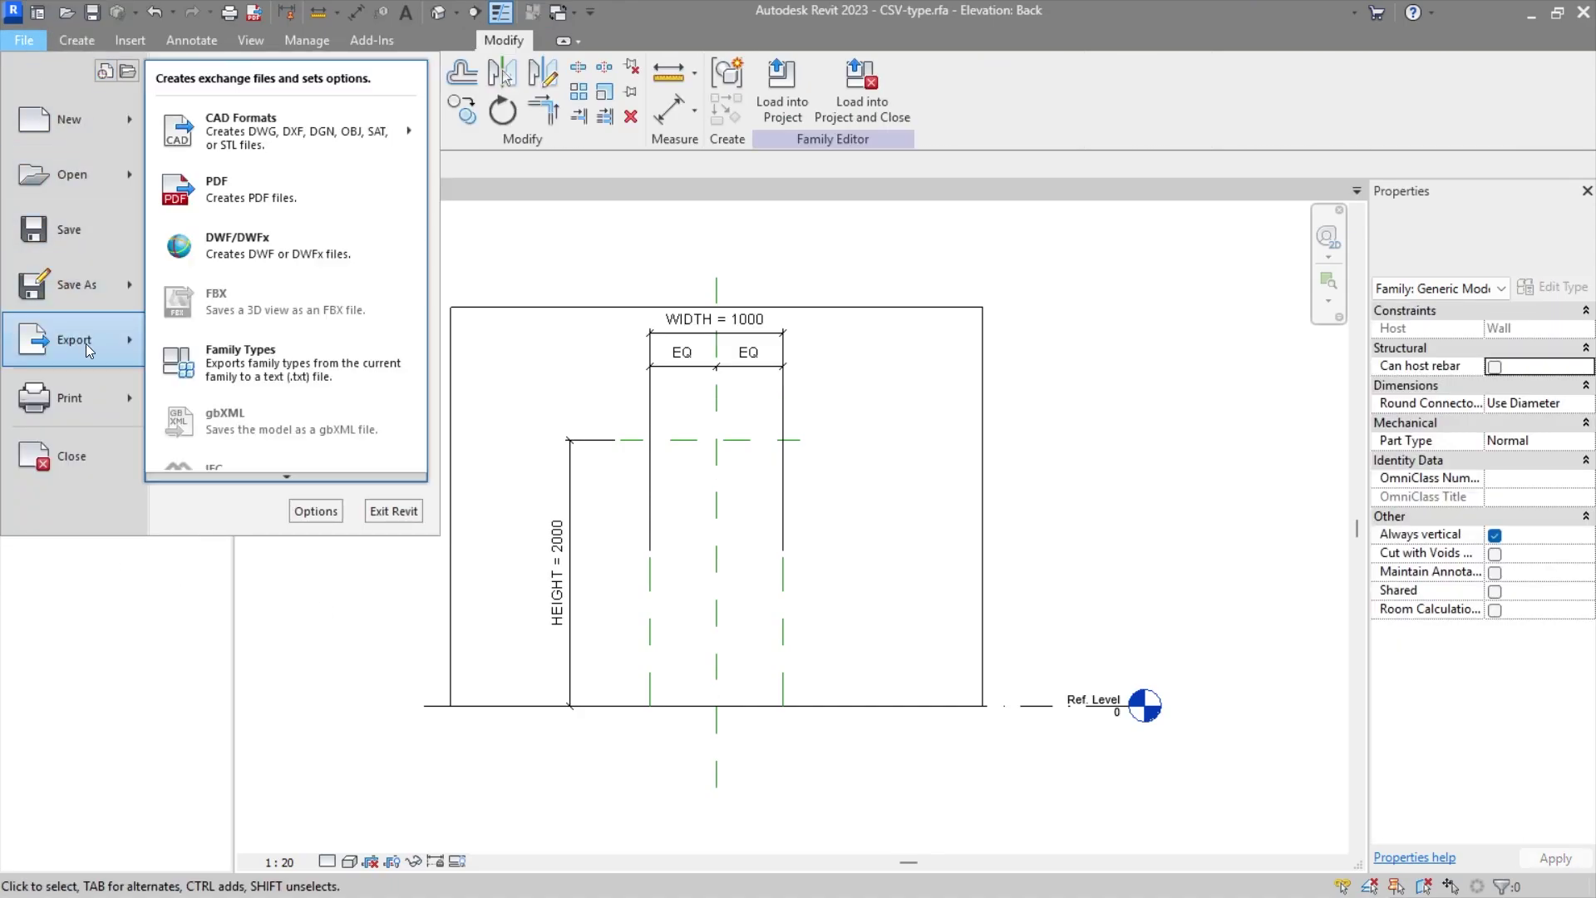
{"action": "left_click", "coordinate": [259, 359]}
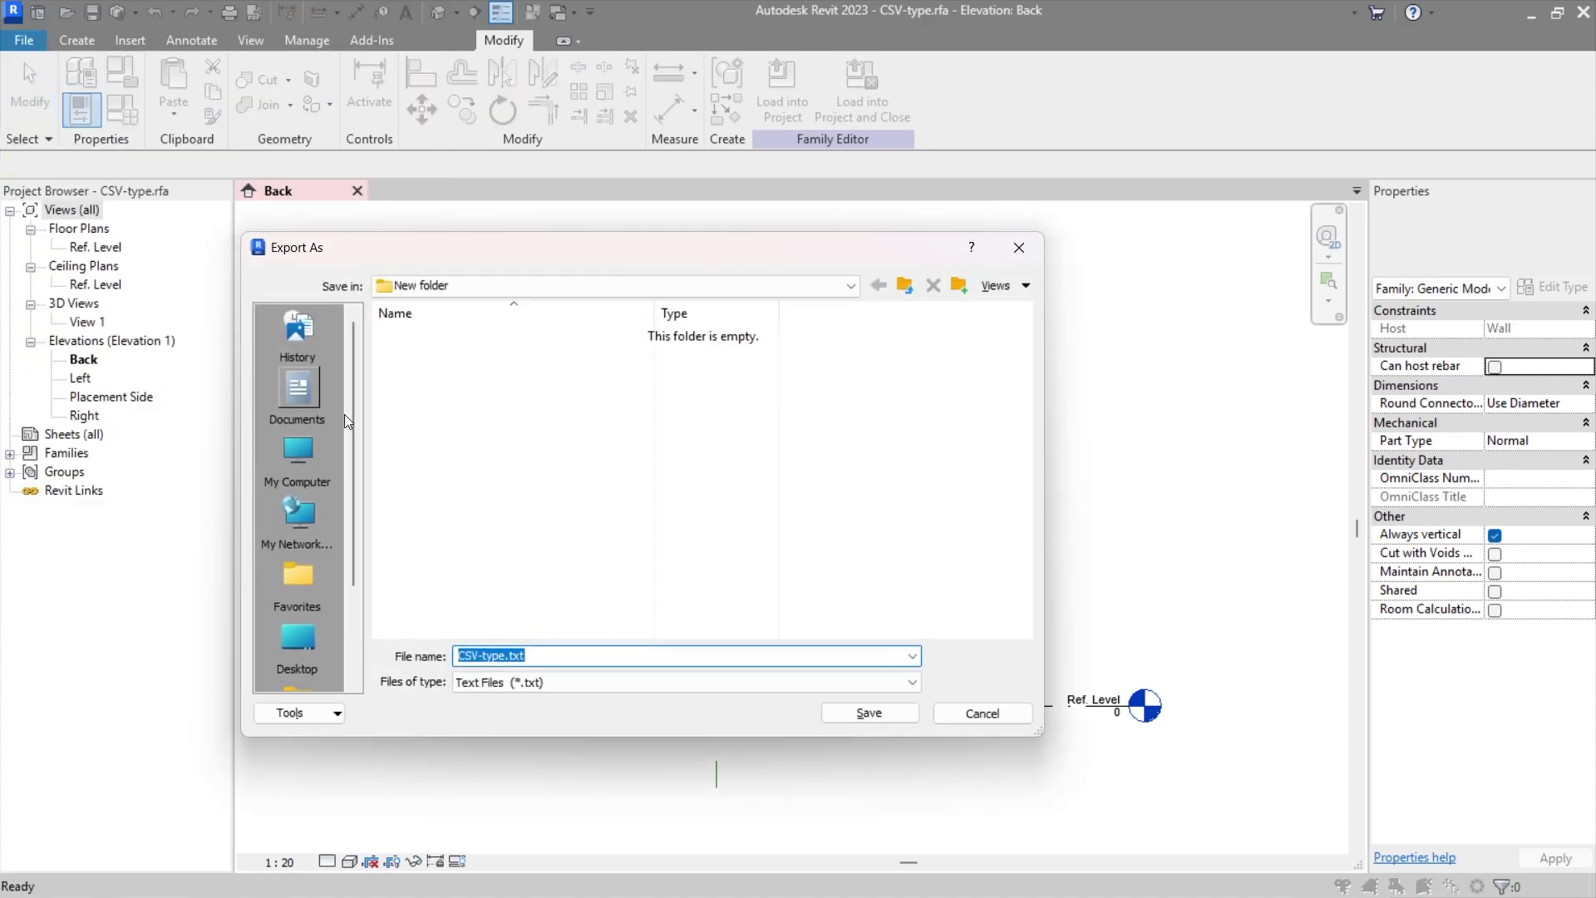
{"action": "left_click", "coordinate": [518, 524]}
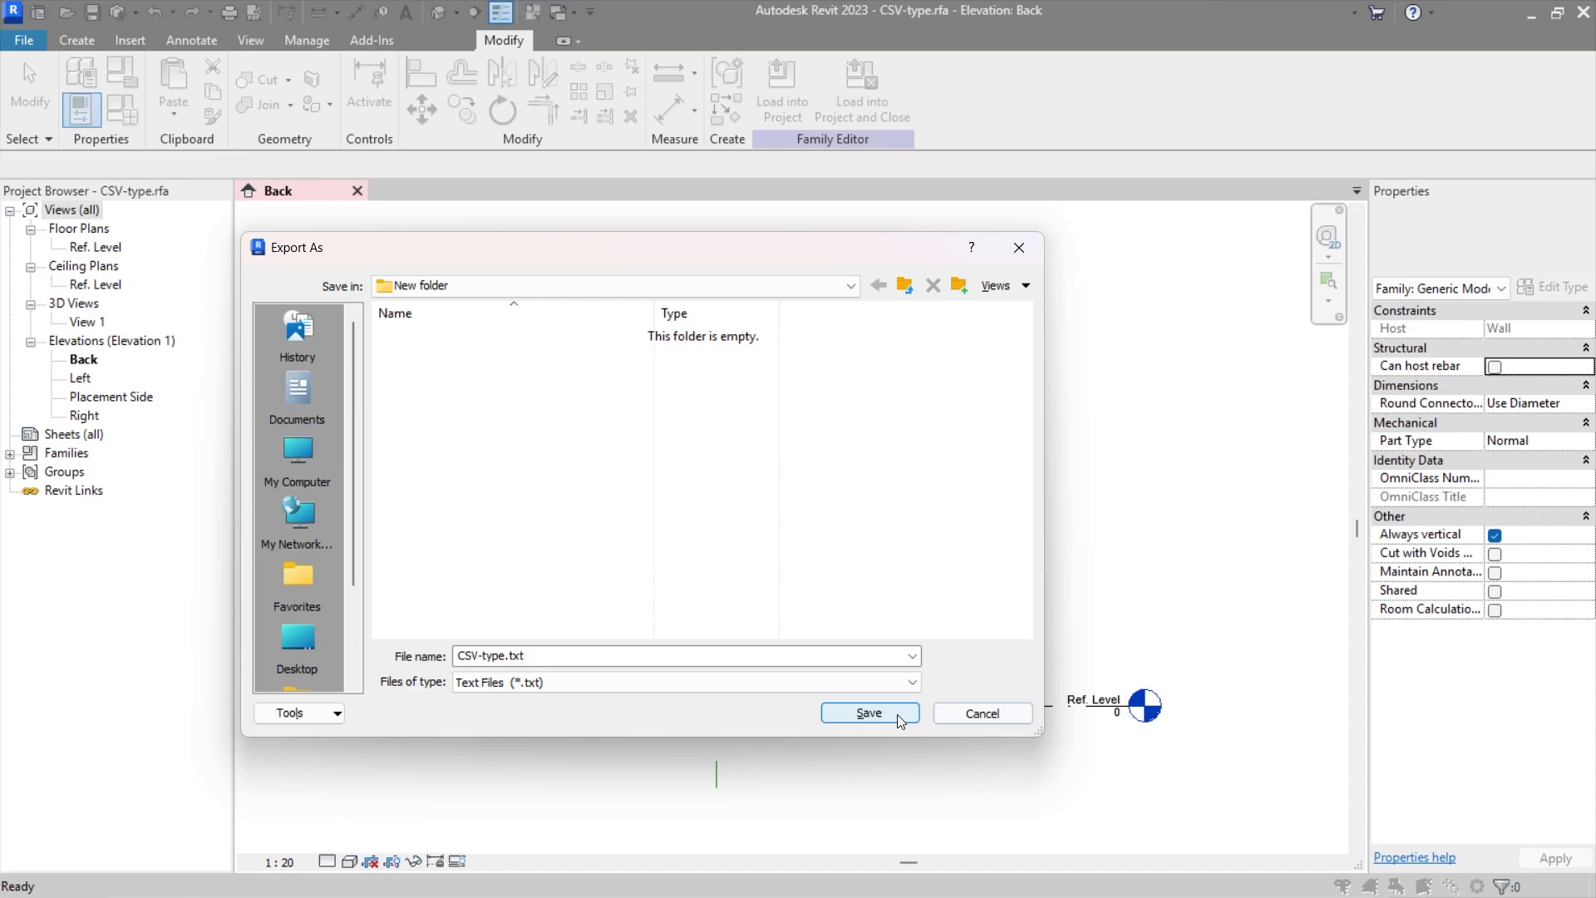
{"action": "left_click", "coordinate": [869, 712]}
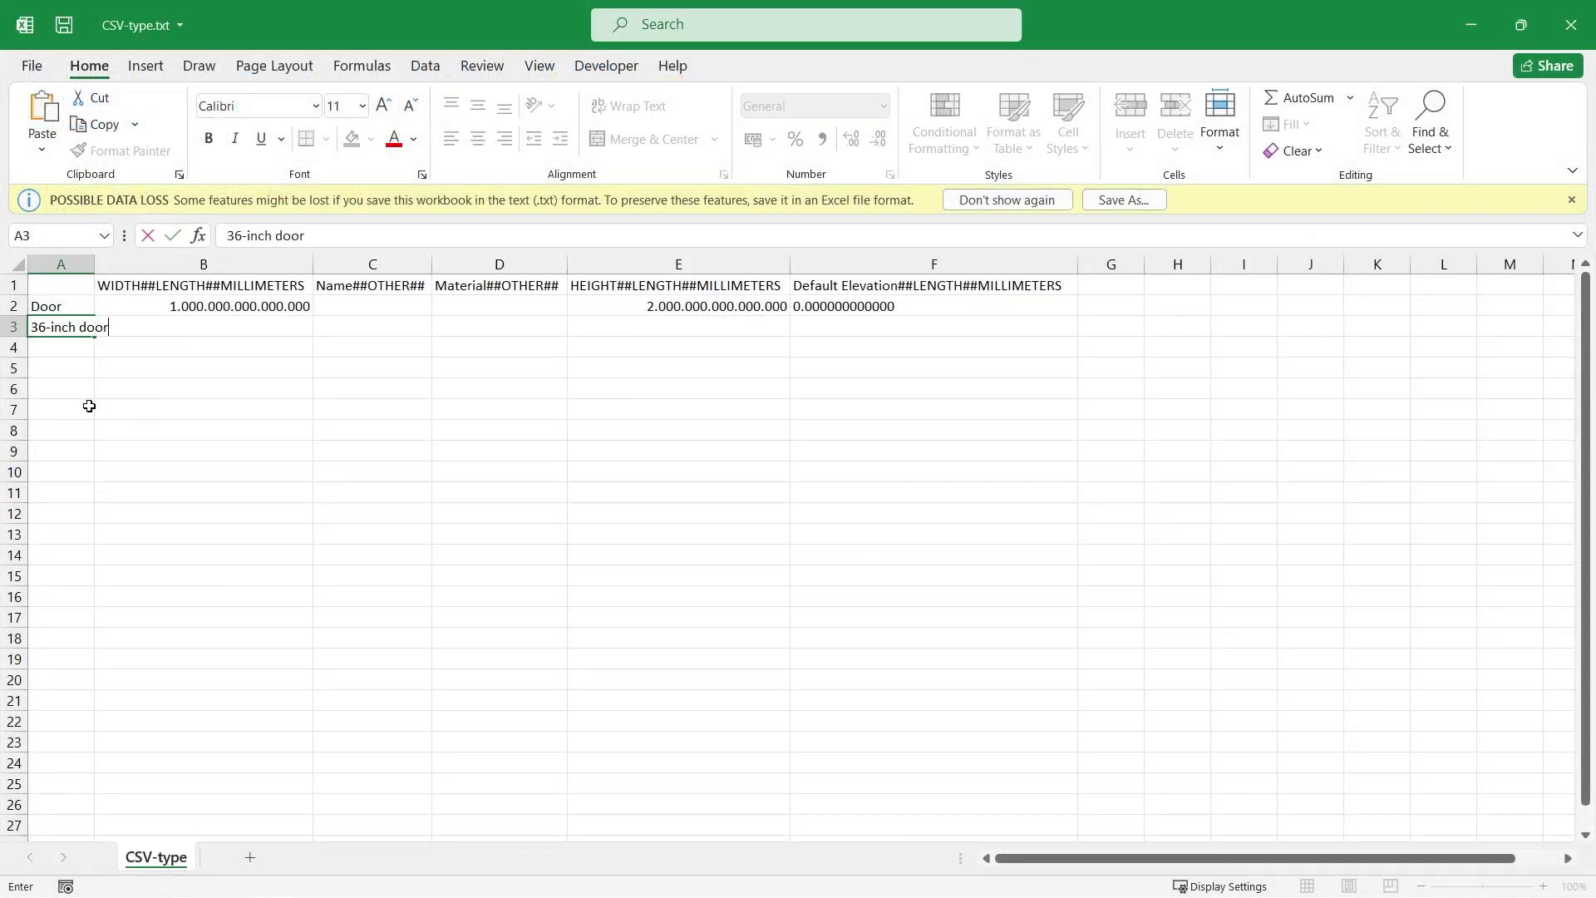
Step: In Excel, enter 36-inch door in A3 and 42-inch door in A4 of CSV-type.txt, and fit column A to its contents
{"action": "left_click", "coordinate": [89, 407]}
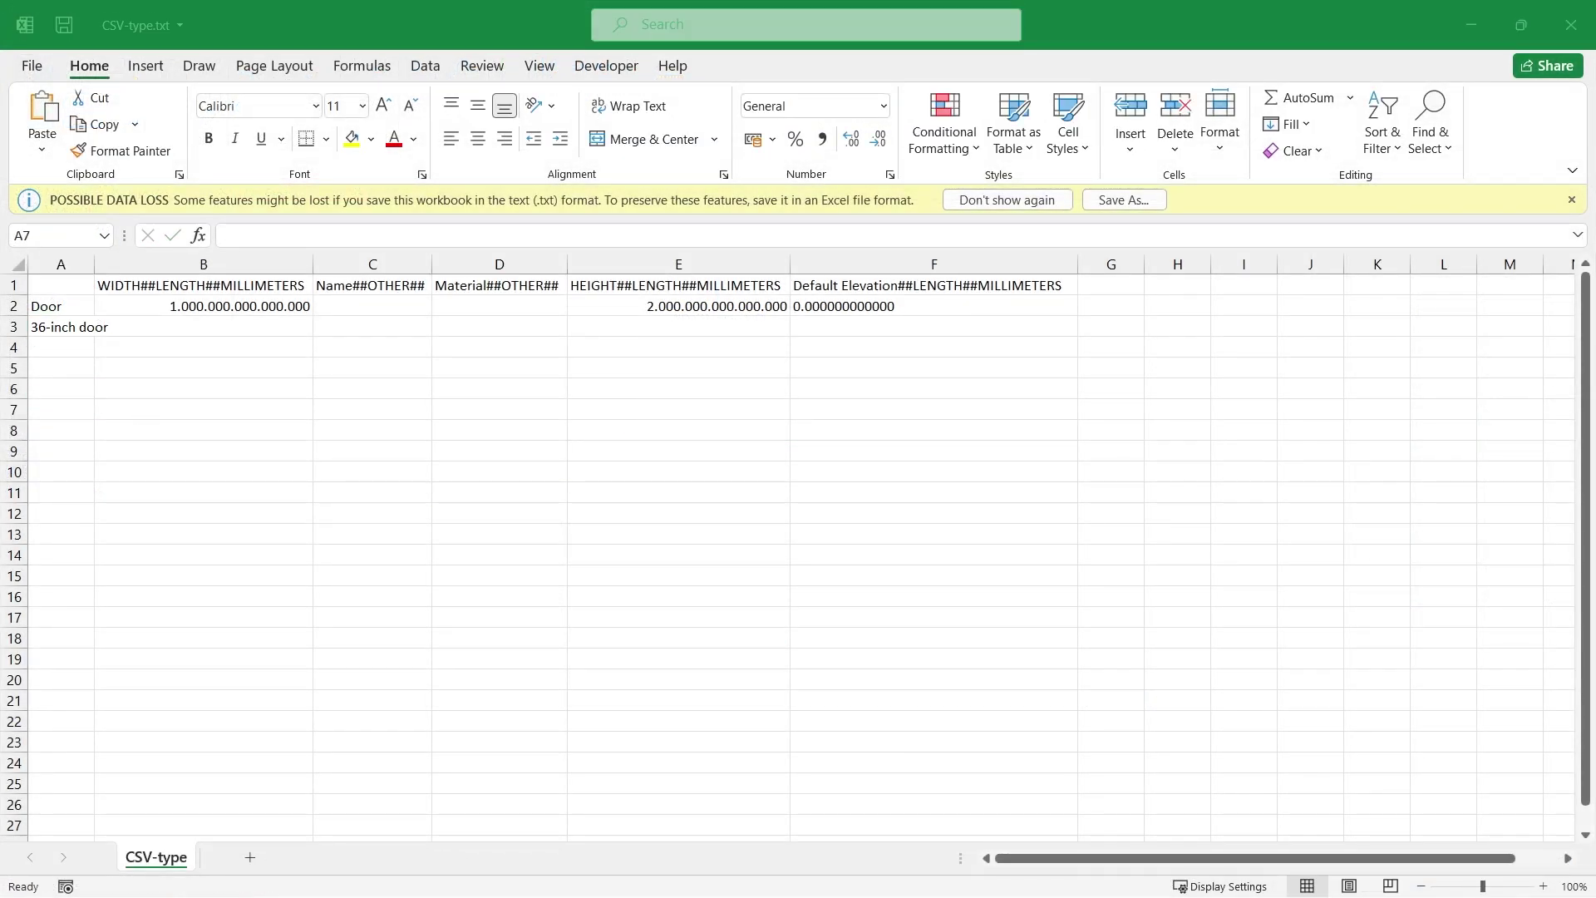
{"action": "key", "text": "alt+Tab"}
{"action": "left_click", "coordinate": [67, 350]}
{"action": "type", "text": "42-inch door"}
{"action": "left_click", "coordinate": [81, 451]}
{"action": "double_click", "coordinate": [95, 265]}
{"action": "left_click", "coordinate": [217, 430]}
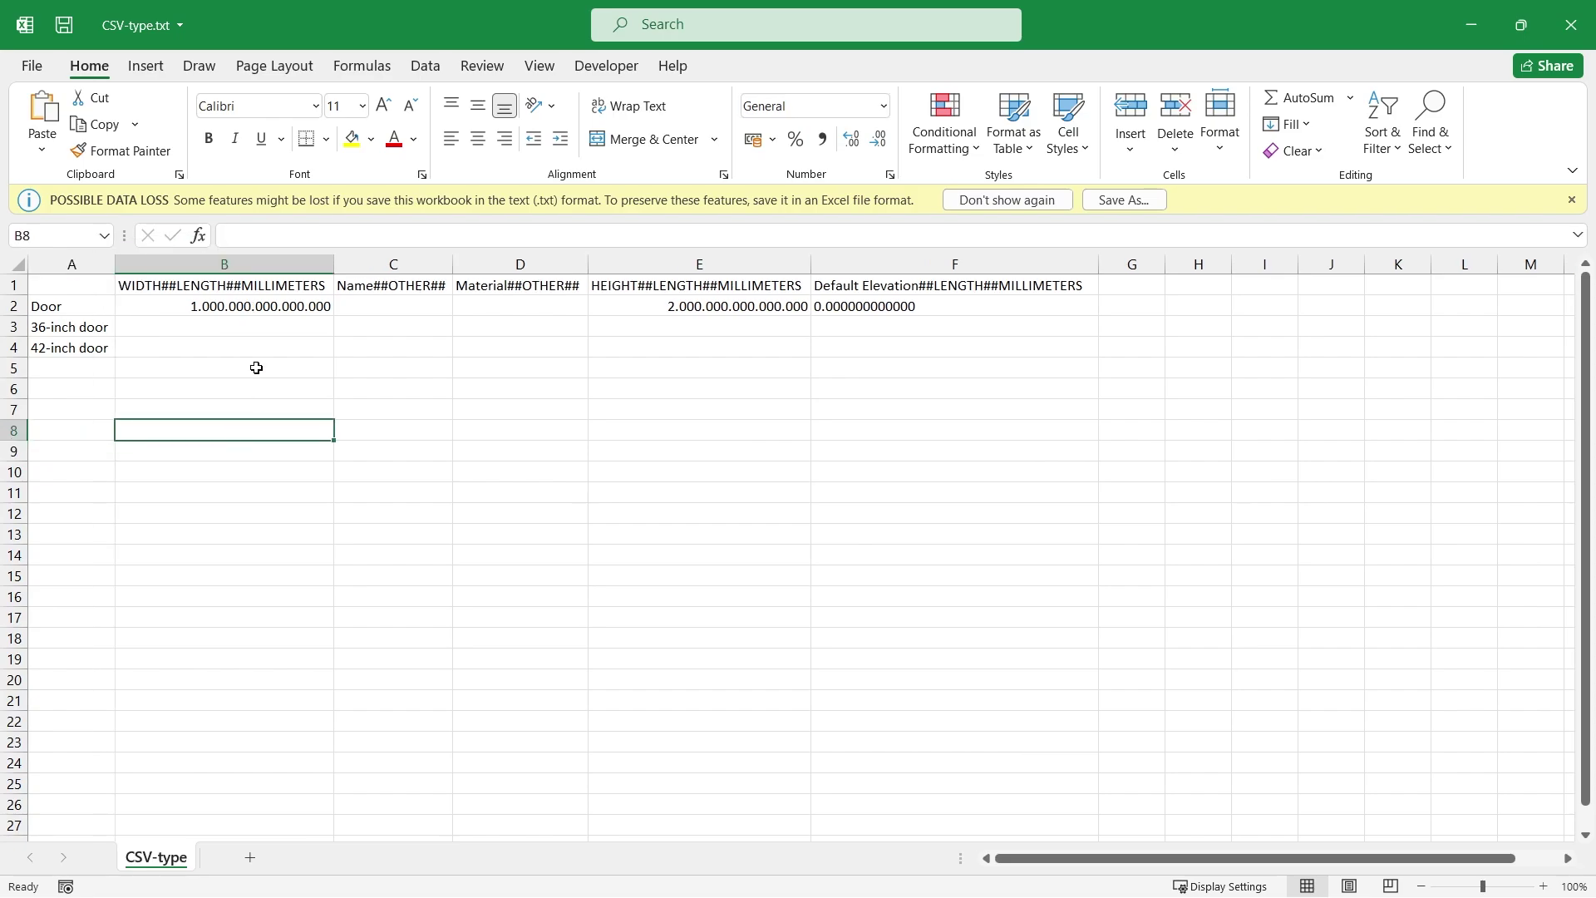
{"action": "key", "text": "Up"}
{"action": "key", "text": "Up"}
{"action": "key", "text": "Up"}
{"action": "key", "text": "Up"}
{"action": "key", "text": "Up"}
{"action": "type", "text": "1"}
{"action": "key", "text": "Escape"}
Step: Copy the width from B2 into B3:B4 and change them to 1.200.000.000.000.000 and 2.000.000.000.000.000
{"action": "left_click", "coordinate": [309, 306]}
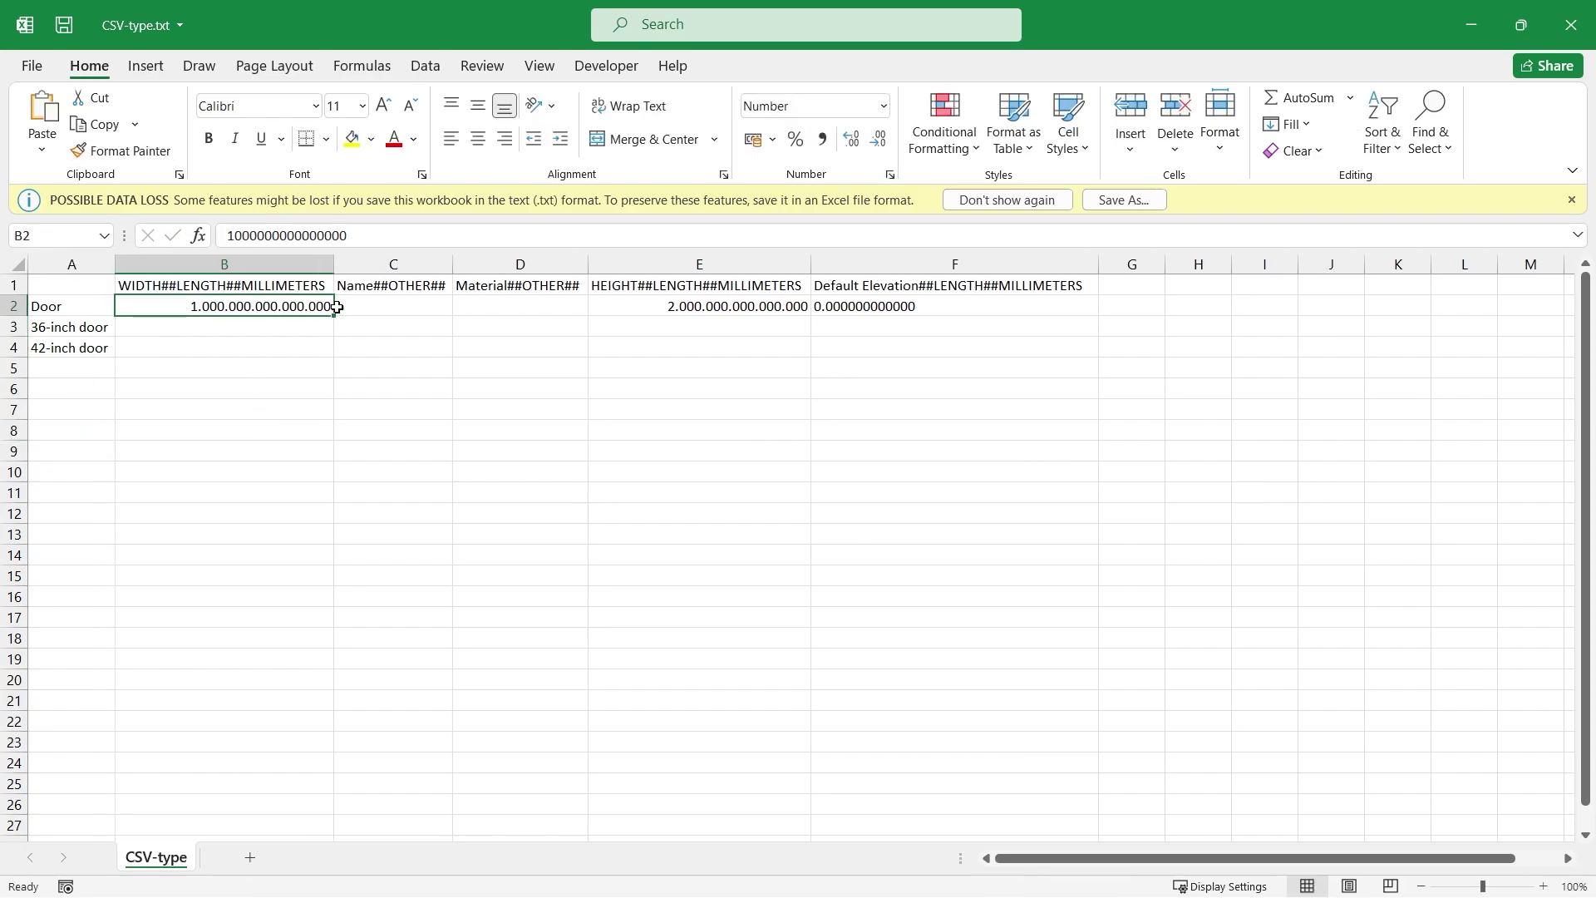
{"action": "left_click_drag", "start_coordinate": [334, 316], "coordinate": [329, 349]}
{"action": "double_click", "coordinate": [221, 327]}
{"action": "key", "text": "Escape"}
{"action": "double_click", "coordinate": [218, 327]}
{"action": "left_click_drag", "start_coordinate": [219, 328], "coordinate": [220, 351]}
{"action": "type", "text": "2"}
{"action": "double_click", "coordinate": [212, 351]}
{"action": "type", "text": "2"}
{"action": "left_click", "coordinate": [319, 425]}
Step: Fill E3 with 2.000.000.000.000.000 and E4 with 3.000.000.000.000.000 as heights, and copy the default elevation from F2 into F3:F4
{"action": "left_click", "coordinate": [704, 311]}
{"action": "key", "text": "ctrl+c"}
{"action": "left_click", "coordinate": [687, 325]}
{"action": "key", "text": "ctrl+v"}
{"action": "left_click", "coordinate": [682, 353]}
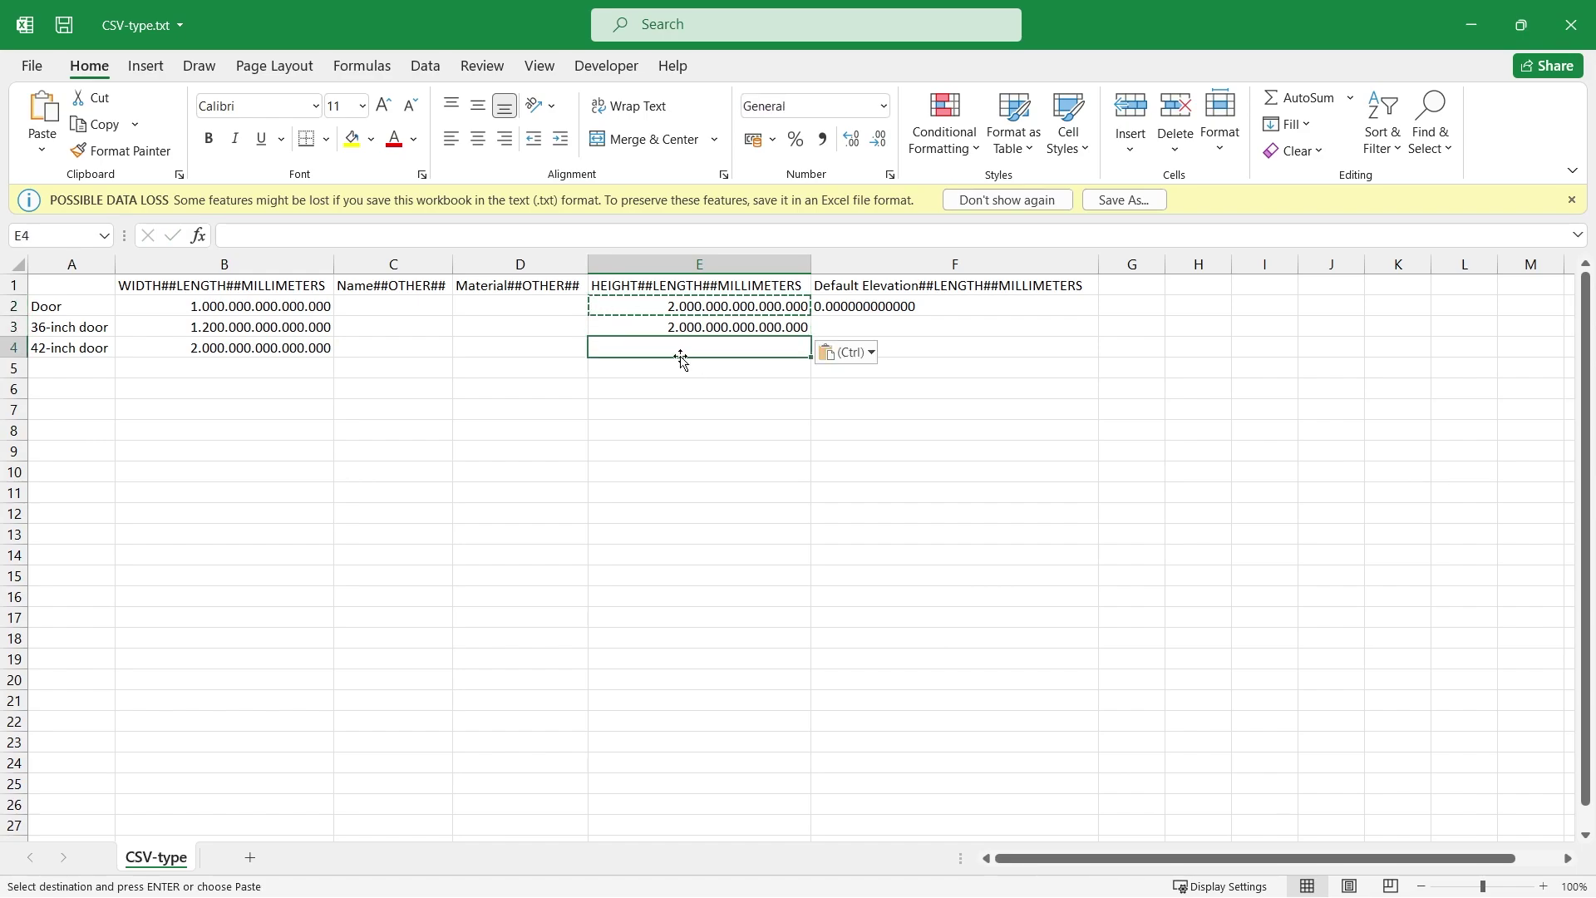
{"action": "key", "text": "ctrl+v"}
{"action": "double_click", "coordinate": [683, 350]}
{"action": "left_click_drag", "start_coordinate": [684, 349], "coordinate": [692, 349]}
{"action": "type", "text": "3"}
{"action": "left_click", "coordinate": [700, 413]}
{"action": "left_click_drag", "start_coordinate": [873, 329], "coordinate": [873, 347]}
{"action": "key", "text": "ctrl+v"}
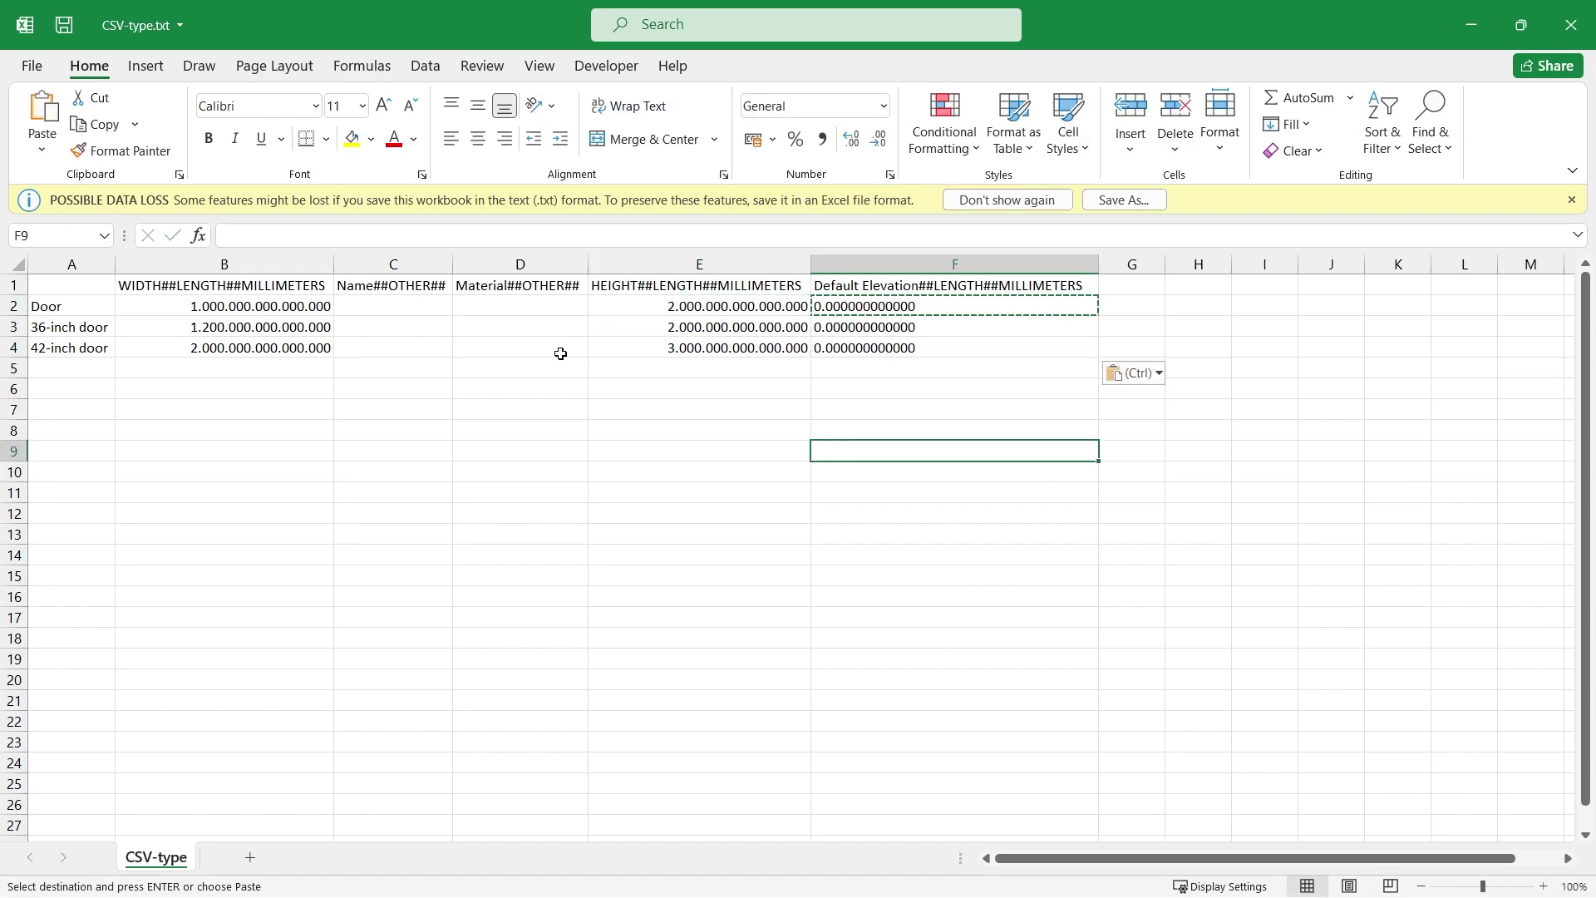
Step: Enter Wood as the material in D2 and D3, and Steel in D4
{"action": "left_click", "coordinate": [490, 313]}
{"action": "type", "text": "Wood"}
{"action": "left_click", "coordinate": [498, 309]}
{"action": "key", "text": "ctrl+c"}
{"action": "left_click", "coordinate": [499, 330]}
{"action": "key", "text": "ctrl+v"}
{"action": "double_click", "coordinate": [500, 349]}
{"action": "type", "text": "Steel"}
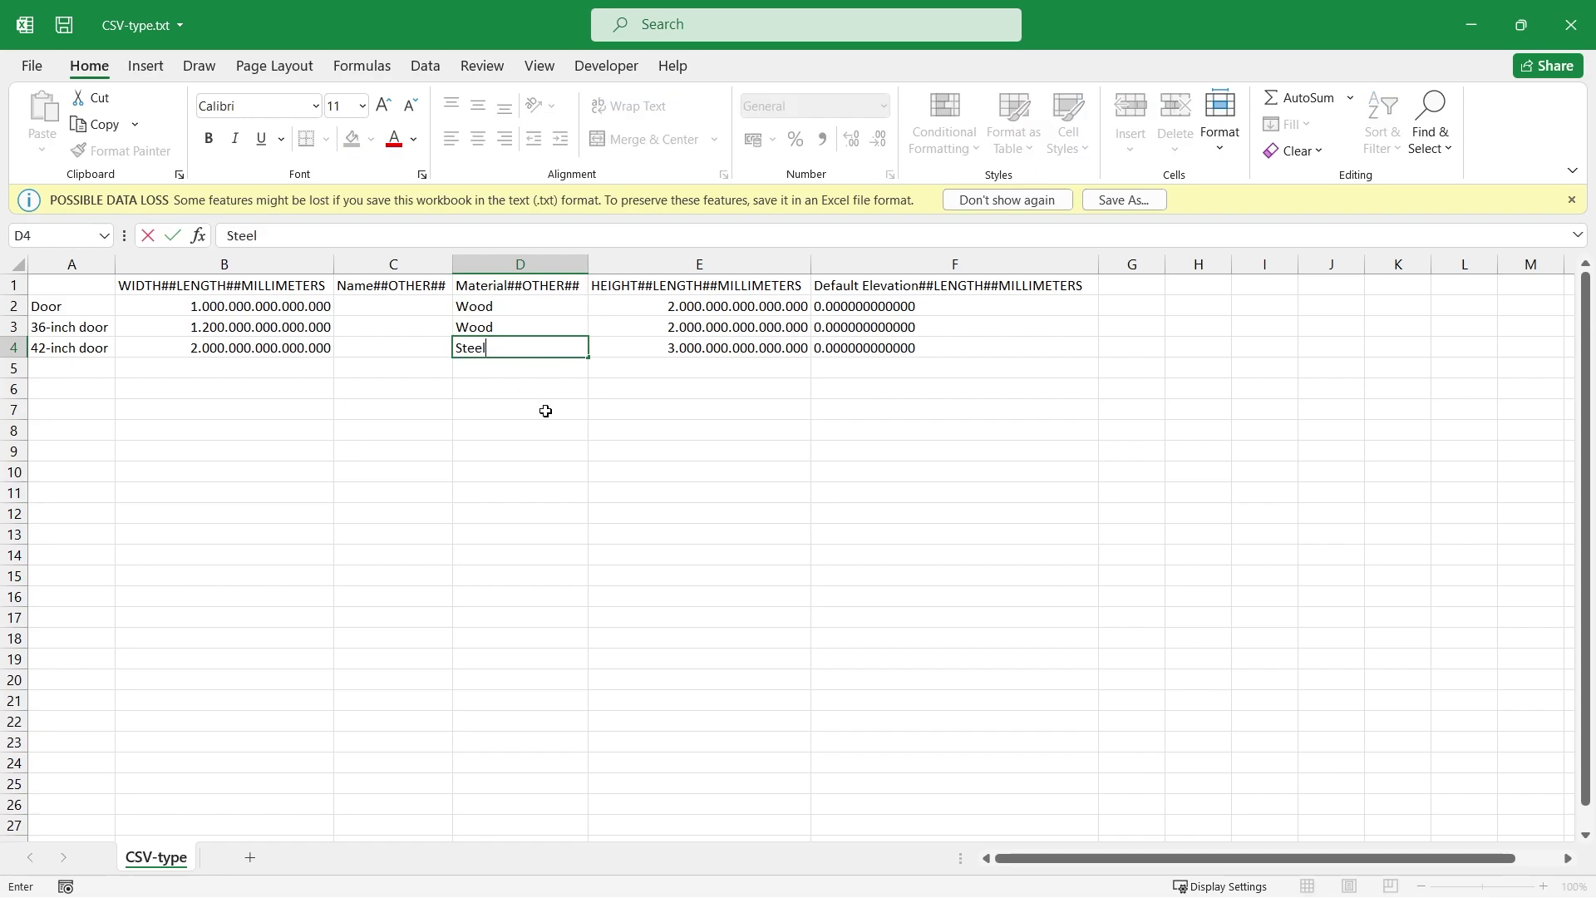
{"action": "left_click", "coordinate": [544, 410]}
Step: Copy the door names from A2:A4 into the Name column C2:C4 and save CSV-type.txt
{"action": "left_click", "coordinate": [395, 308]}
{"action": "left_click_drag", "start_coordinate": [76, 312], "coordinate": [76, 349]}
{"action": "key", "text": "ctrl+c"}
{"action": "left_click_drag", "start_coordinate": [365, 308], "coordinate": [360, 338]}
{"action": "key", "text": "ctrl+v"}
{"action": "left_click", "coordinate": [652, 446]}
{"action": "key", "text": "ctrl+s"}
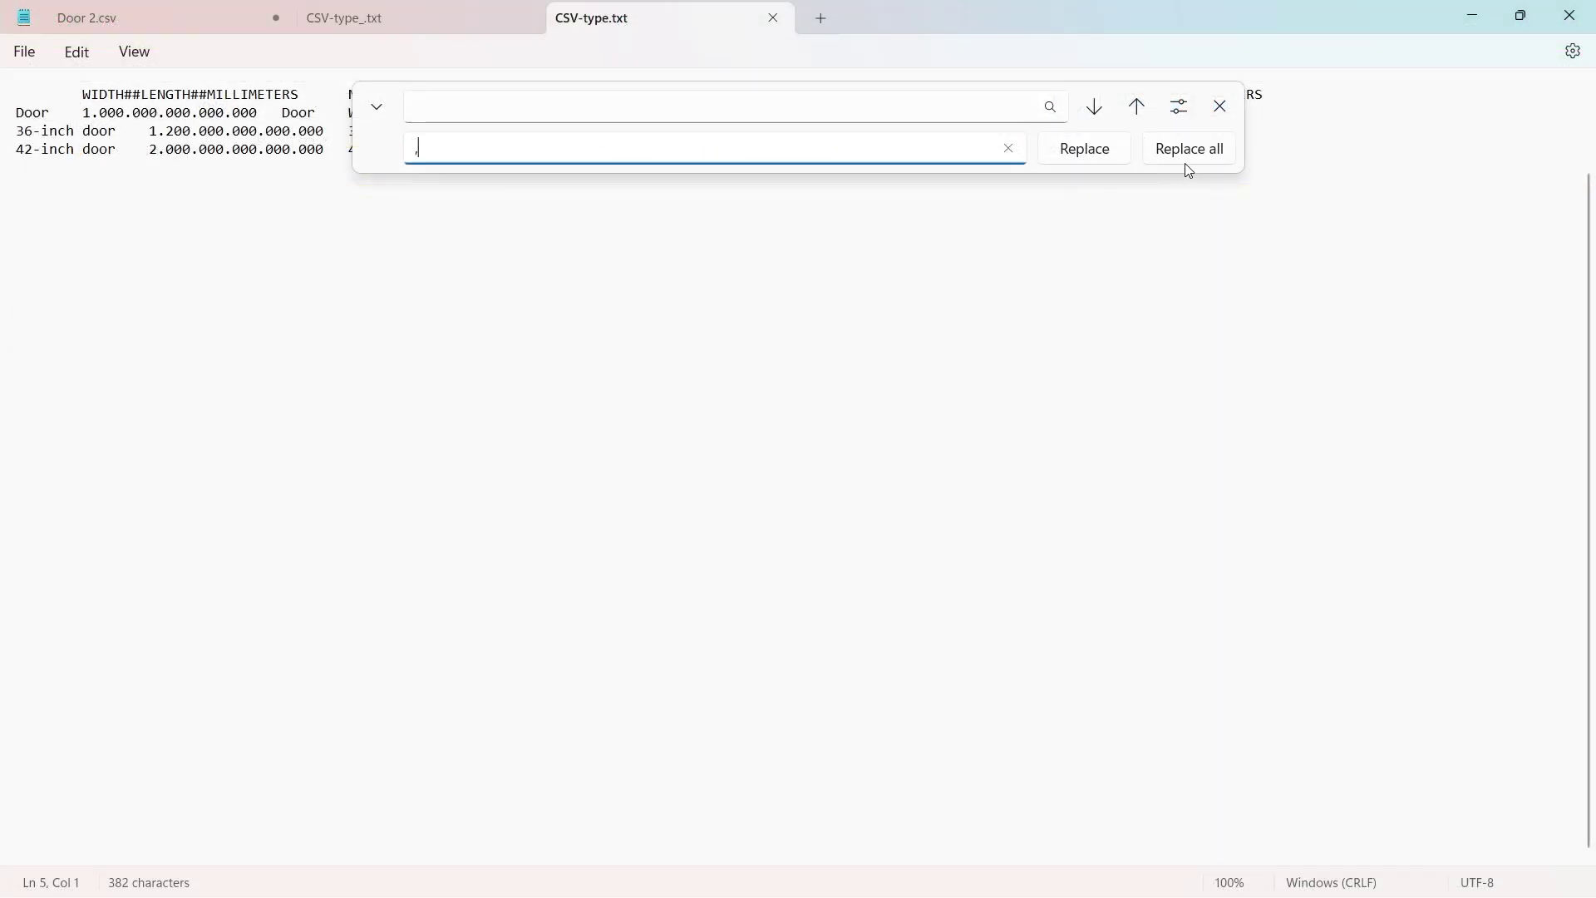
Step: In Notepad, replace all separators in CSV-type.txt with commas and close the file
{"action": "left_click", "coordinate": [1185, 158]}
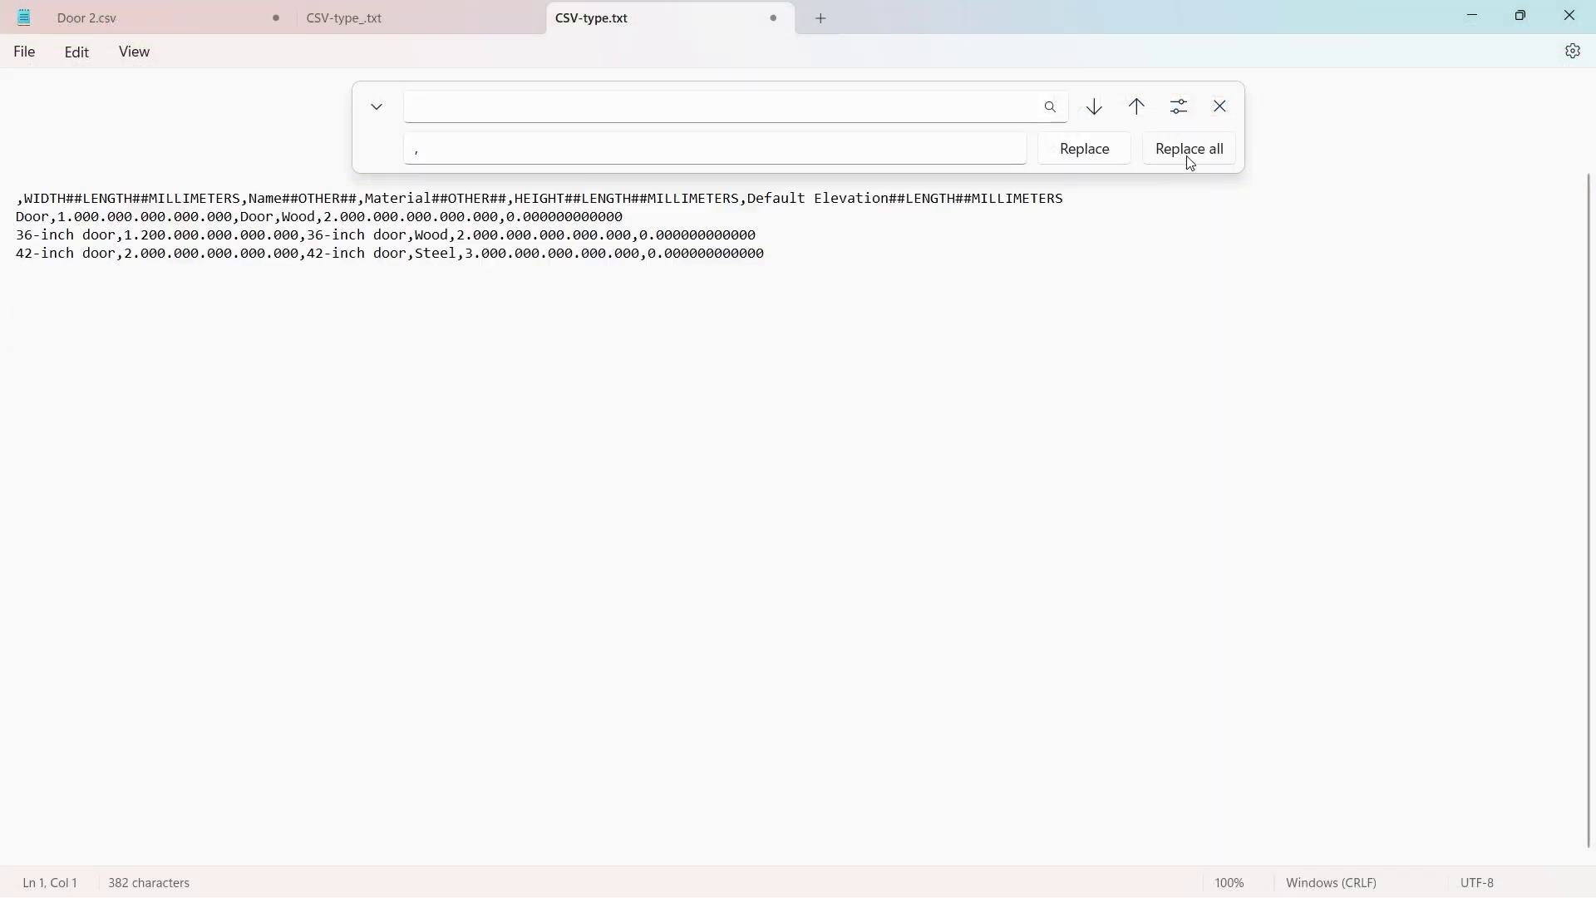
{"action": "left_click", "coordinate": [932, 326]}
{"action": "left_click", "coordinate": [1220, 107]}
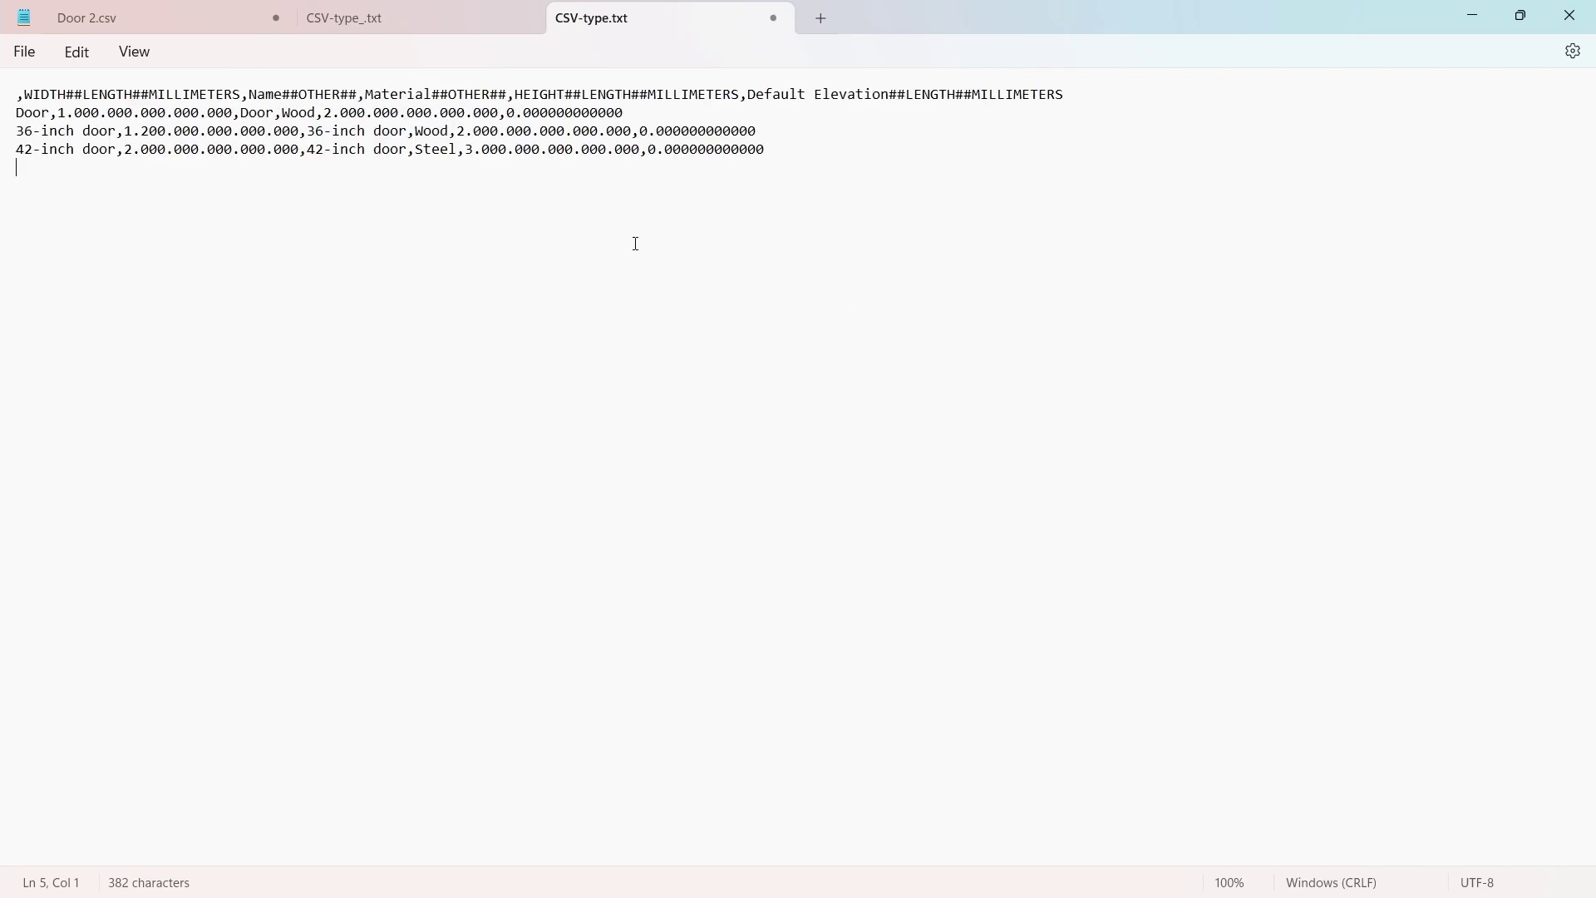
{"action": "left_click", "coordinate": [780, 21]}
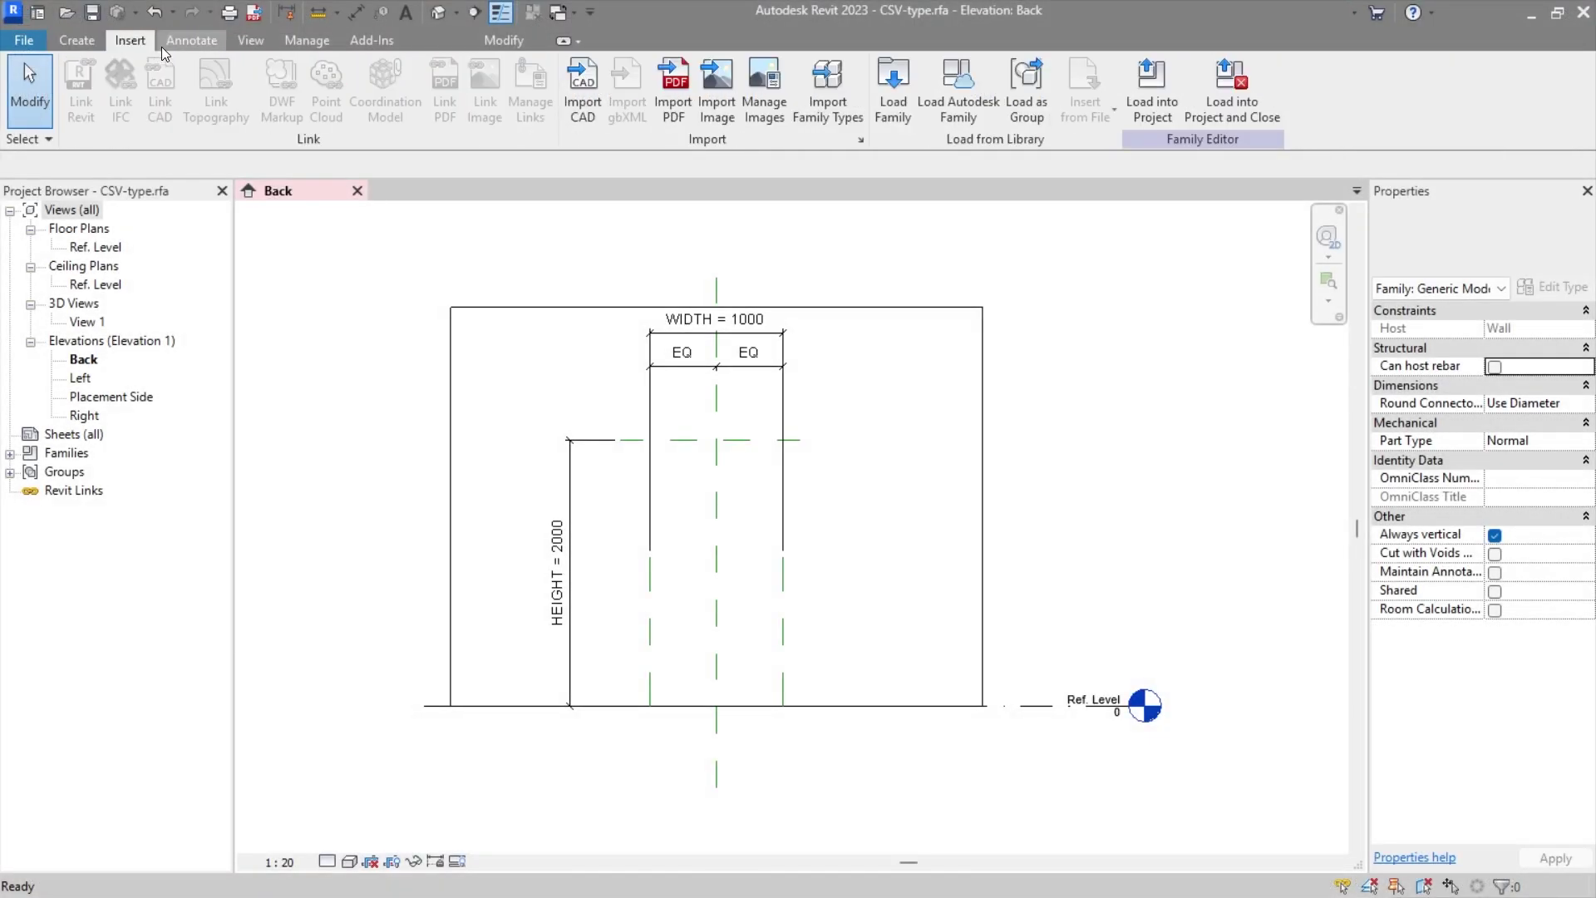
Step: In Revit, import the family types from CSV-type.txt in New folder into CSV-type.rfa
{"action": "left_click", "coordinate": [828, 91]}
{"action": "double_click", "coordinate": [570, 247]}
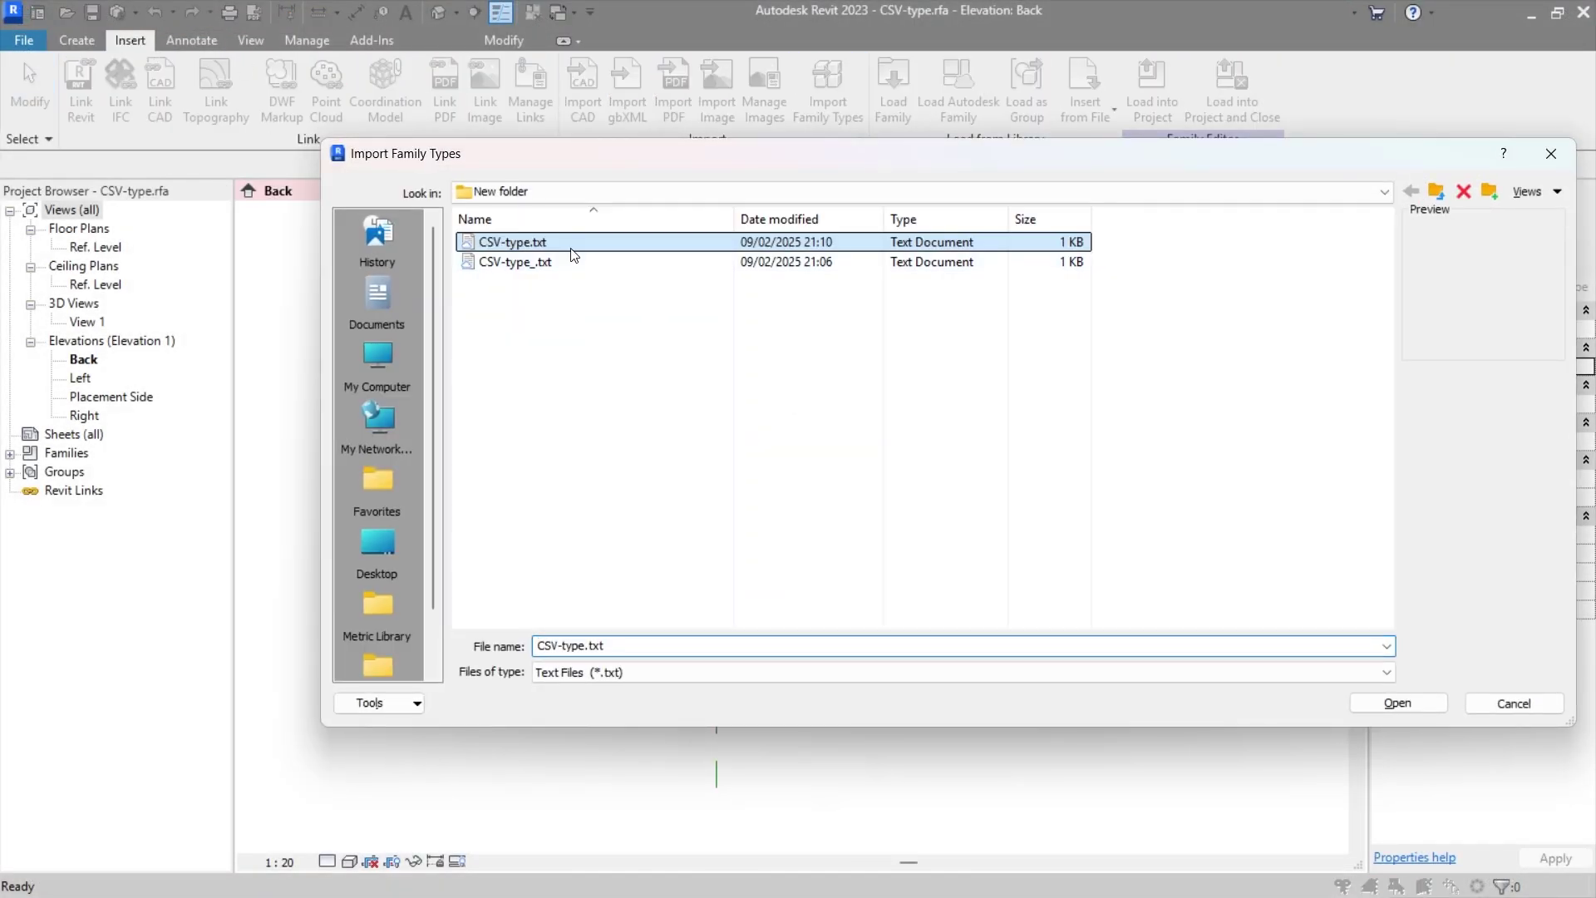
{"action": "left_click", "coordinate": [703, 353]}
Step: Check the imported types Door, 42-inch door and 36-inch door, and make 36-inch door the current type
{"action": "left_click", "coordinate": [87, 42]}
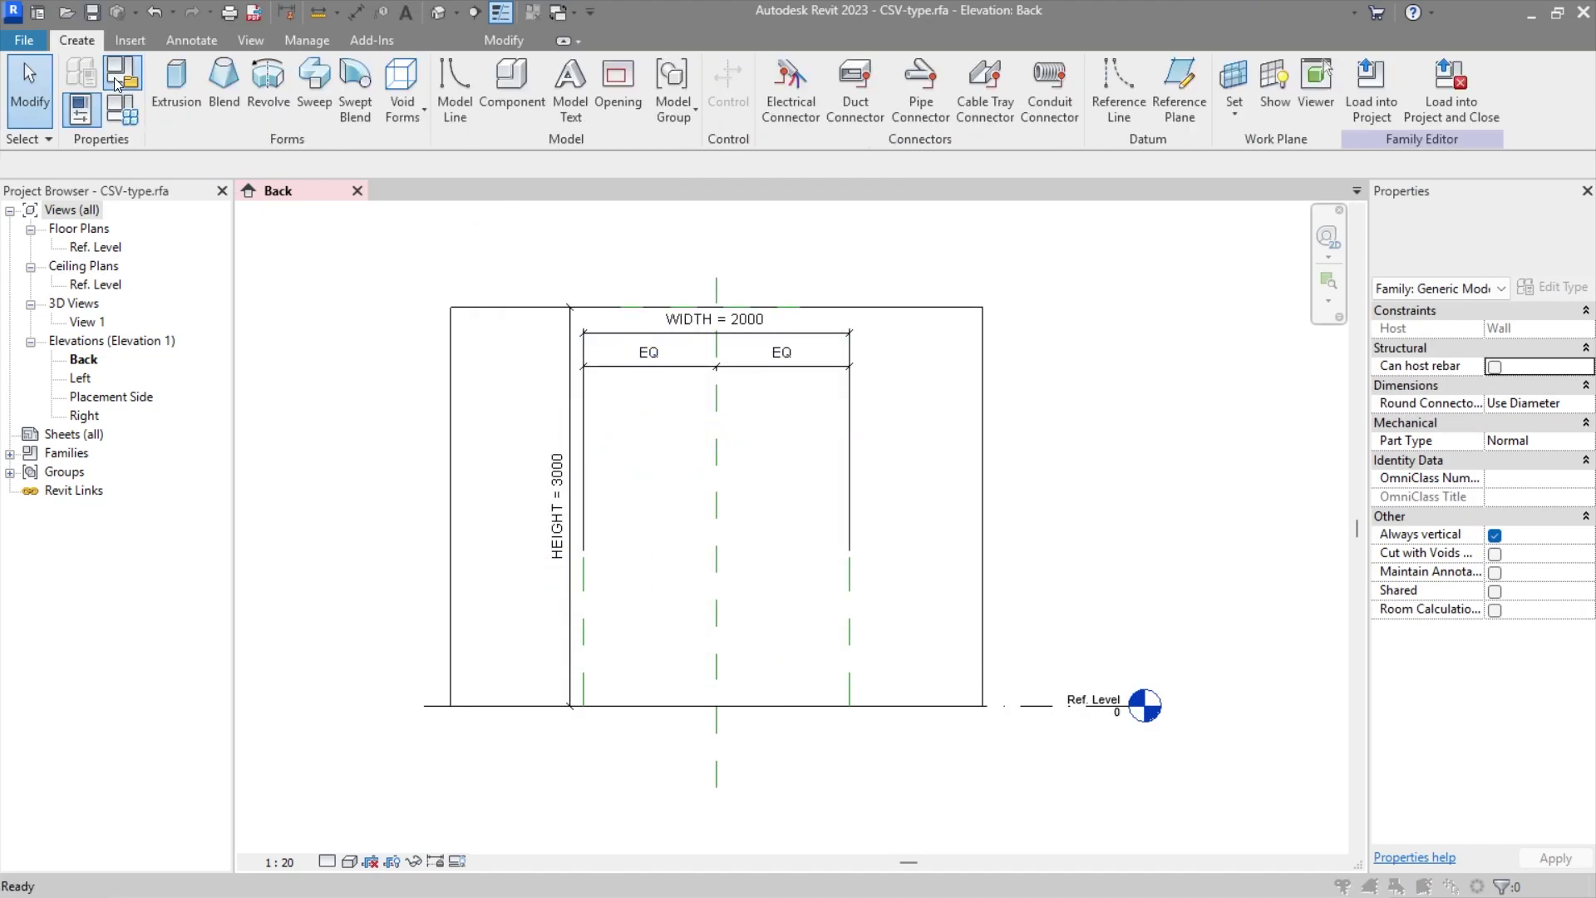
{"action": "left_click", "coordinate": [122, 74]}
{"action": "key", "text": "Escape"}
{"action": "left_click", "coordinate": [122, 110]}
{"action": "left_click", "coordinate": [573, 286]}
{"action": "left_click", "coordinate": [543, 307]}
{"action": "left_click", "coordinate": [532, 288]}
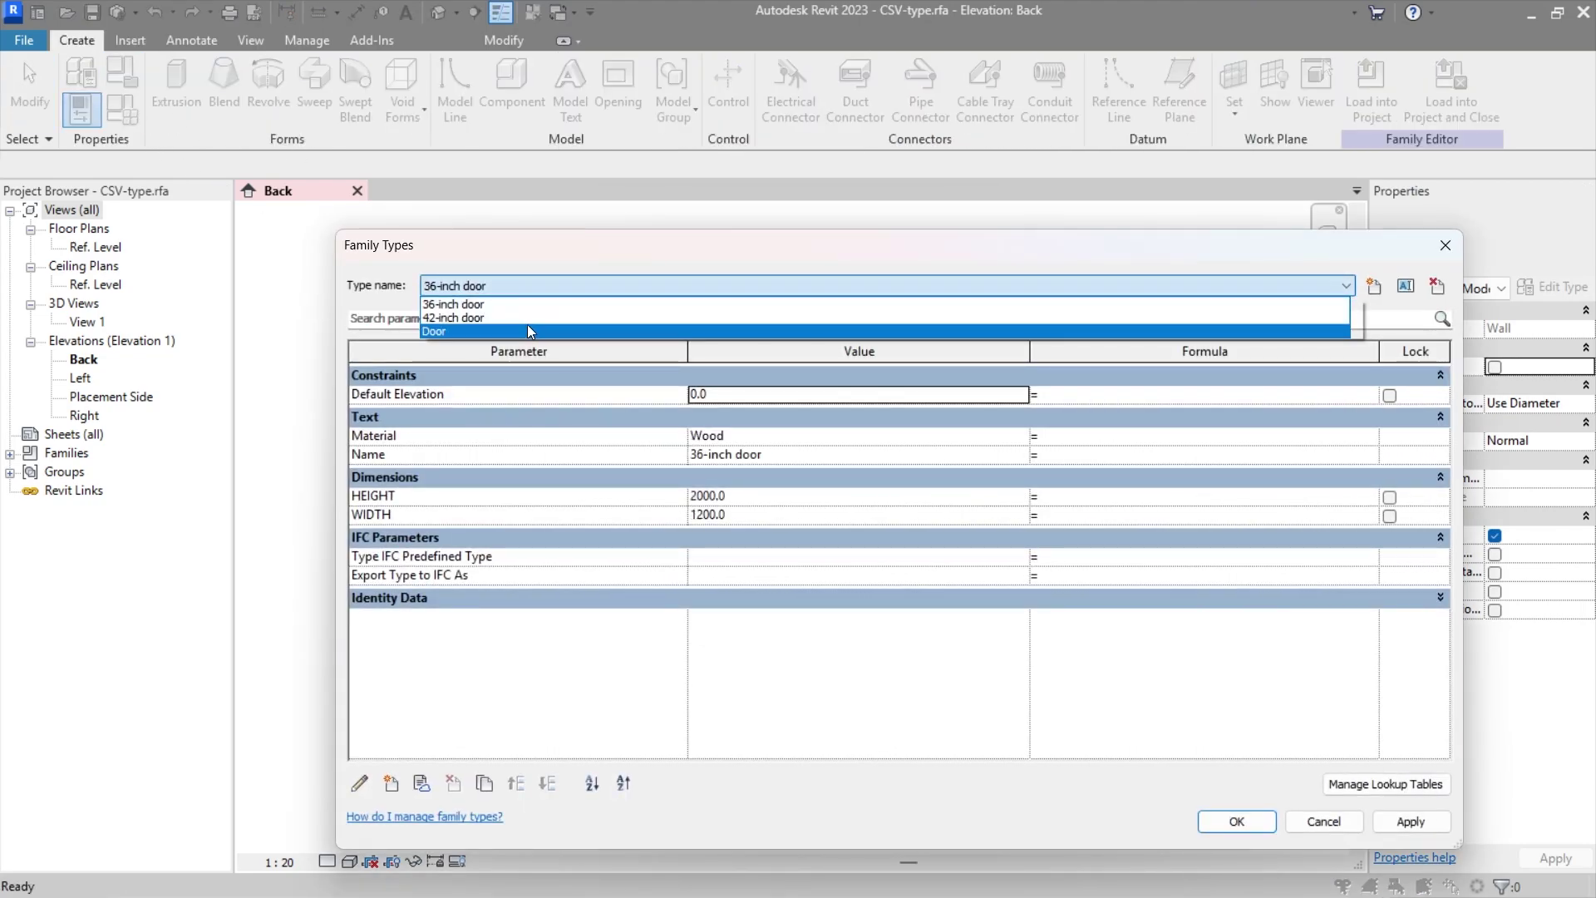
{"action": "left_click", "coordinate": [528, 329]}
{"action": "left_click", "coordinate": [530, 291]}
{"action": "left_click", "coordinate": [531, 318]}
{"action": "left_click", "coordinate": [531, 291]}
{"action": "left_click", "coordinate": [531, 305]}
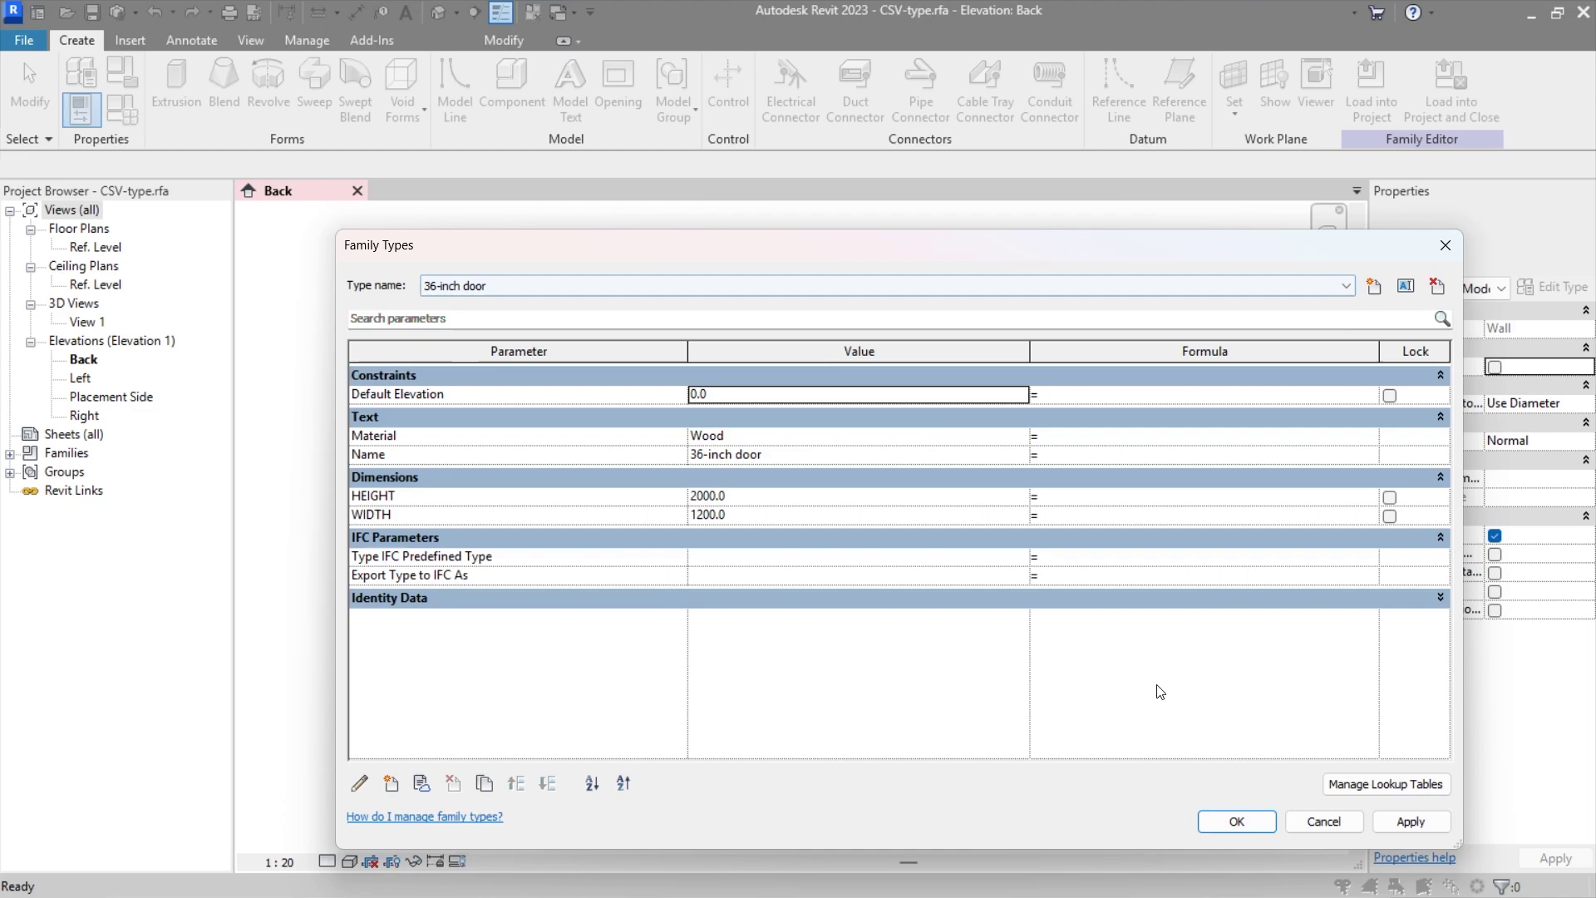
{"action": "left_click", "coordinate": [1236, 821]}
Step: Create a rectangular void extrusion in the Back elevation, bounded by the width and height reference planes and the reference level
{"action": "left_click", "coordinate": [176, 83]}
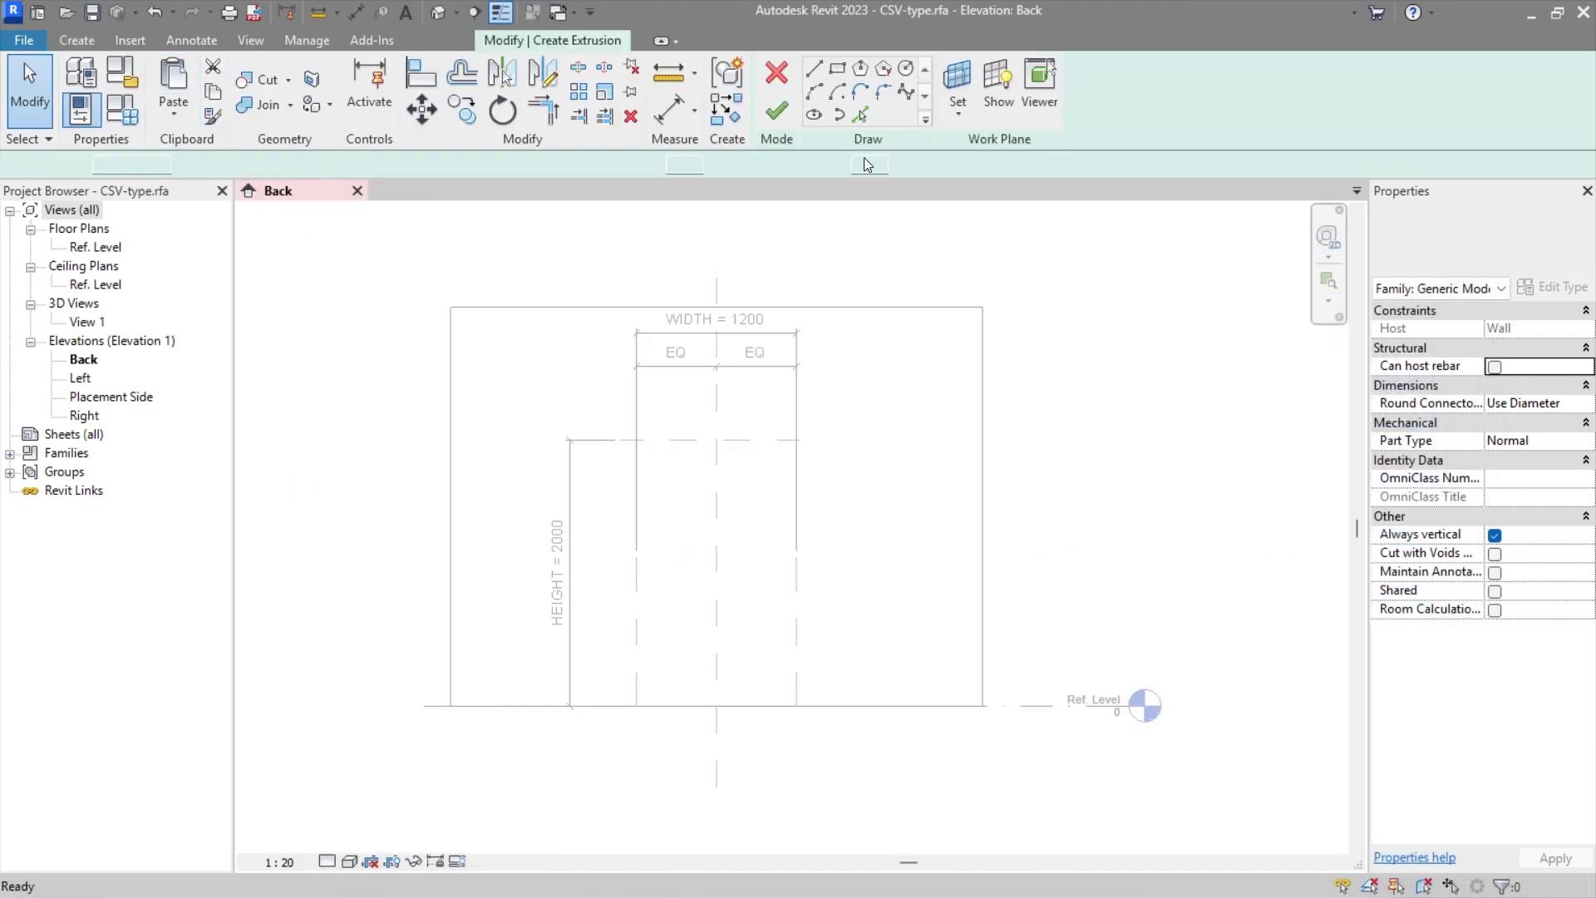
{"action": "left_click", "coordinate": [837, 68]}
{"action": "left_click", "coordinate": [636, 439]}
{"action": "left_click", "coordinate": [796, 705]}
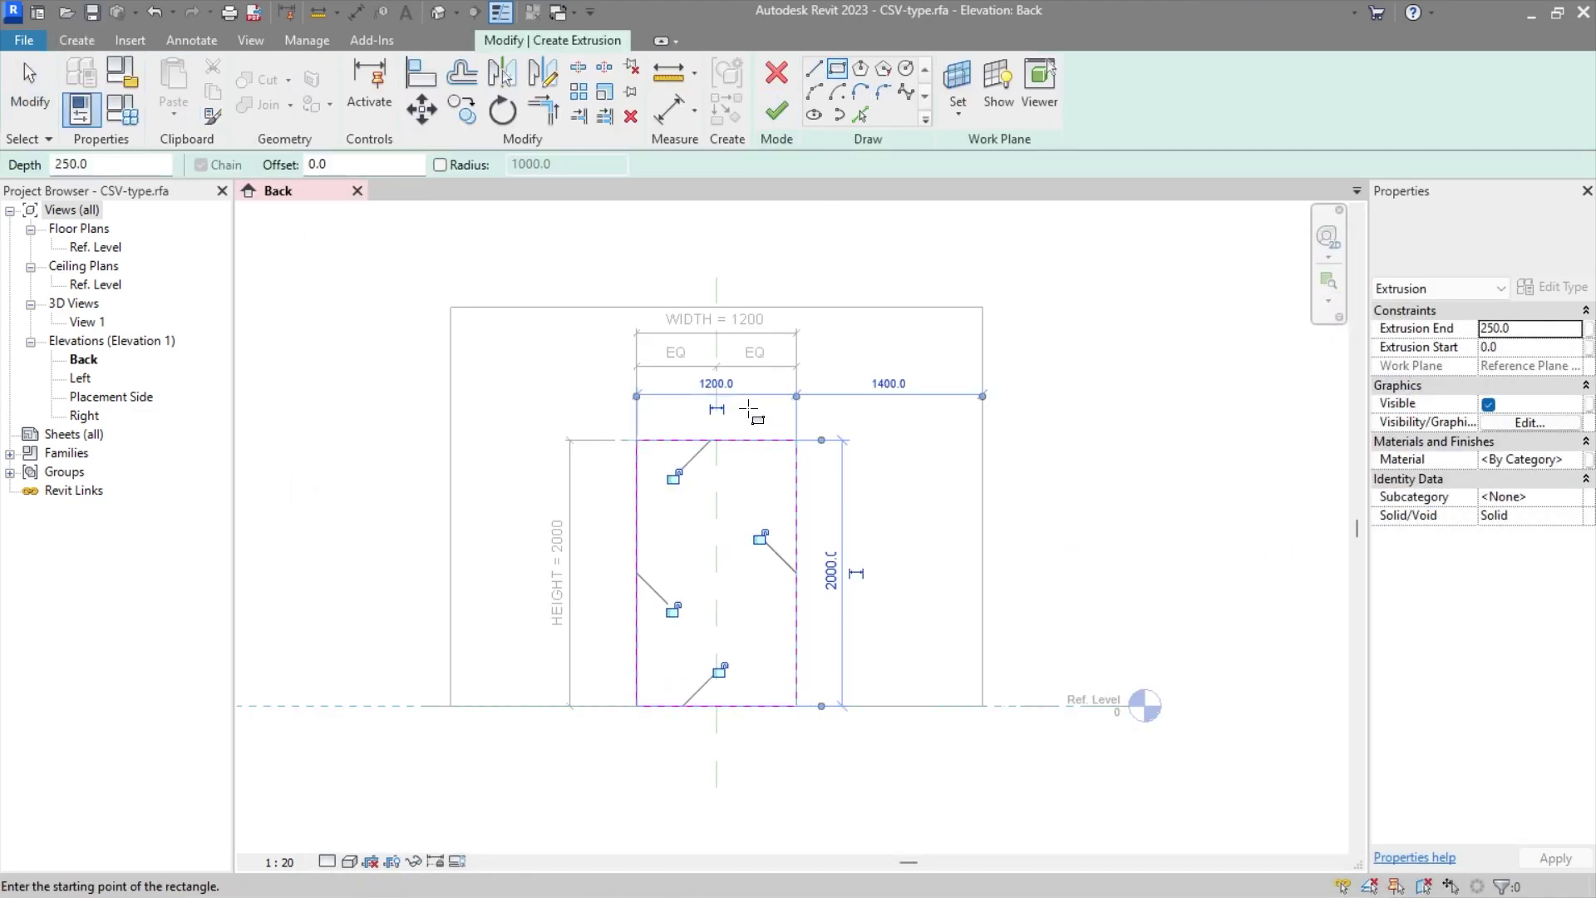
{"action": "left_click", "coordinate": [1578, 516]}
{"action": "left_click", "coordinate": [1529, 549]}
{"action": "left_click", "coordinate": [776, 111]}
Step: Cut the host wall with the void extrusion and inspect the door opening in the default 3D view
{"action": "left_click", "coordinate": [264, 80]}
{"action": "left_click", "coordinate": [836, 429]}
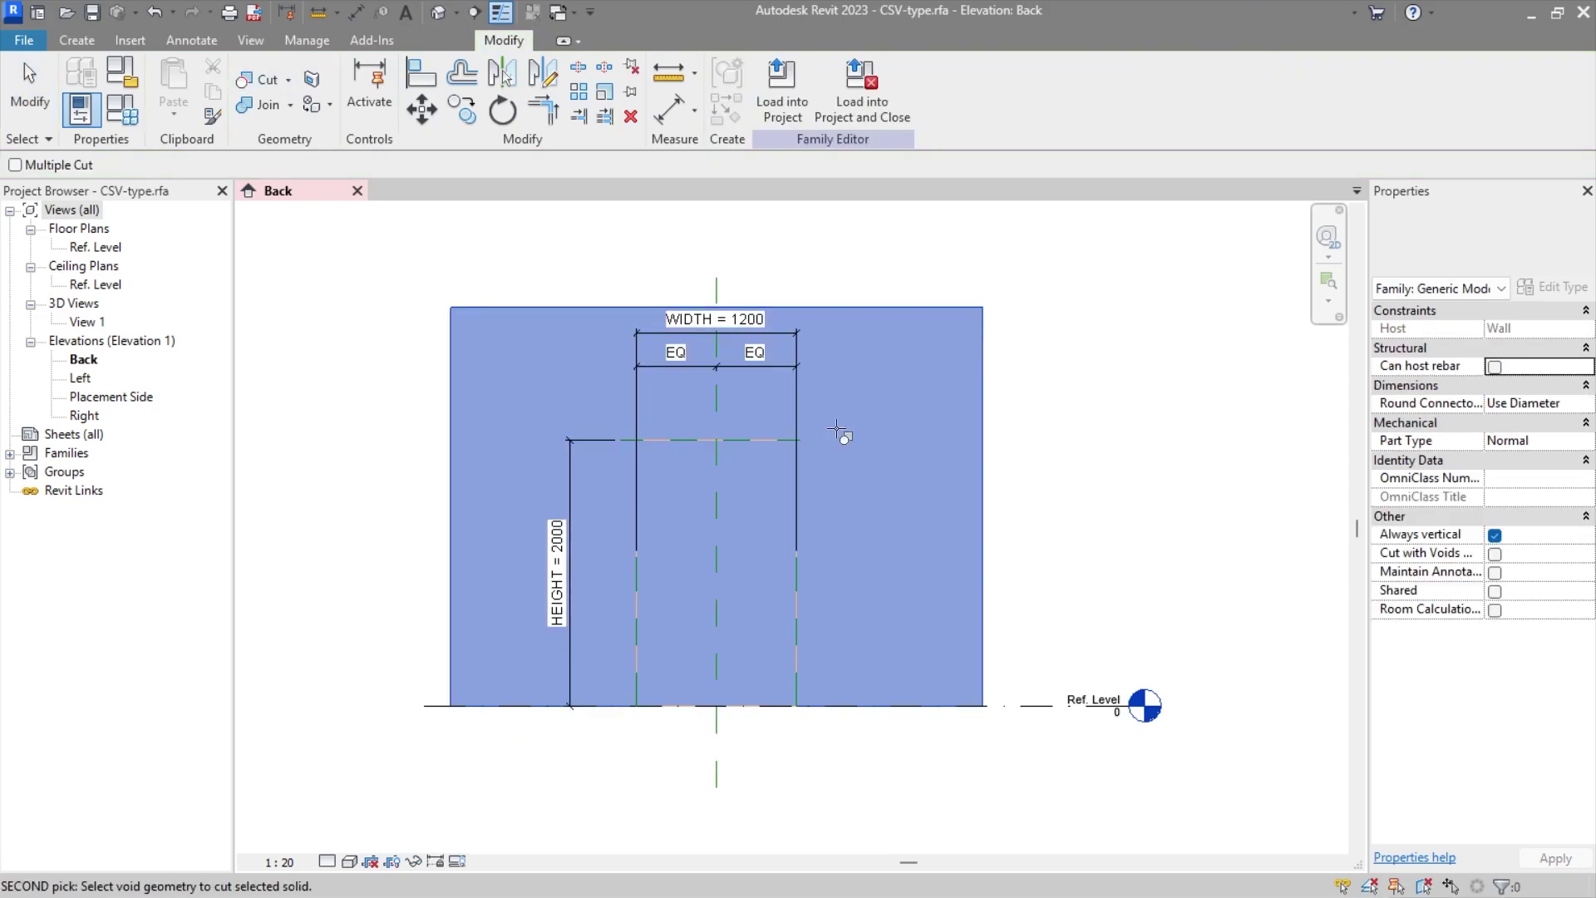
{"action": "left_click", "coordinate": [797, 477]}
{"action": "left_click", "coordinate": [438, 13]}
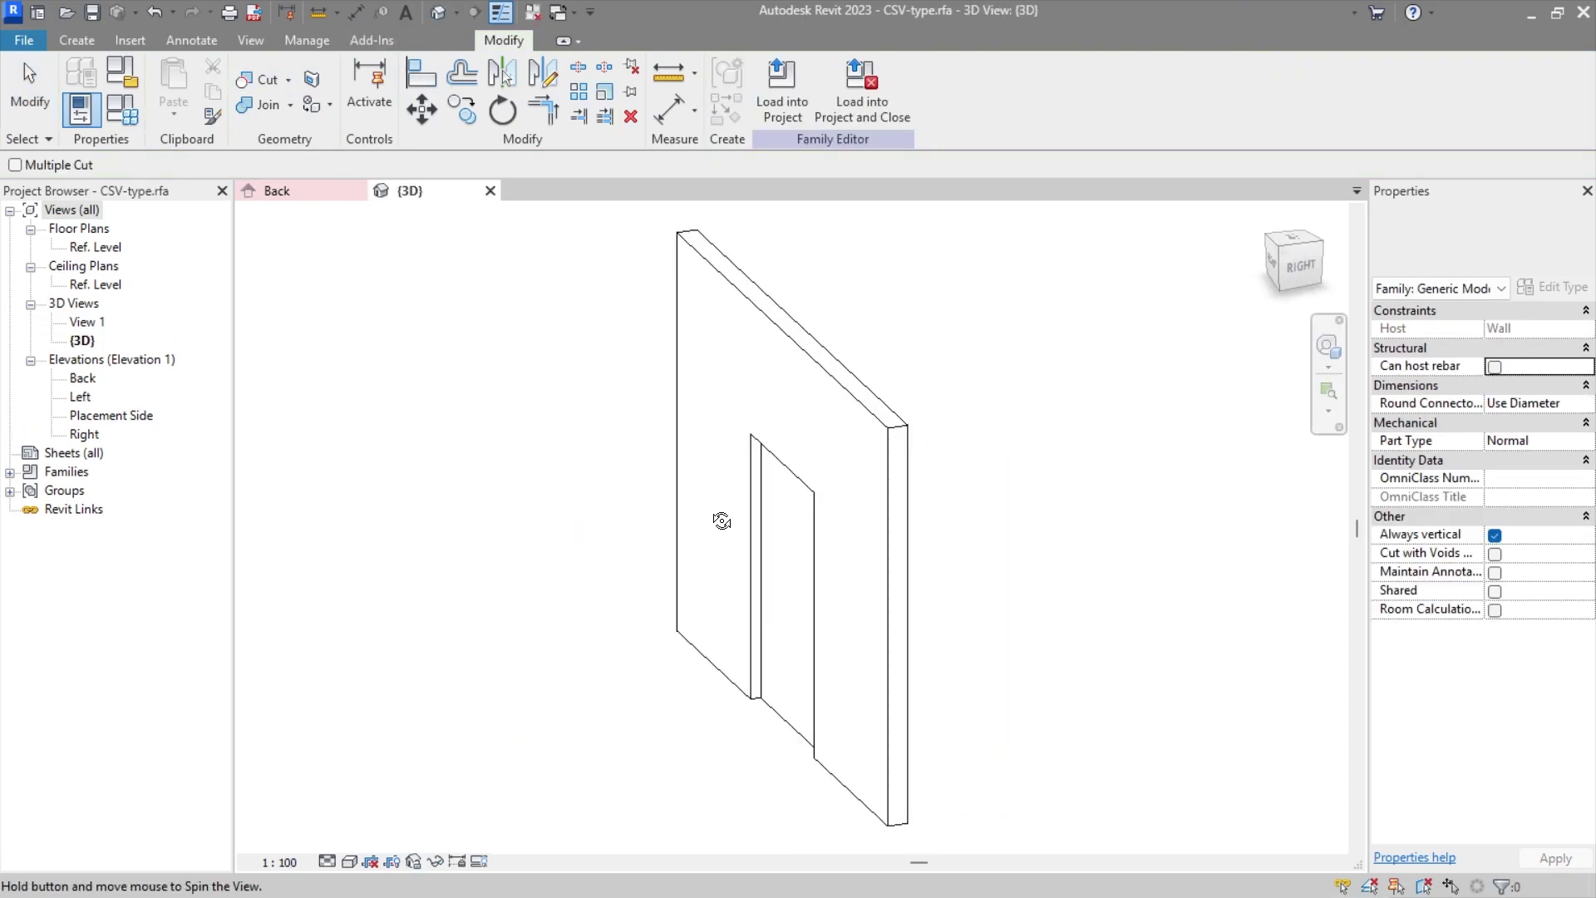
{"action": "left_click", "coordinate": [789, 500]}
{"action": "middle_click_drag", "start_coordinate": [791, 502], "coordinate": [706, 505], "text": "shift"}
{"action": "left_click_drag", "start_coordinate": [802, 596], "coordinate": [783, 596]}
{"action": "left_click", "coordinate": [841, 495]}
{"action": "left_click", "coordinate": [745, 569]}
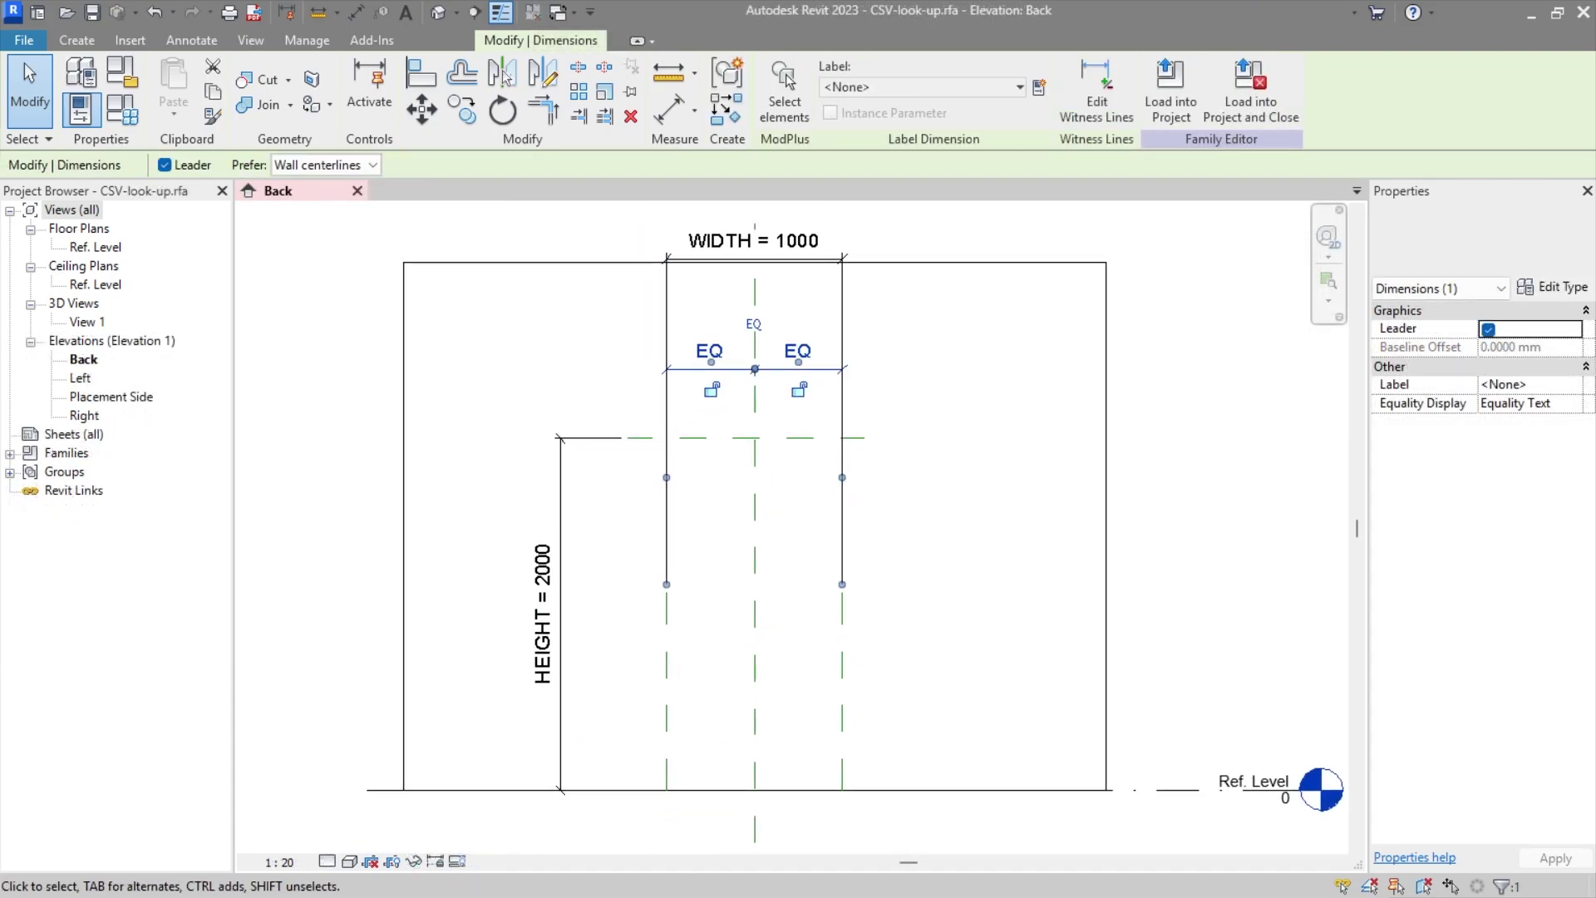
{"action": "left_click", "coordinate": [900, 561]}
{"action": "middle_click_drag", "start_coordinate": [870, 474], "coordinate": [899, 509]}
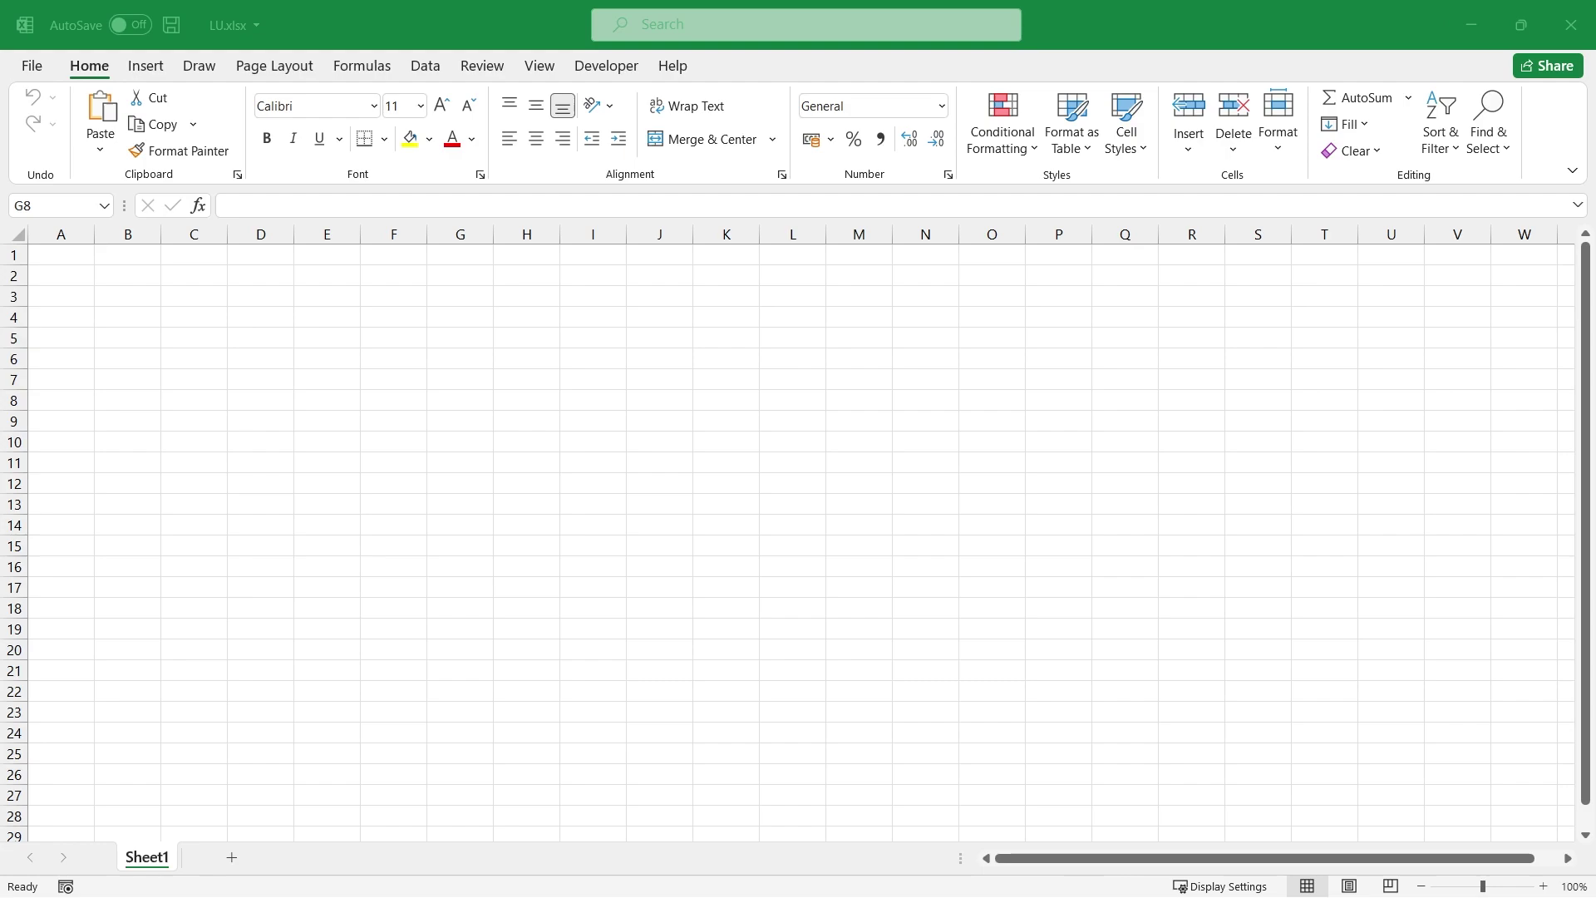
Step: In Excel, paste the catalog text into A1 of LU.xlsx and split it into columns using the comma delimiter
{"action": "left_click", "coordinate": [68, 259]}
{"action": "type", "text": ",WIDTH##LENGTH##MILLIMETERS,Name##OTHER##,Material##OTHER##,HEIGHT##LENGTH##MILLIMETERS,Default Elevation##LENGTH##MILLIMETERS Door,1000.000000000000,Door,Wood,2000.000000000000,0.000000000000 36-inch door,1200.000000000000,36-inch door,Wood,2000.000000000000,0.000000000000 42-inch door,2000.000000000000,42-inch door,Steel,3000.000000000000,0.000000000000"}
{"action": "left_click", "coordinate": [145, 67]}
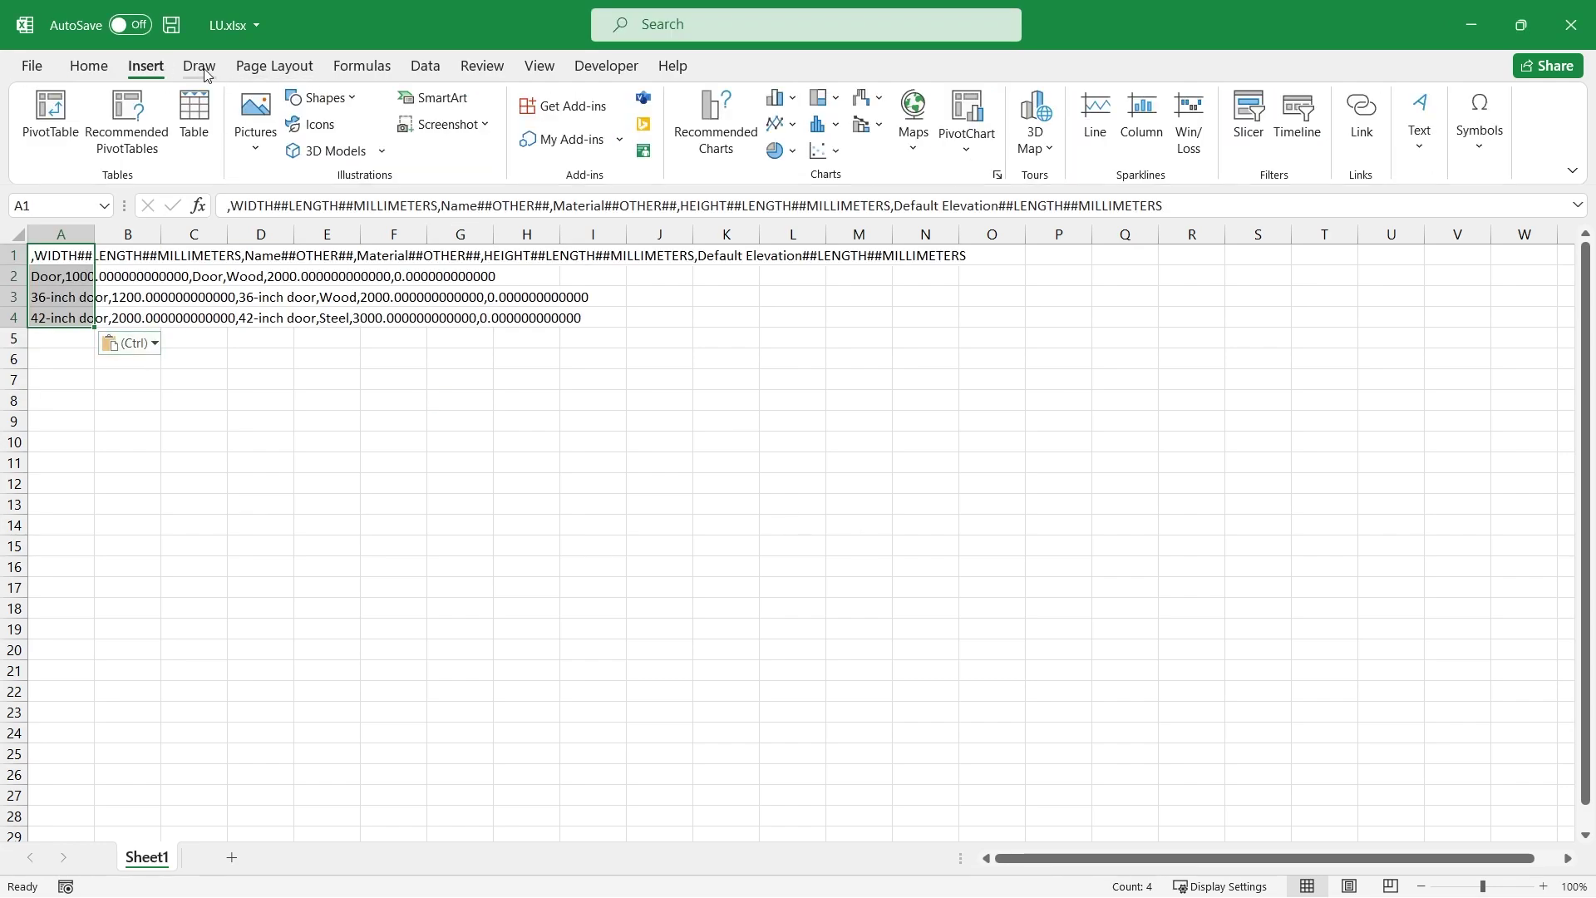
{"action": "left_click", "coordinate": [89, 66]}
{"action": "left_click", "coordinate": [424, 66]}
{"action": "left_click", "coordinate": [846, 125]}
{"action": "left_click", "coordinate": [985, 843]}
{"action": "left_click", "coordinate": [617, 583]}
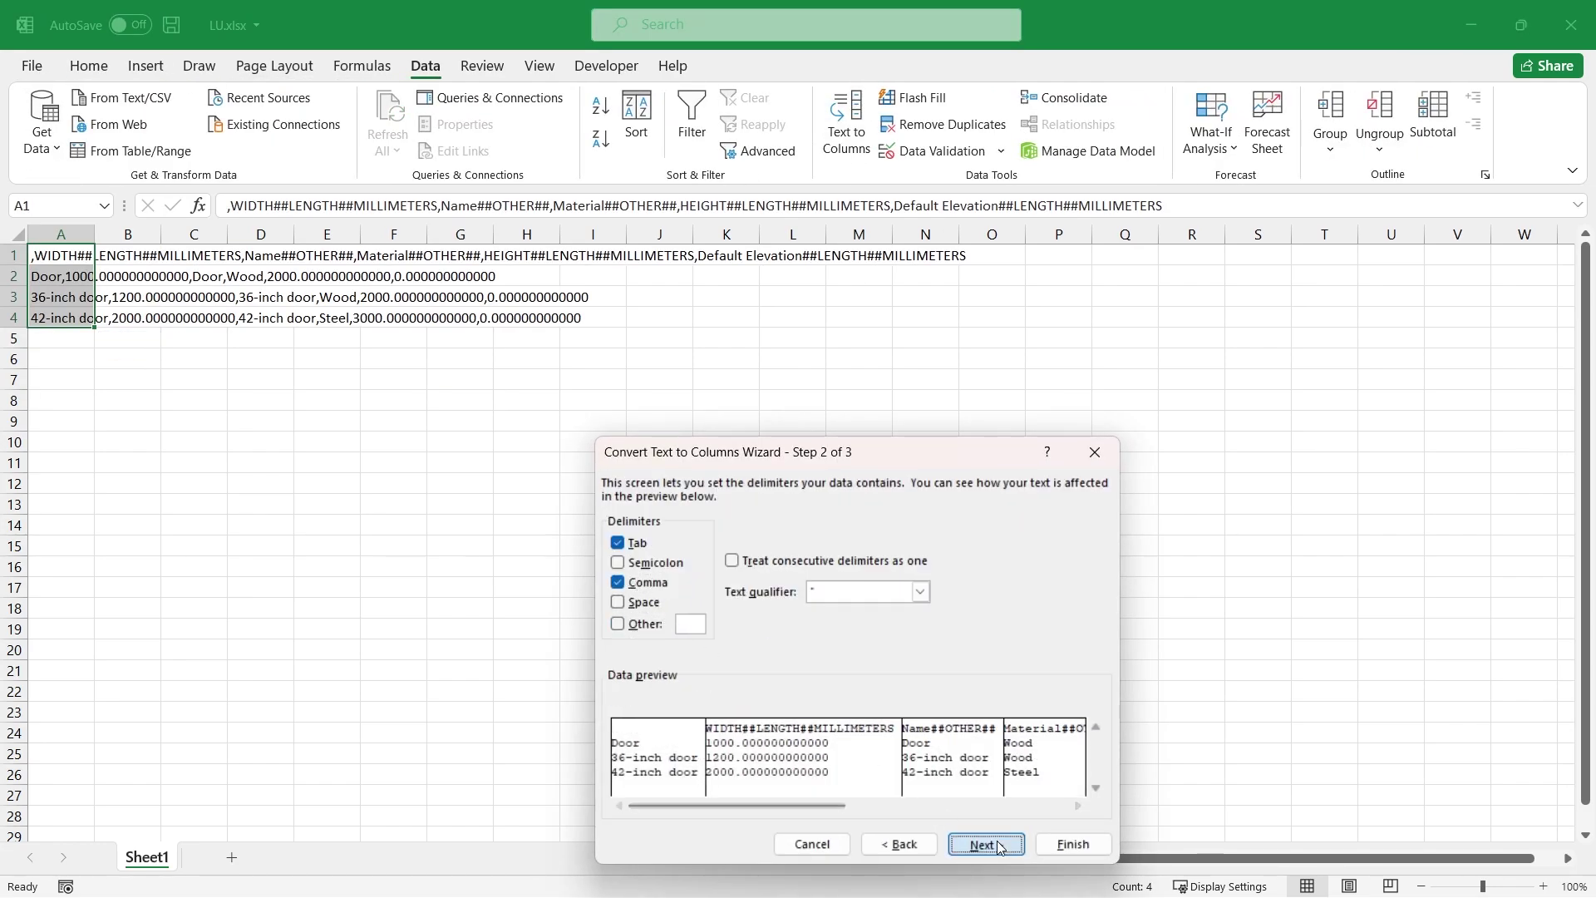
{"action": "left_click", "coordinate": [995, 845]}
{"action": "left_click", "coordinate": [1072, 844]}
Step: Fit the data columns to their contents and clear the Default Elevation column F
{"action": "left_click_drag", "start_coordinate": [127, 234], "coordinate": [421, 239]}
{"action": "double_click", "coordinate": [161, 235]}
{"action": "left_click", "coordinate": [716, 477]}
{"action": "left_click", "coordinate": [819, 234]}
{"action": "key", "text": "Delete"}
Step: Set the widths in B2, B3 and B4 to 1.000, 1.200 and 2.000
{"action": "left_click", "coordinate": [241, 276]}
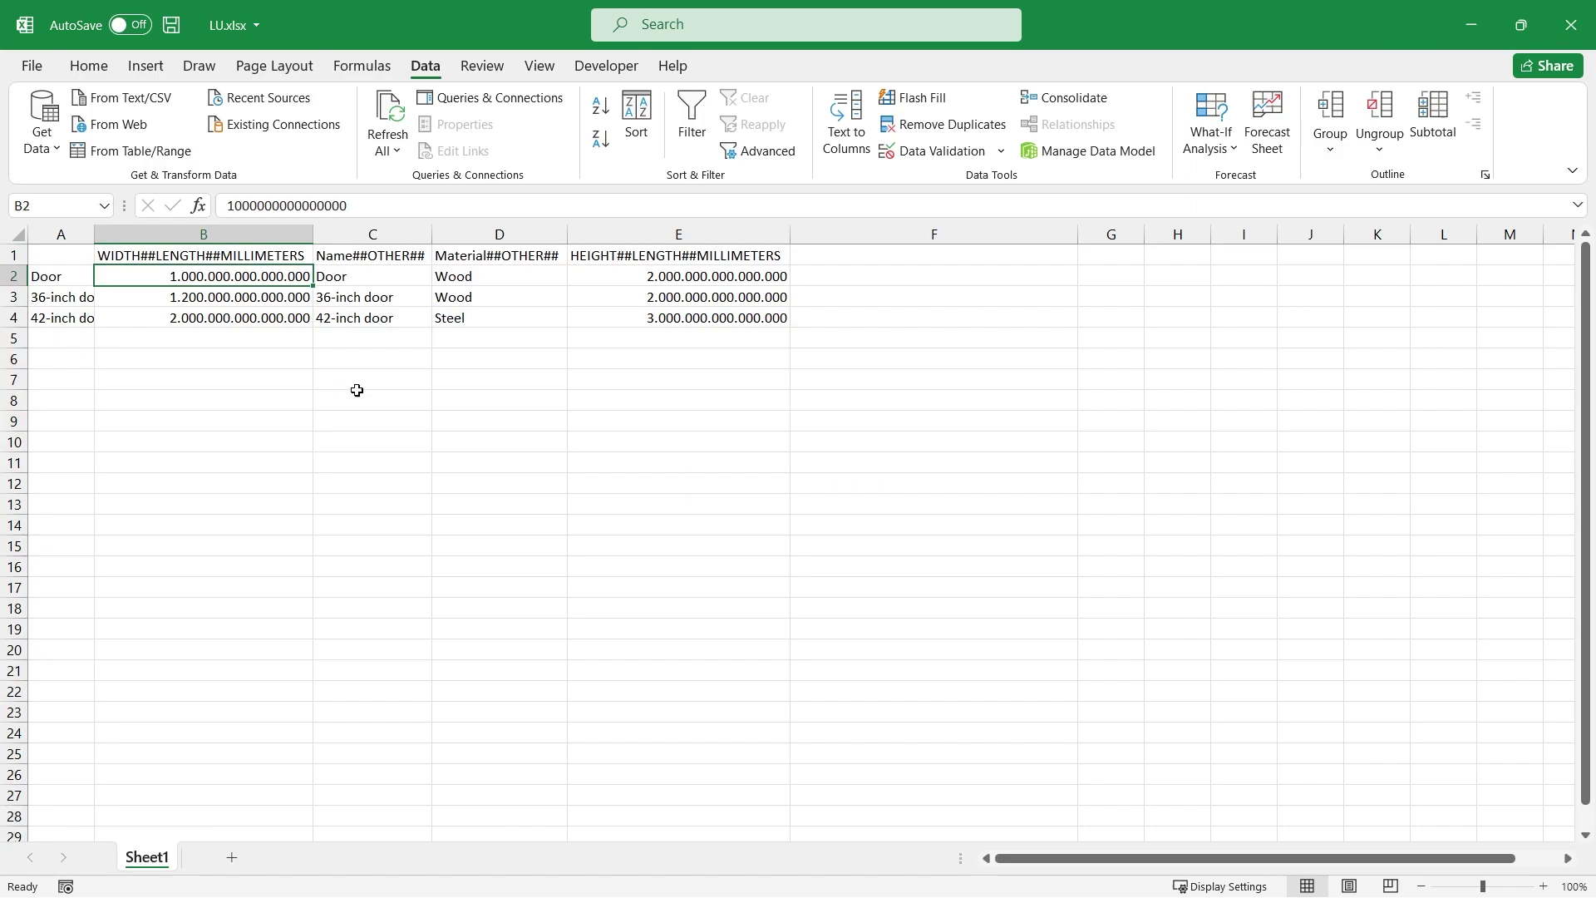
{"action": "type", "text": "1.000"}
{"action": "key", "text": "Return"}
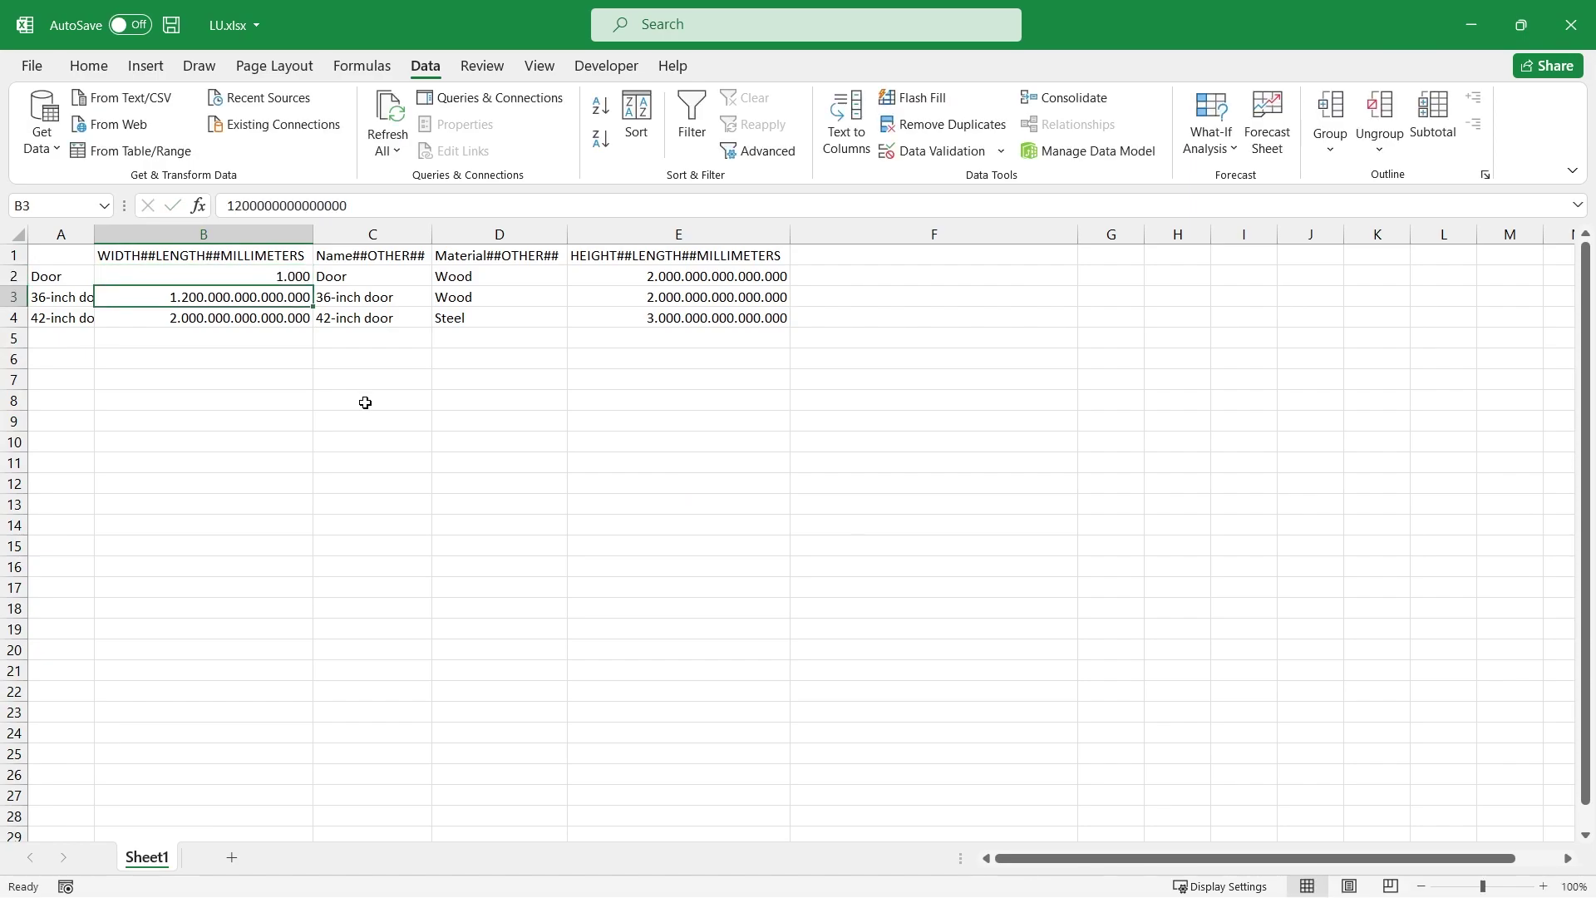
{"action": "type", "text": "1.200"}
{"action": "key", "text": "Return"}
{"action": "type", "text": "2.000"}
{"action": "key", "text": "Return"}
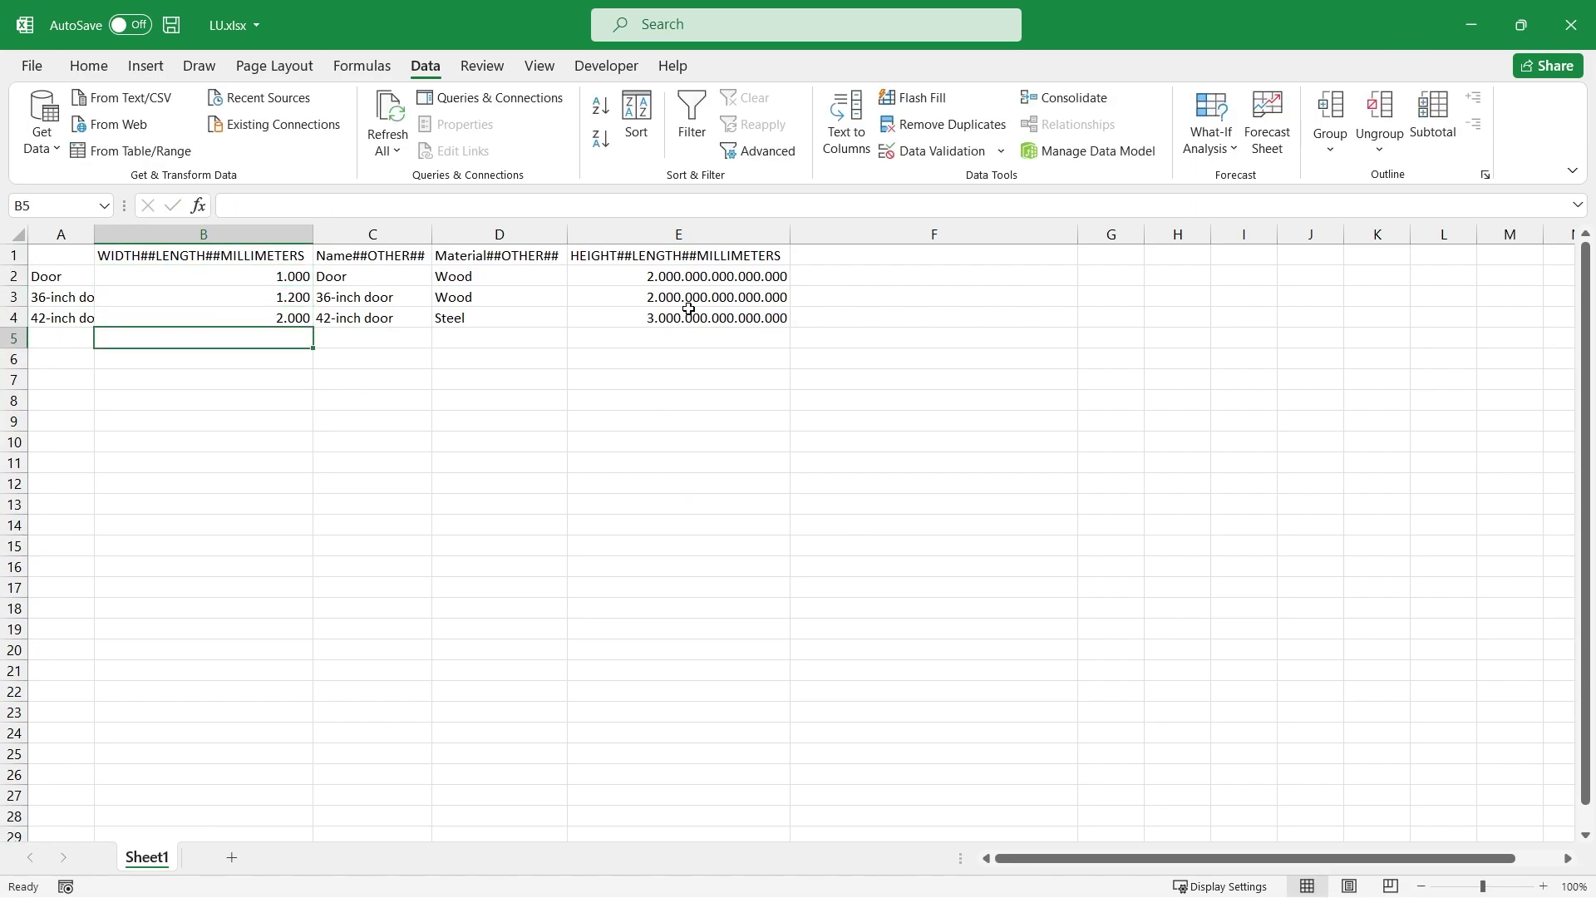
Step: Set the heights in E2, E3 and E4 to 2.000, 2.000 and 3.000
{"action": "left_click", "coordinate": [690, 278]}
{"action": "type", "text": "2.000"}
{"action": "key", "text": "Return"}
{"action": "type", "text": "2.000"}
{"action": "key", "text": "Return"}
{"action": "type", "text": "3.000"}
{"action": "key", "text": "Return"}
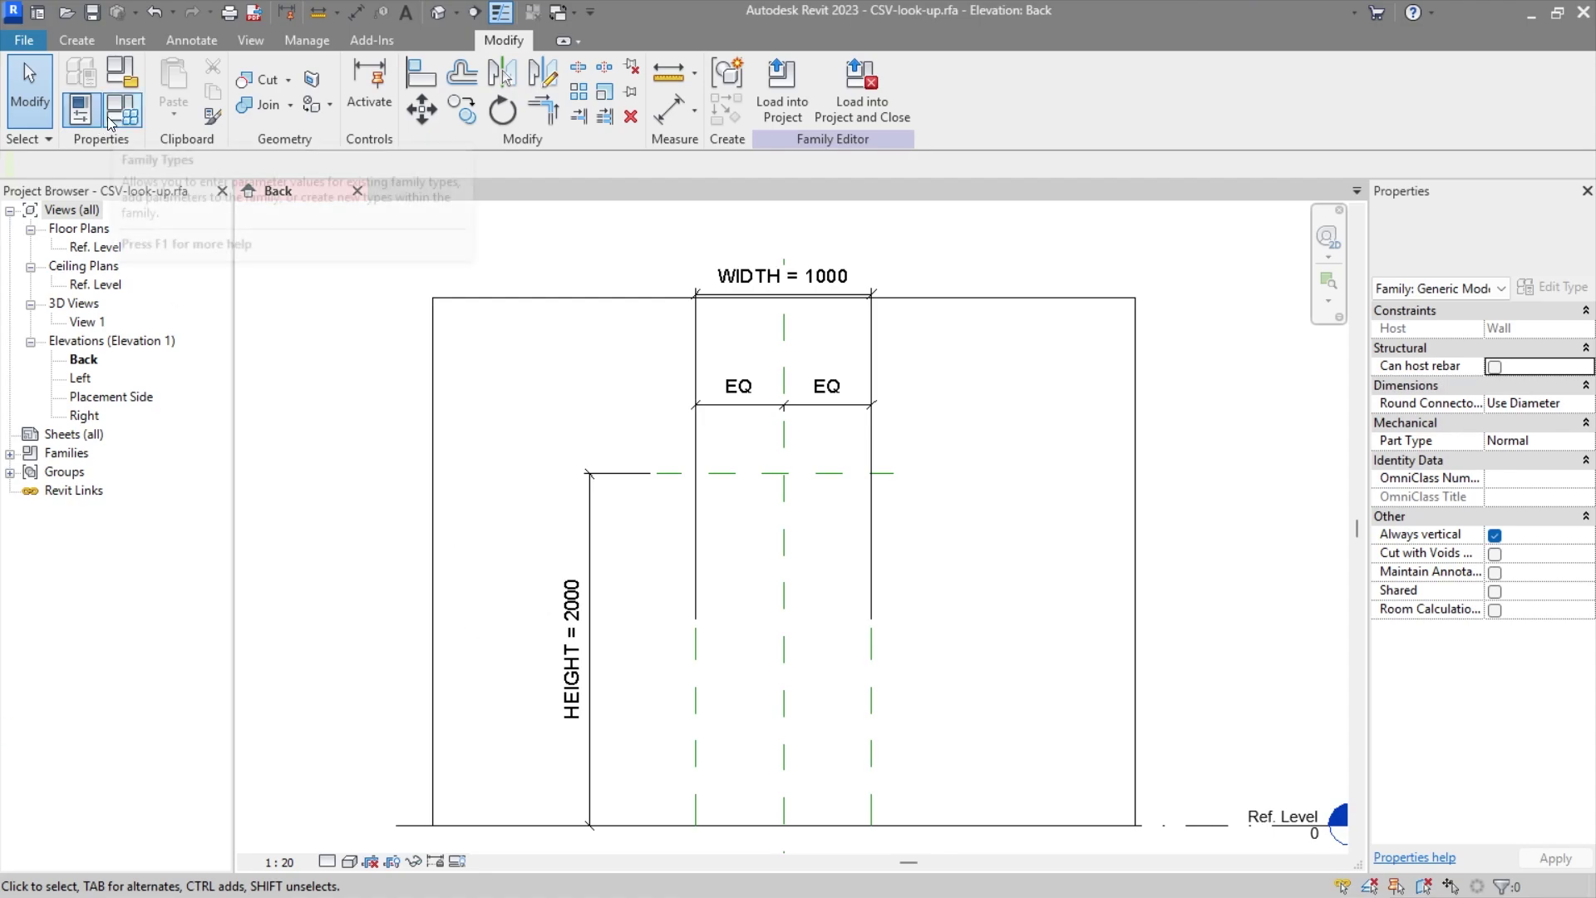
Step: In Revit, add an instance text parameter named LU to the family types of CSV-look-up.rfa
{"action": "left_click", "coordinate": [122, 109]}
{"action": "left_click", "coordinate": [390, 782]}
{"action": "left_click", "coordinate": [852, 471]}
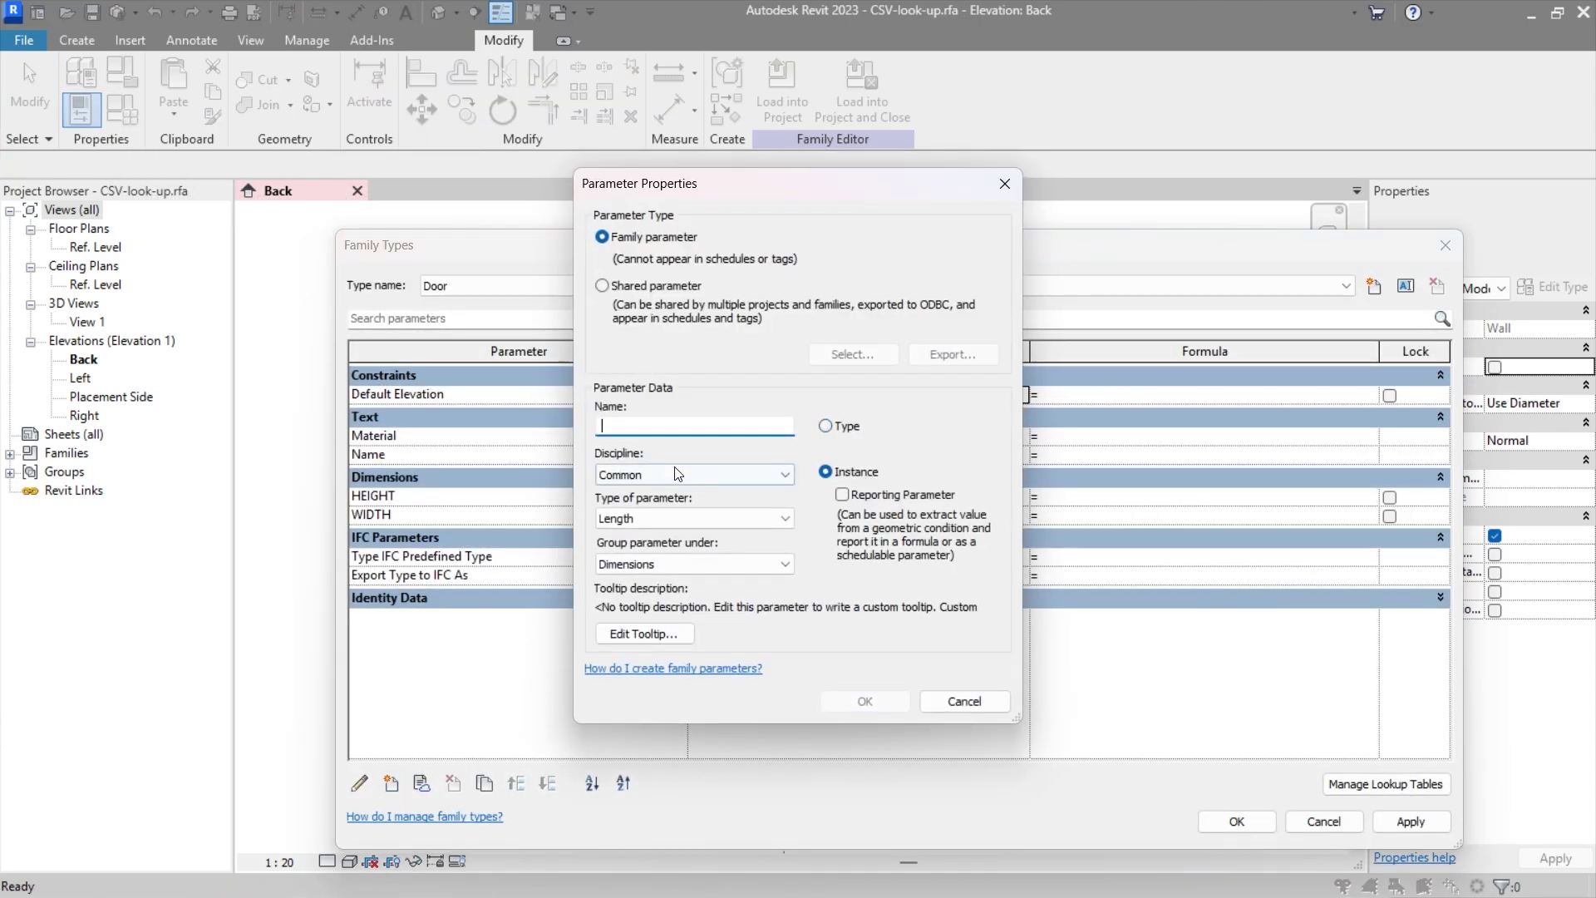
{"action": "left_click", "coordinate": [695, 517]}
{"action": "left_click", "coordinate": [632, 533]}
{"action": "left_click", "coordinate": [657, 428]}
{"action": "type", "text": "LU"}
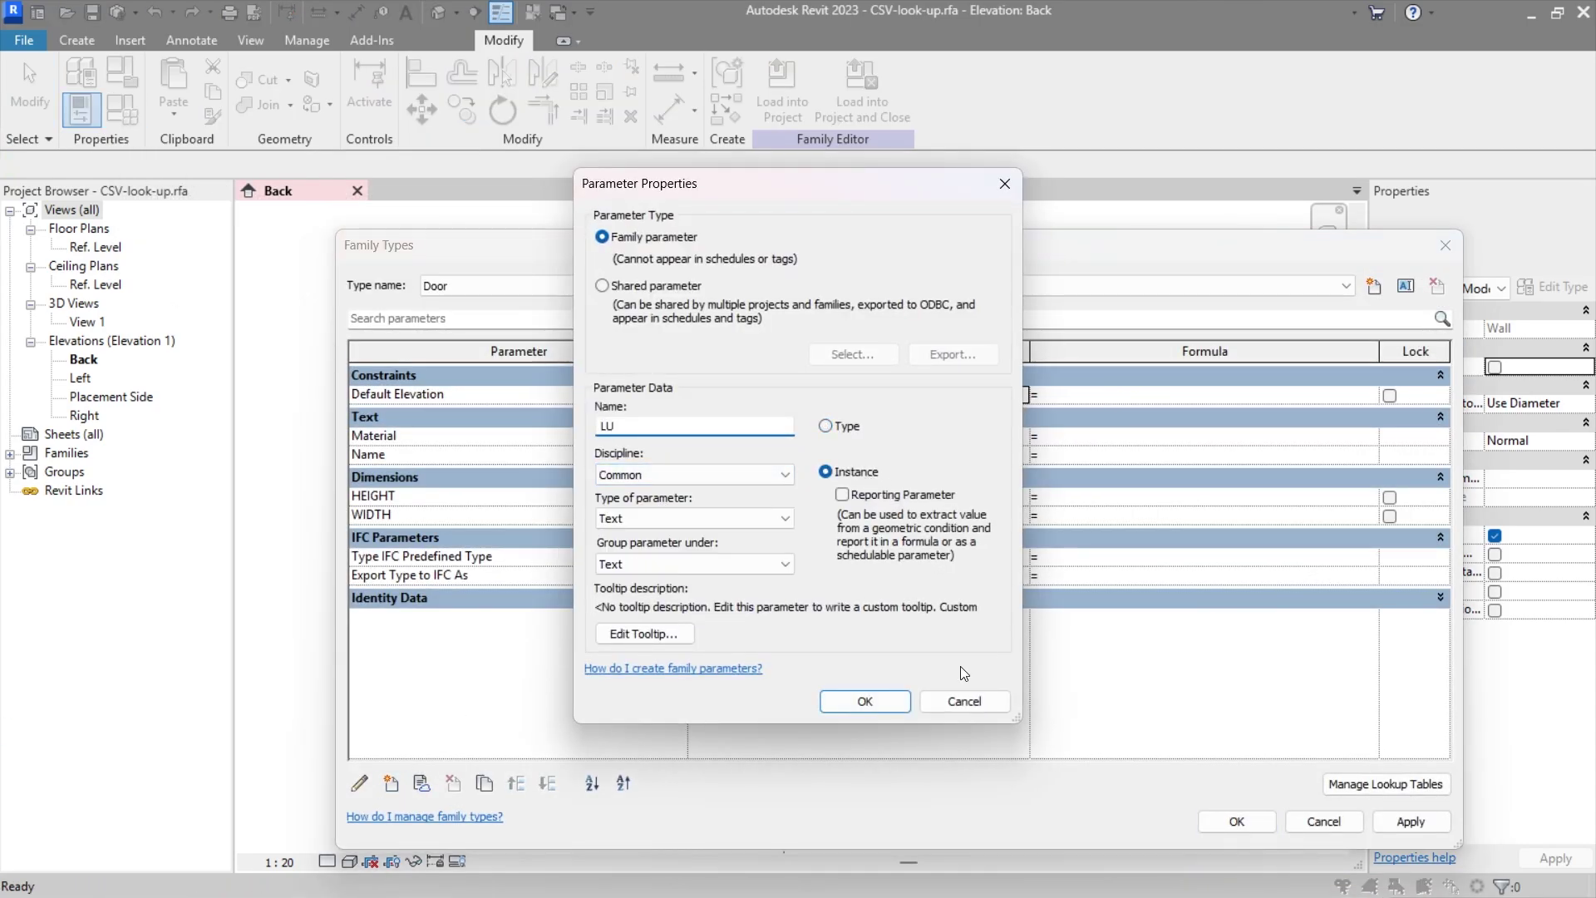
{"action": "left_click", "coordinate": [864, 701]}
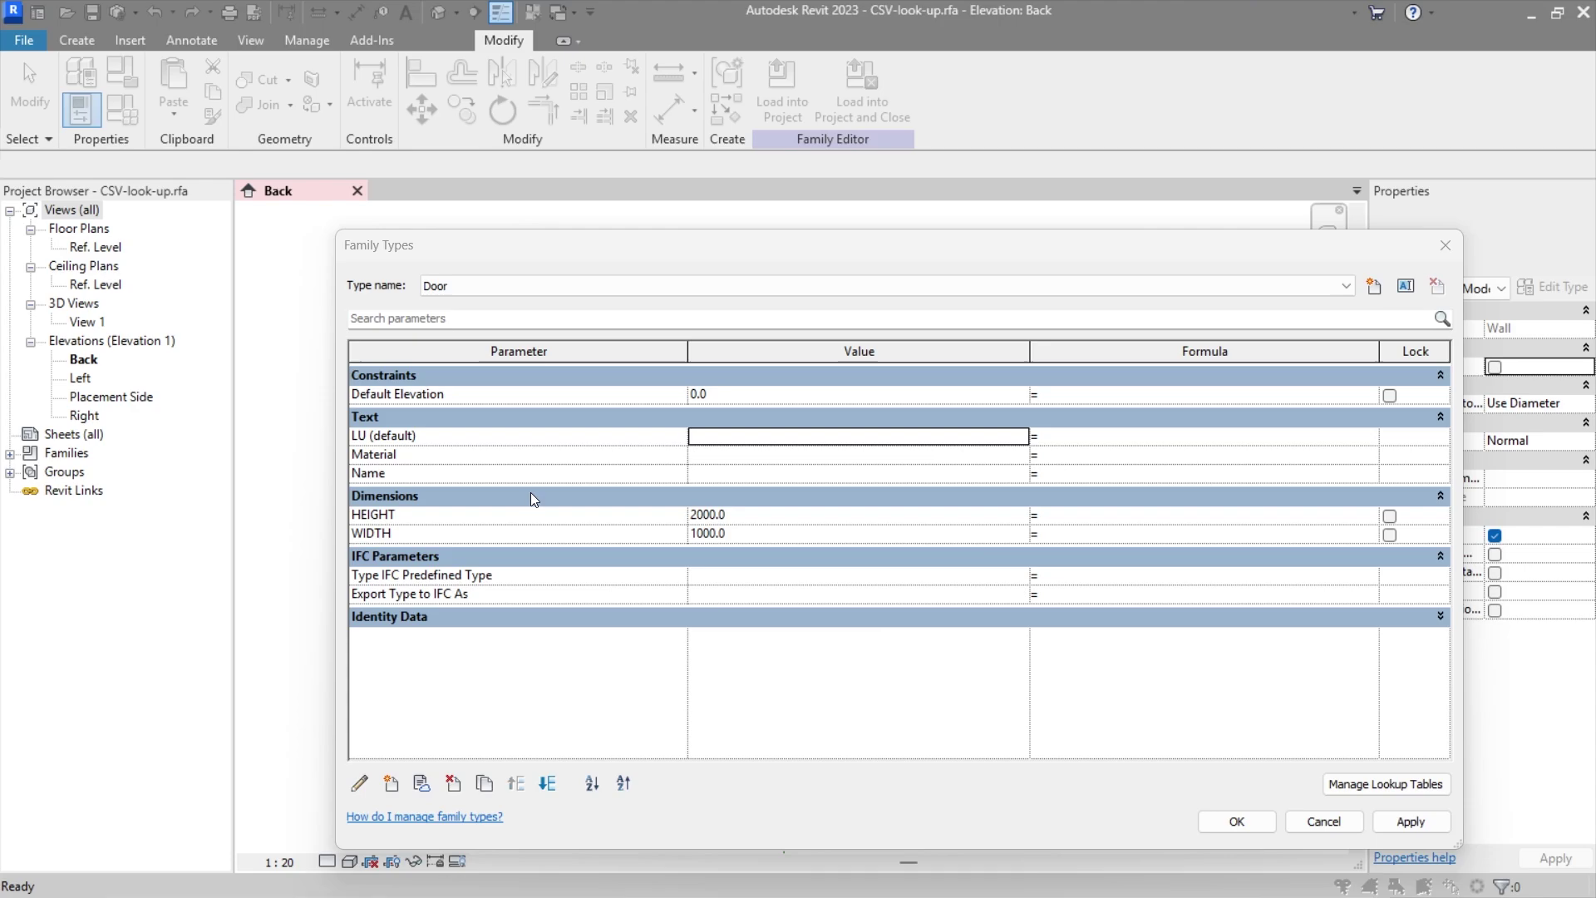
Step: Change the Material and Name text parameters from type to instance parameters
{"action": "left_click", "coordinate": [498, 454]}
{"action": "left_click", "coordinate": [359, 782]}
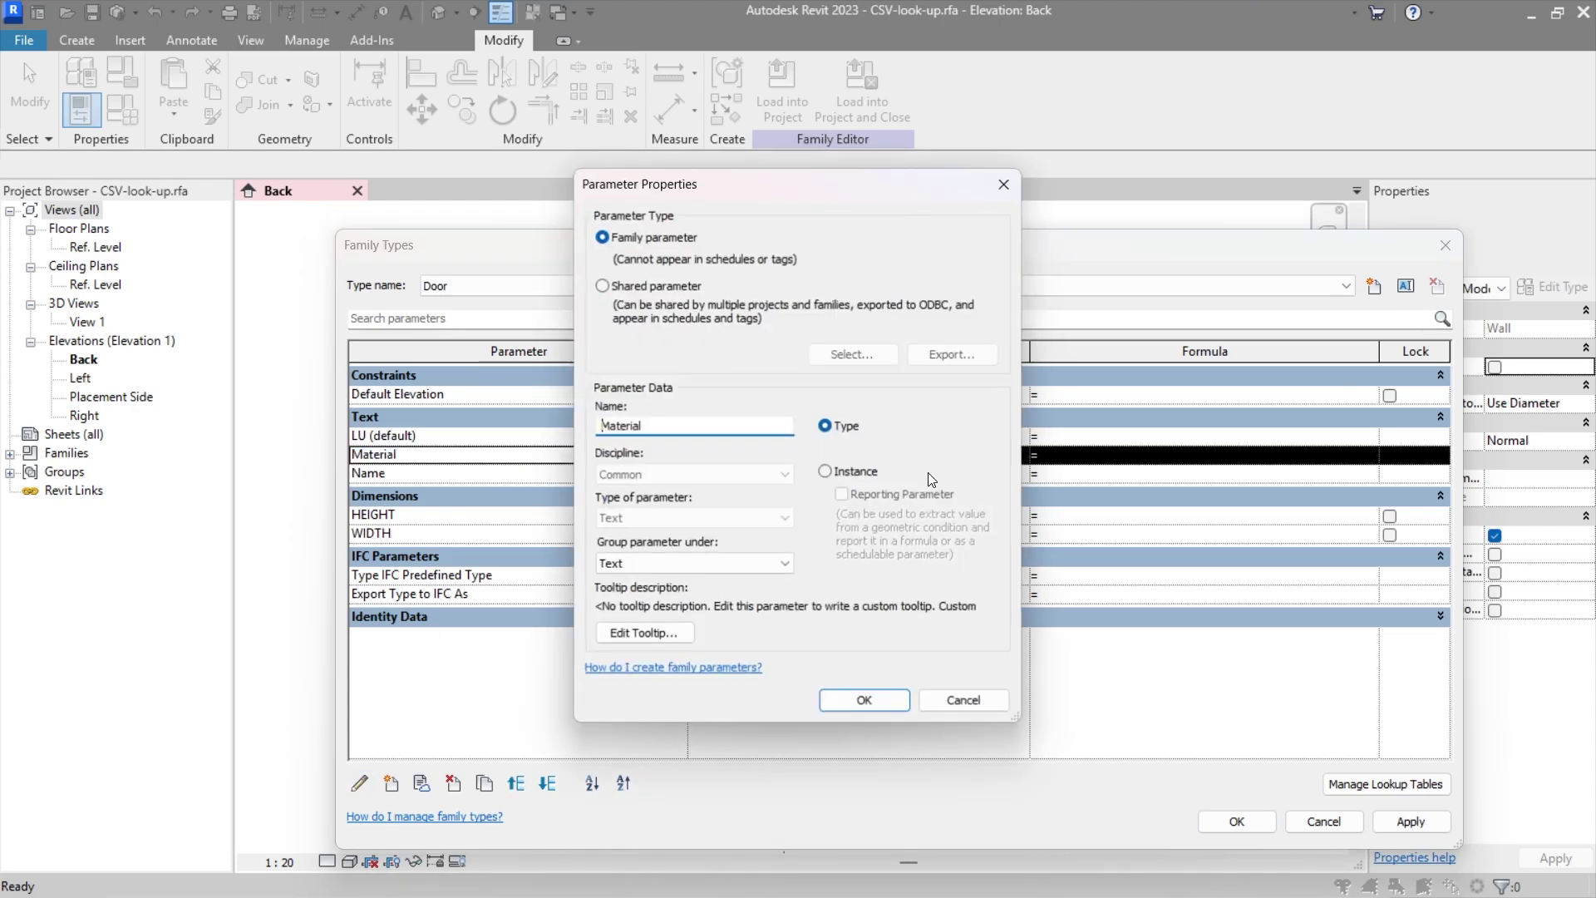
{"action": "left_click", "coordinate": [864, 701]}
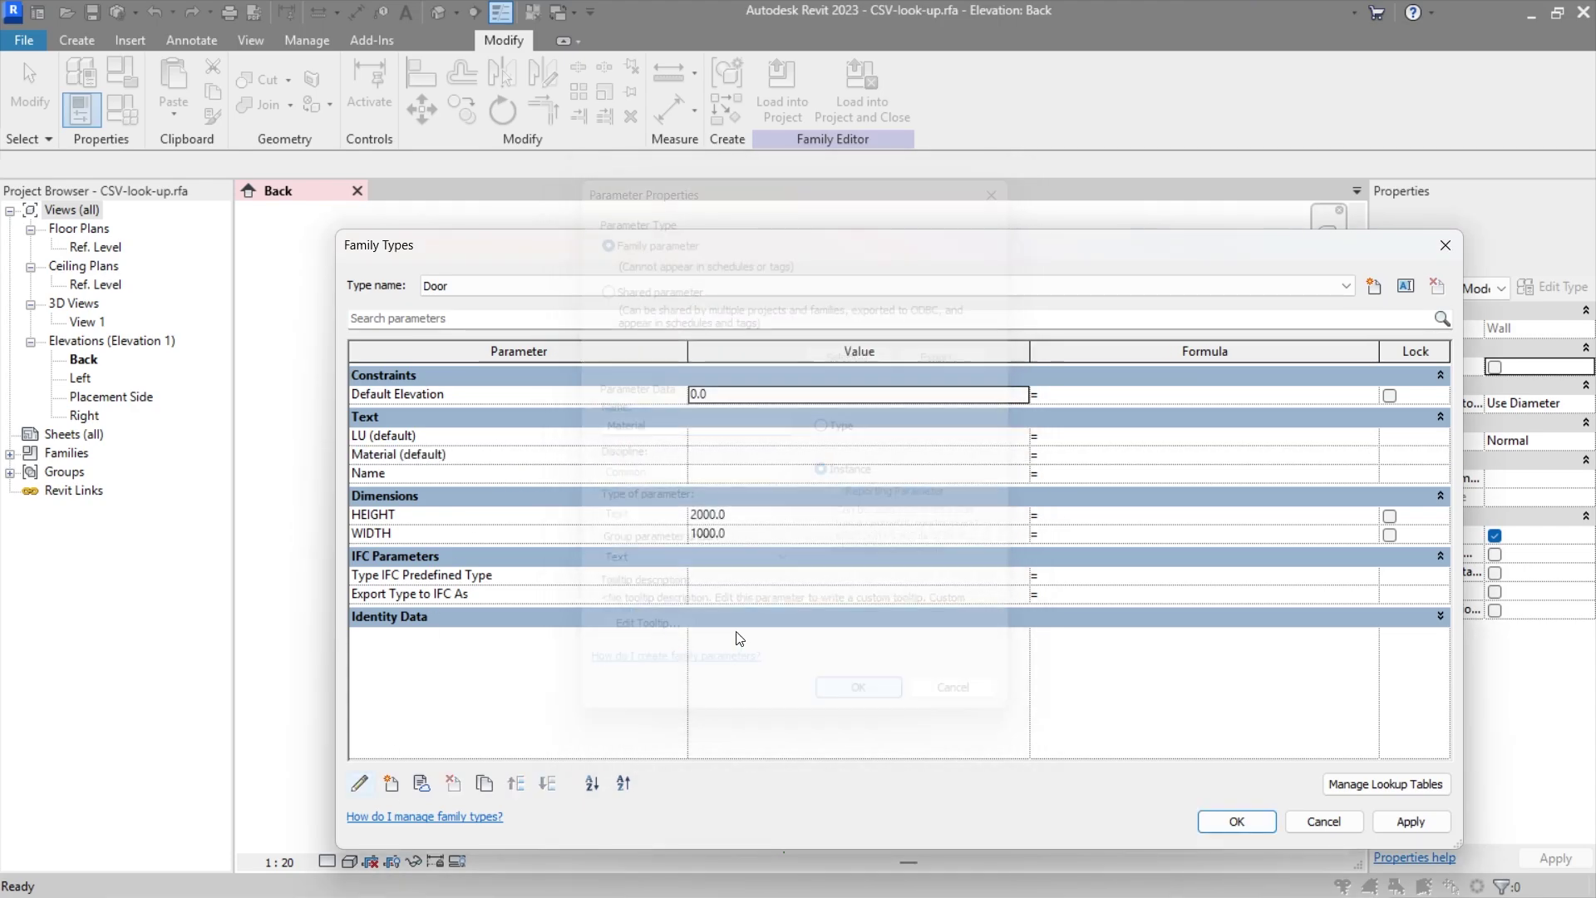
{"action": "left_click", "coordinate": [489, 473]}
{"action": "left_click", "coordinate": [362, 782]}
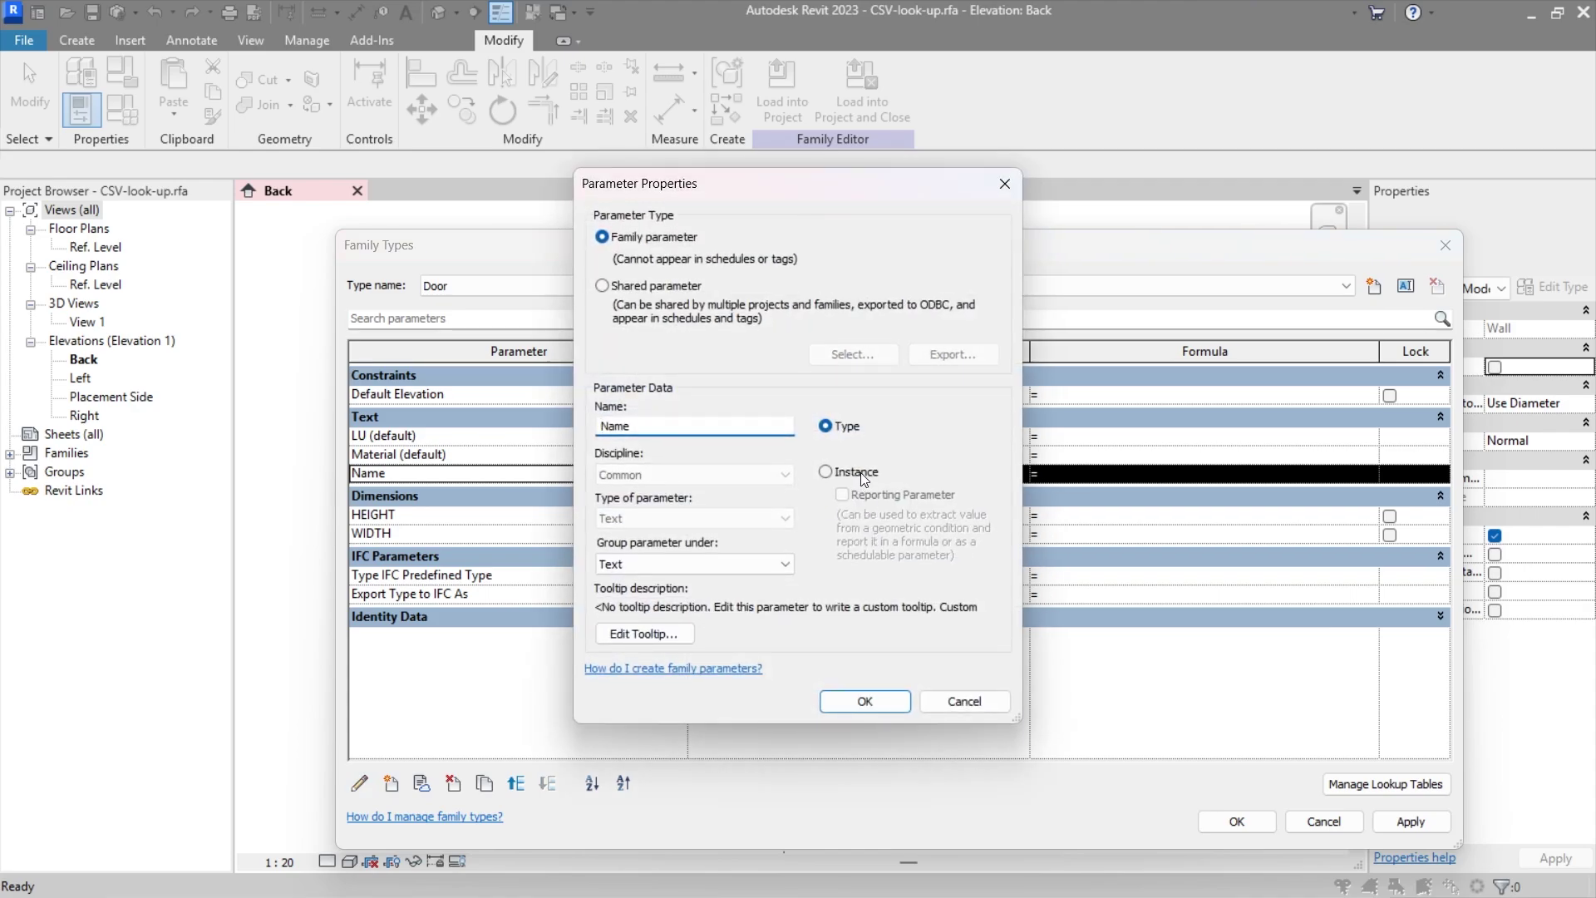
{"action": "left_click", "coordinate": [825, 471]}
{"action": "left_click", "coordinate": [868, 700]}
Step: Change the HEIGHT and WIDTH dimension parameters to instance parameters and apply the changes
{"action": "left_click", "coordinate": [466, 514]}
{"action": "left_click", "coordinate": [359, 782]}
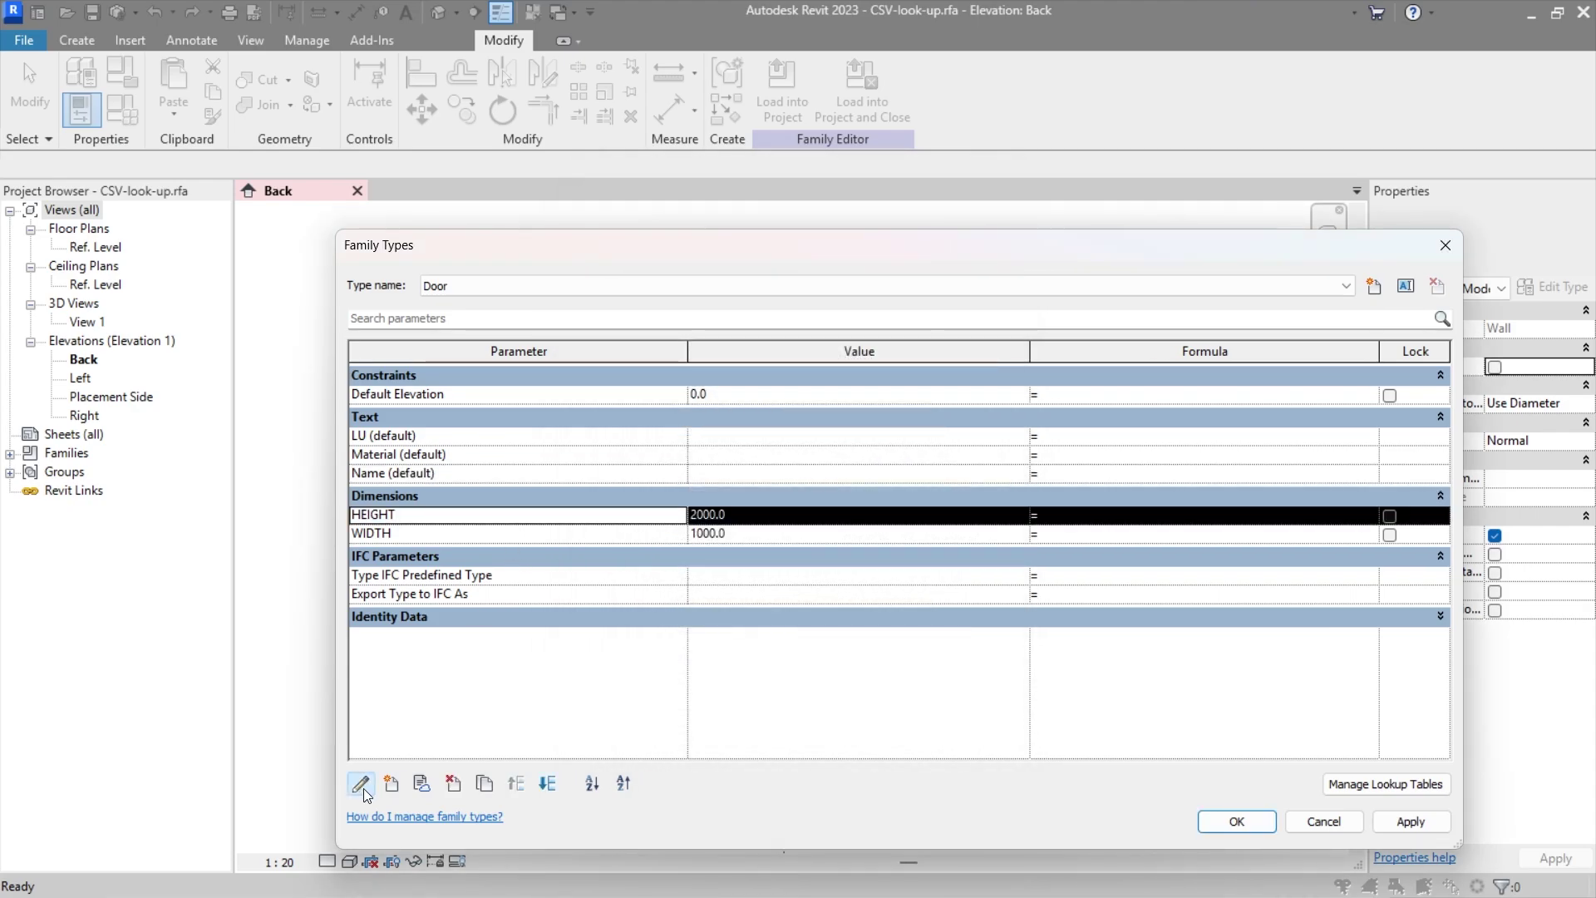
{"action": "left_click", "coordinate": [825, 472]}
{"action": "left_click", "coordinate": [865, 700]}
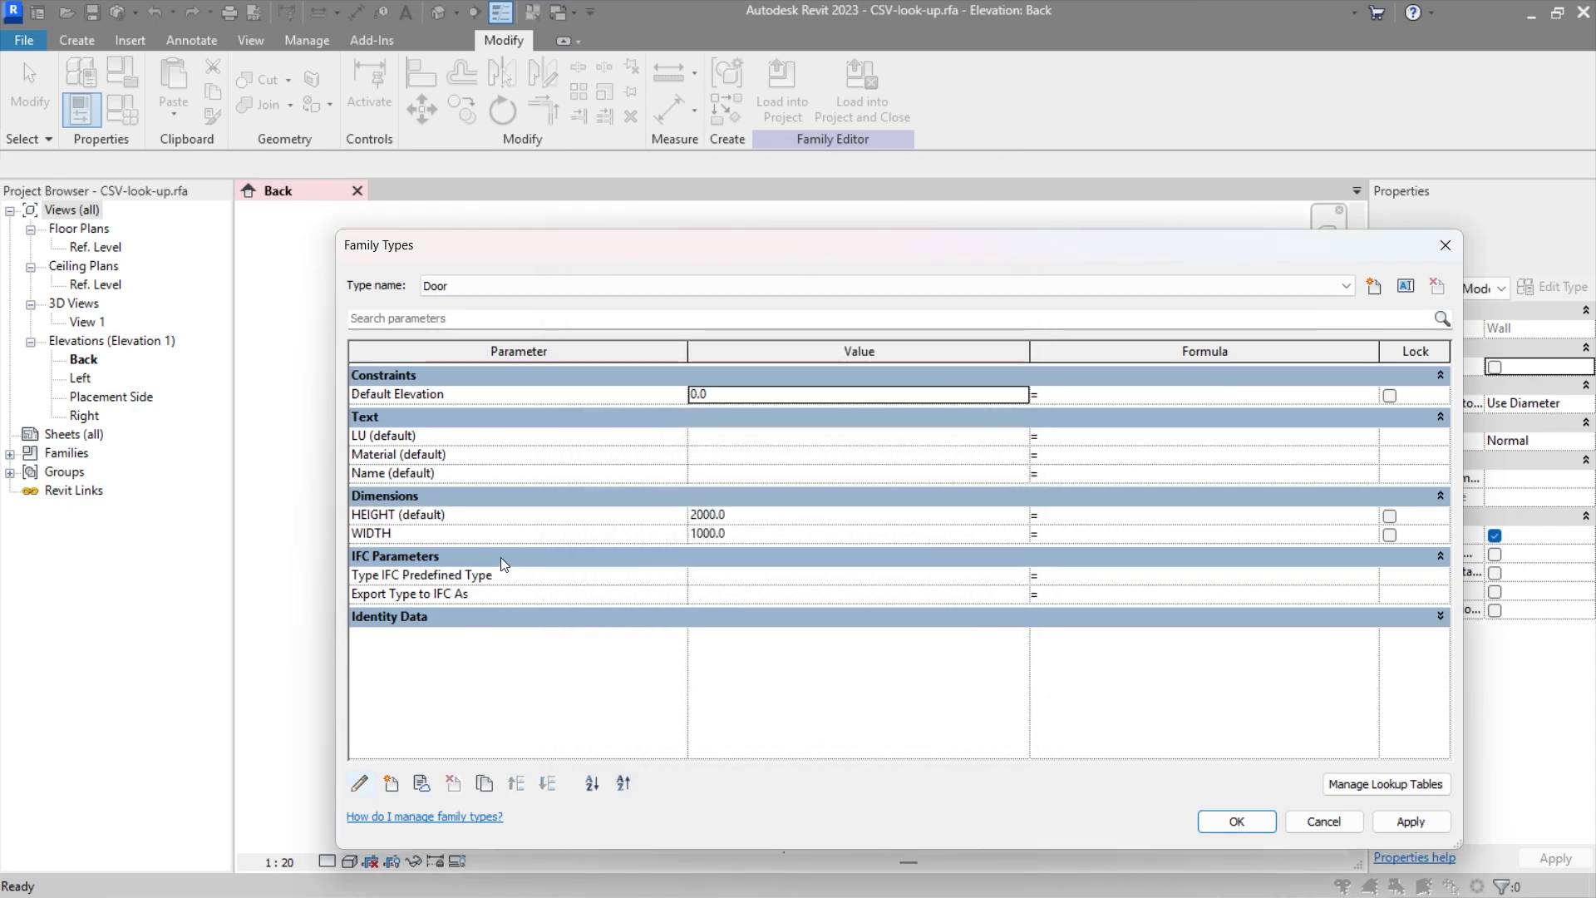
{"action": "left_click", "coordinate": [453, 534]}
{"action": "left_click", "coordinate": [359, 782]}
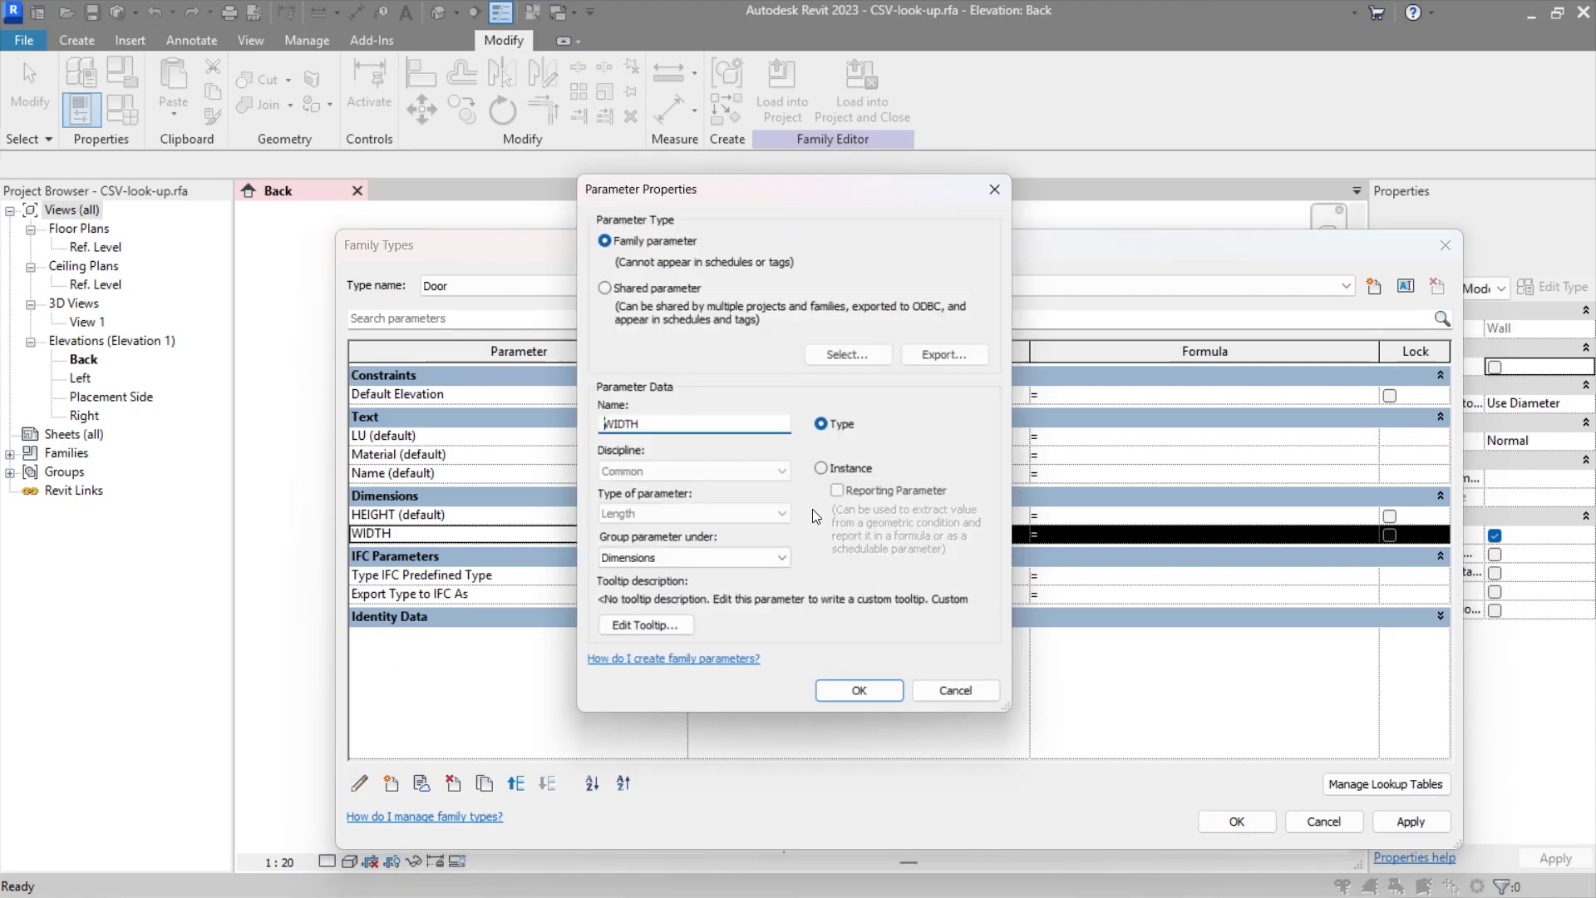
{"action": "left_click", "coordinate": [839, 472]}
{"action": "left_click", "coordinate": [882, 700]}
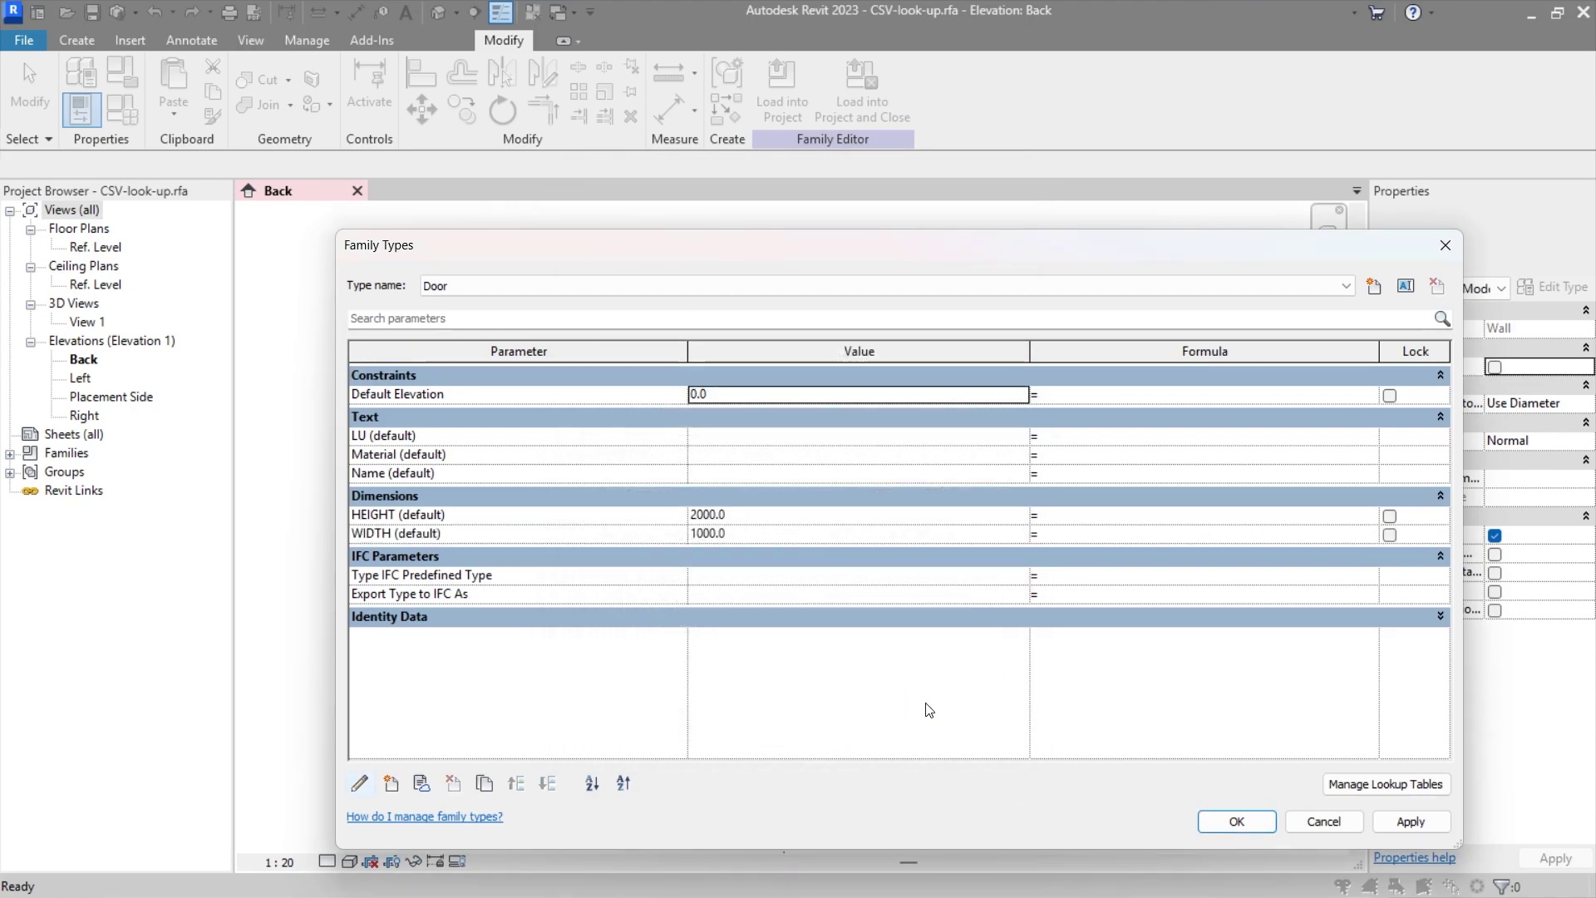
{"action": "left_click", "coordinate": [1421, 827]}
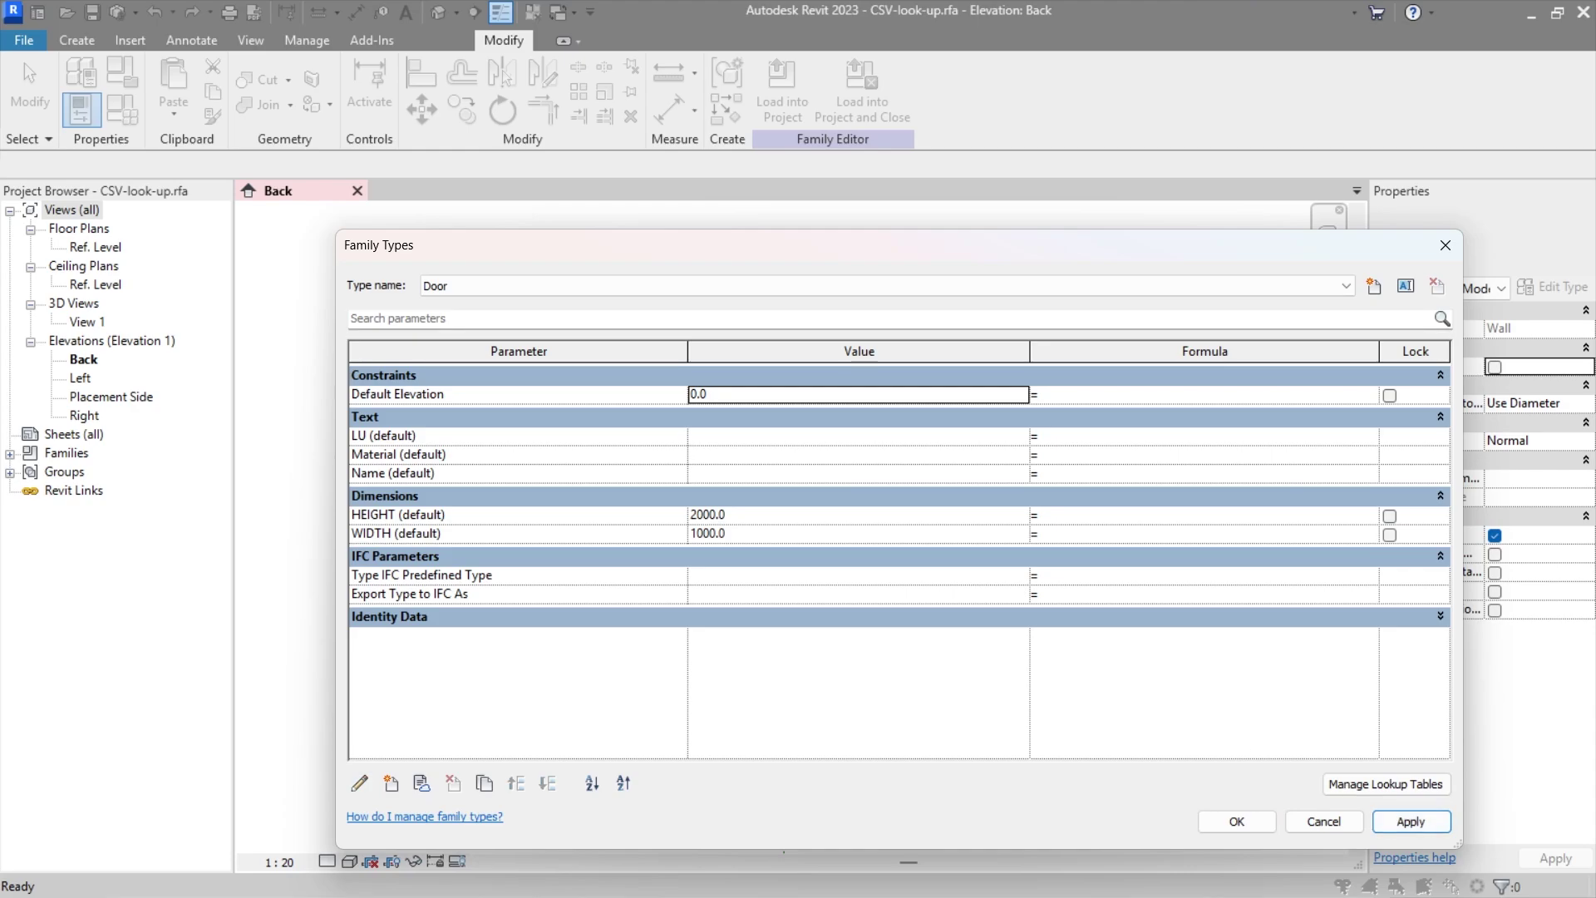
Step: Import LU.csv as a lookup table for the family and set the LU parameter's value to LU
{"action": "left_click", "coordinate": [1385, 784]}
{"action": "left_click", "coordinate": [1073, 404]}
{"action": "left_click", "coordinate": [538, 245]}
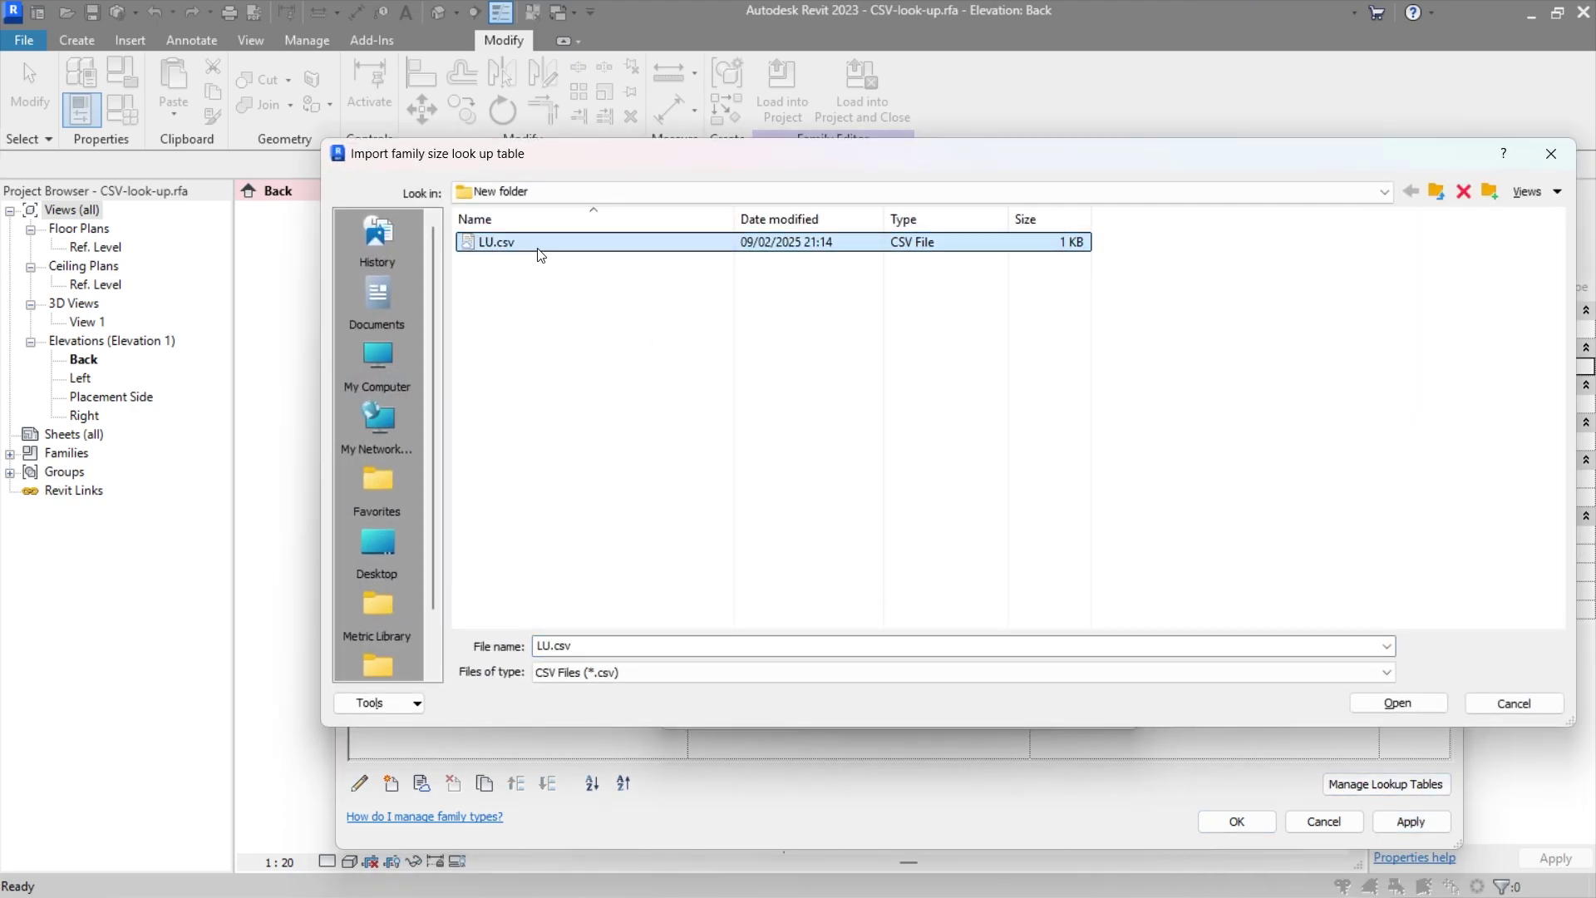
{"action": "double_click", "coordinate": [538, 245]}
{"action": "left_click", "coordinate": [840, 702]}
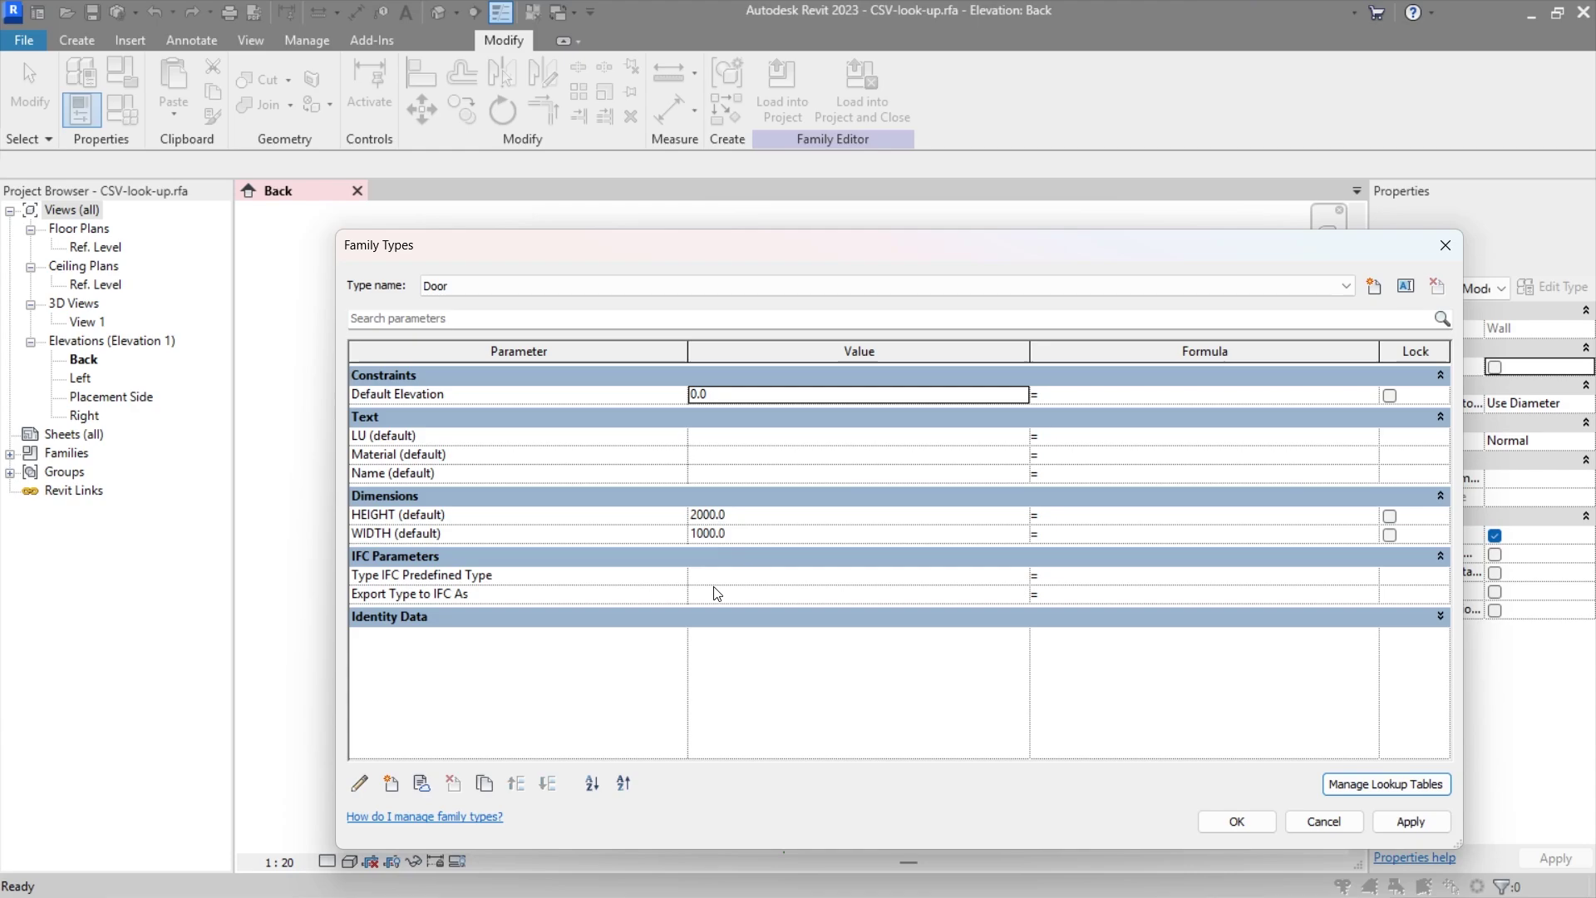
{"action": "left_click", "coordinate": [729, 438]}
{"action": "type", "text": "LU"}
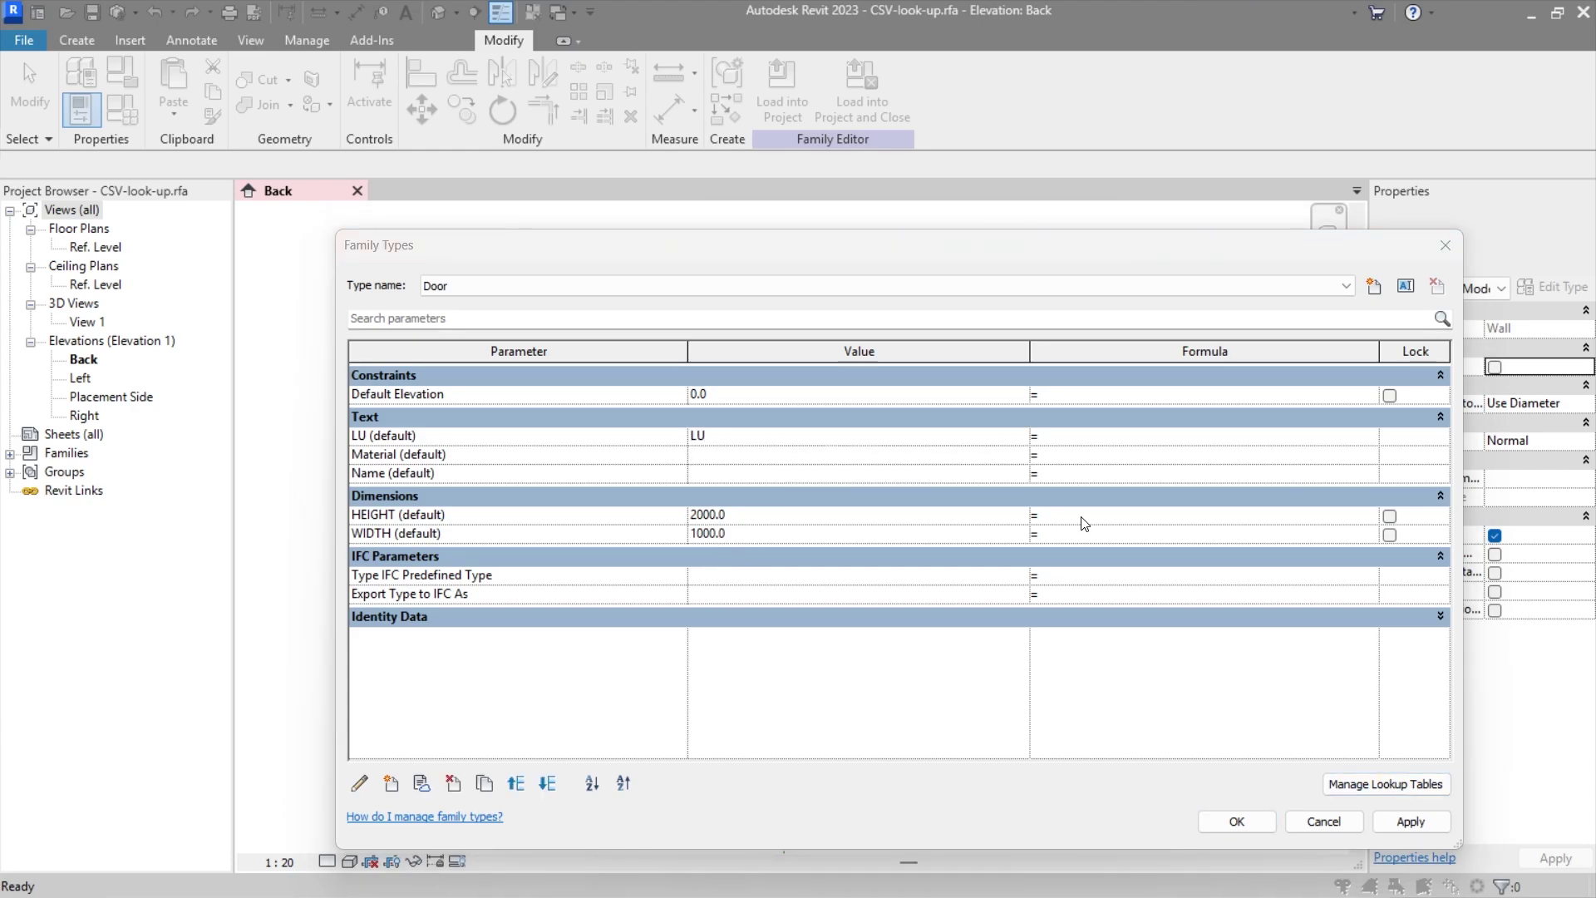
Step: Give the HEIGHT parameter the formula size_lookup(LU, "HEIGHT", 0 mm, WIDTH)
{"action": "left_click", "coordinate": [1081, 516]}
{"action": "type", "text": "size_lookup(TableLU, \"HEIGHT\", 0 mm, WIDTH)"}
{"action": "key", "text": "BackSpace"}
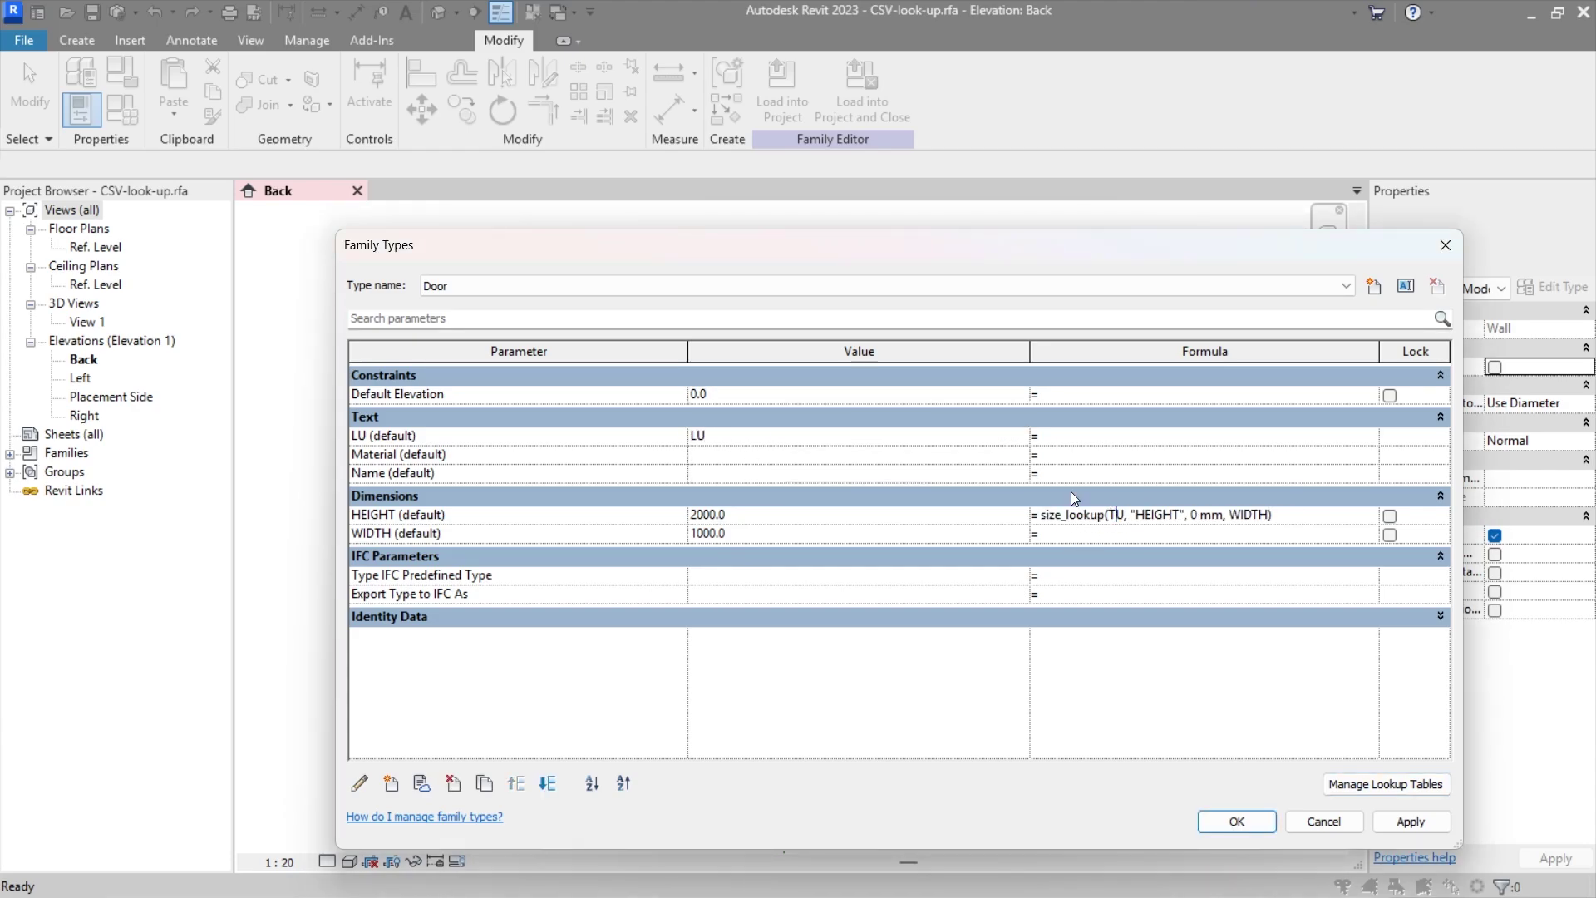
{"action": "key", "text": "Return"}
{"action": "key", "text": "Return"}
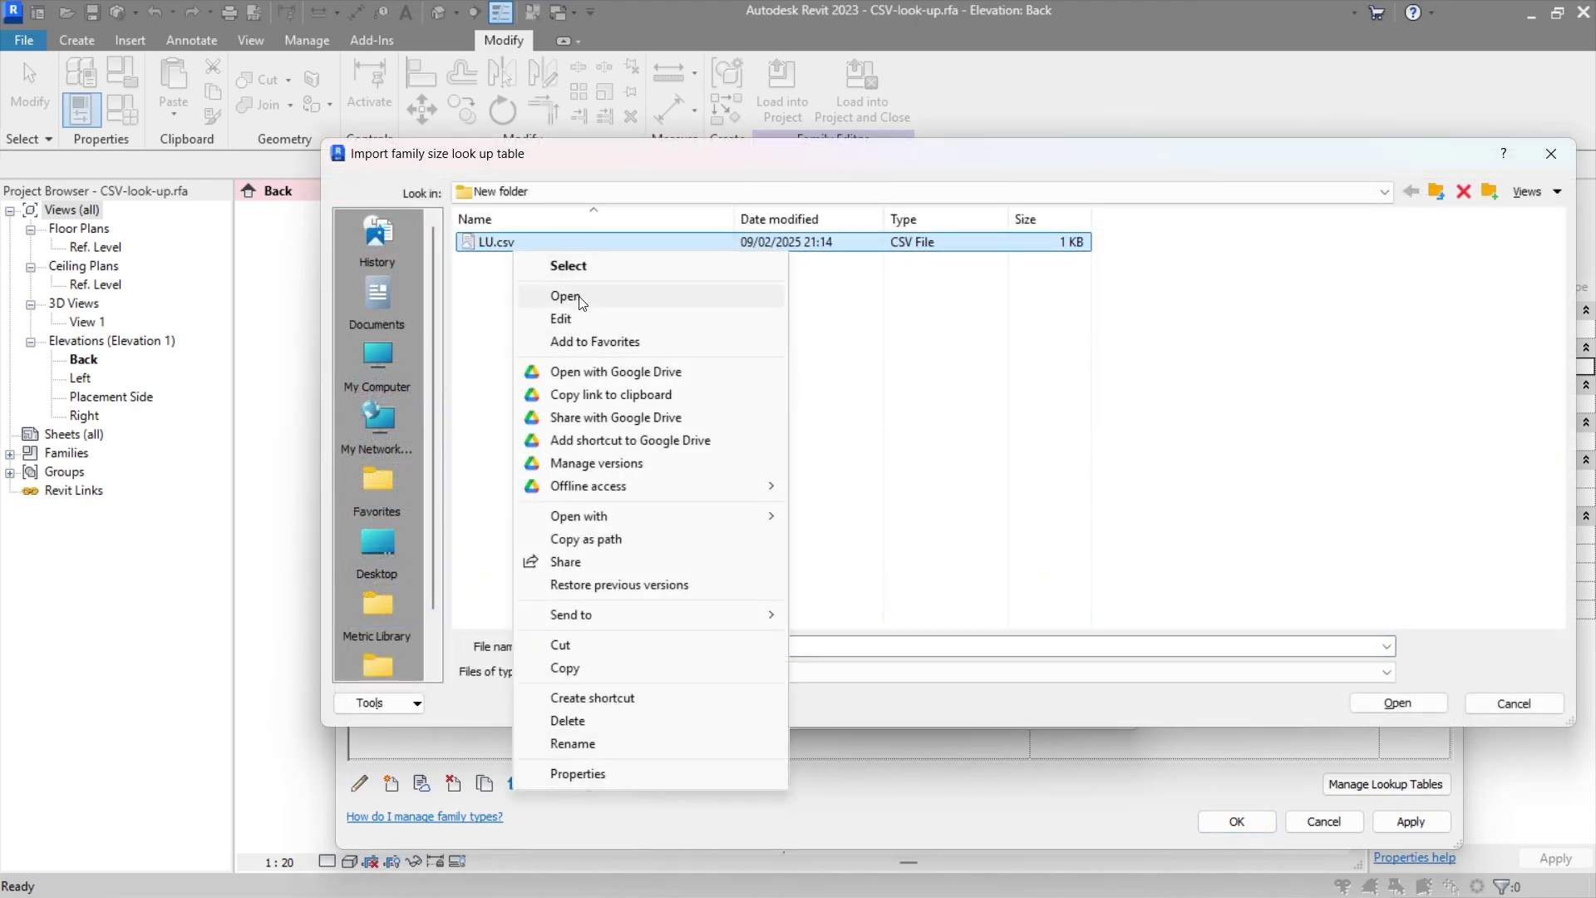
Step: In Notepad, remove every decimal point from the values in LU.csv and save the file
{"action": "left_click", "coordinate": [573, 296]}
{"action": "key", "text": "ctrl+h"}
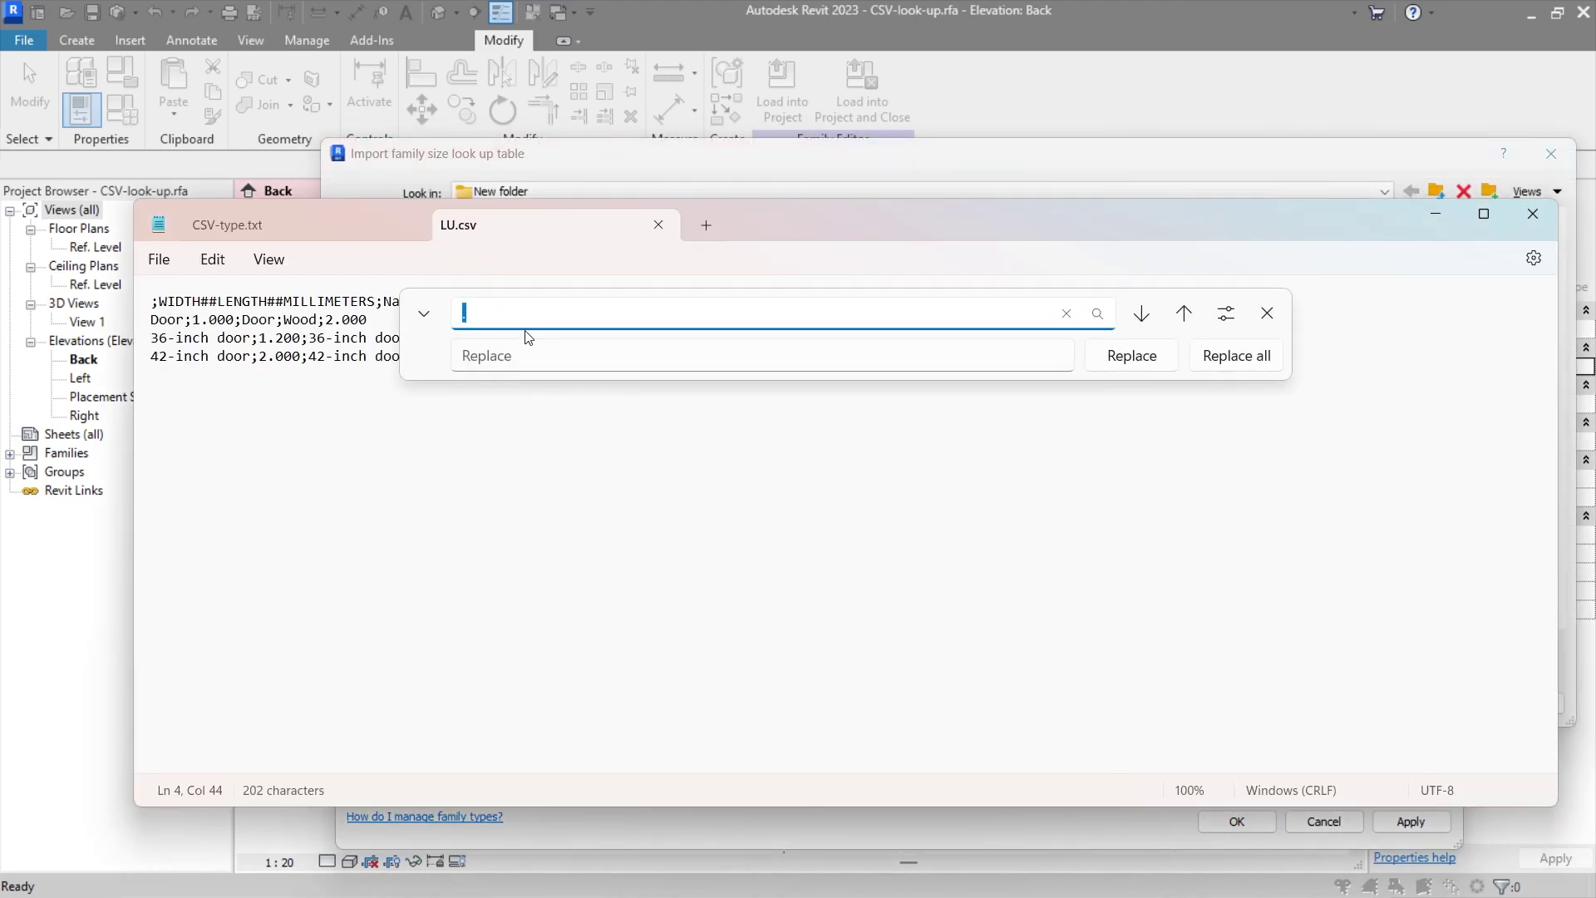
{"action": "left_click", "coordinate": [1215, 364]}
{"action": "left_click", "coordinate": [1266, 313]}
{"action": "key", "text": "ctrl+s"}
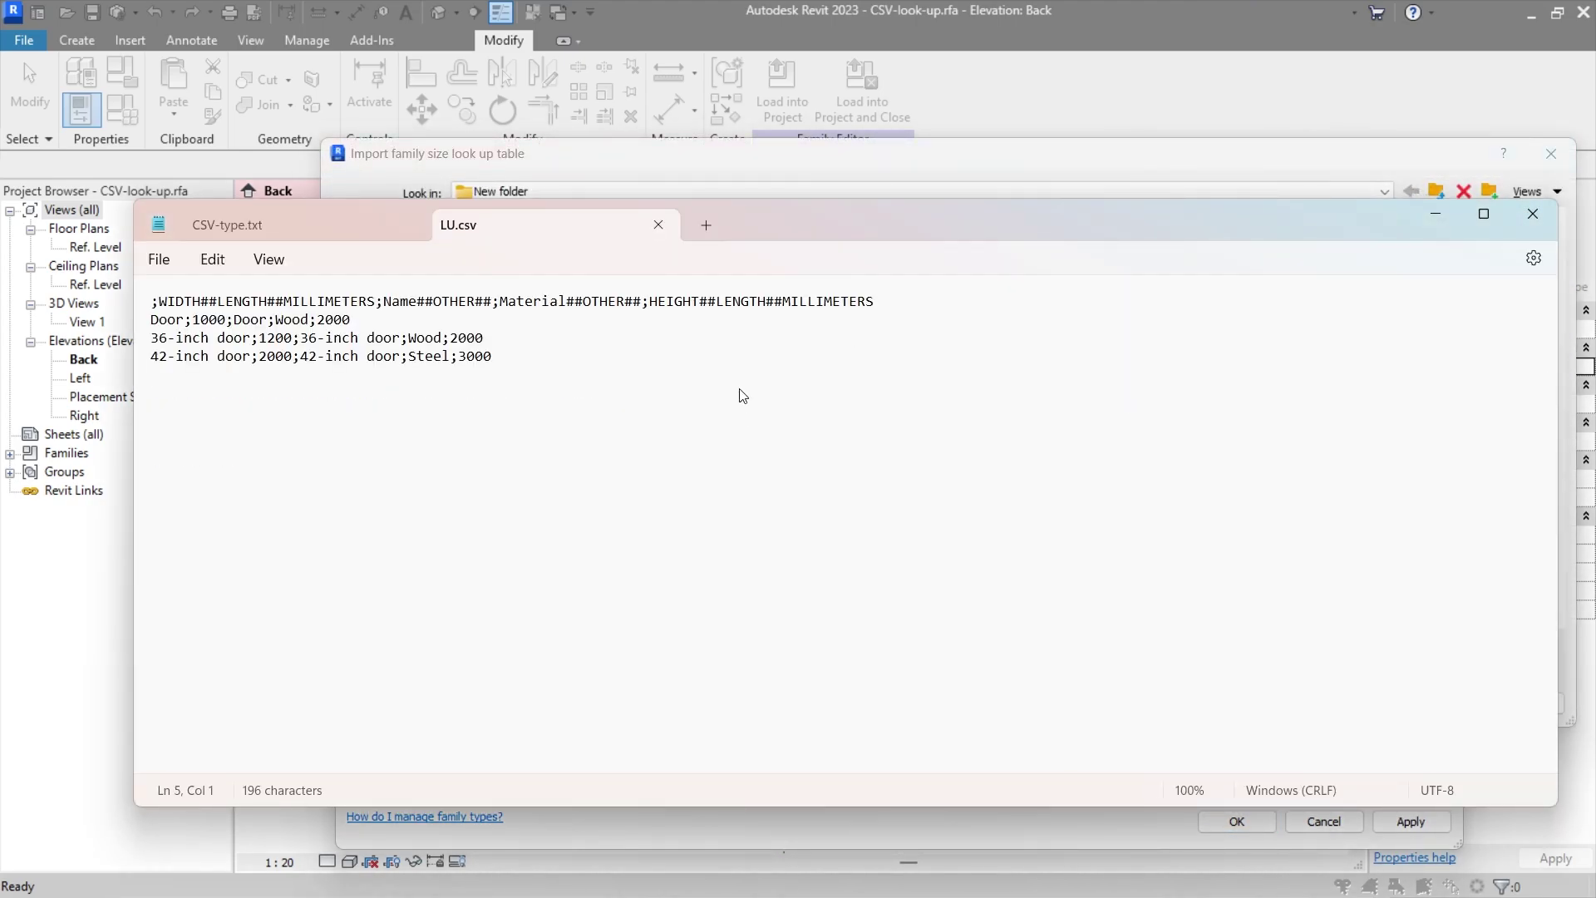
Step: Close Notepad and reimport the corrected LU.csv as the family's lookup table in Revit
{"action": "left_click", "coordinate": [1533, 214]}
{"action": "left_click", "coordinate": [841, 467]}
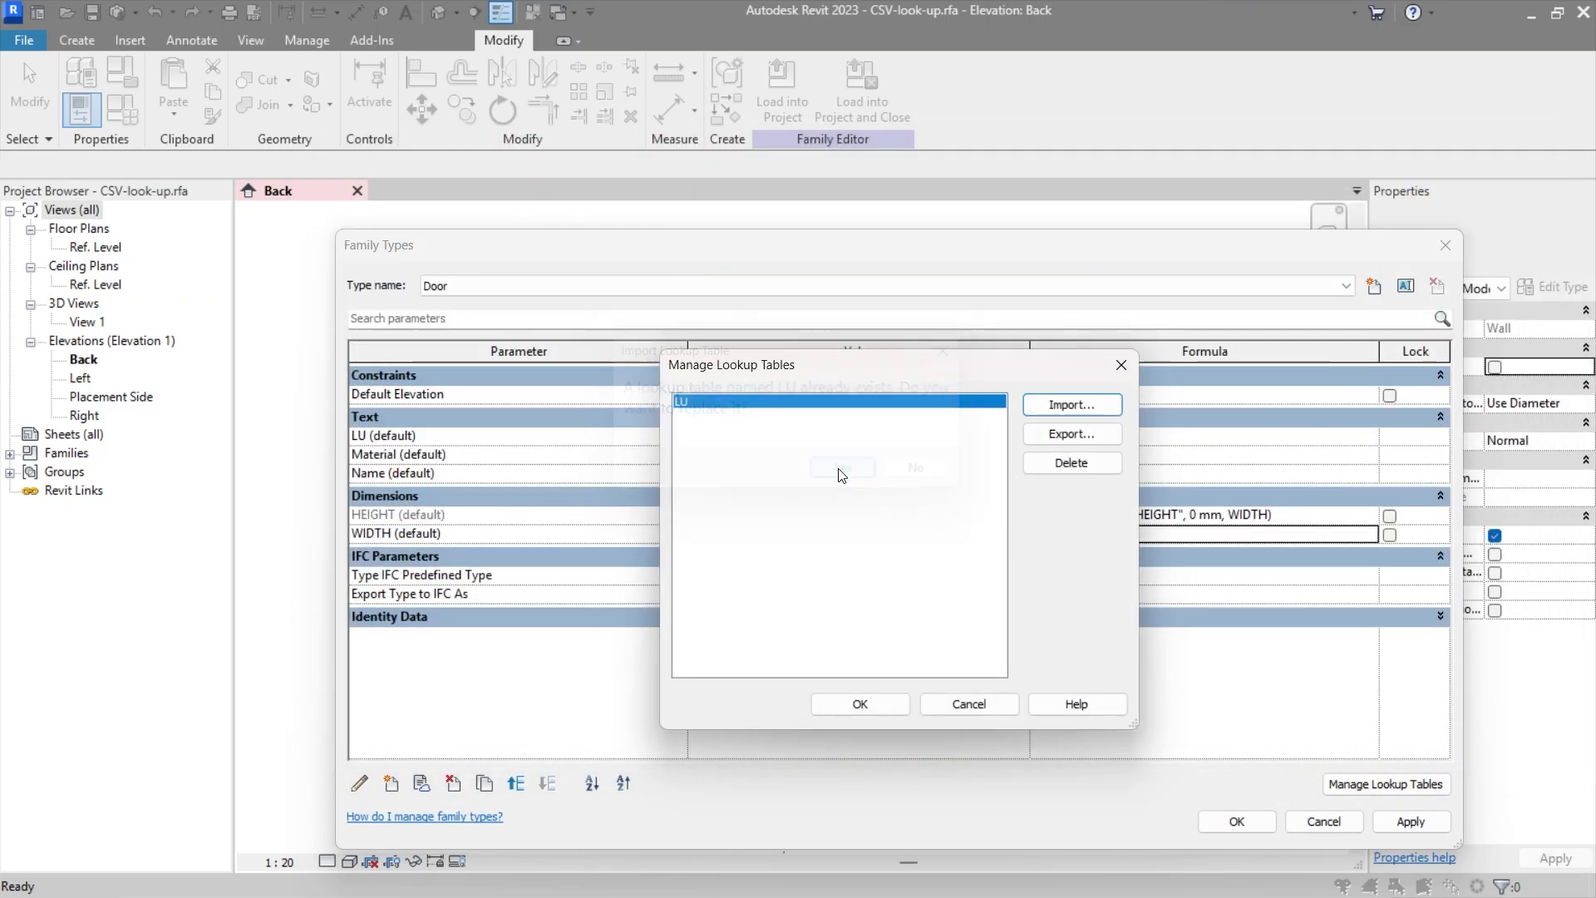
{"action": "left_click", "coordinate": [865, 703]}
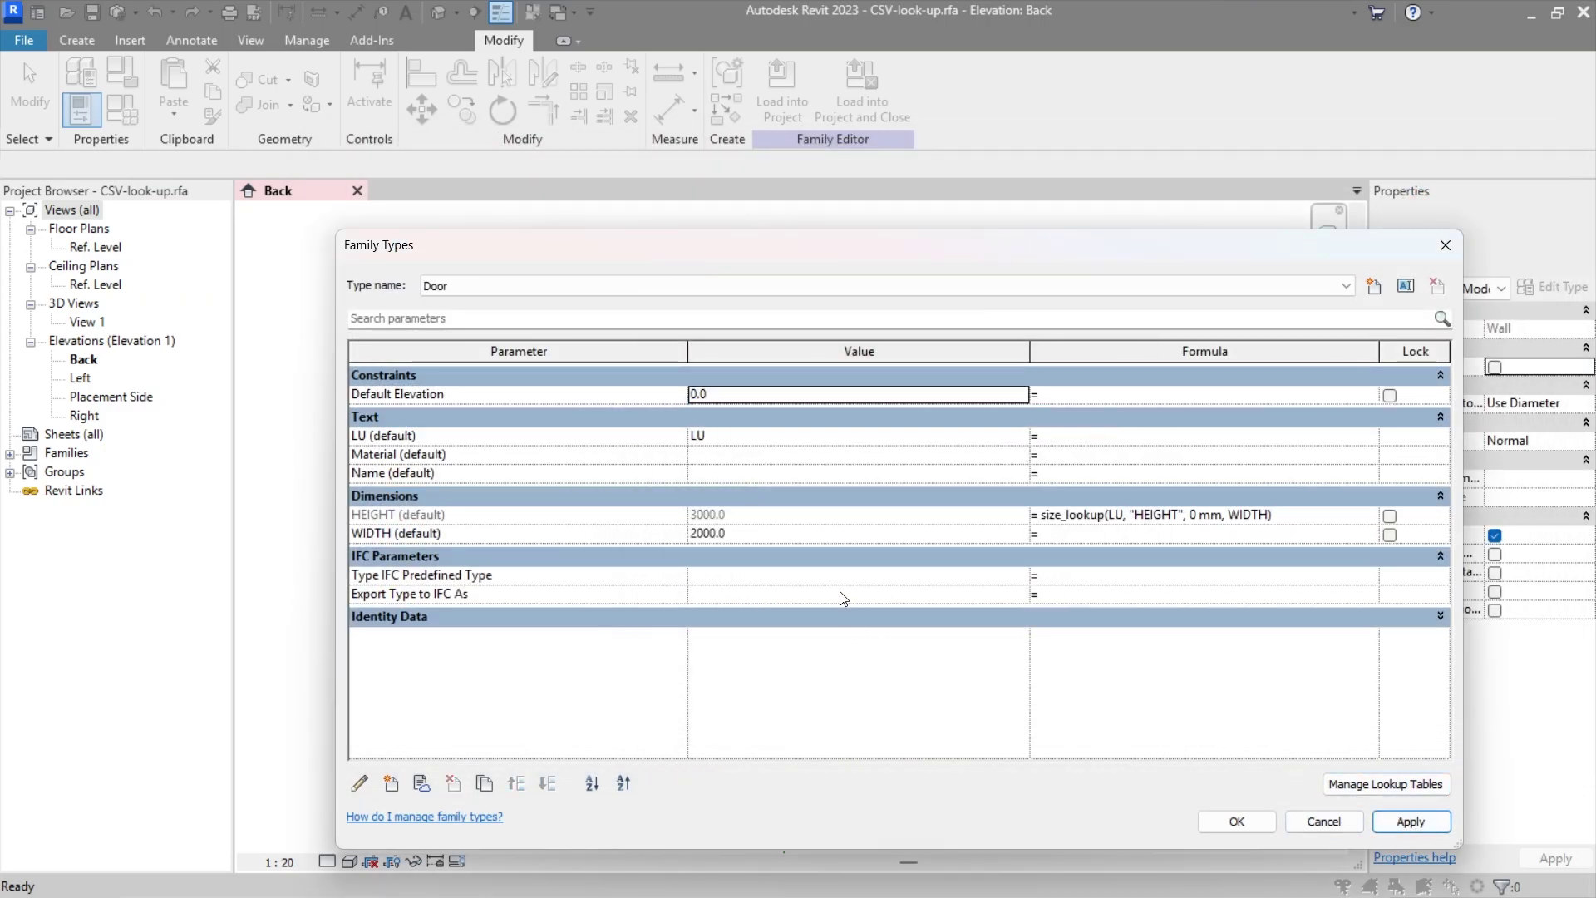
Step: Give the Material parameter the formula size_lookup(LU, "Material", "error", WIDTH)
{"action": "left_click", "coordinate": [1128, 468]}
{"action": "type", "text": "size_lookup(LU, \"HEIGHT\", 0 mm, WIDTH)"}
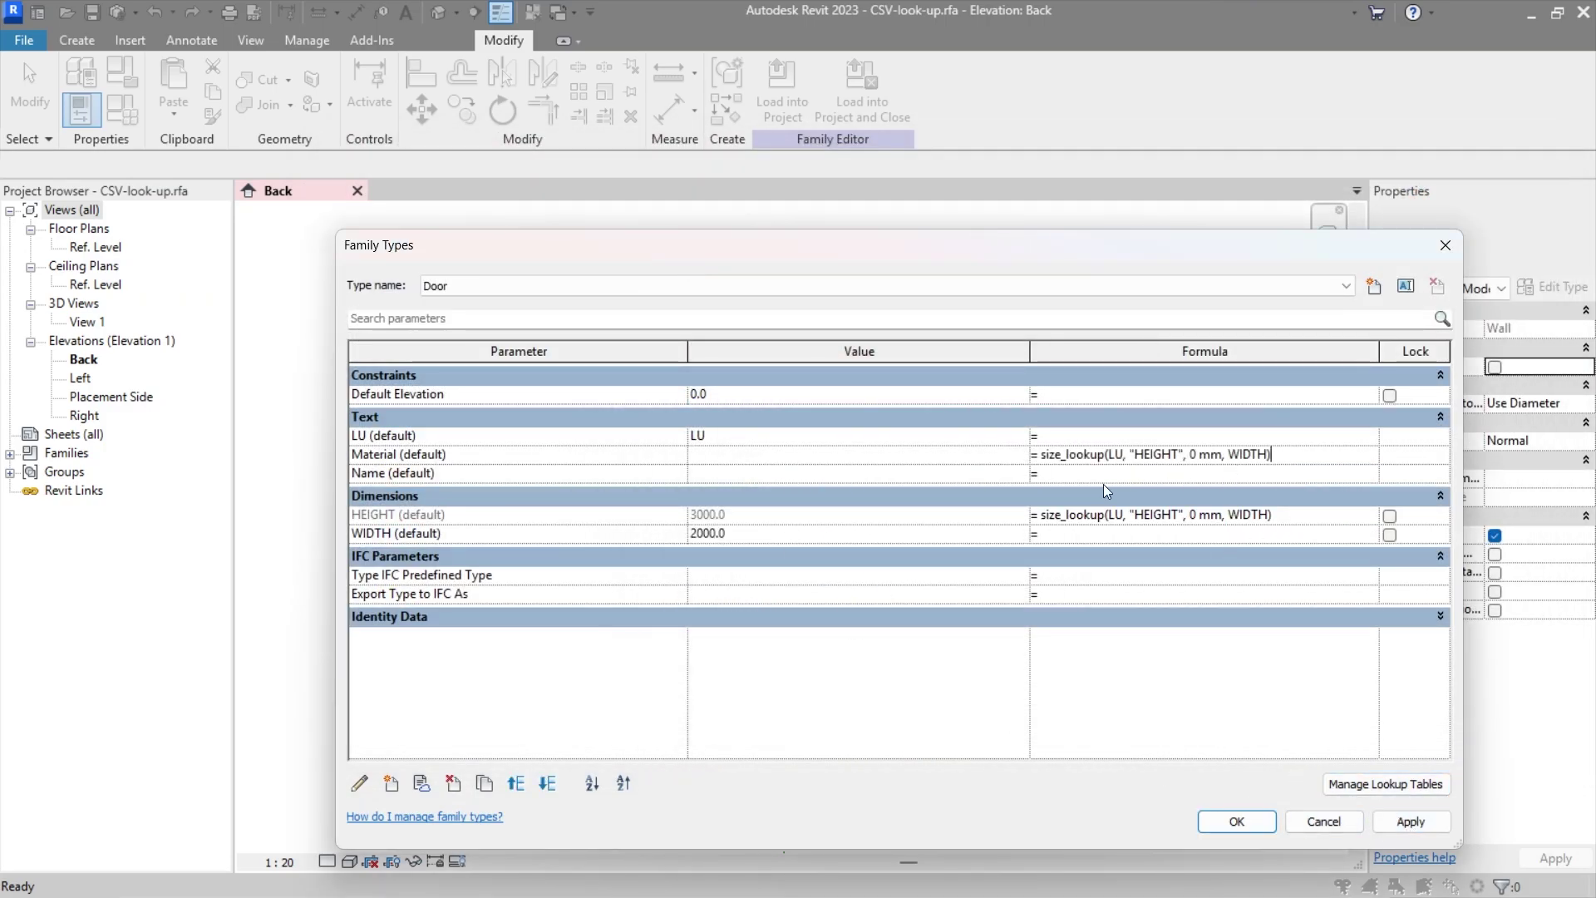
{"action": "double_click", "coordinate": [1144, 454]}
{"action": "type", "text": "MATERIAL"}
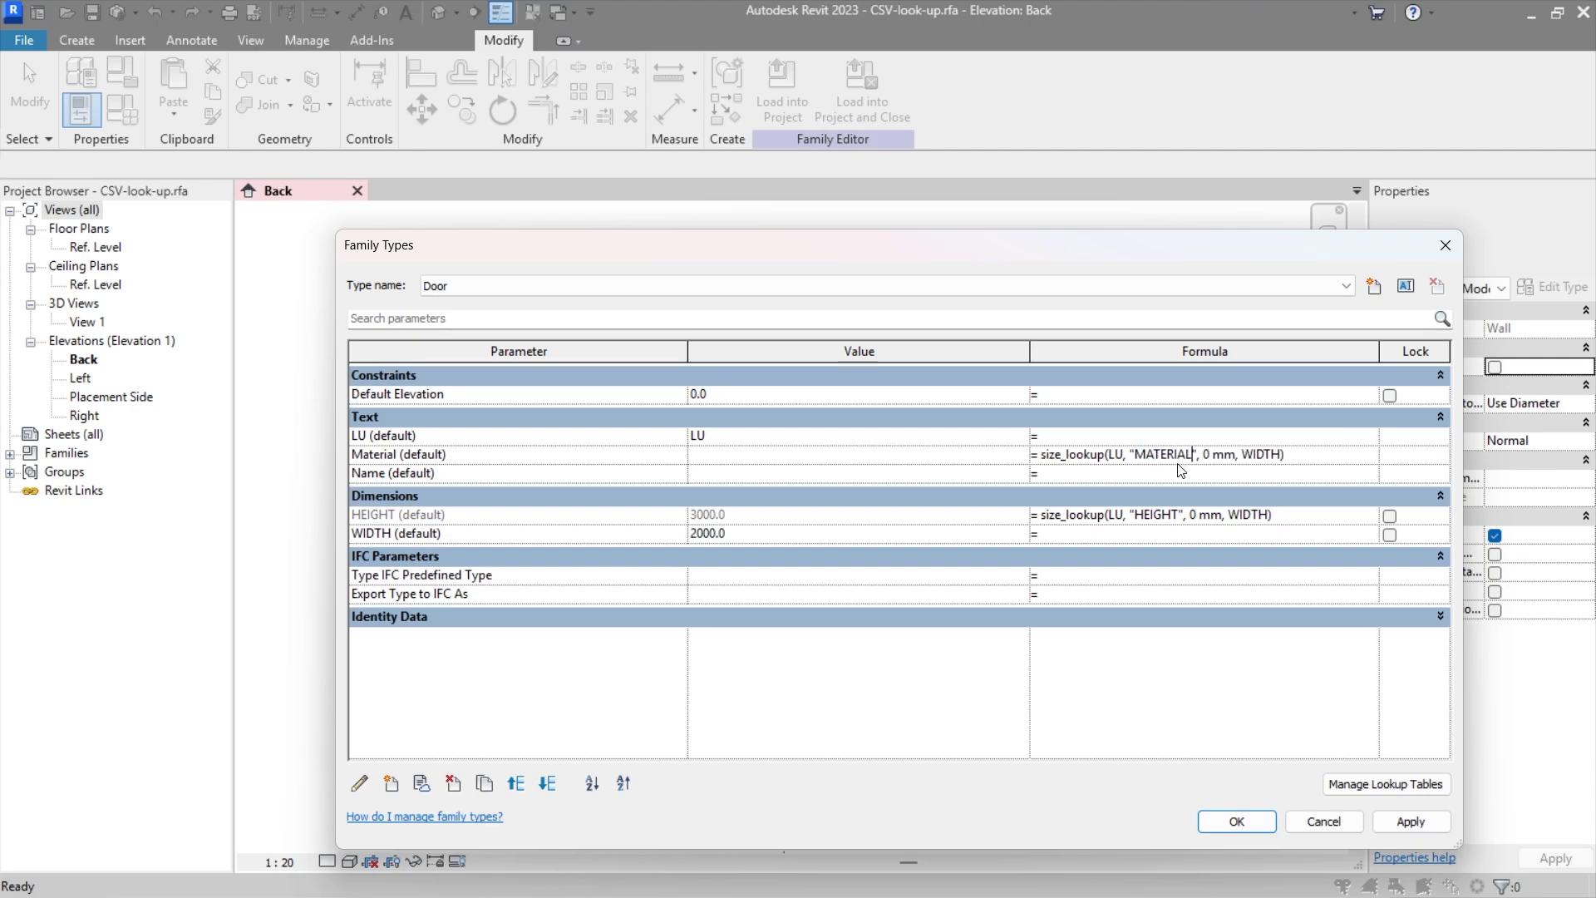
{"action": "key", "text": "Return"}
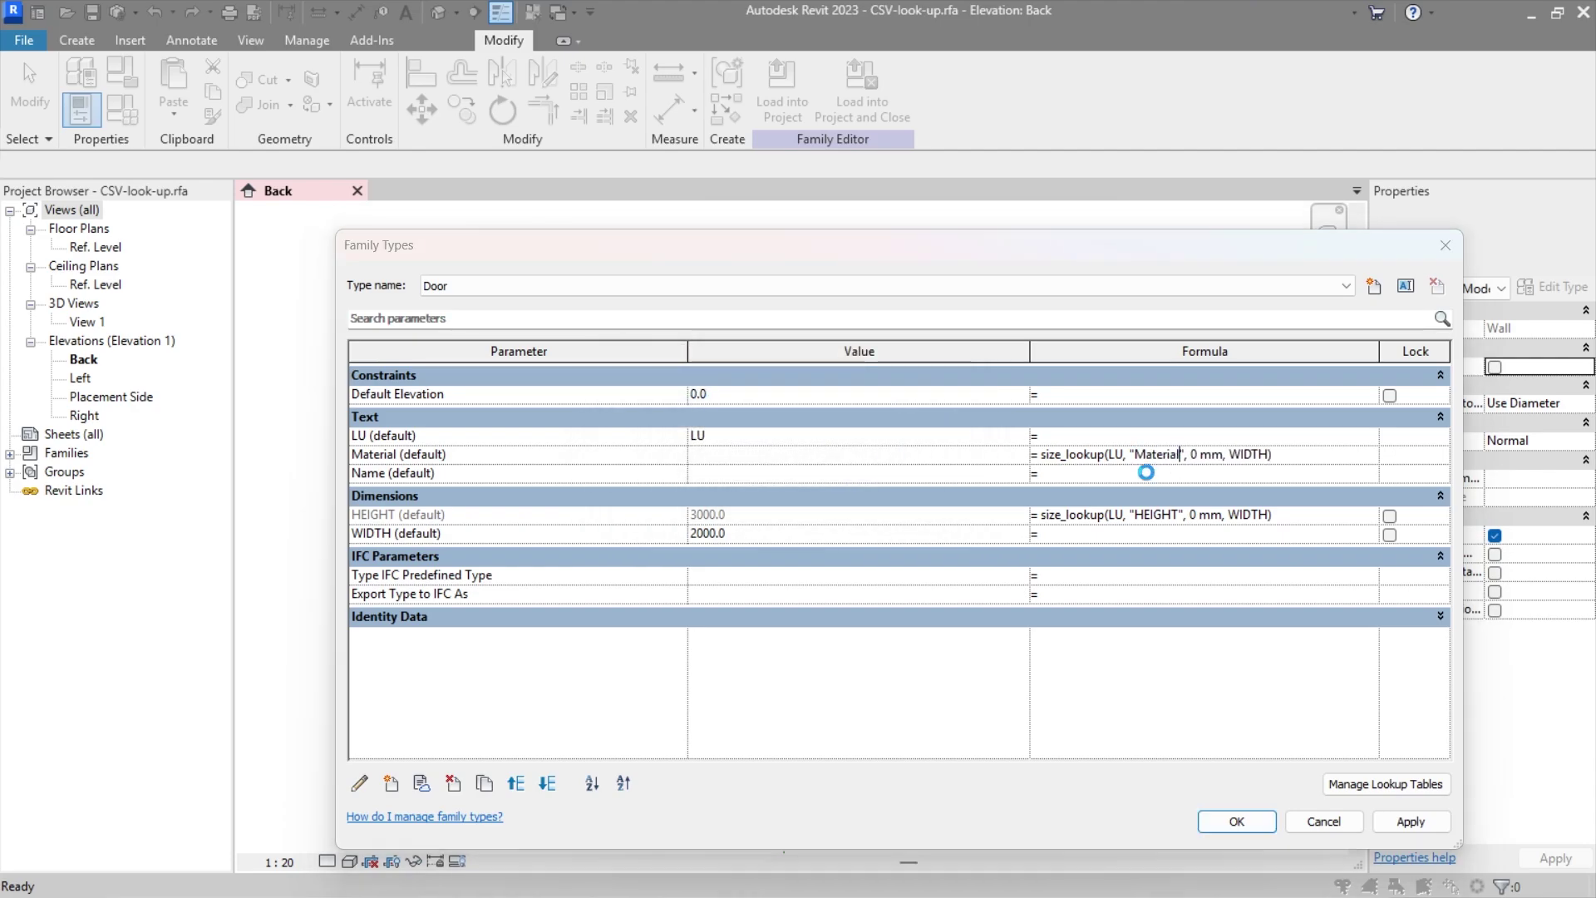
{"action": "left_click", "coordinate": [922, 459]}
{"action": "left_click_drag", "start_coordinate": [1190, 454], "coordinate": [1037, 458]}
{"action": "type", "text": "\", \"error"}
{"action": "key", "text": "Return"}
Step: Copy the Material formula to the Name parameter as size_lookup(LU, "Name", "error", WIDTH) and apply the family type changes
{"action": "key", "text": "ctrl+c"}
{"action": "left_click", "coordinate": [1129, 475]}
{"action": "key", "text": "ctrl+v"}
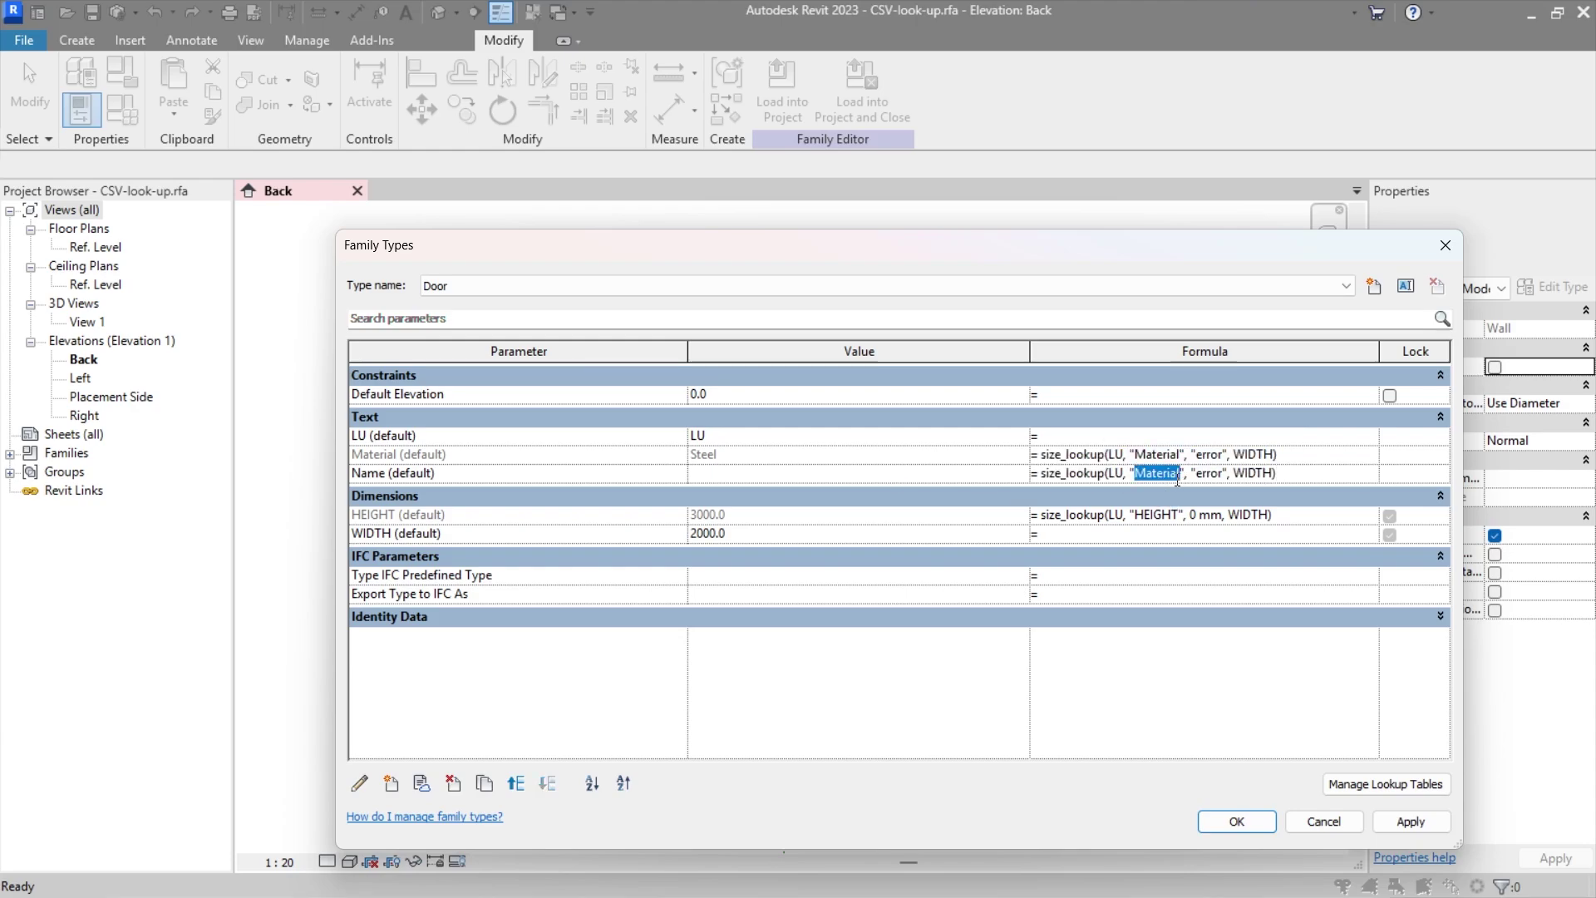
{"action": "type", "text": "Name"}
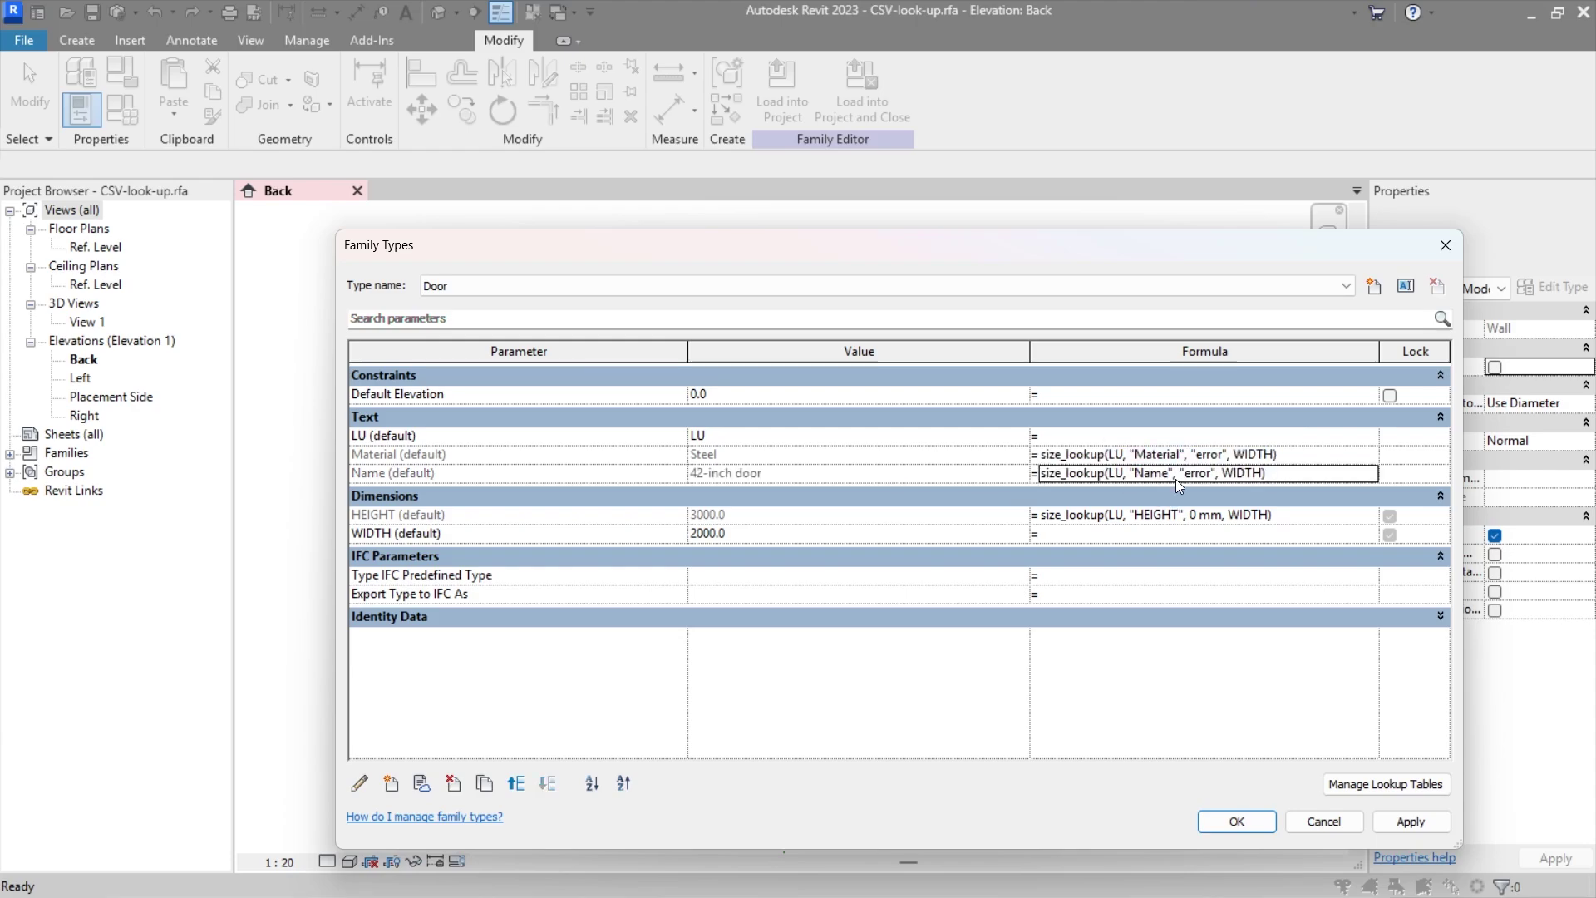
{"action": "left_click", "coordinate": [1410, 821]}
{"action": "left_click", "coordinate": [1236, 821]}
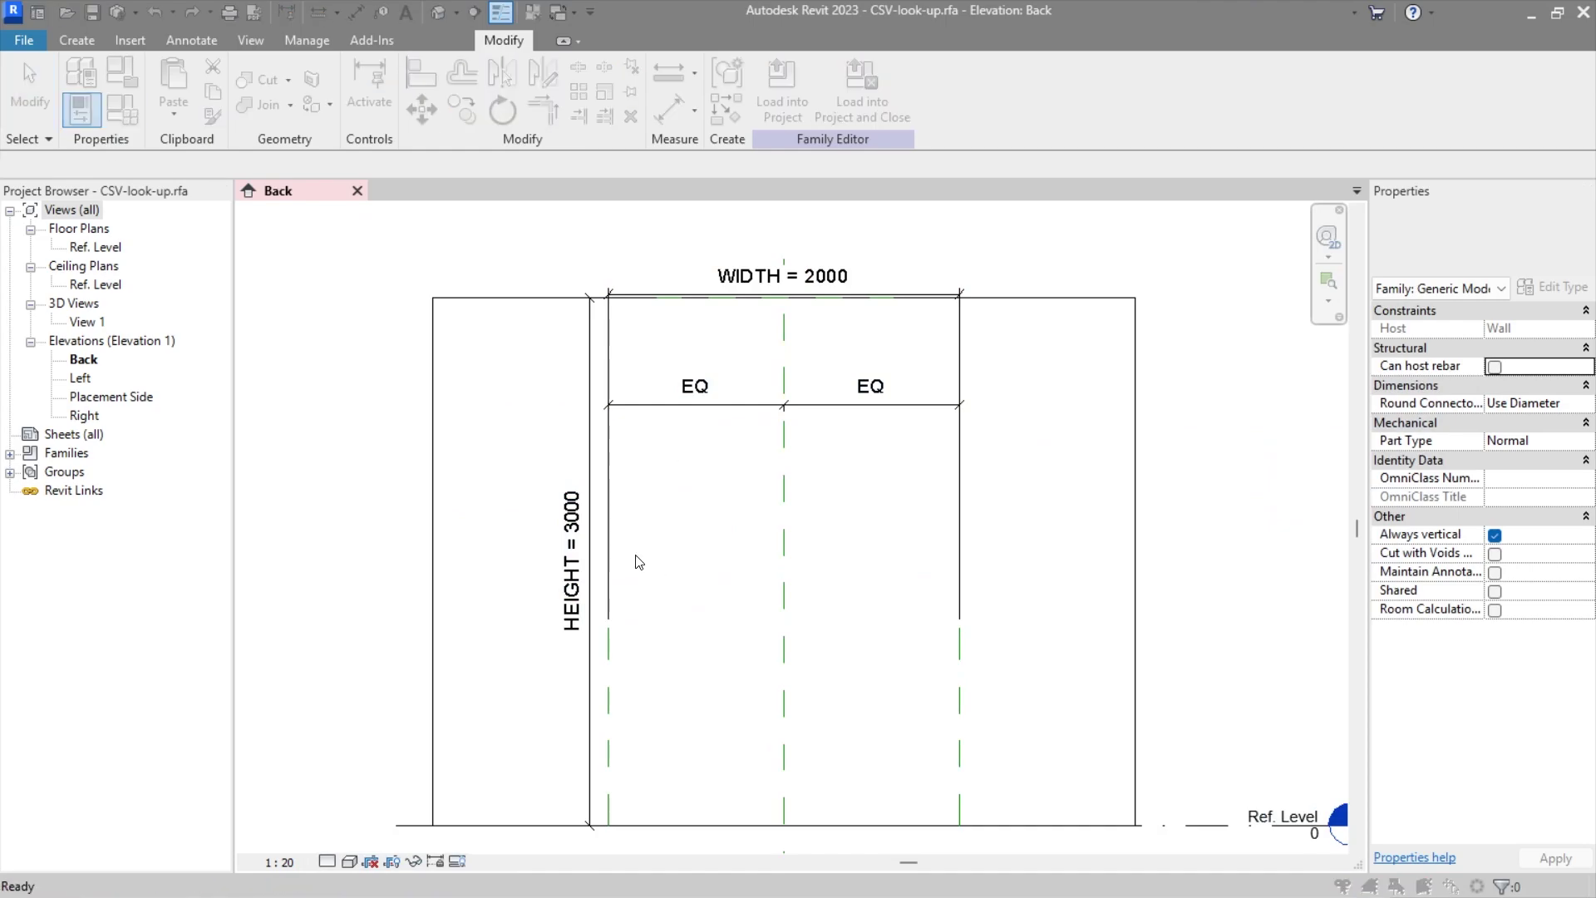
Step: Reopen the family types, set WIDTH to 1000 and apply the change
{"action": "key", "text": "f"}
{"action": "key", "text": "t"}
{"action": "left_click", "coordinate": [596, 556]}
{"action": "key", "text": "Return"}
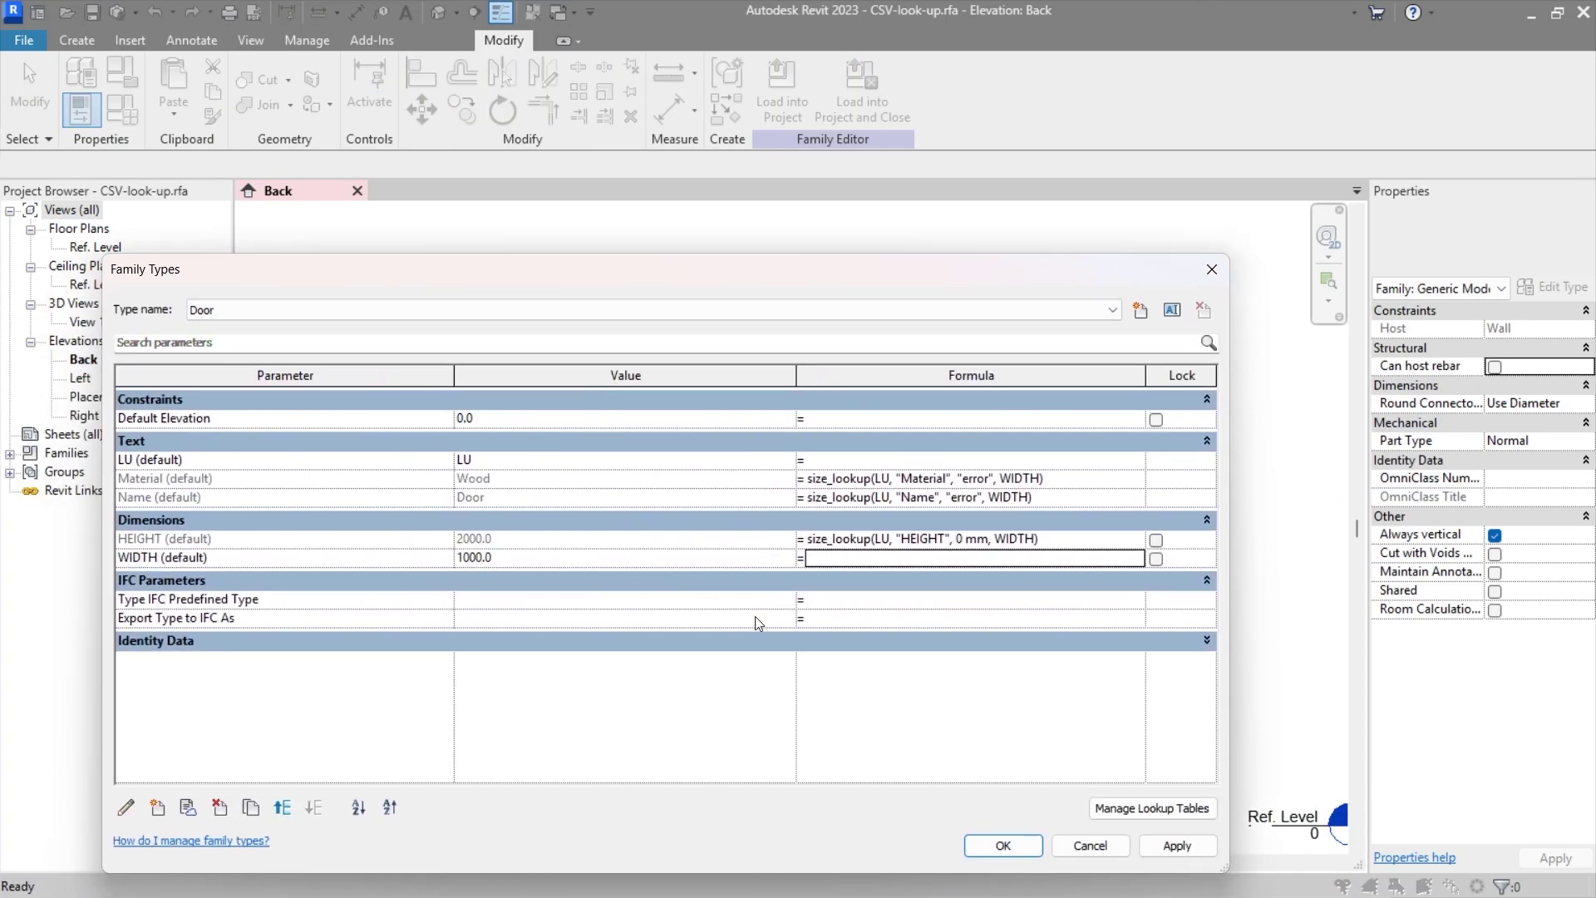
{"action": "left_click", "coordinate": [1178, 848]}
{"action": "left_click", "coordinate": [1025, 853]}
Step: Create a rectangular extrusion filling the door opening between the WIDTH and HEIGHT reference planes, with its sketch edges locked
{"action": "left_click", "coordinate": [81, 40]}
{"action": "left_click", "coordinate": [172, 83]}
{"action": "left_click", "coordinate": [837, 69]}
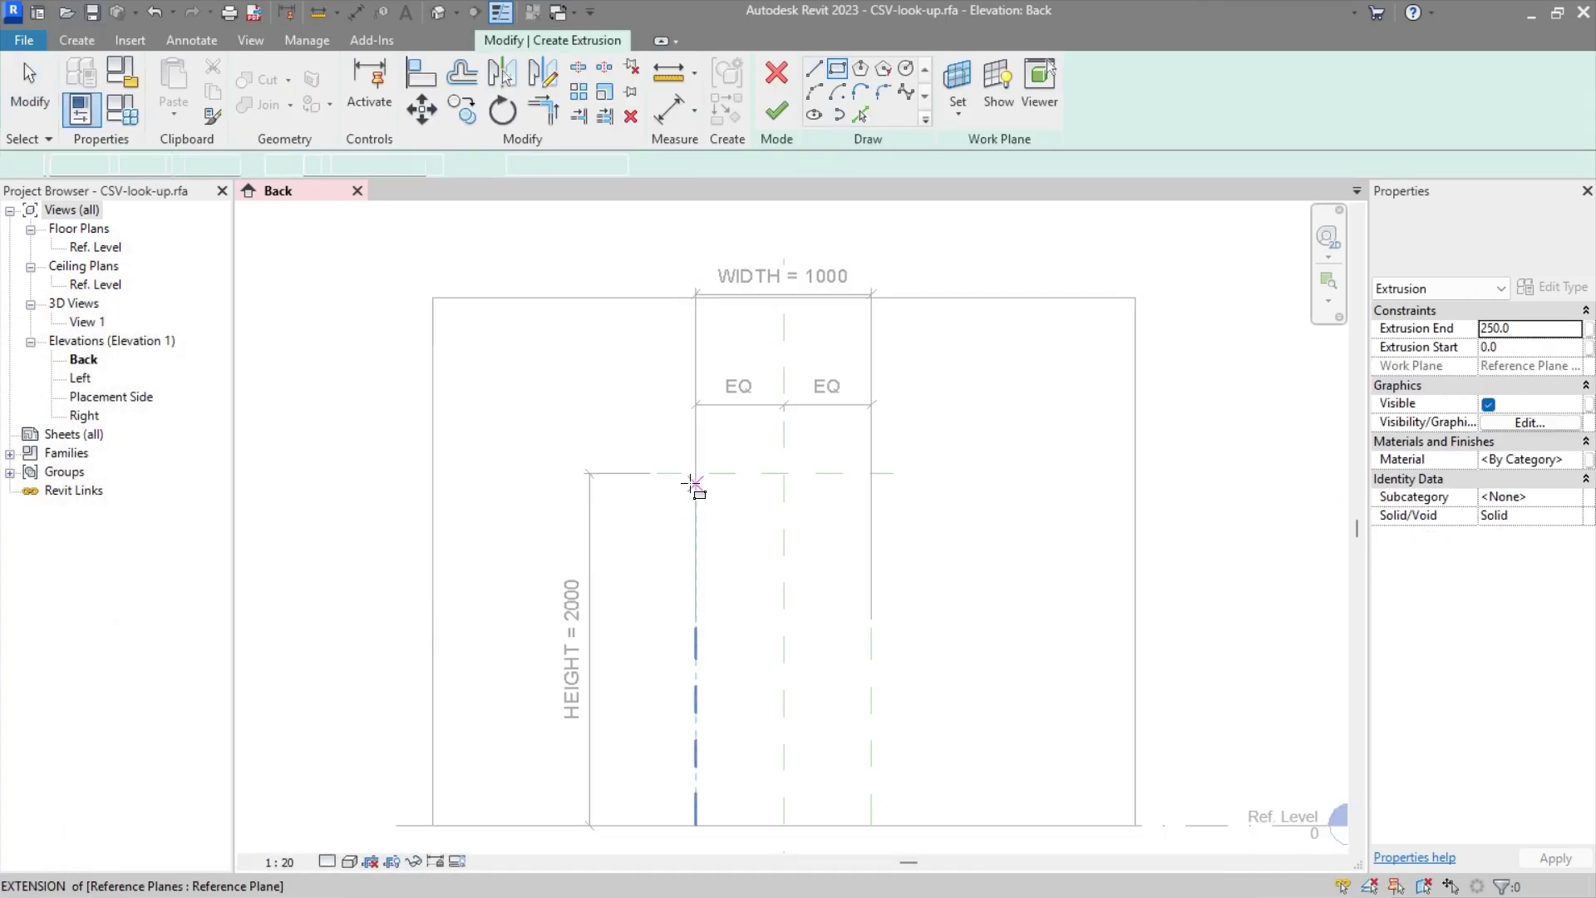
{"action": "left_click", "coordinate": [696, 474]}
{"action": "left_click", "coordinate": [871, 825]}
{"action": "left_click", "coordinate": [835, 614]}
{"action": "left_click", "coordinate": [819, 789]}
{"action": "left_click", "coordinate": [731, 686]}
{"action": "left_click", "coordinate": [739, 510]}
{"action": "left_click", "coordinate": [776, 110]}
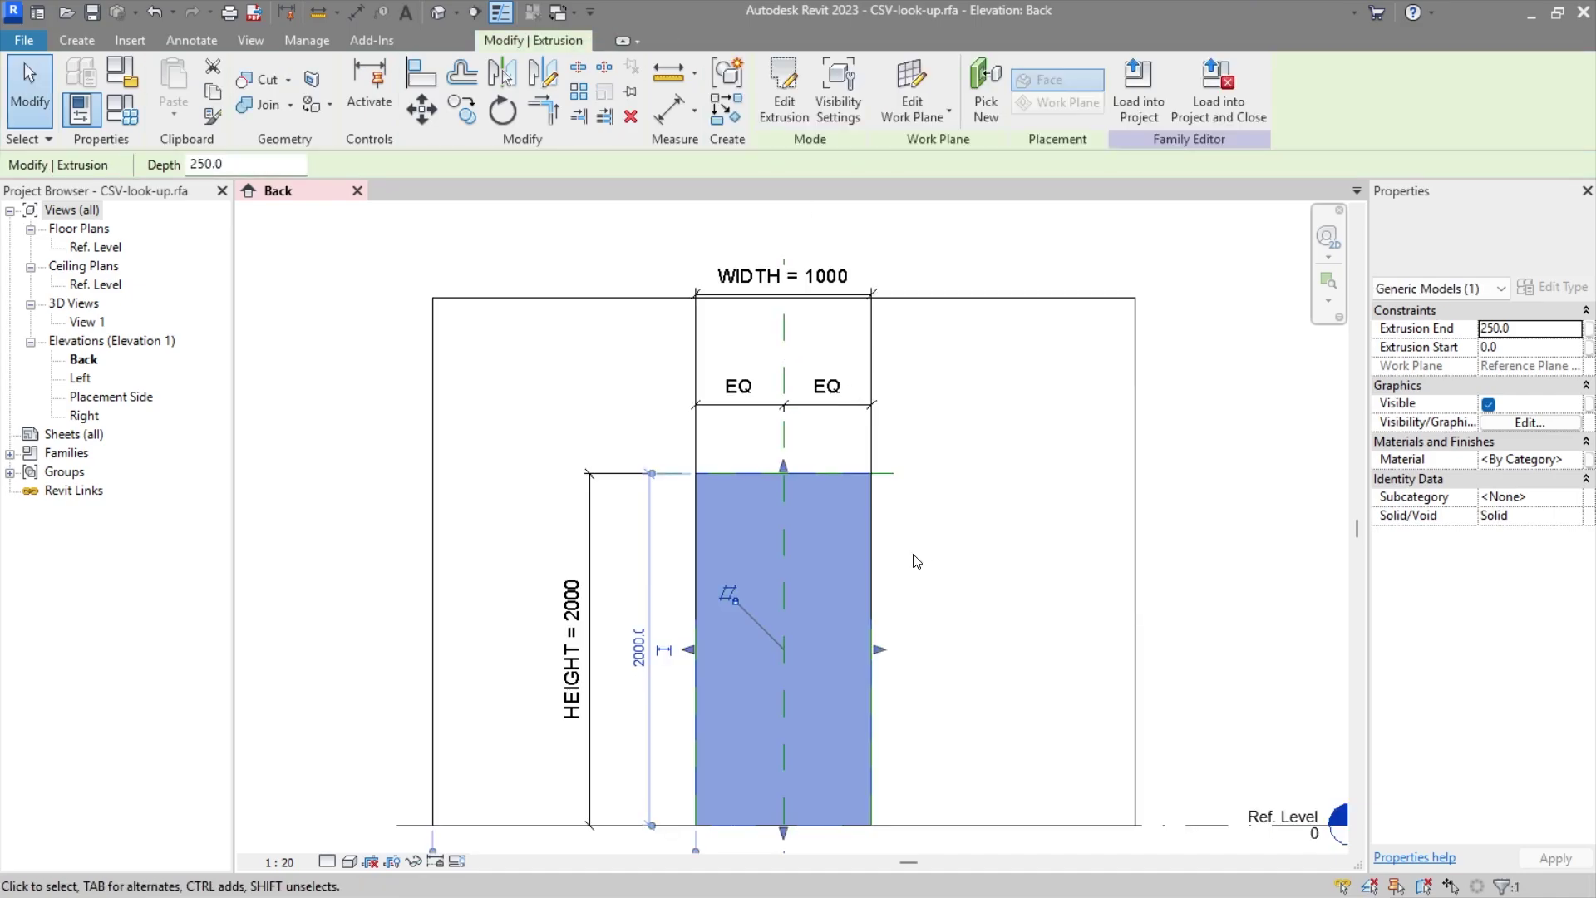
Step: In the Ref. Level plan, stretch the extrusion to both wall faces, from -75 to 75, and lock it to them
{"action": "double_click", "coordinate": [100, 248]}
{"action": "middle_click_drag", "start_coordinate": [795, 438], "coordinate": [792, 677]}
{"action": "scroll", "coordinate": [794, 400], "scroll_direction": "up", "scroll_amount": 9}
{"action": "left_click_drag", "start_coordinate": [697, 413], "coordinate": [715, 401]}
{"action": "left_click", "coordinate": [758, 365]}
{"action": "left_click_drag", "start_coordinate": [697, 491], "coordinate": [698, 441]}
{"action": "left_click", "coordinate": [689, 474]}
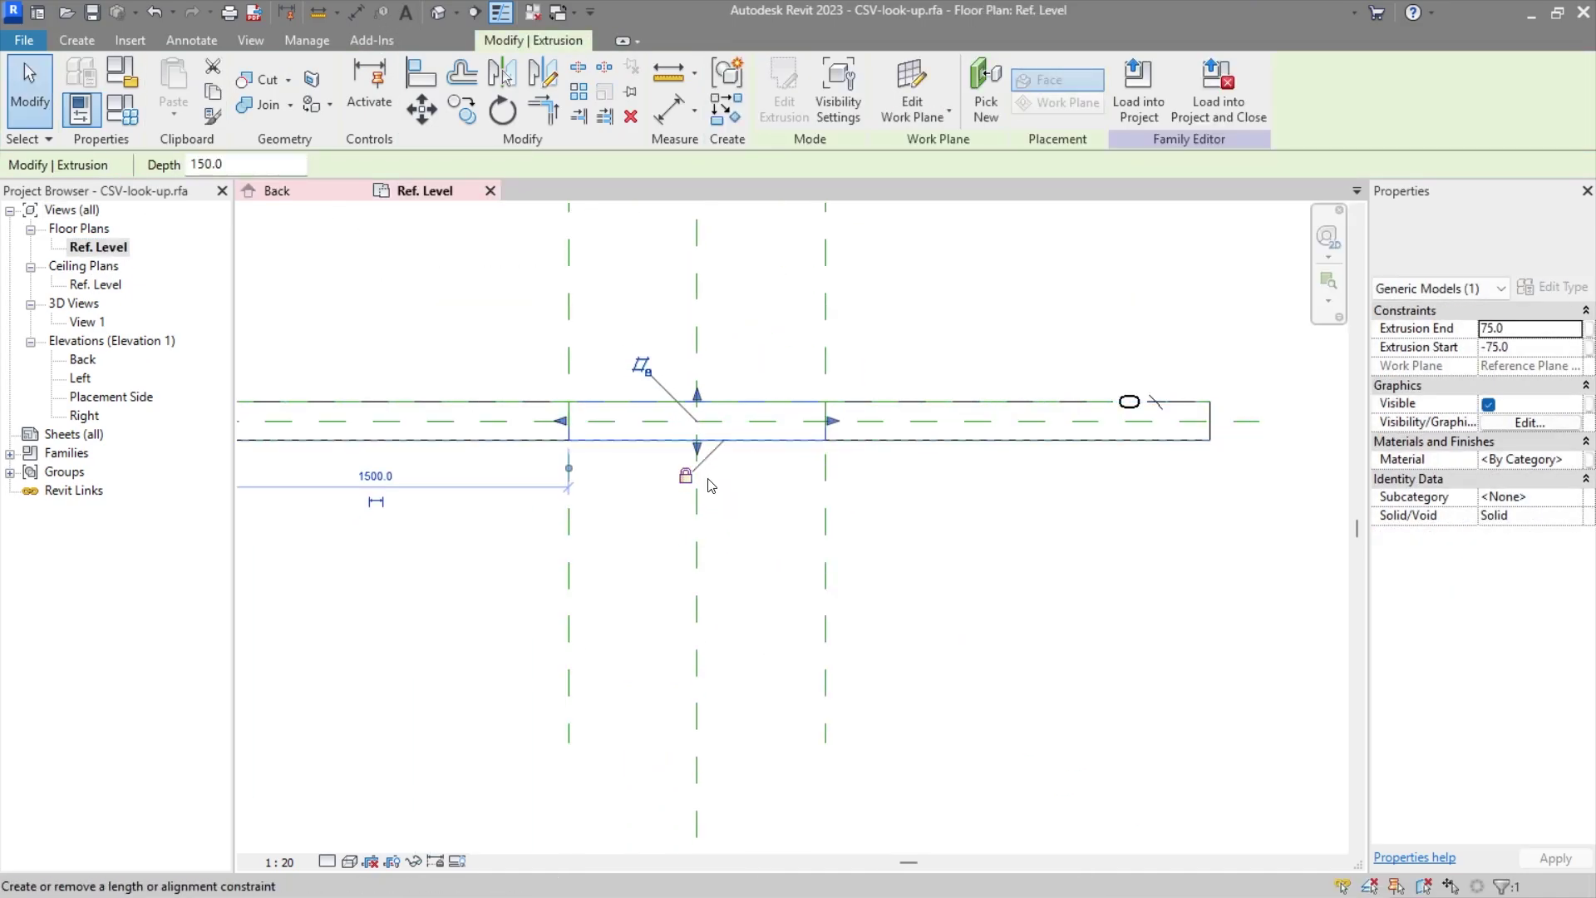
Step: Select the door extrusion and change it from solid to void
{"action": "left_click", "coordinate": [732, 502]}
{"action": "left_click", "coordinate": [568, 426]}
{"action": "left_click", "coordinate": [569, 427]}
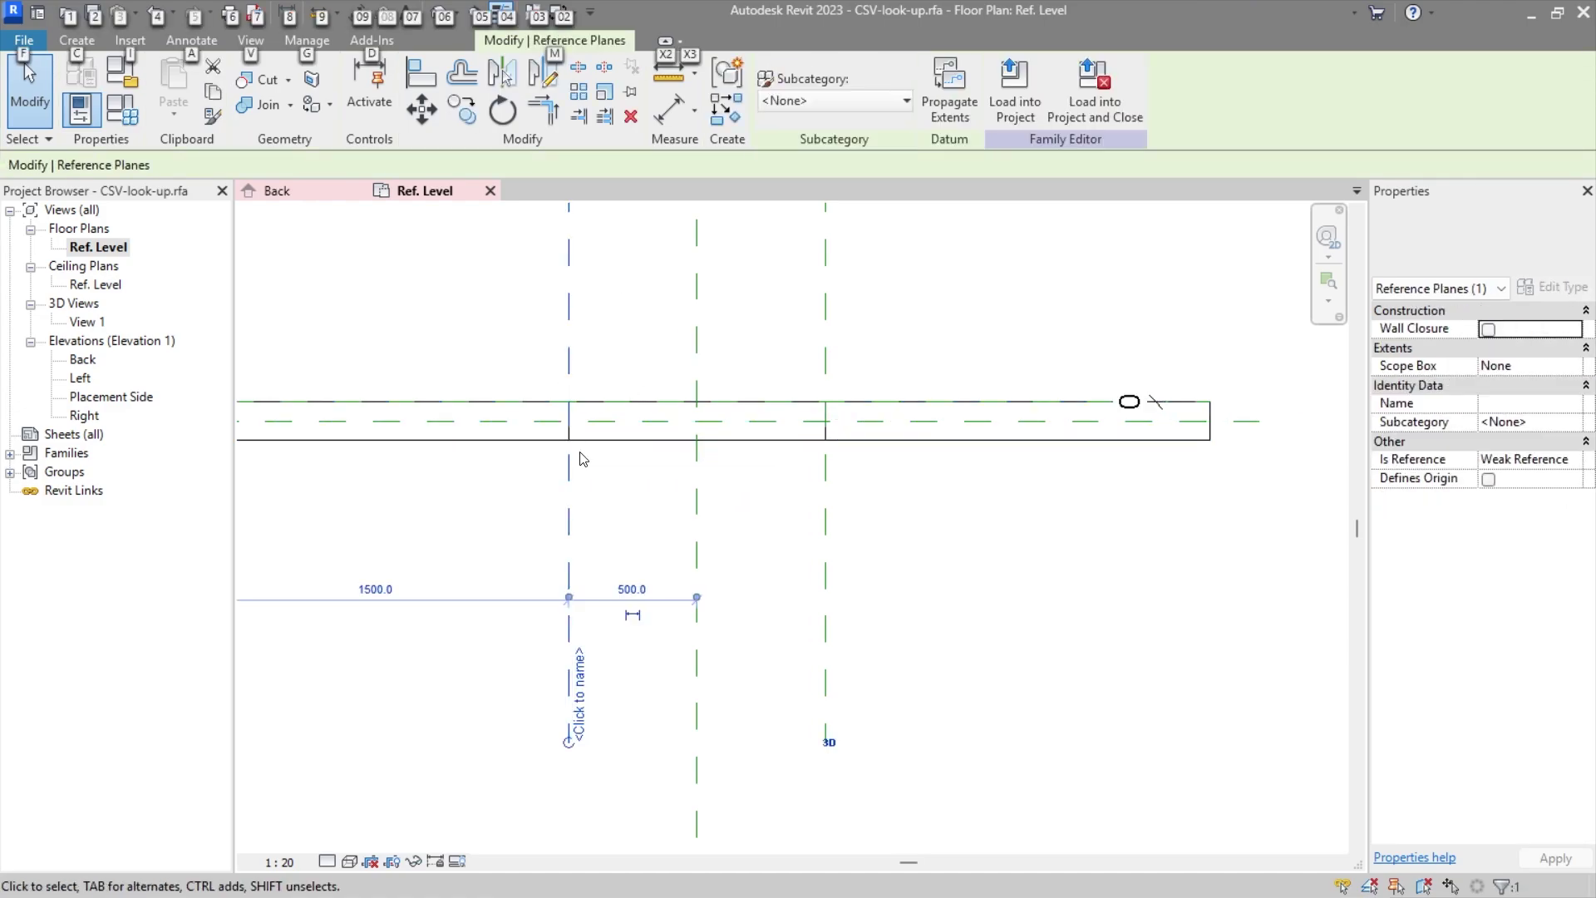
{"action": "left_click", "coordinate": [757, 440]}
{"action": "left_click", "coordinate": [1573, 517]}
{"action": "left_click", "coordinate": [1506, 549]}
{"action": "left_click", "coordinate": [955, 353]}
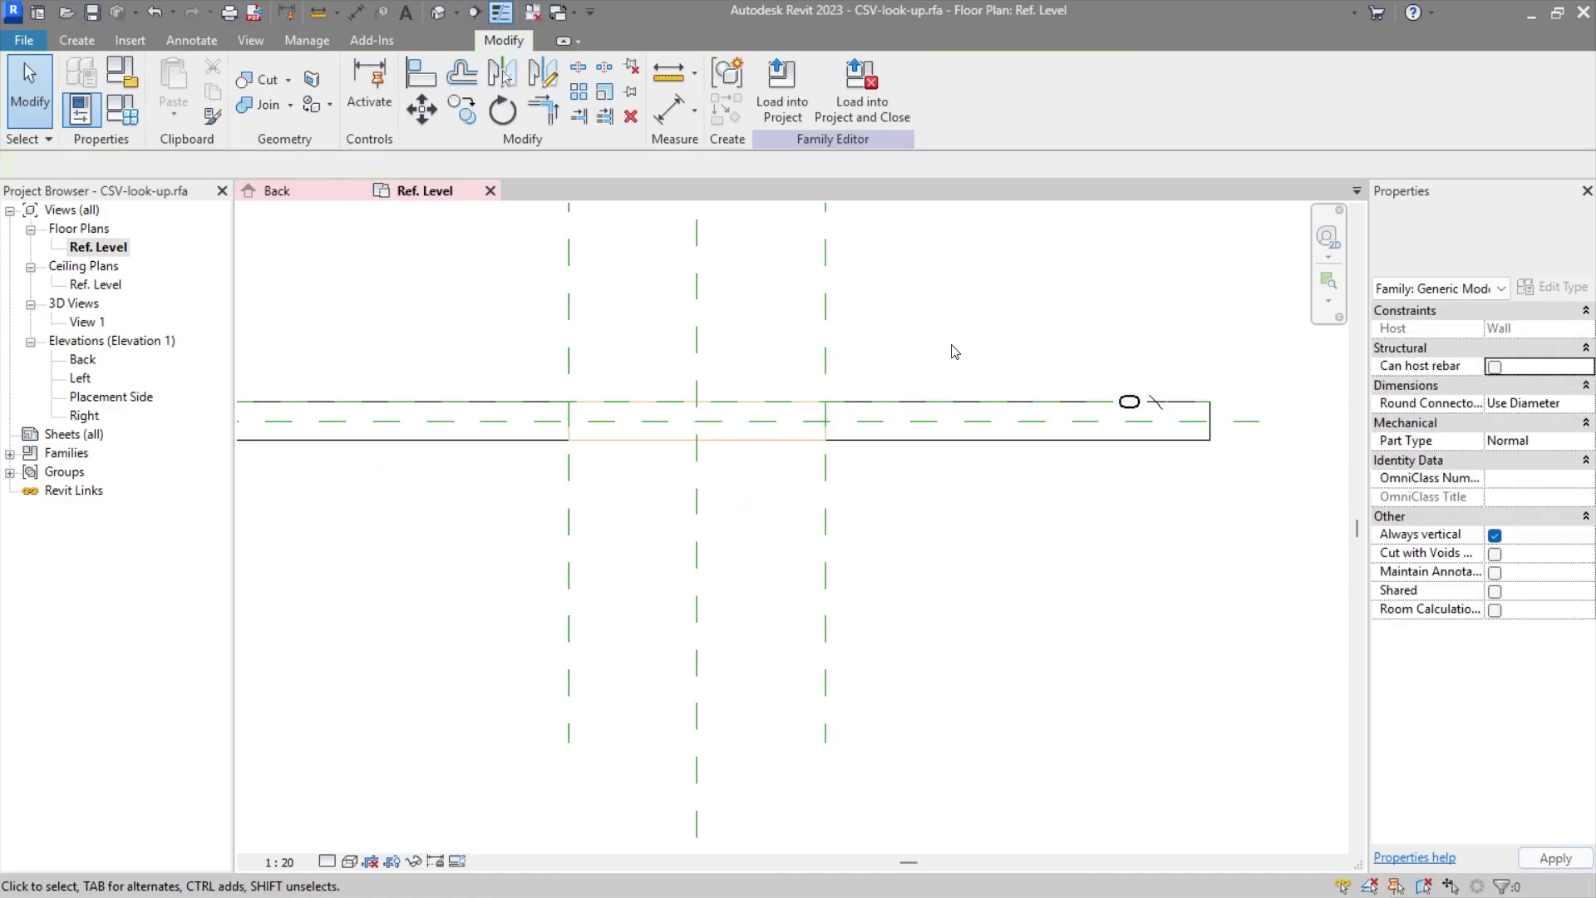
Step: Cut the host wall with the void extrusion using Cut Geometry
{"action": "left_click", "coordinate": [264, 79]}
{"action": "left_click", "coordinate": [531, 439]}
{"action": "left_click", "coordinate": [596, 439]}
{"action": "key", "text": "Escape"}
Step: Open the default 3D view and set the family's WIDTH to 1200 to flex the opening
{"action": "left_click", "coordinate": [435, 14]}
{"action": "middle_click_drag", "start_coordinate": [748, 507], "coordinate": [911, 469], "text": "shift"}
{"action": "left_click", "coordinate": [122, 111]}
{"action": "left_click", "coordinate": [553, 557]}
{"action": "type", "text": "1200"}
{"action": "key", "text": "Return"}
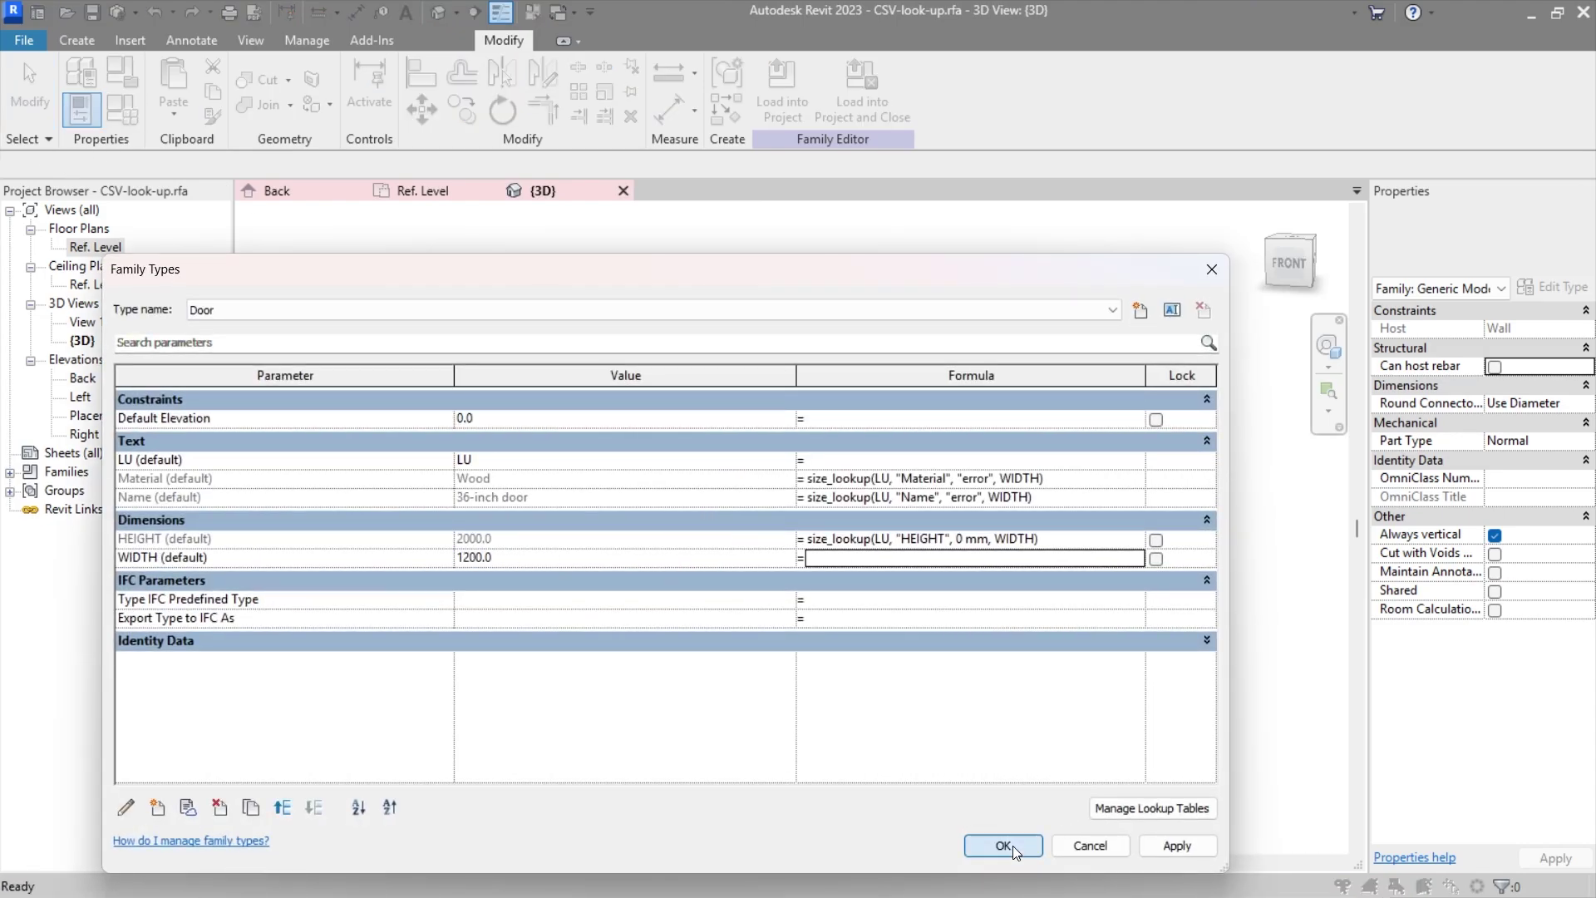
{"action": "left_click", "coordinate": [1012, 848]}
Step: Close the inactive views, load the CSV-look-up family into Project1 and finish the placement command
{"action": "left_click", "coordinate": [533, 14]}
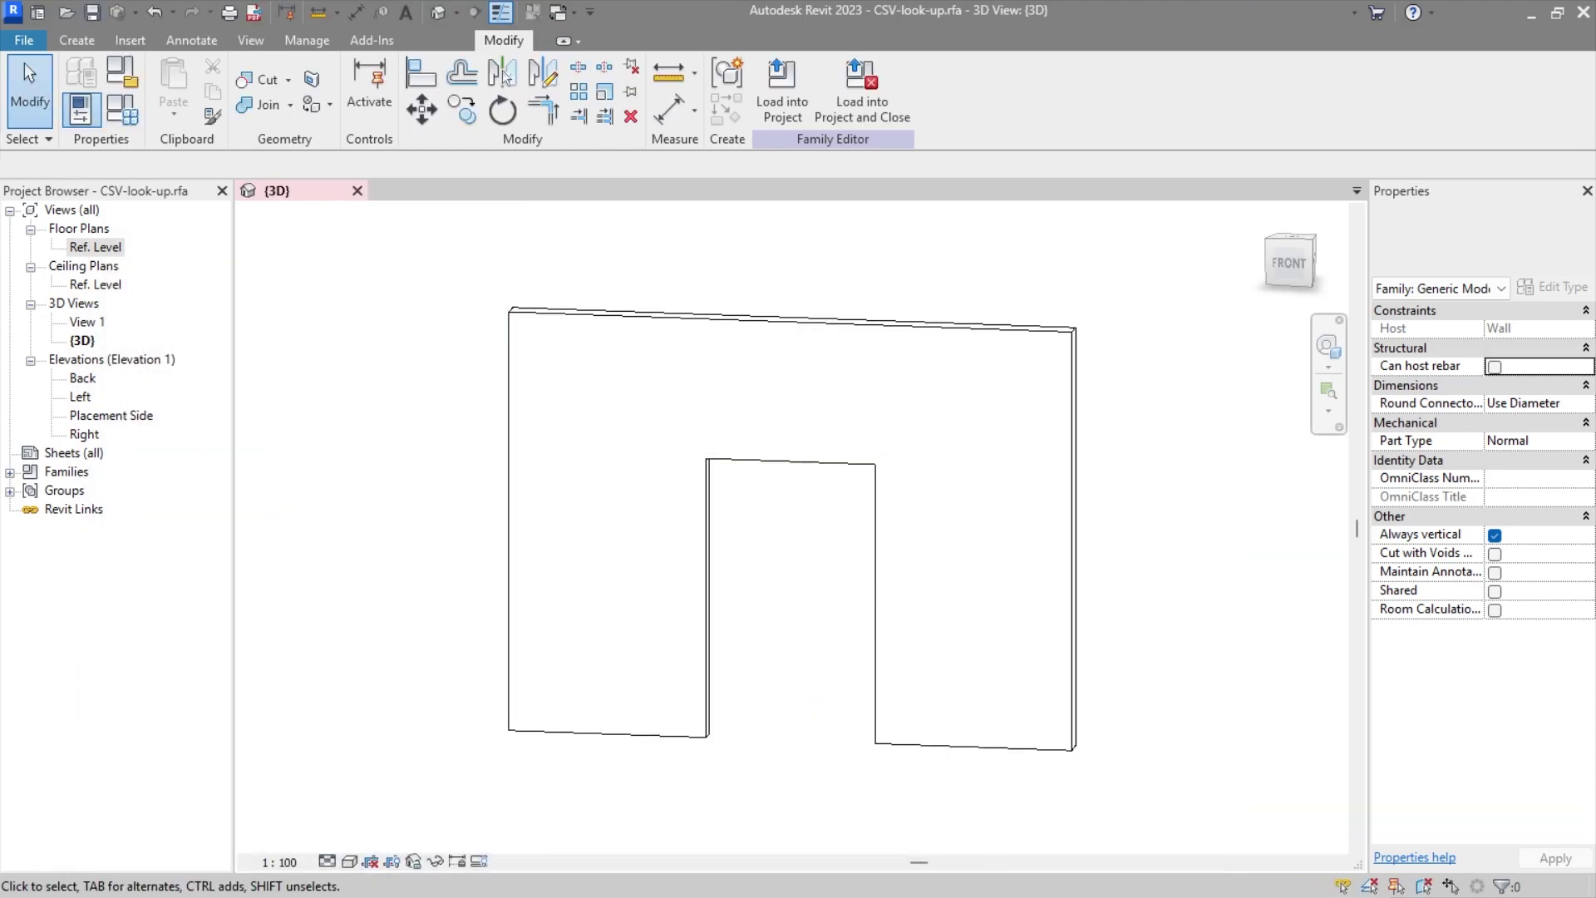
{"action": "left_click", "coordinate": [781, 92]}
{"action": "left_click", "coordinate": [914, 661]}
{"action": "key", "text": "Escape"}
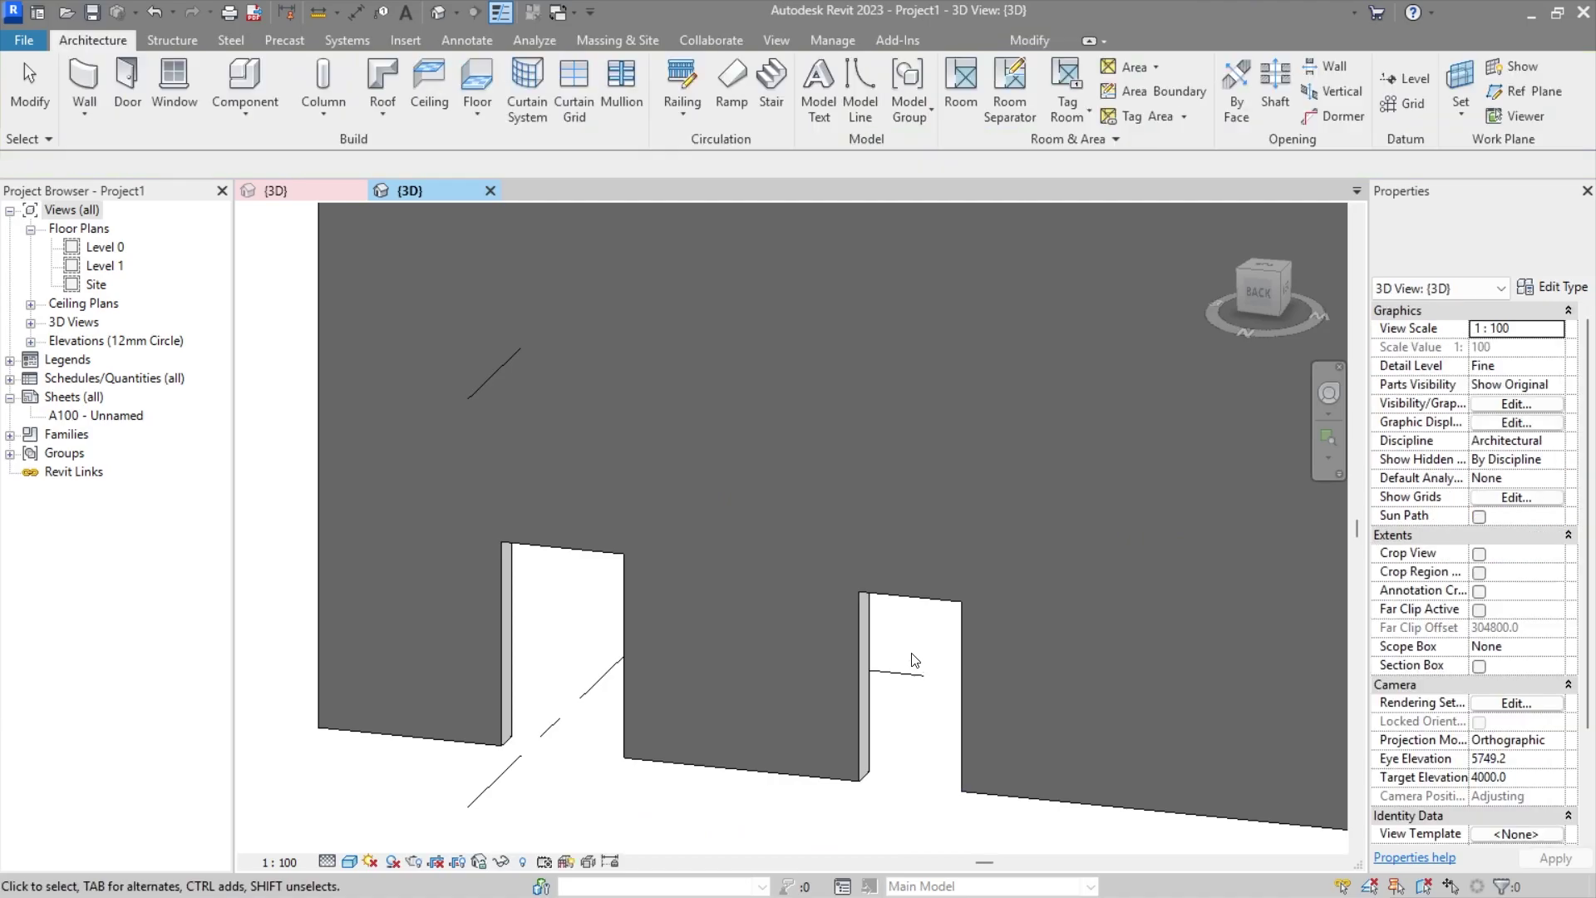
Step: Switch the CSV-type door in the wall to the 42-inch door type
{"action": "left_click", "coordinate": [860, 635]}
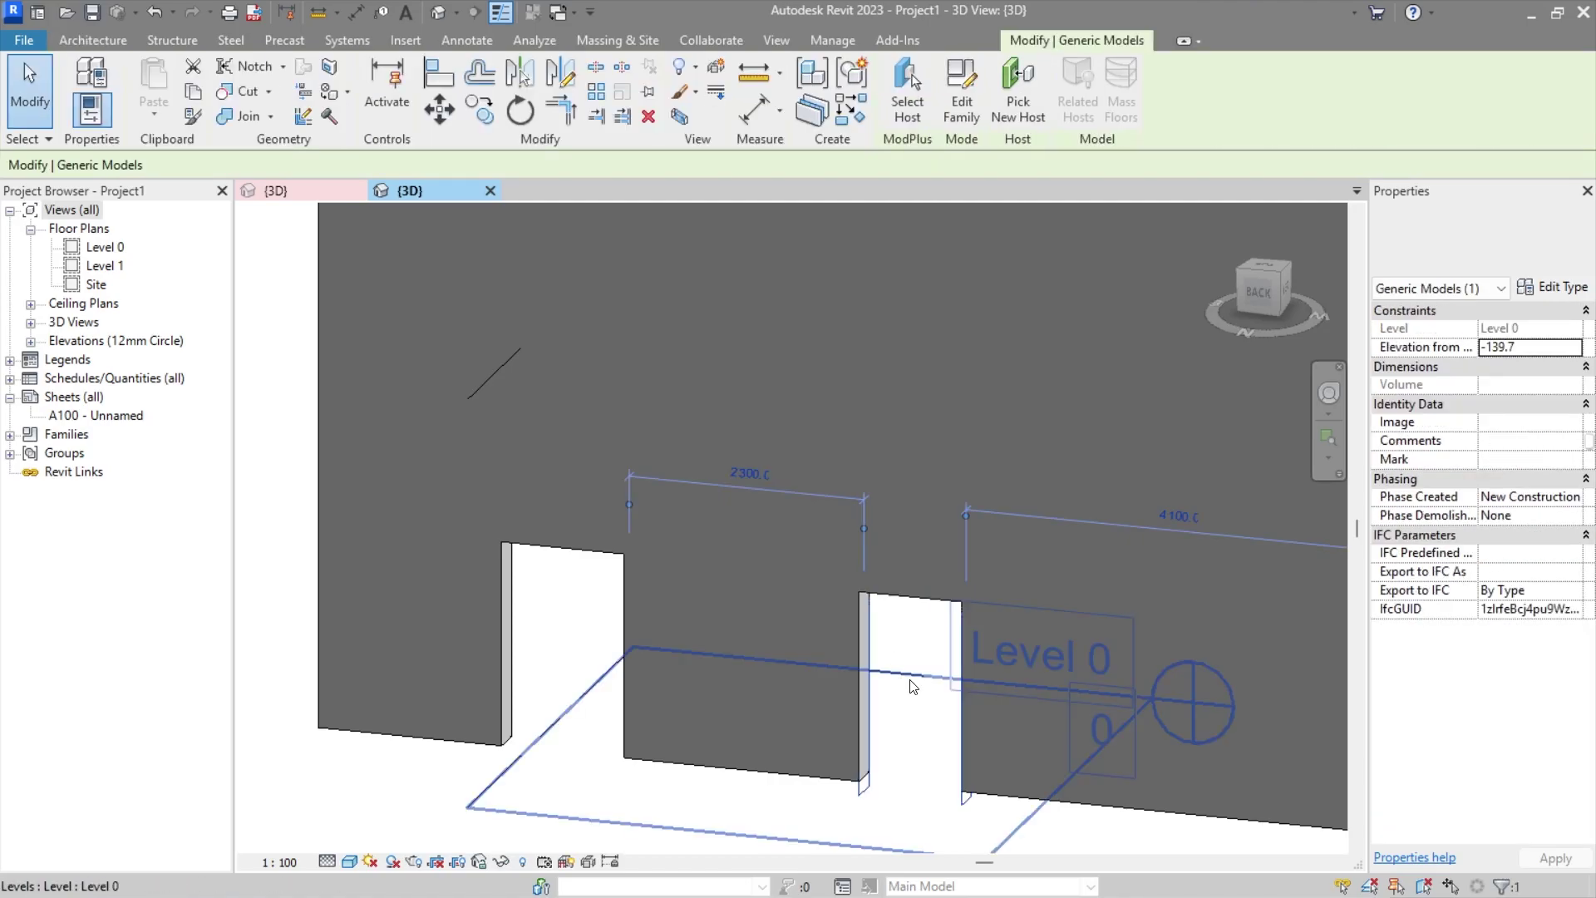
{"action": "left_click", "coordinate": [1479, 260]}
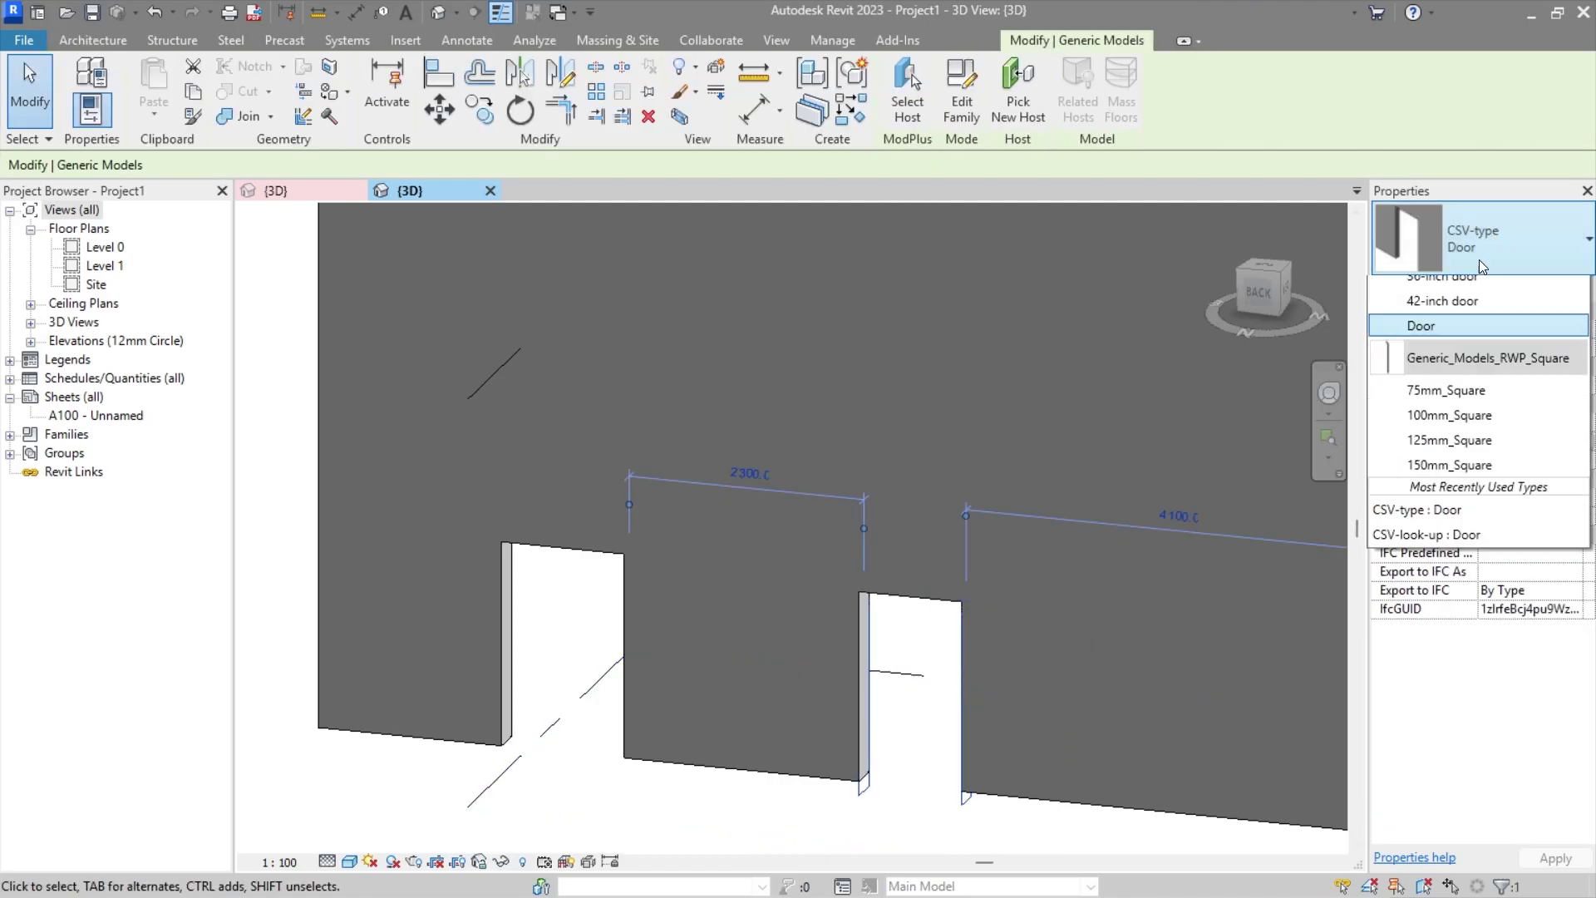
{"action": "left_click", "coordinate": [1451, 451]}
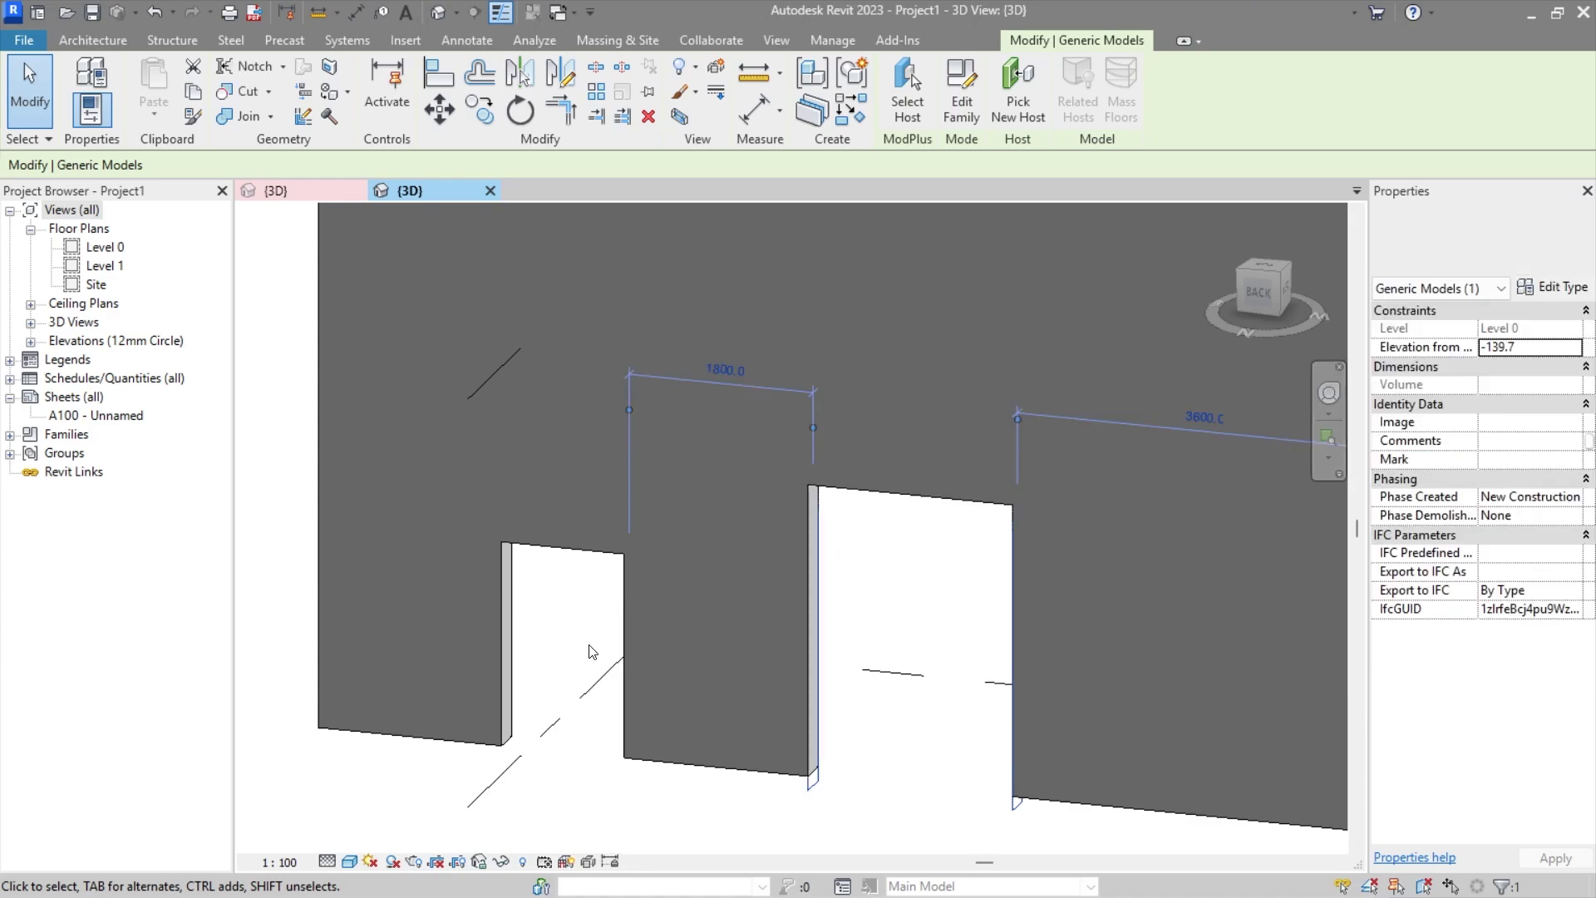
Step: Set the WIDTH of the CSV-look-up door in the wall to 2000
{"action": "left_click", "coordinate": [577, 577]}
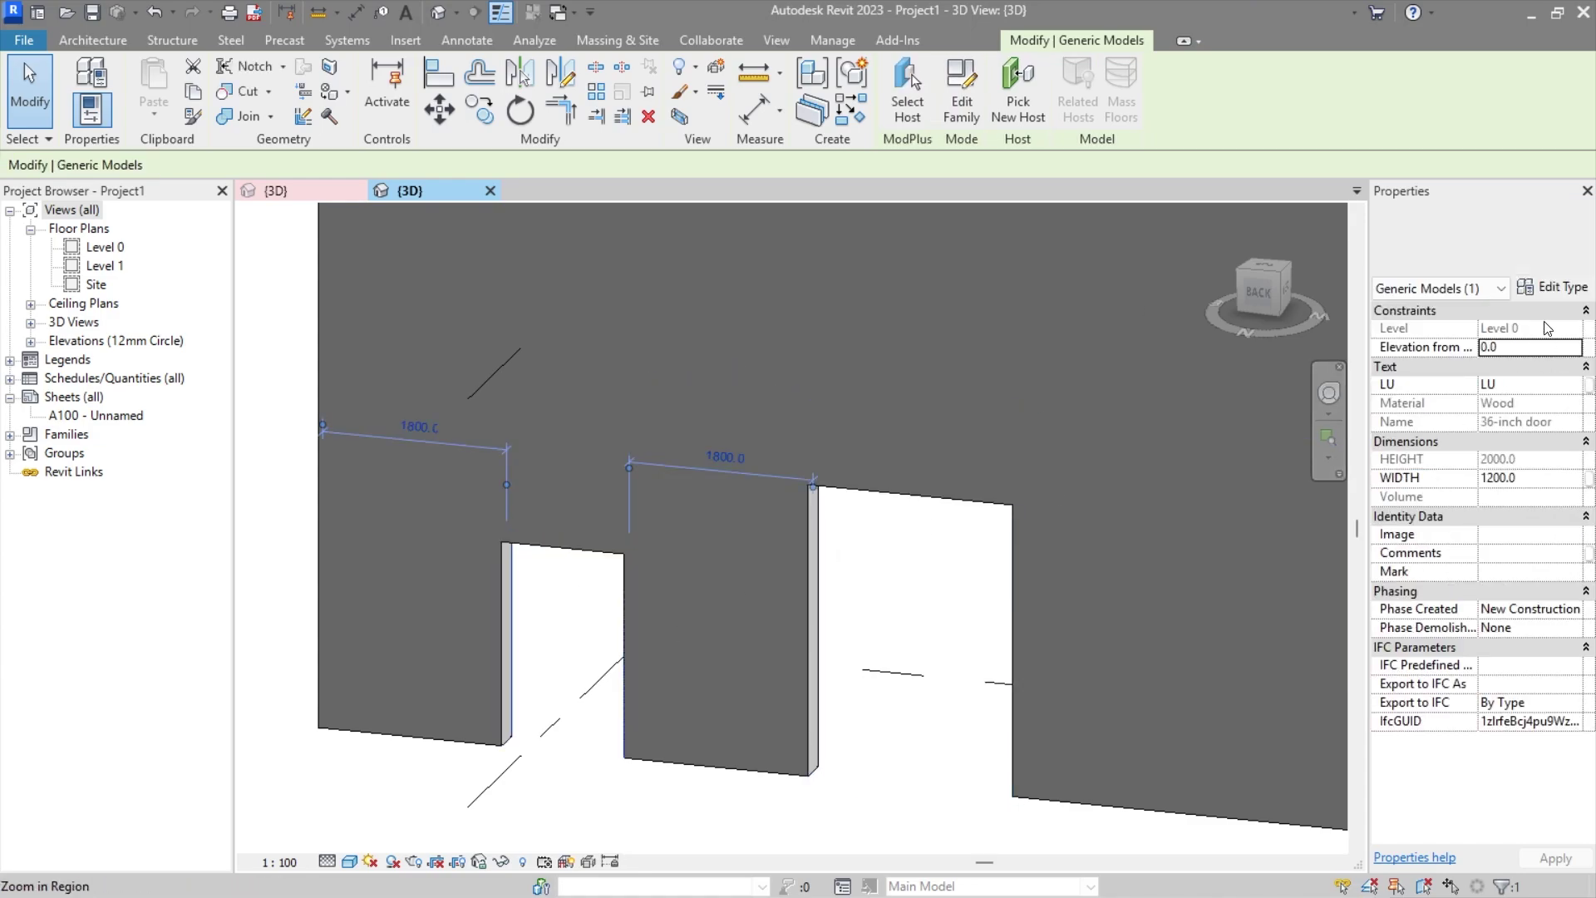
{"action": "left_click", "coordinate": [1545, 479]}
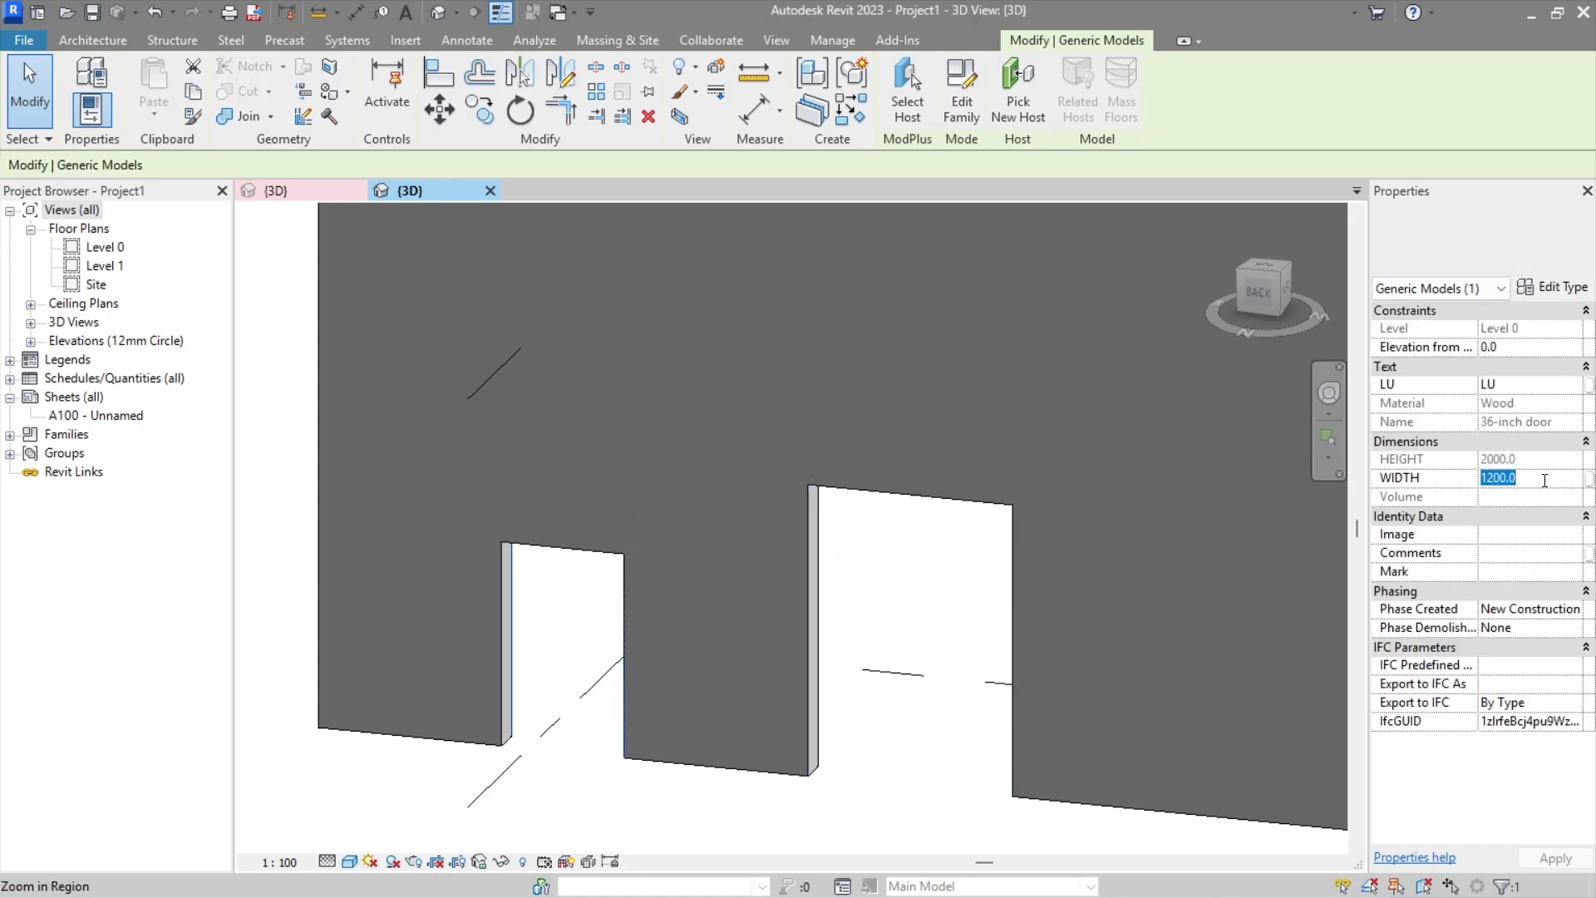
{"action": "type", "text": "2000"}
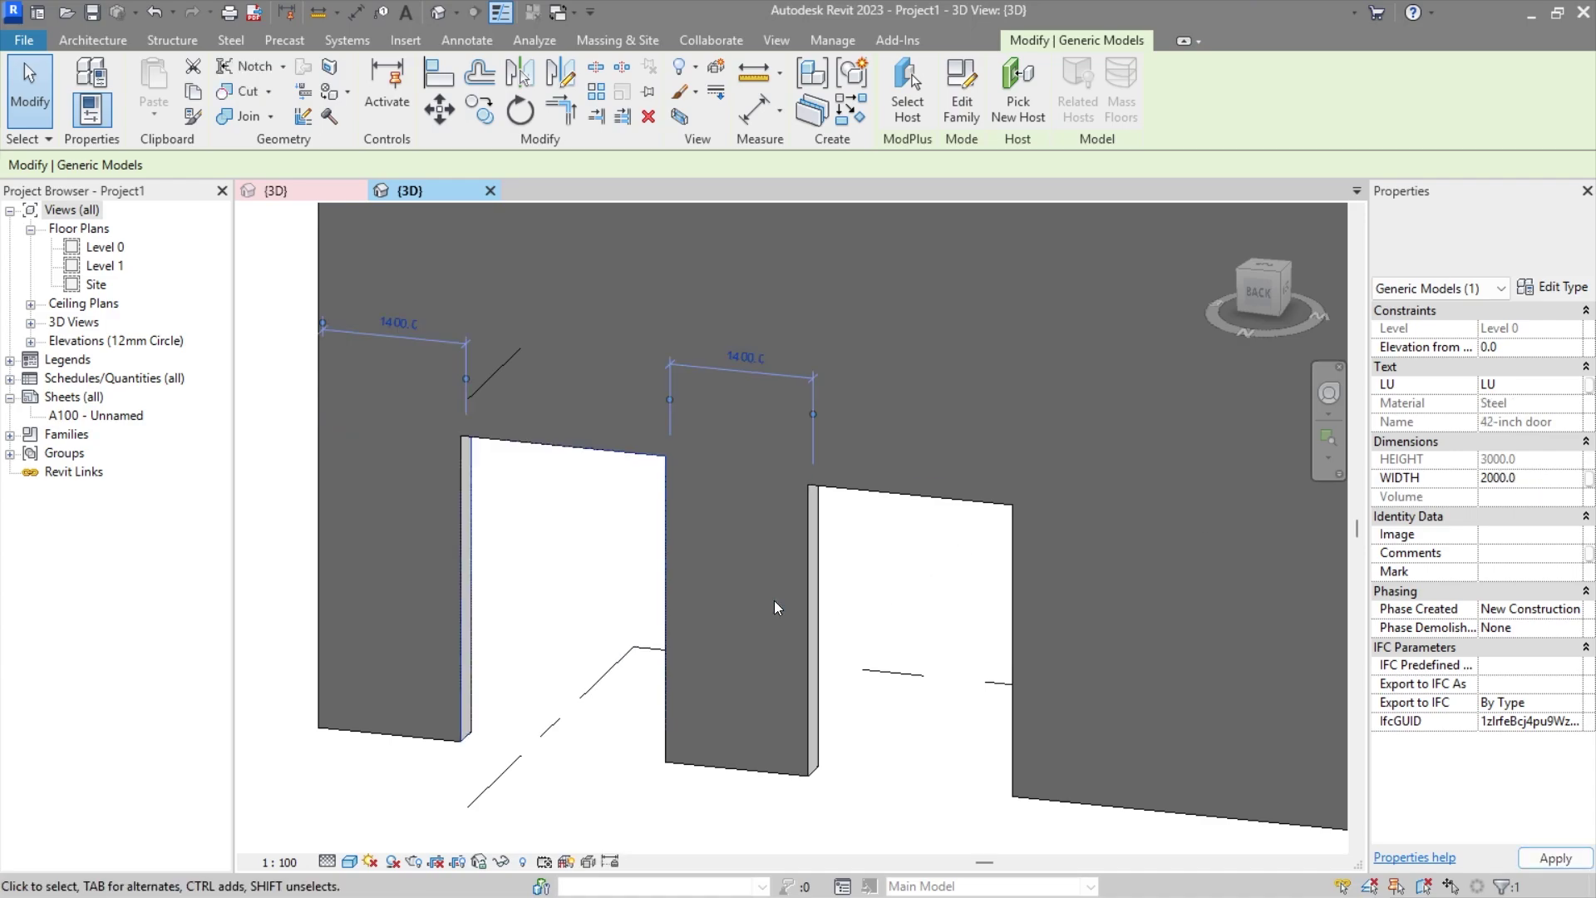
Step: Try moving the CSV-type door along the wall and undo the move
{"action": "left_click", "coordinate": [898, 590]}
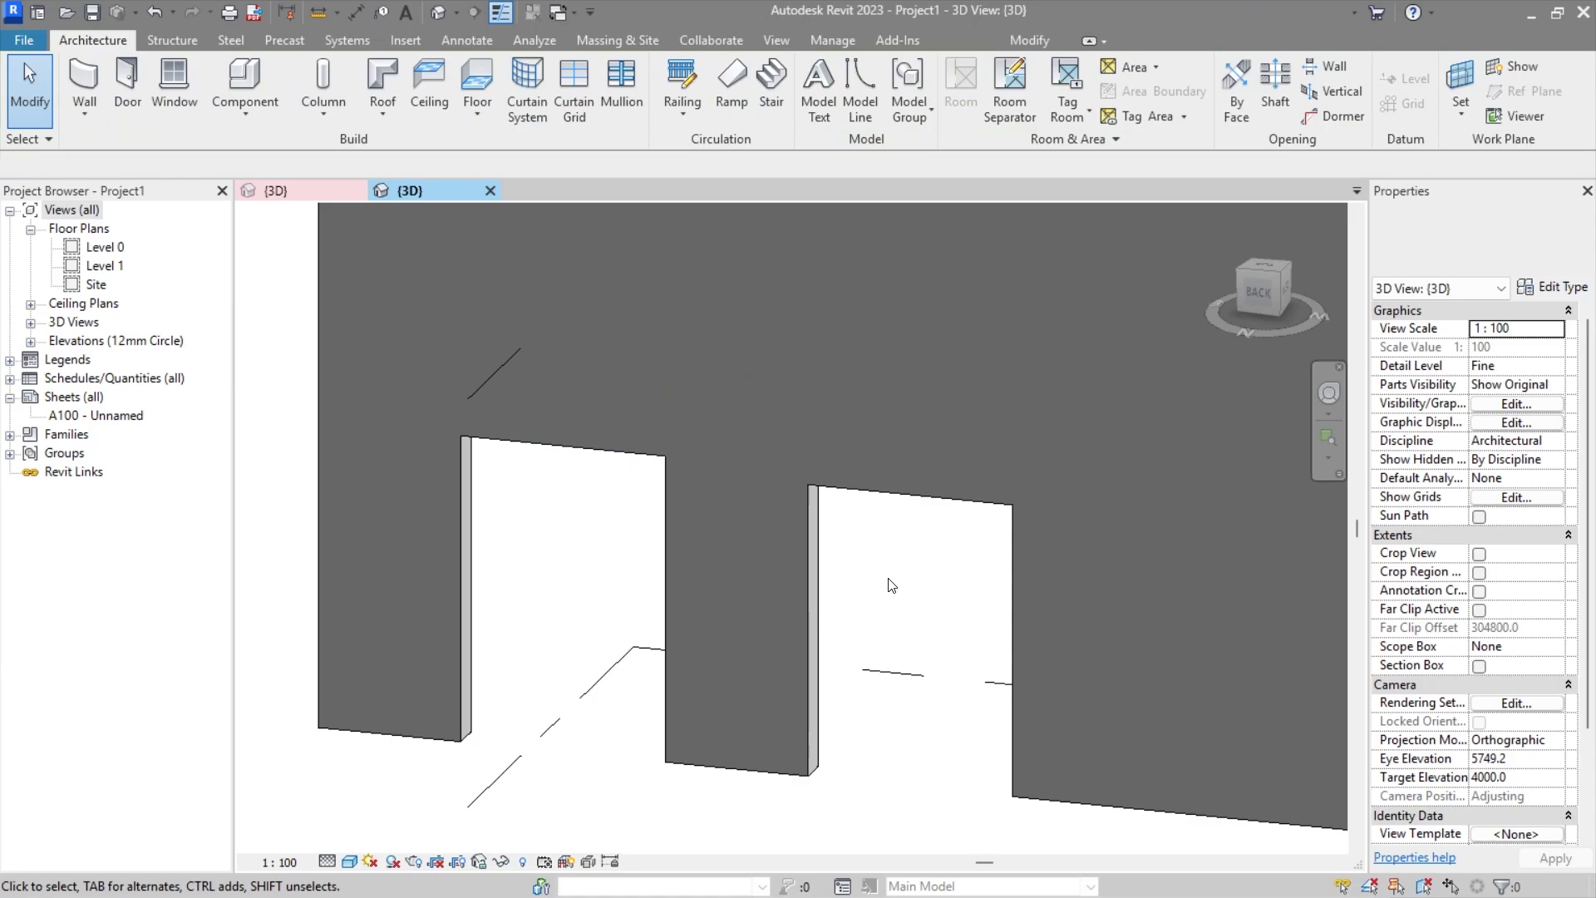
{"action": "left_click_drag", "start_coordinate": [811, 588], "coordinate": [943, 604]}
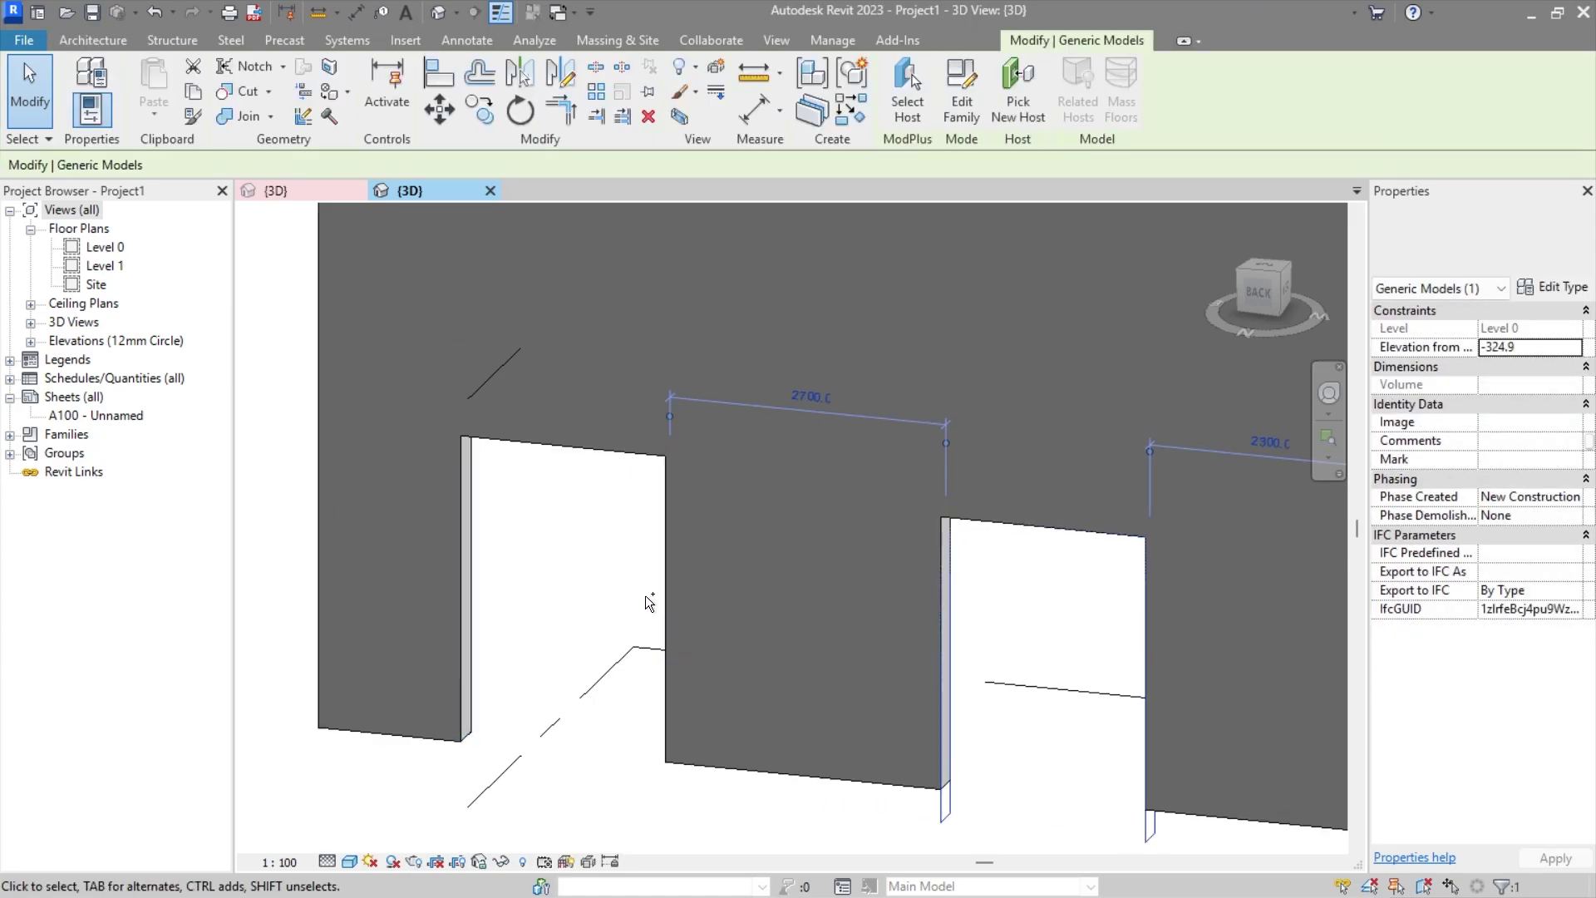
{"action": "key", "text": "ctrl+z"}
Step: Set the CSV-type door's elevation from level to 0
{"action": "left_click", "coordinate": [813, 693]}
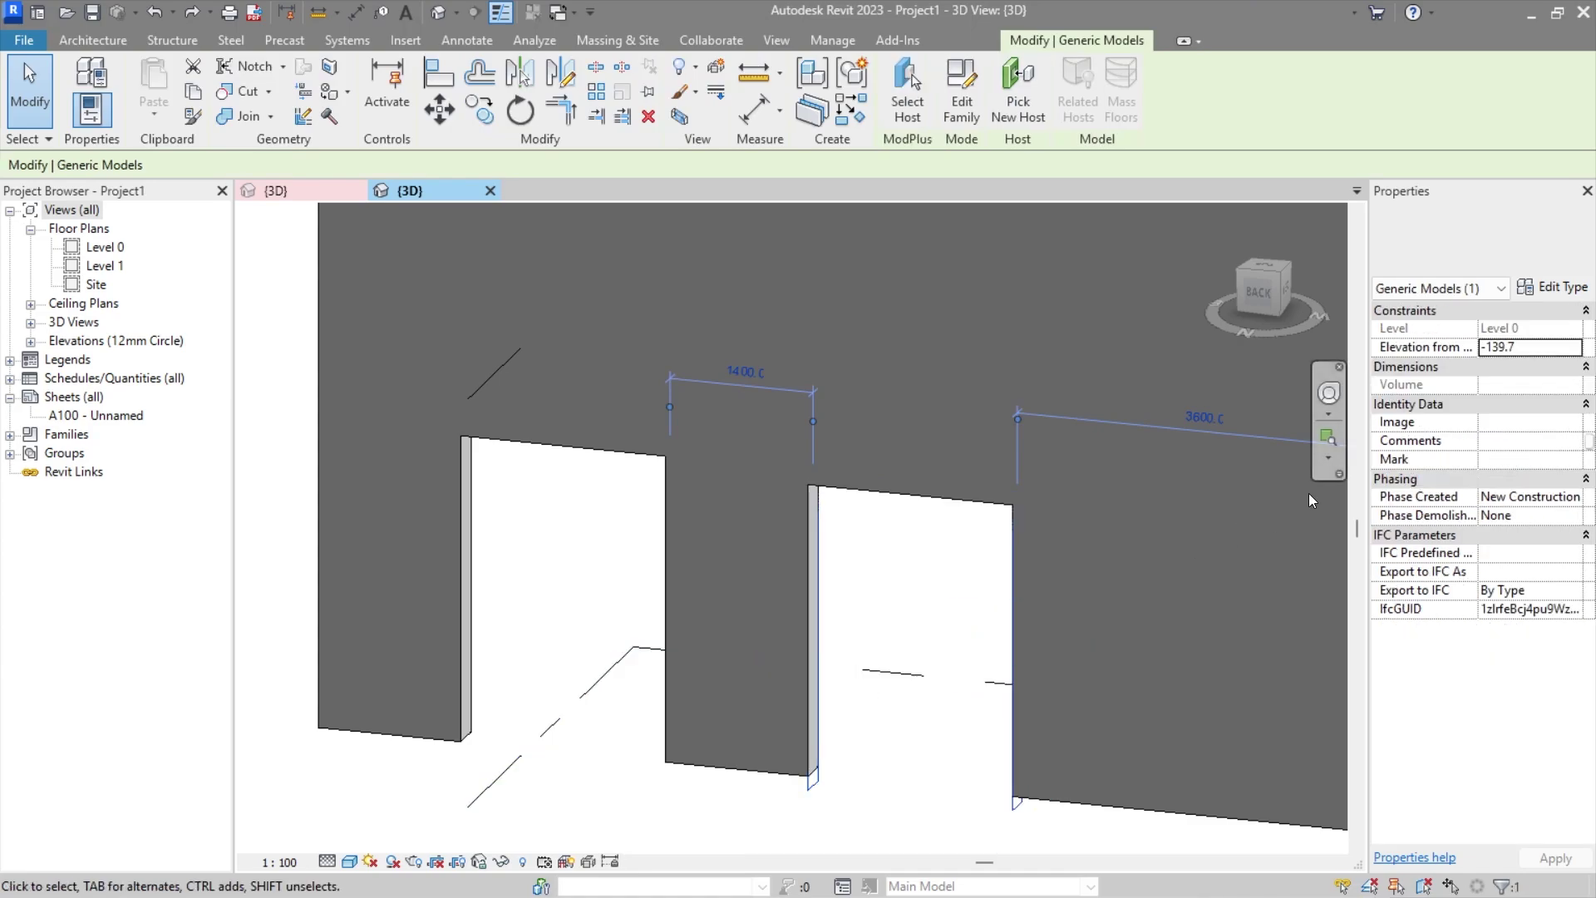
{"action": "left_click", "coordinate": [1542, 347]}
{"action": "double_click", "coordinate": [1543, 347]}
{"action": "type", "text": "0"}
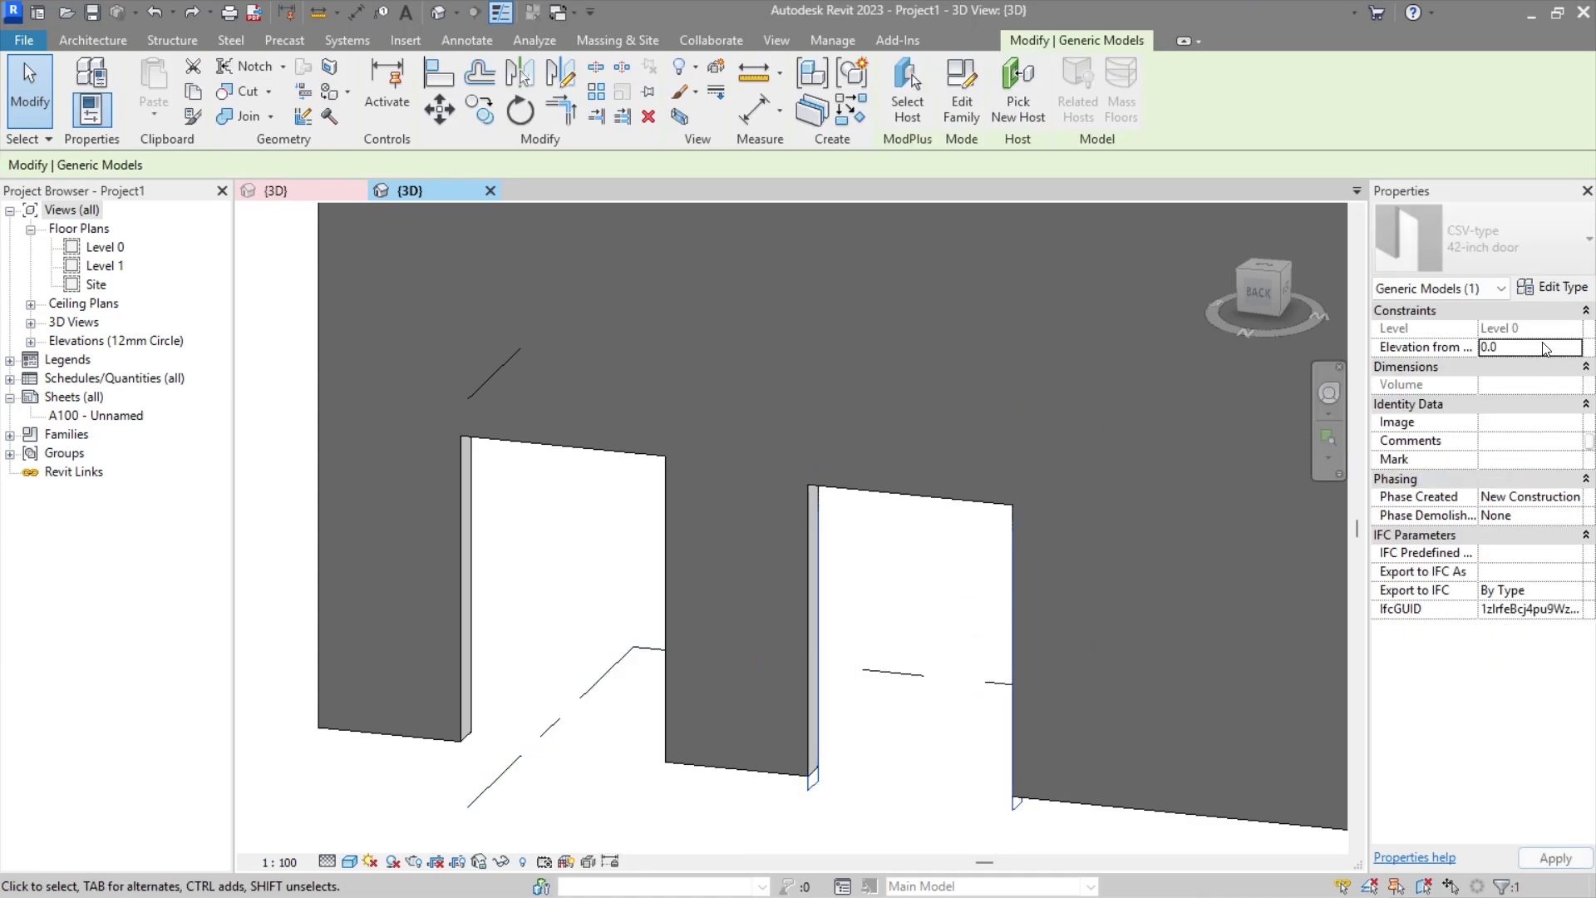
Step: Check the CSV-look-up door's properties, and switch the CSV-type door to the 36-inch door type
{"action": "left_click", "coordinate": [657, 645]}
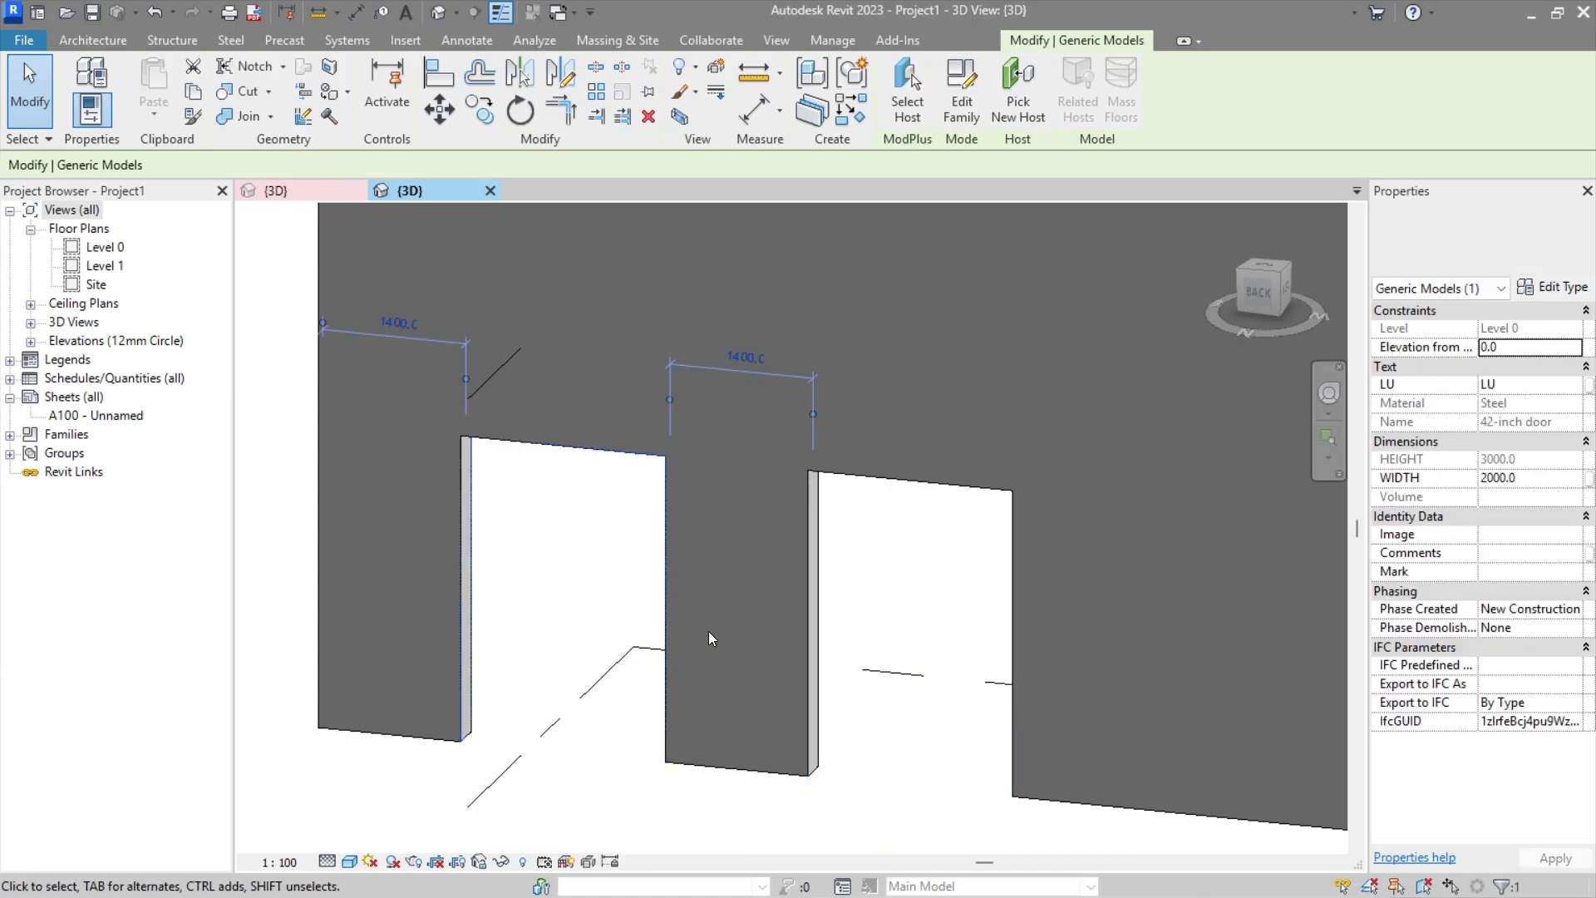
{"action": "left_click", "coordinate": [877, 623]}
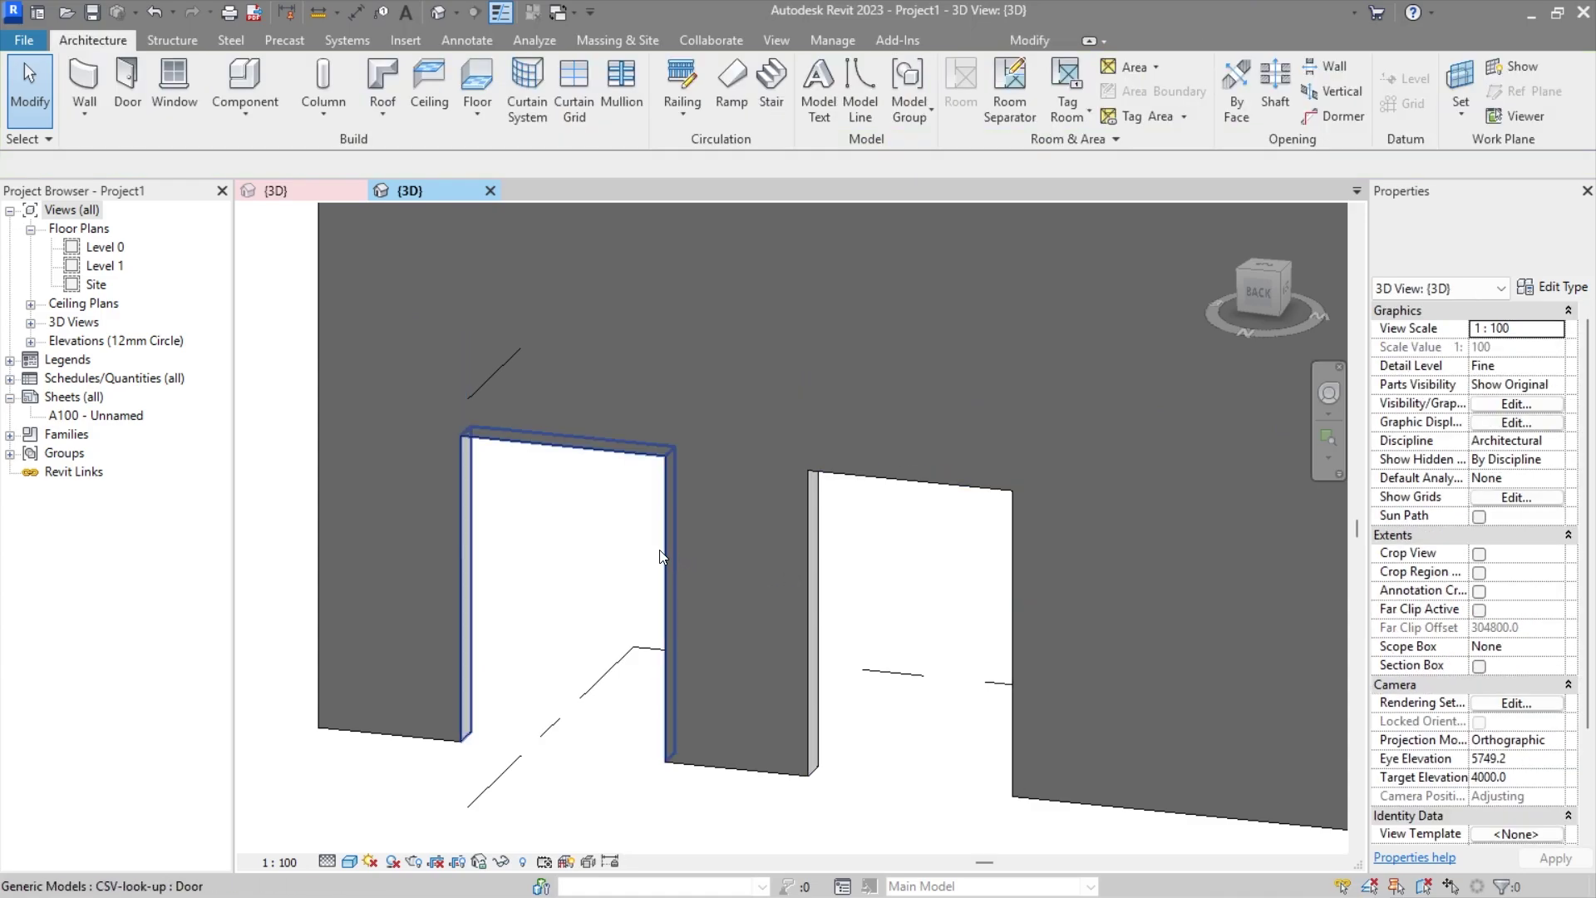
{"action": "left_click", "coordinate": [806, 555]}
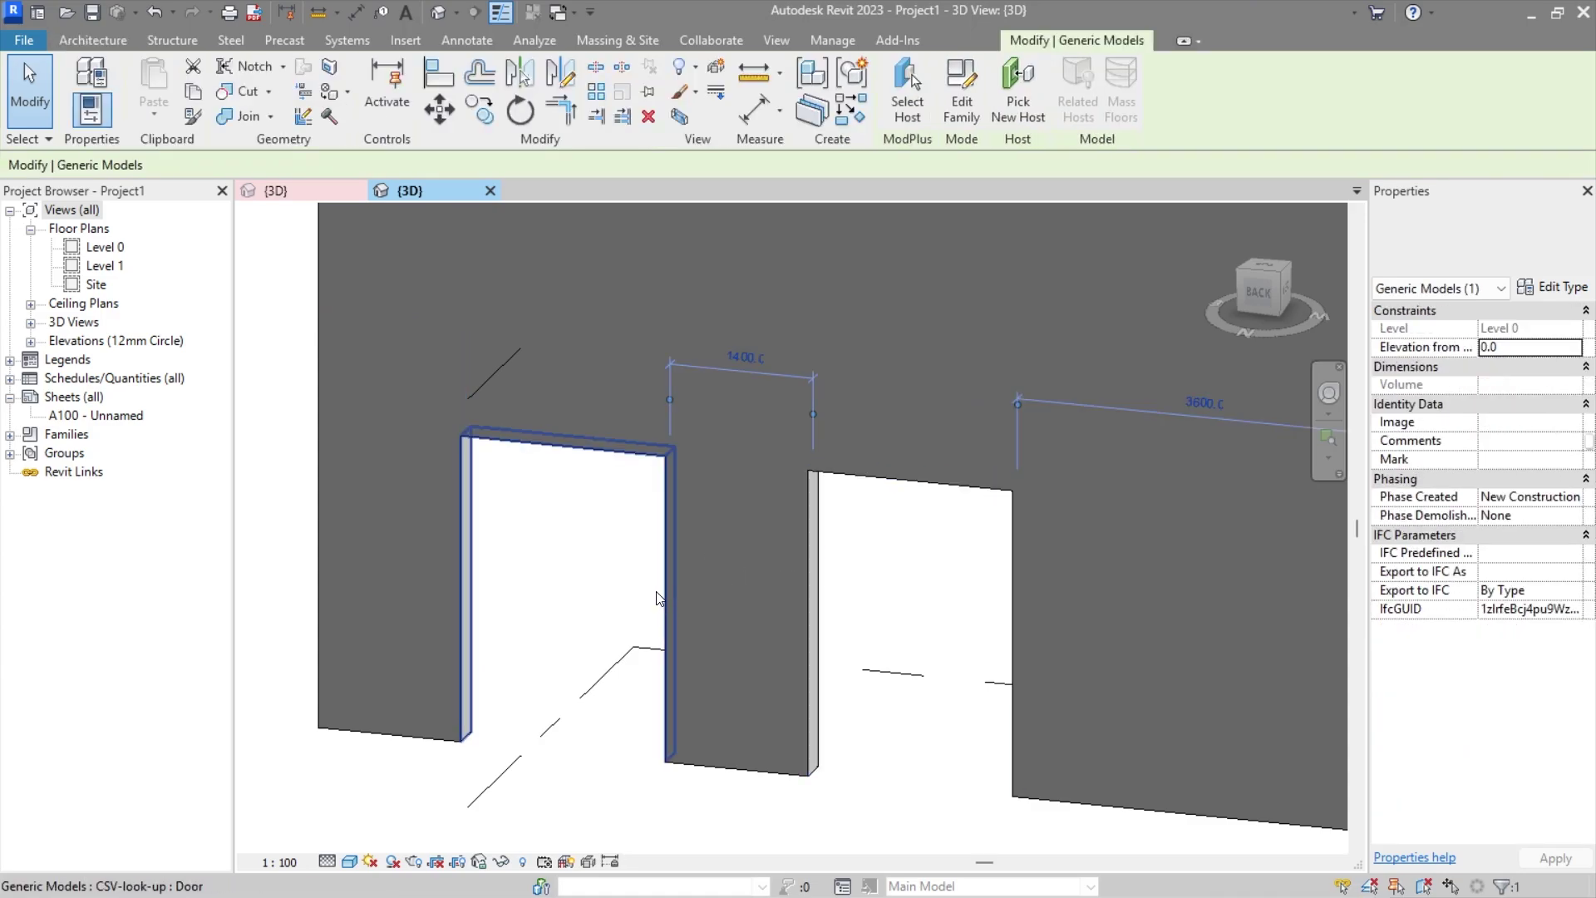
{"action": "left_click", "coordinate": [1498, 231]}
{"action": "left_click", "coordinate": [1461, 488]}
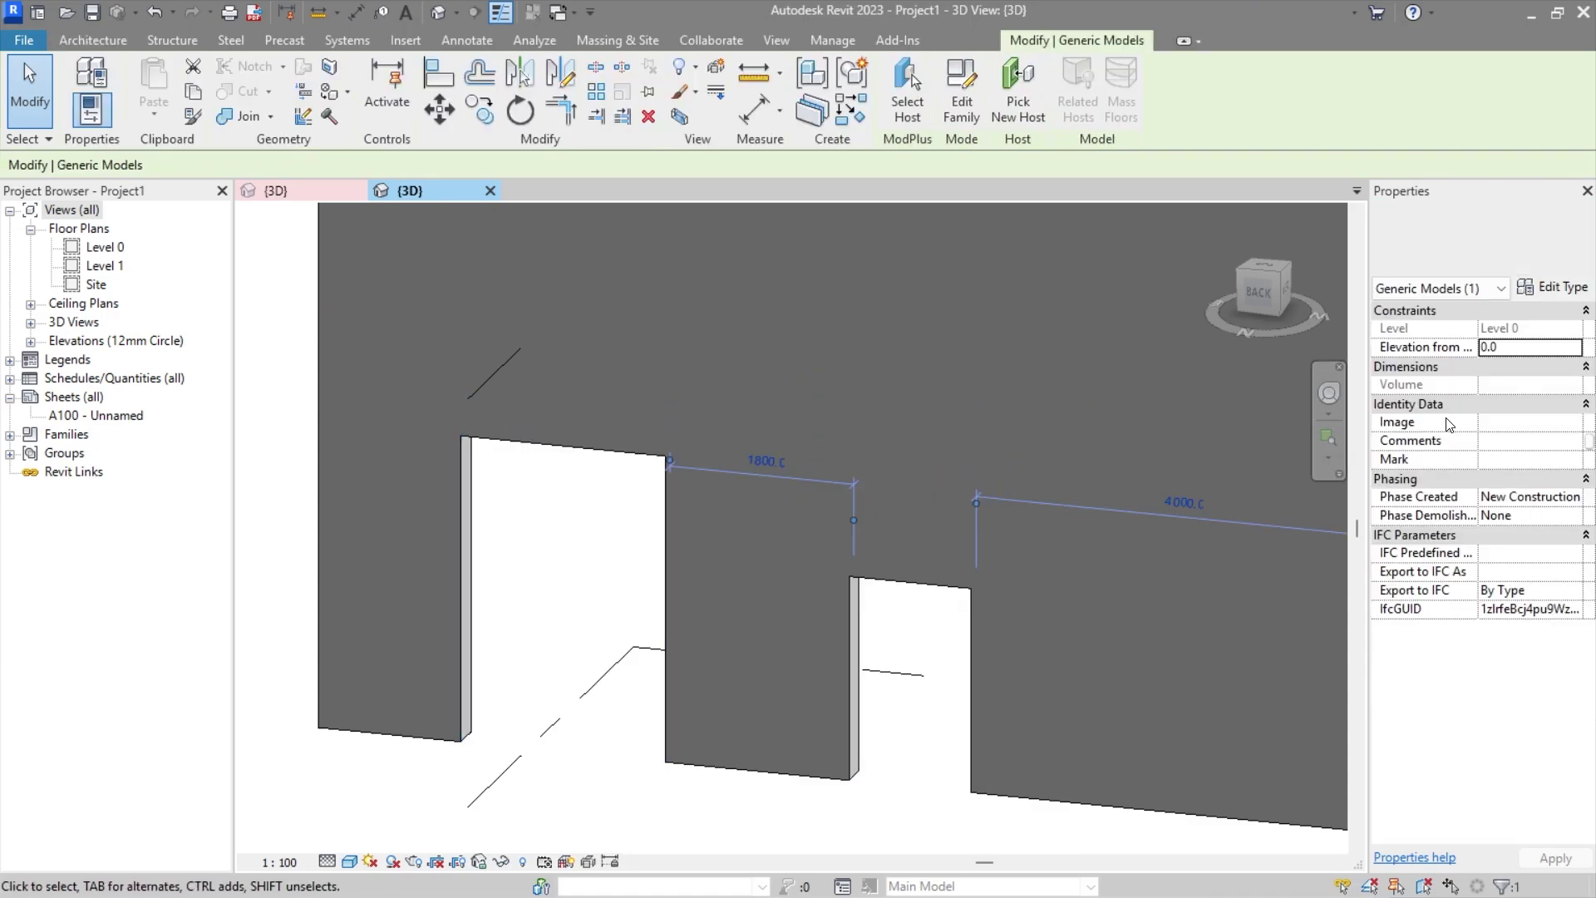